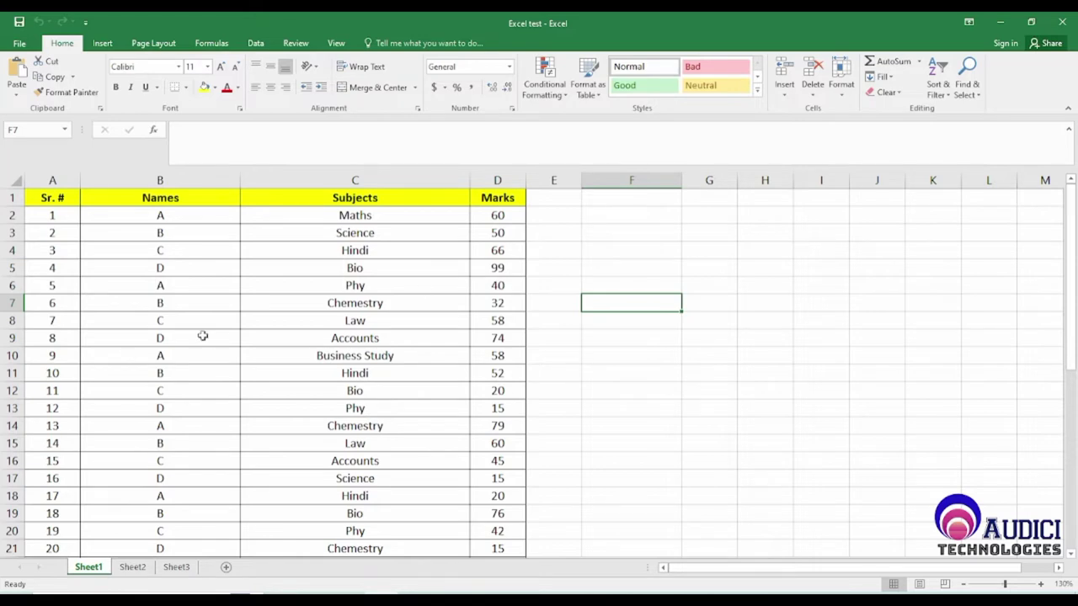
Switch to Sheet2 to view its five numbered topics, from Merge & Centre to Print.
click(132, 567)
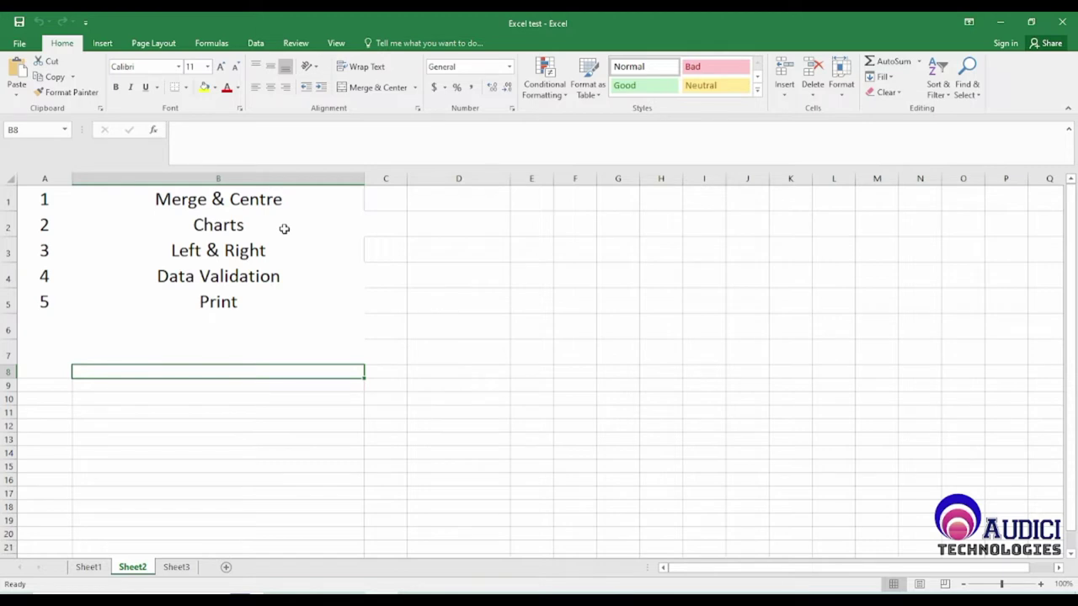
Look over Sheet2's Print and Merge & Centre entries and the merge options, then return to Sheet1.
click(254, 303)
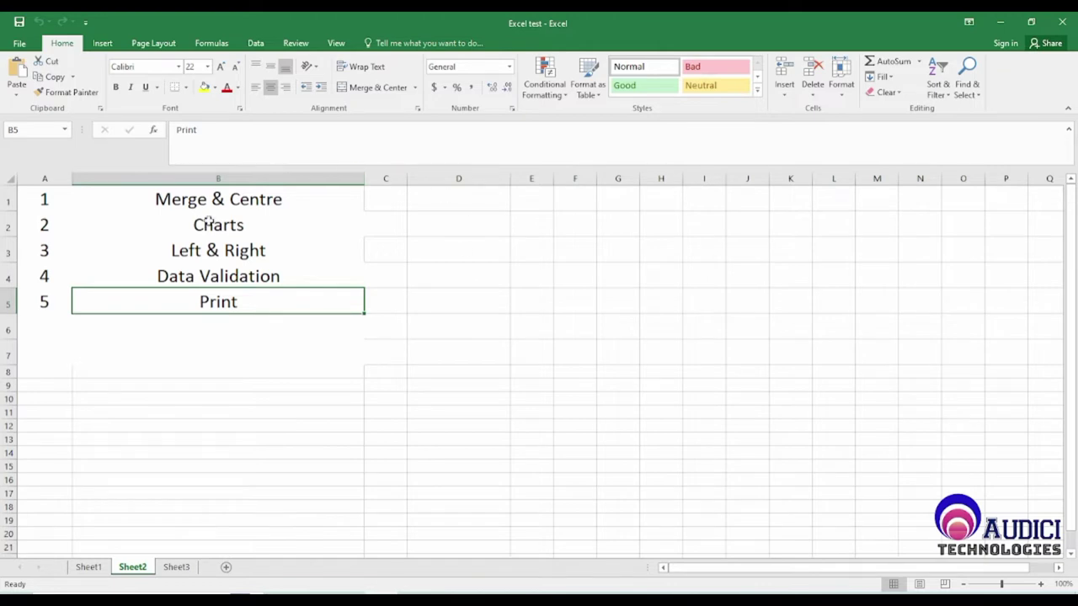
click(292, 203)
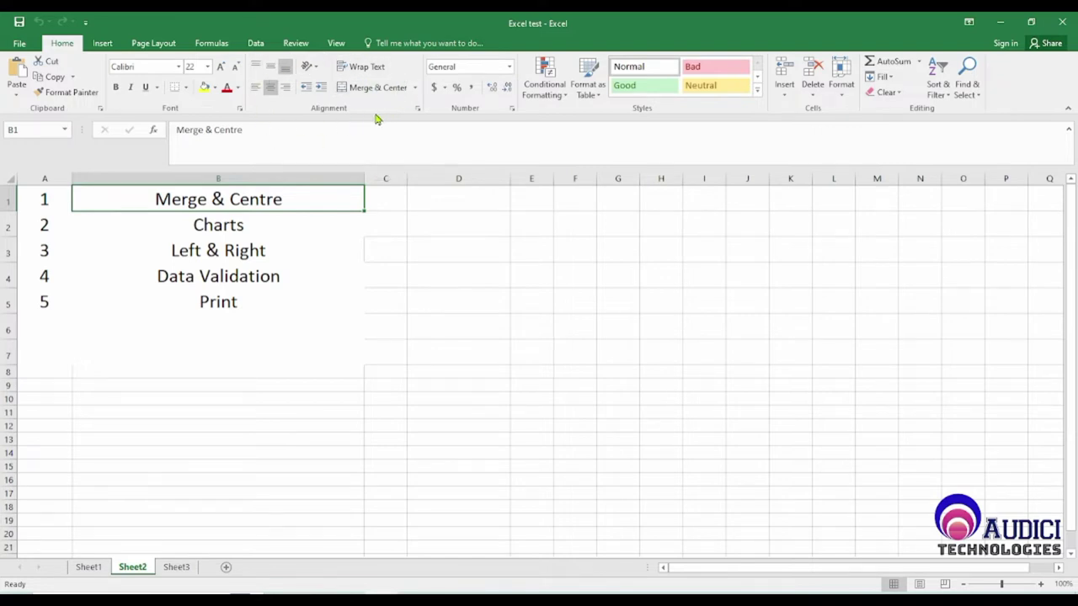
click(415, 87)
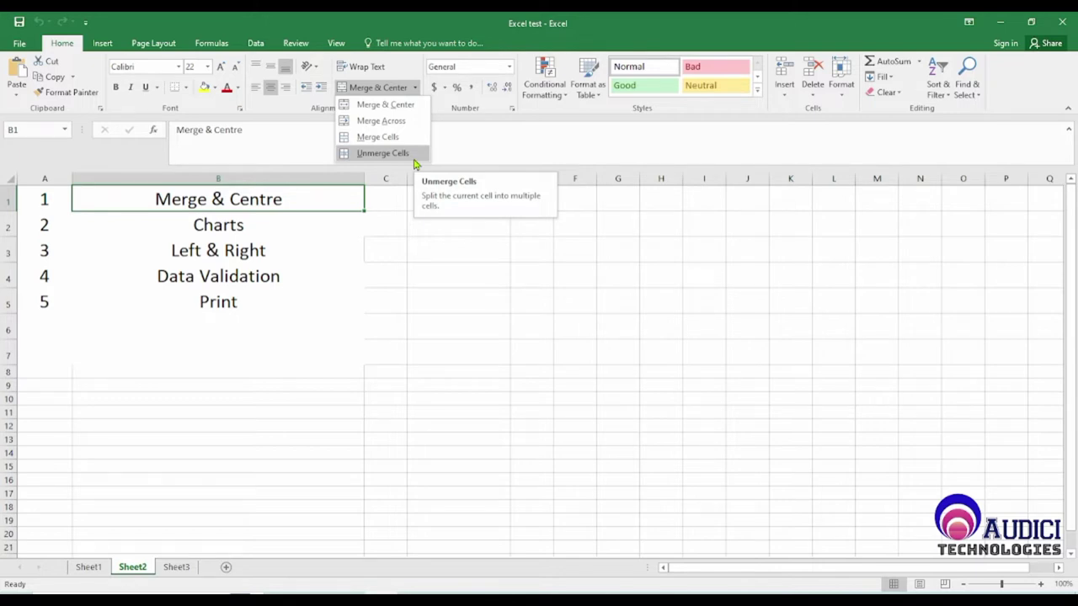
click(89, 569)
click(88, 568)
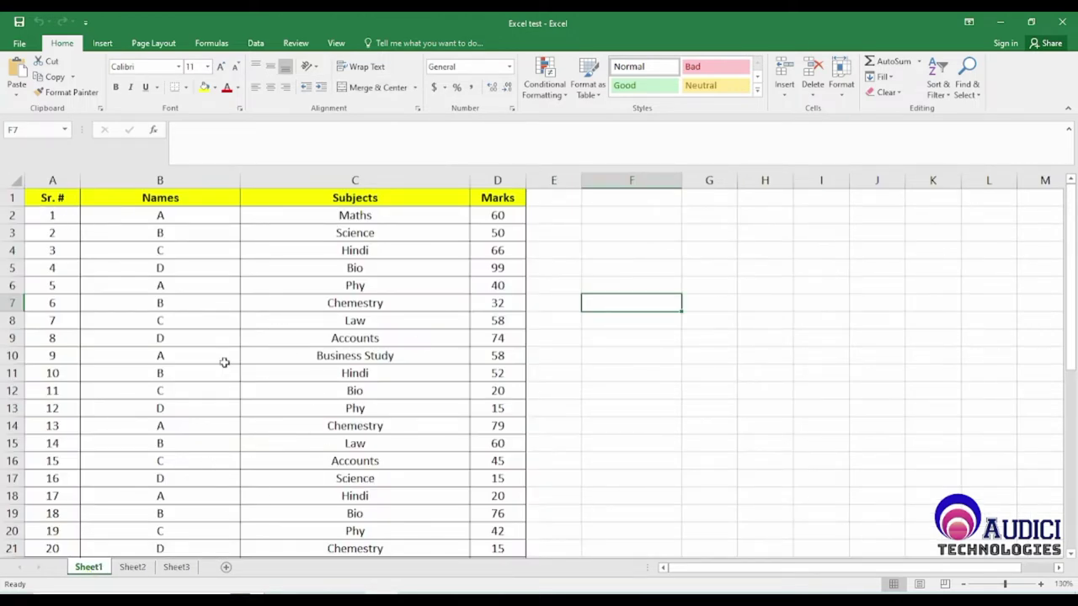
Insert blank rows above the marks table's header row.
click(14, 198)
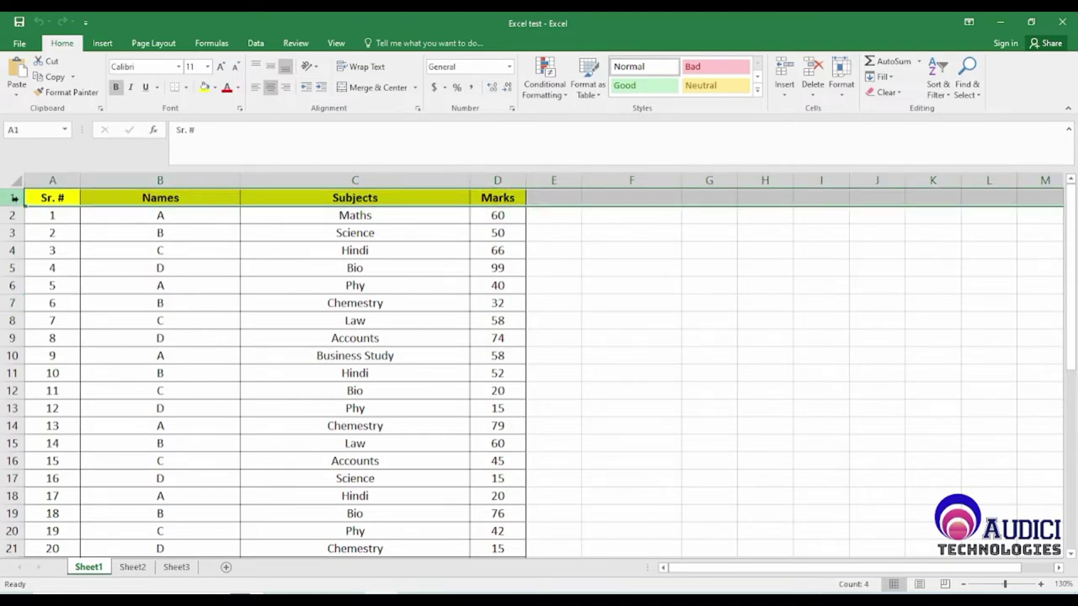
key(ctrl+shift+plus)
key(ctrl+shift+plus)
key(ctrl+shift+plus)
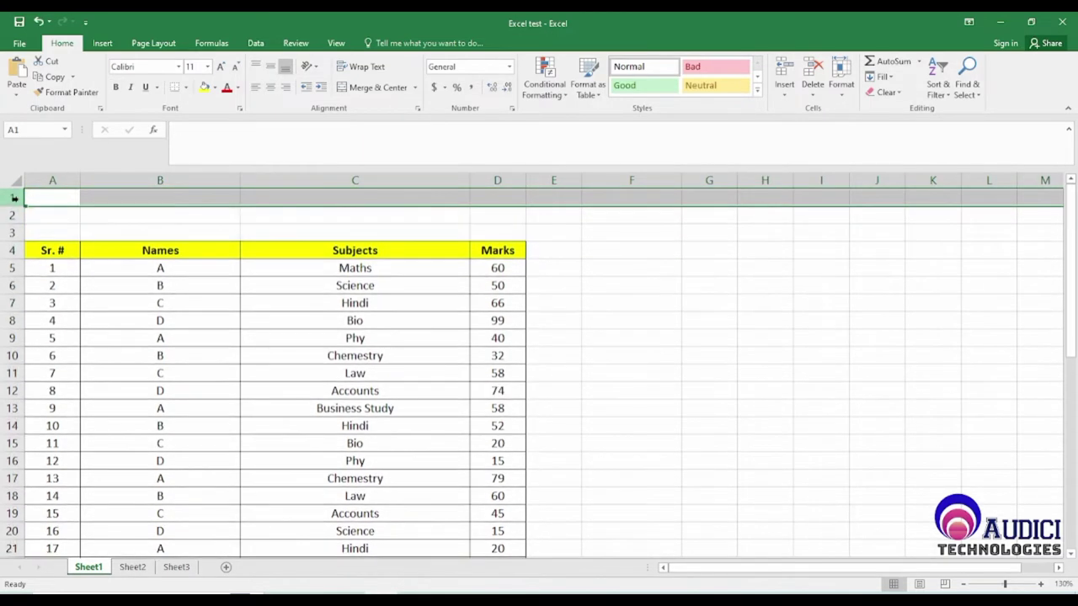
click(283, 411)
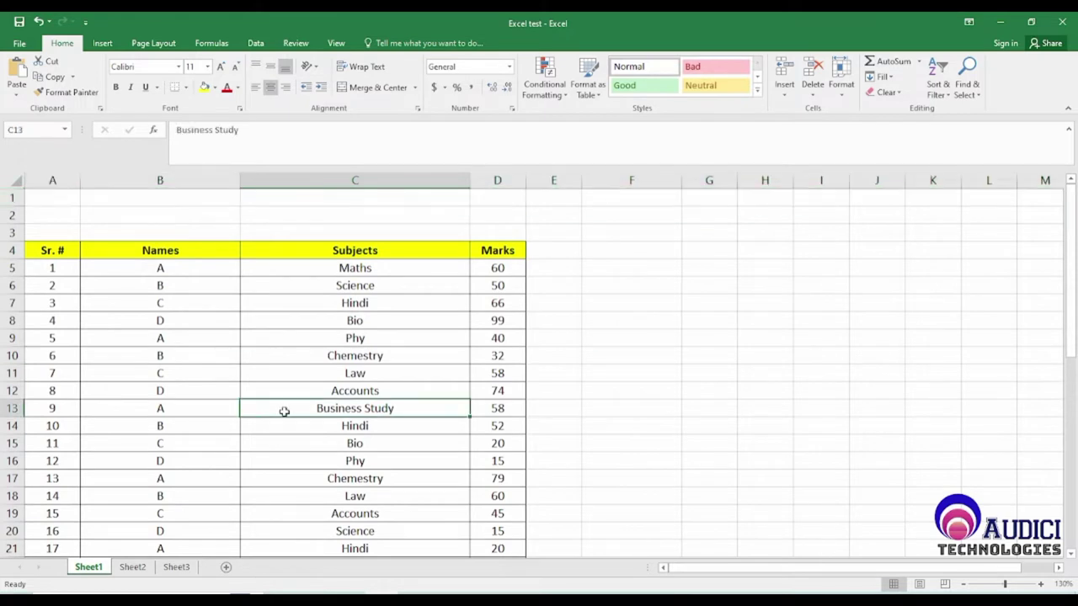
Enter 'School Data' in B2 and centre it, with A2:D2 selected.
click(185, 222)
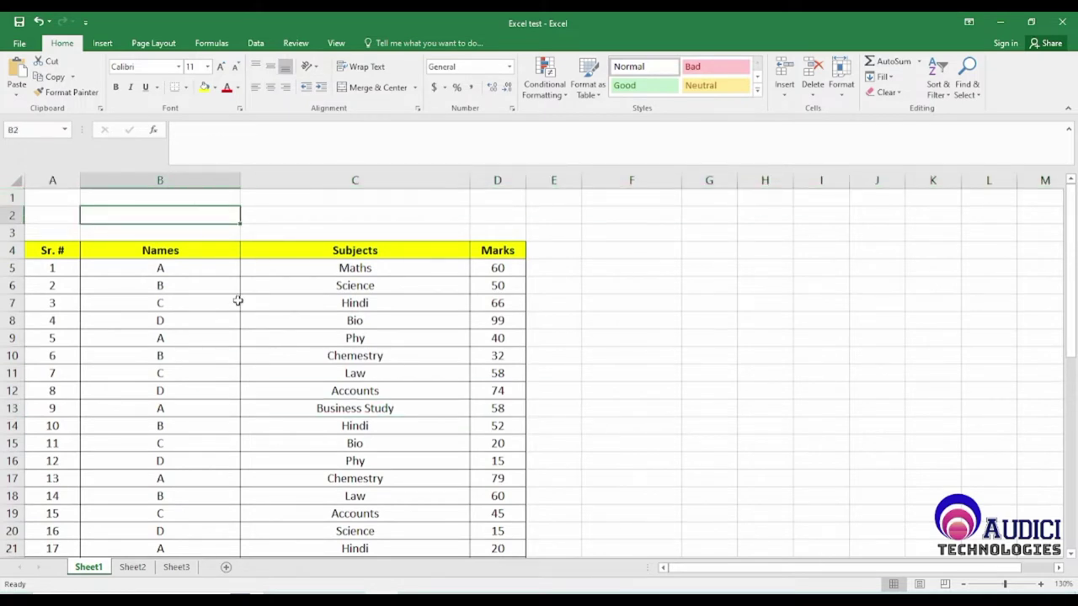
text(S)
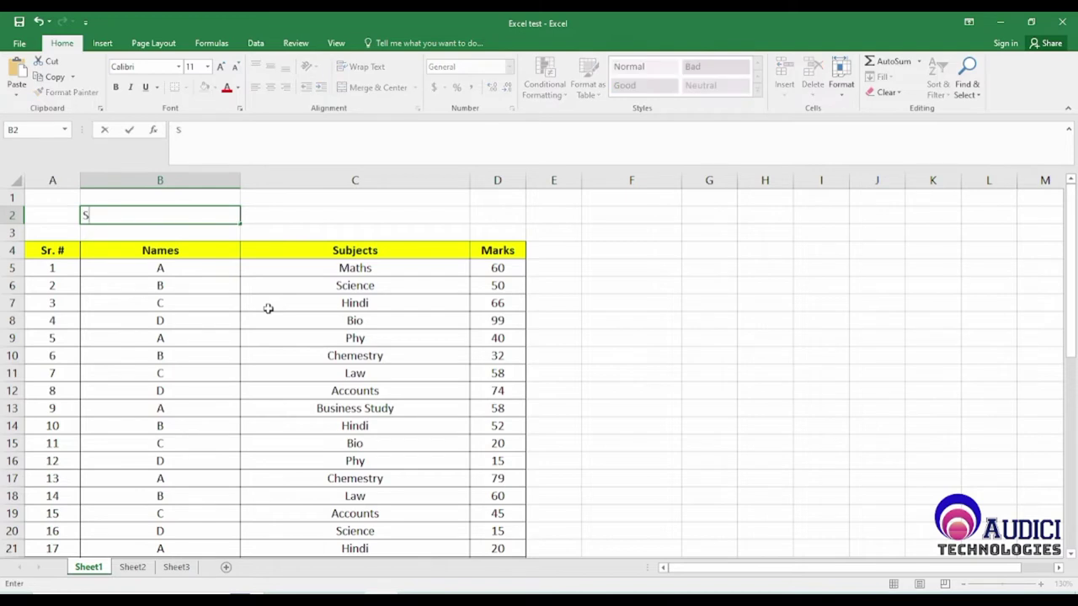
text(chool Da)
text(ta)
key(Return)
key(Up)
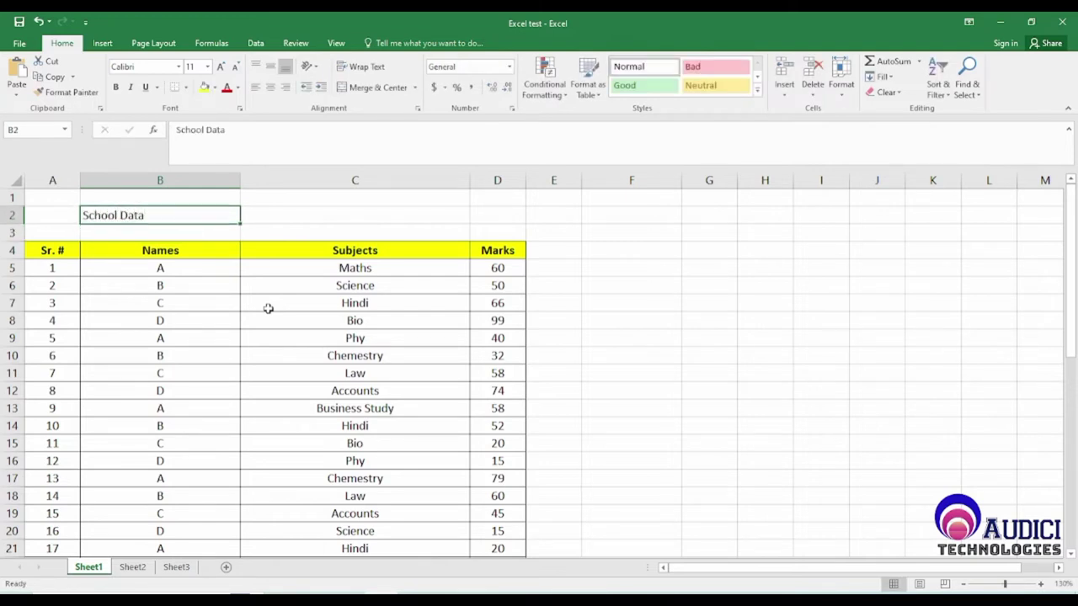
key(Left)
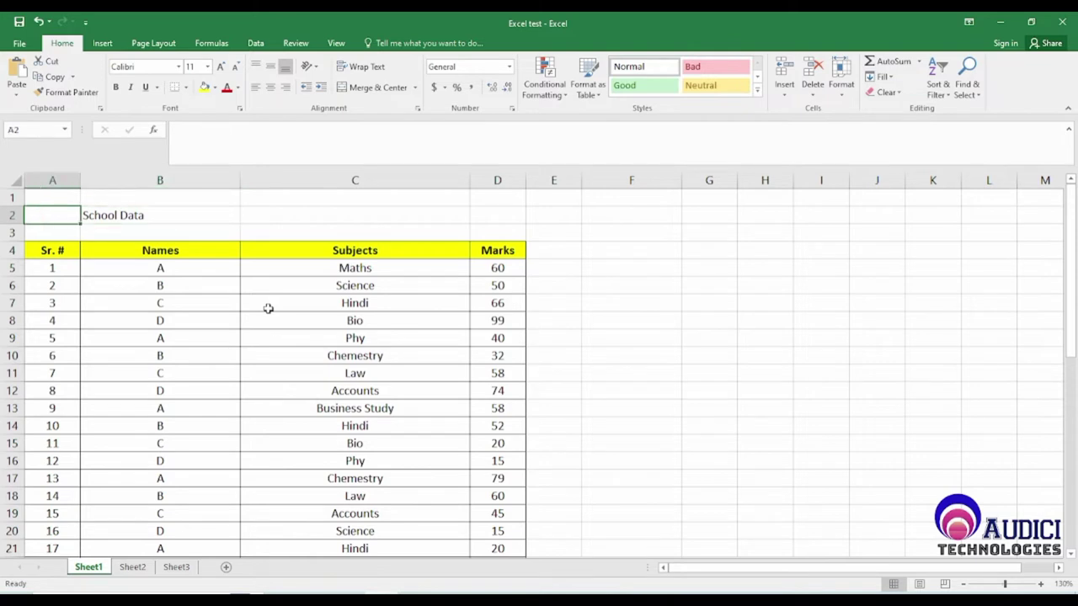
key(shift+Right)
key(shift+Right)
key(shift+Right)
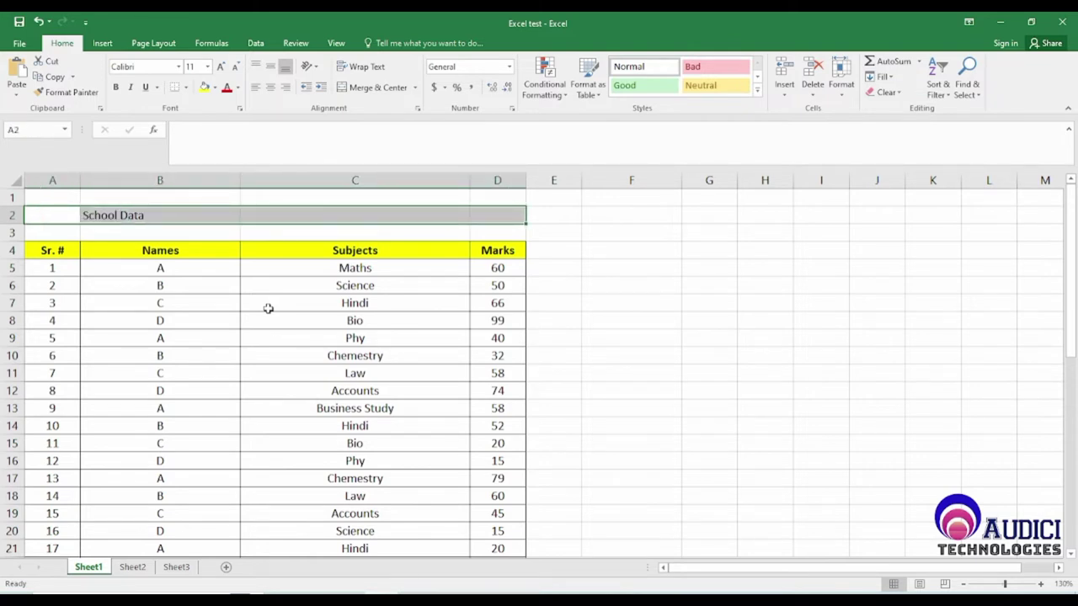
click(271, 87)
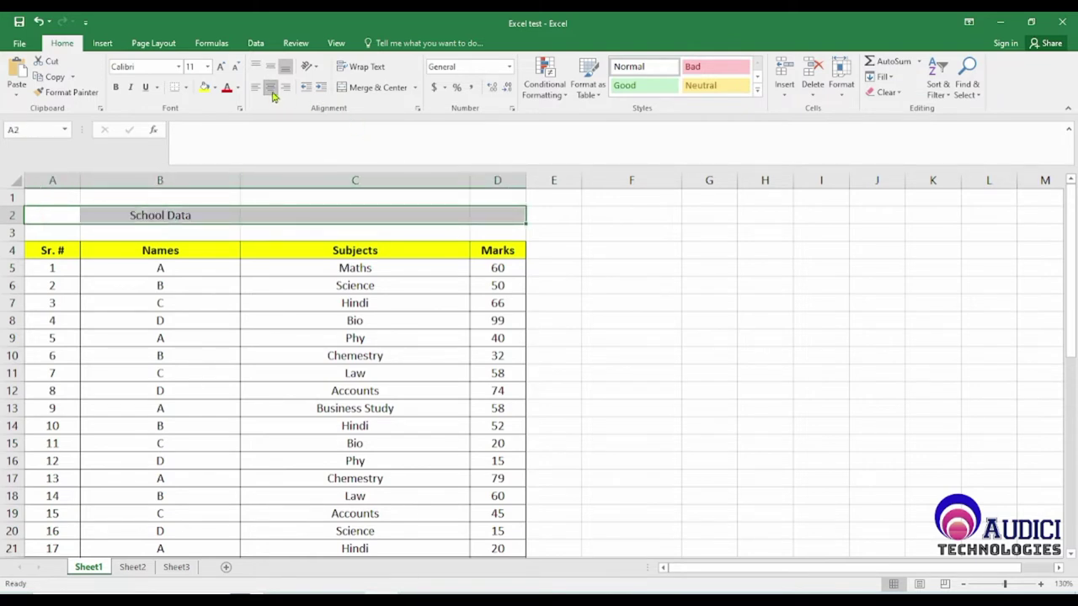
click(283, 426)
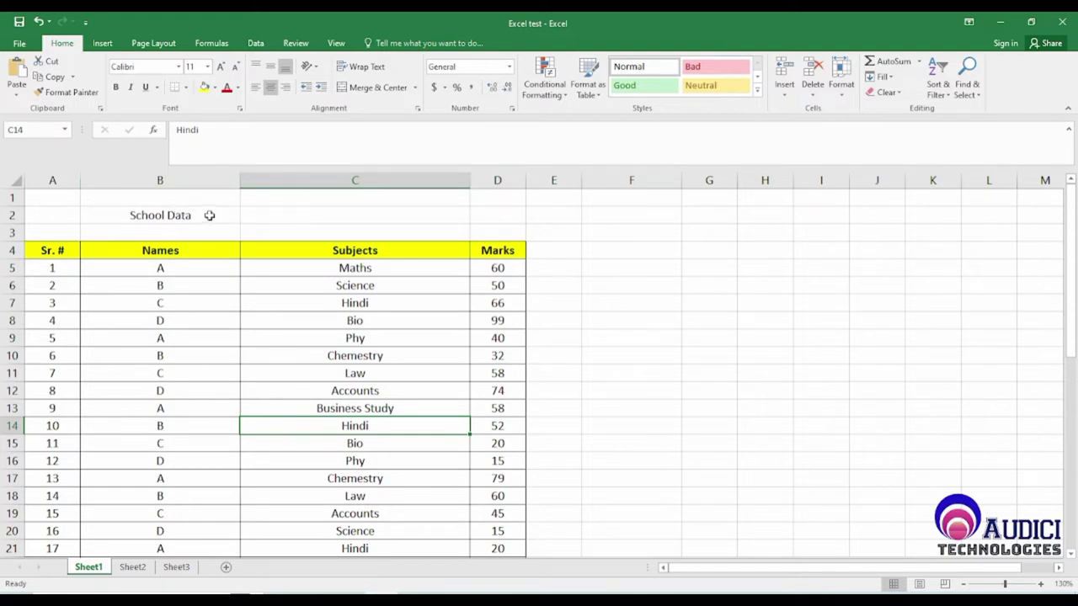
Merge and centre the School Data title across A2:D2.
click(64, 216)
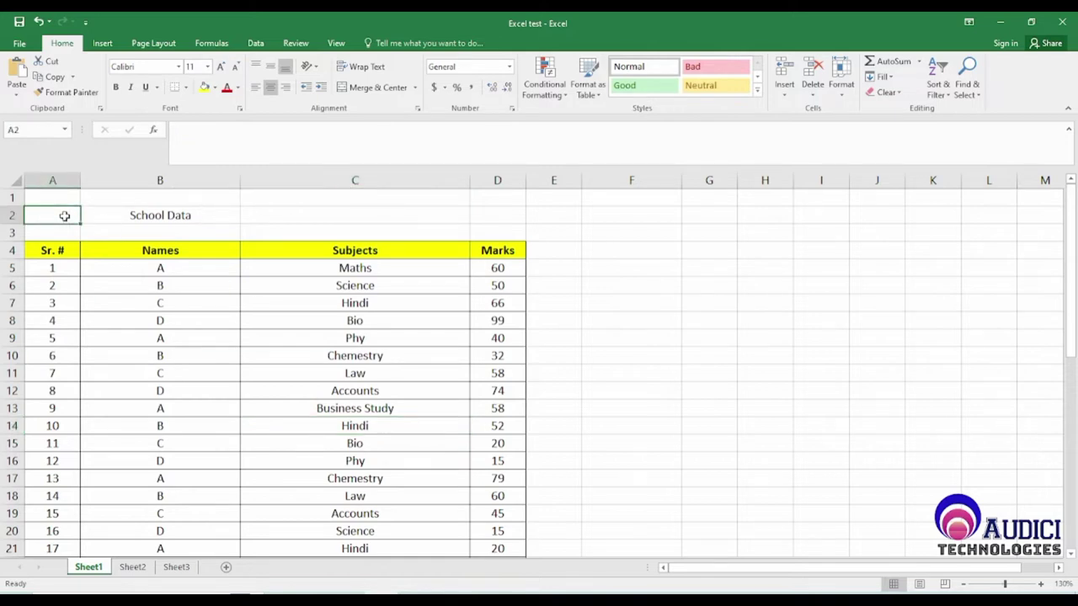
key(shift+Right)
key(shift+Right)
key(shift+Right)
key(shift+Right)
key(shift+Left)
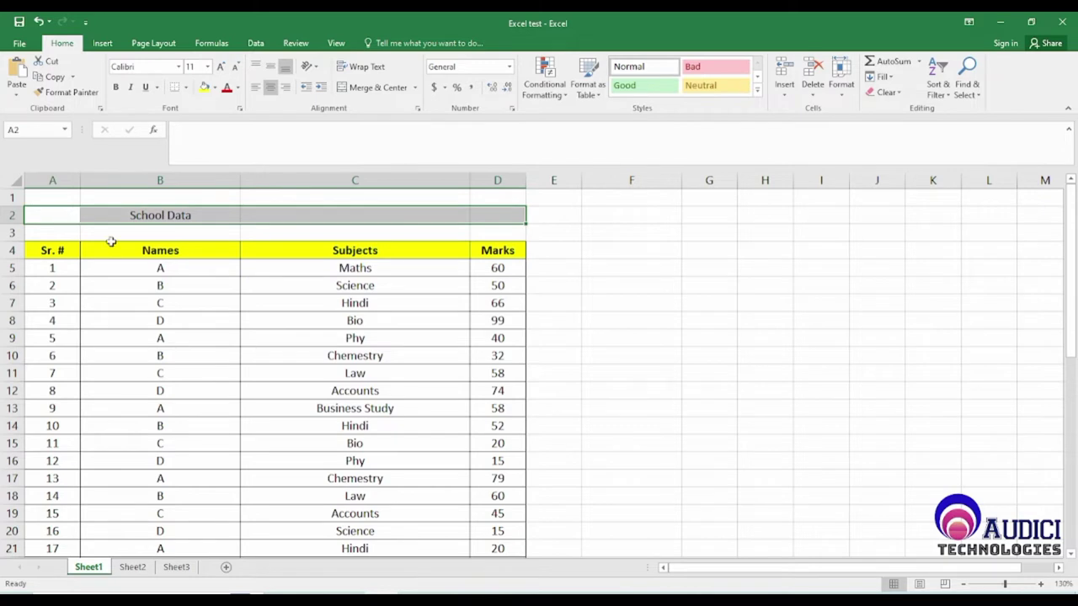
click(381, 87)
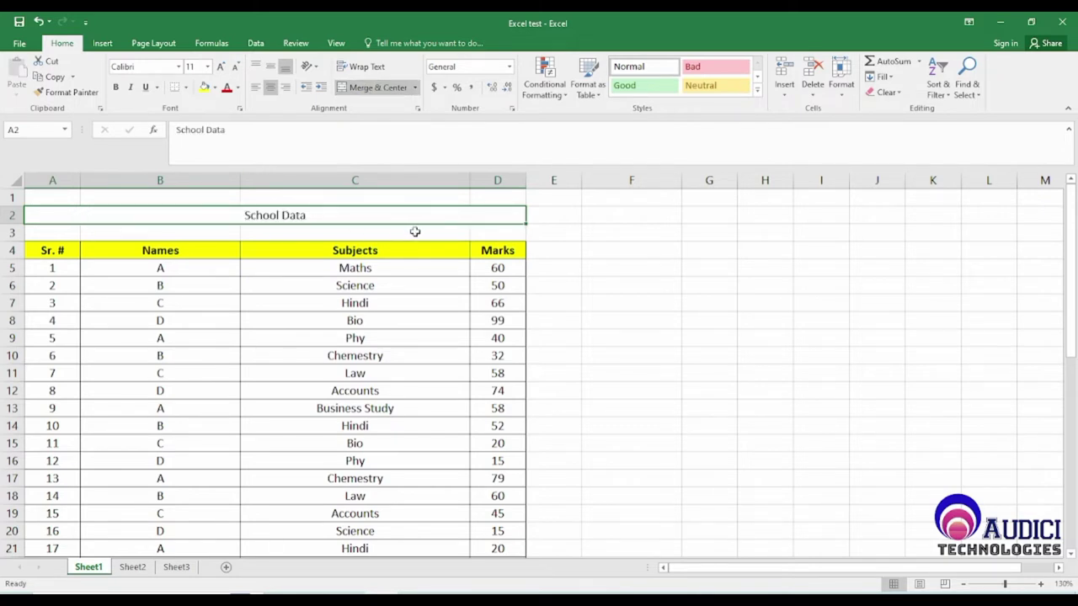
Enlarge the title to 24 point, re-merge it over A2:D3 and middle-align it.
click(219, 67)
click(219, 67)
click(218, 67)
click(219, 68)
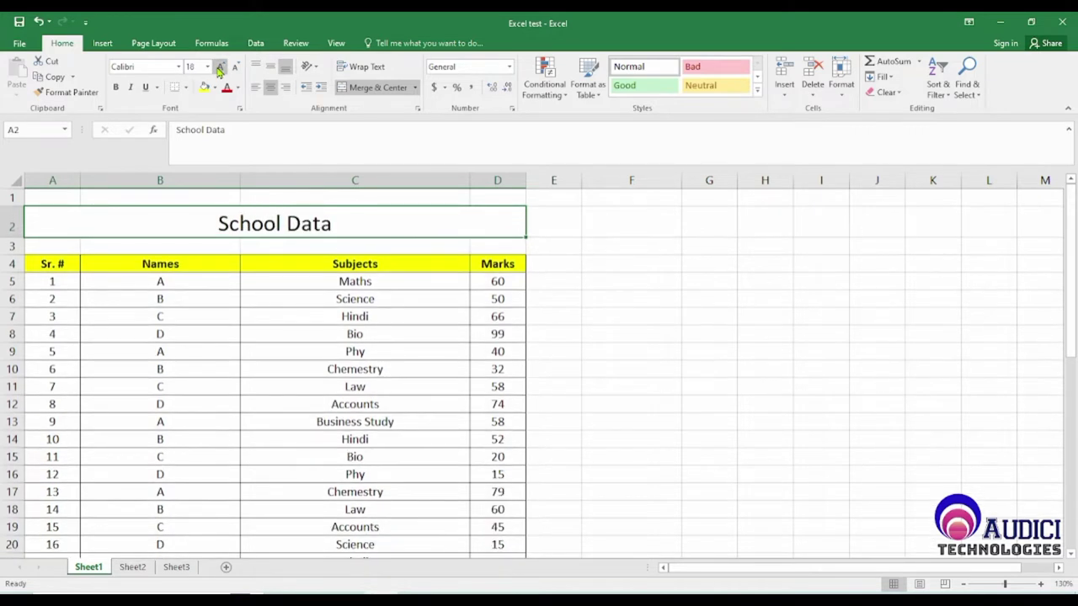
click(219, 68)
click(219, 68)
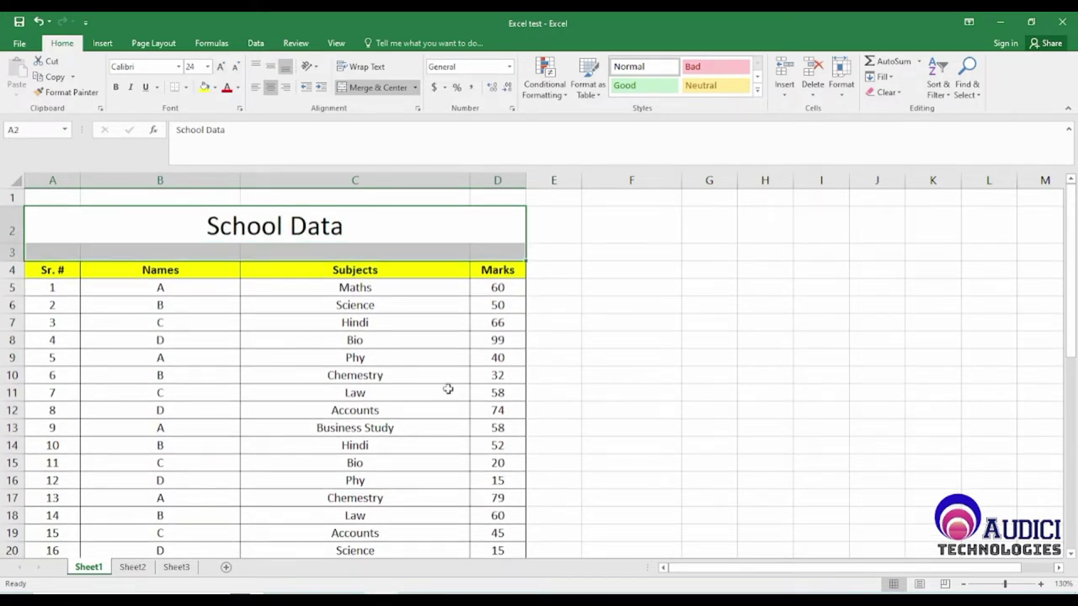
click(371, 87)
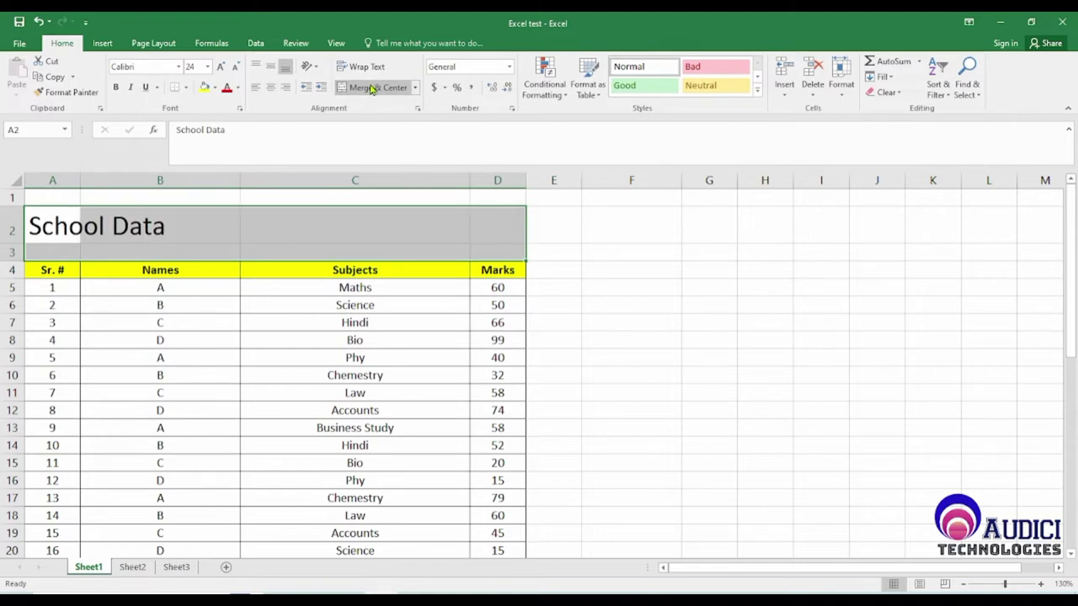
click(372, 87)
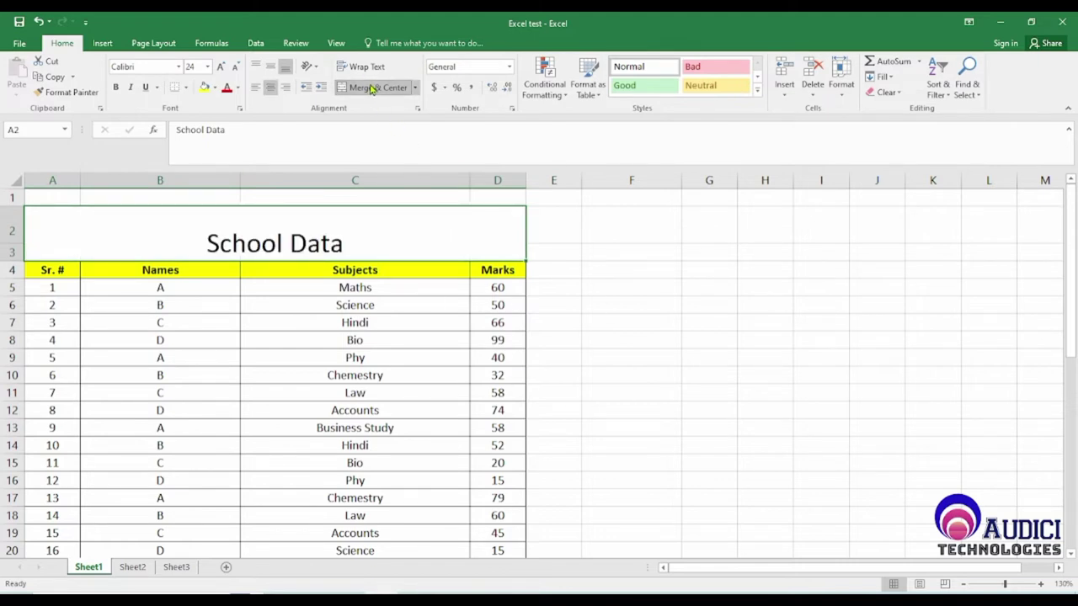
click(271, 73)
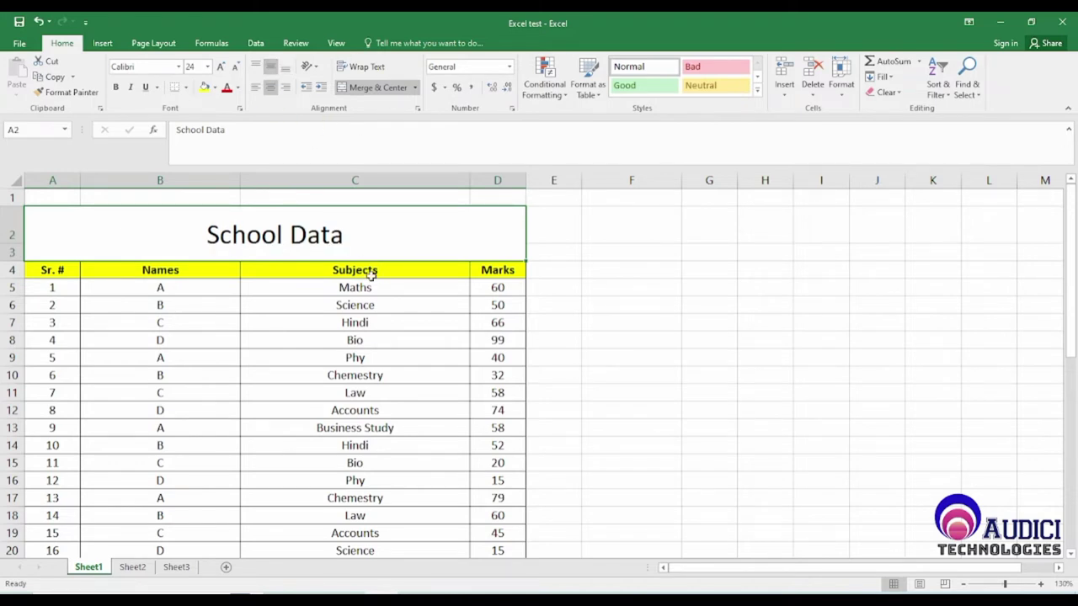
click(672, 338)
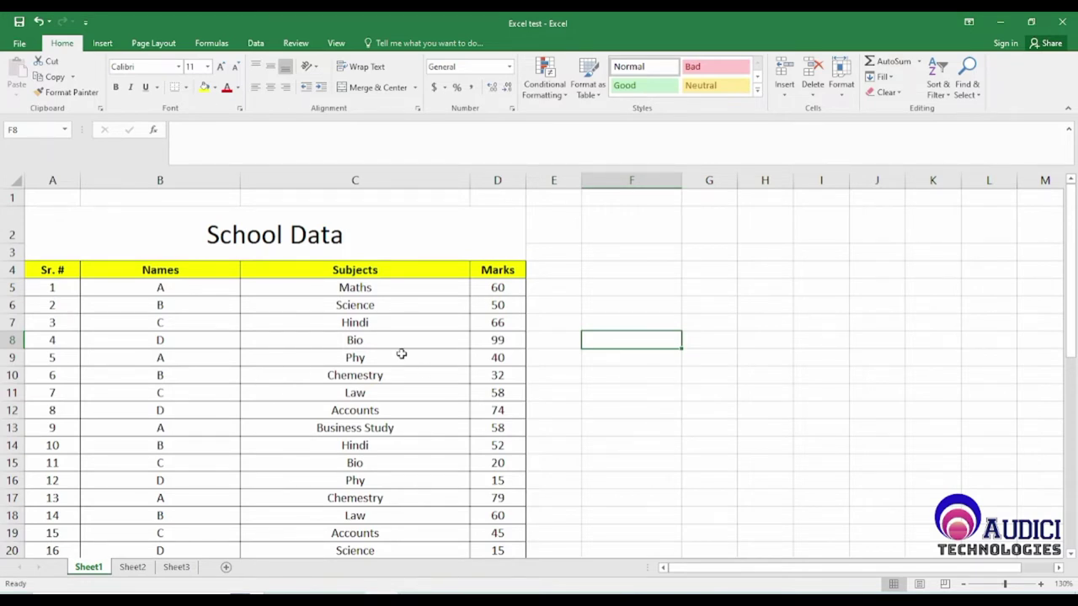
Give the merged School Data title cell a light green fill.
click(324, 235)
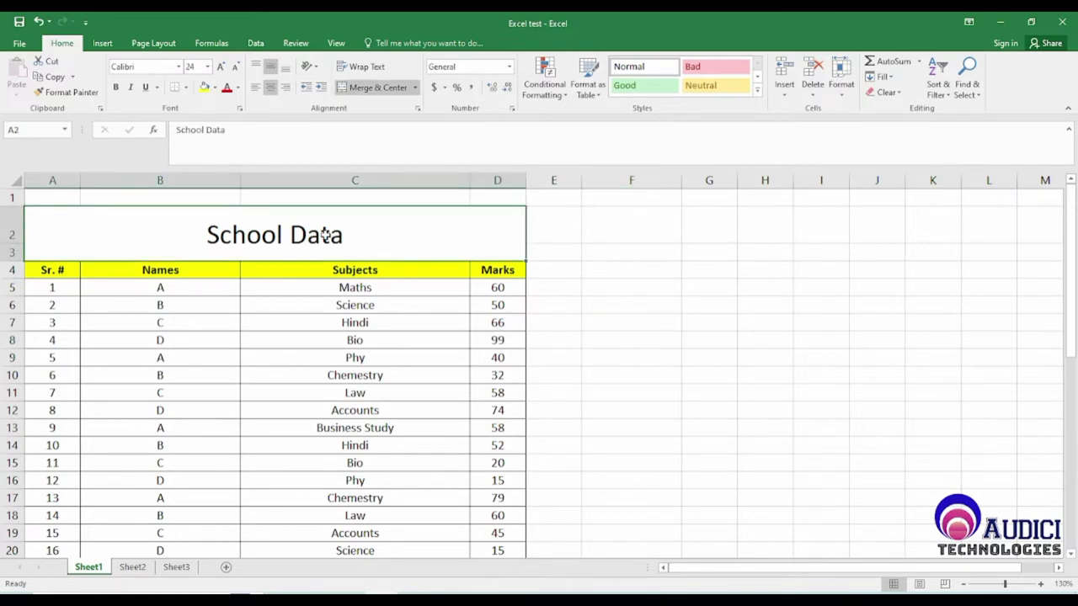
click(214, 88)
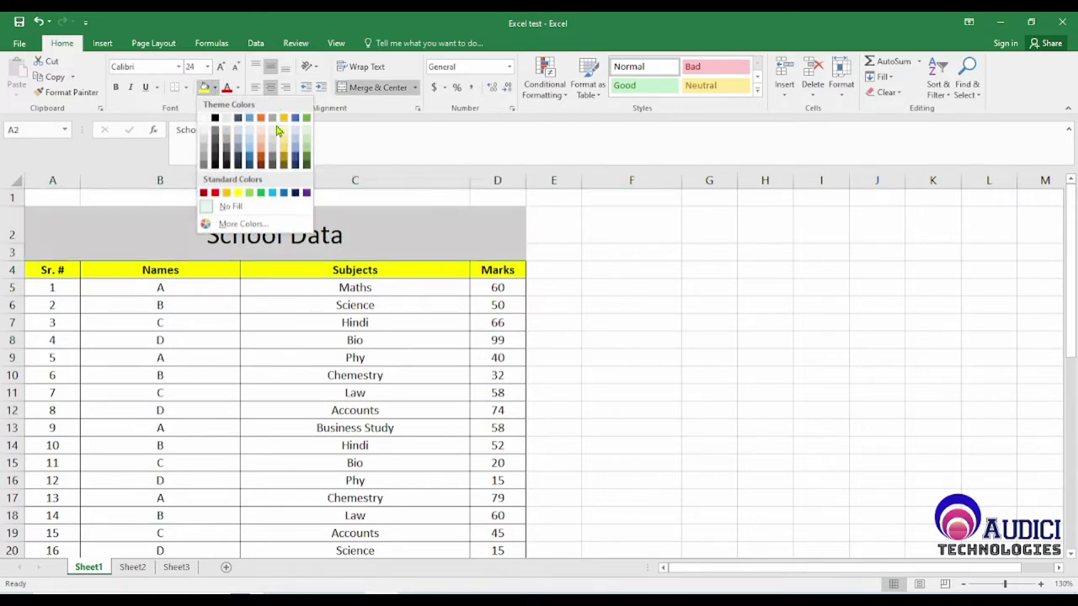
click(306, 136)
click(362, 359)
scroll(362, 359, down, 5)
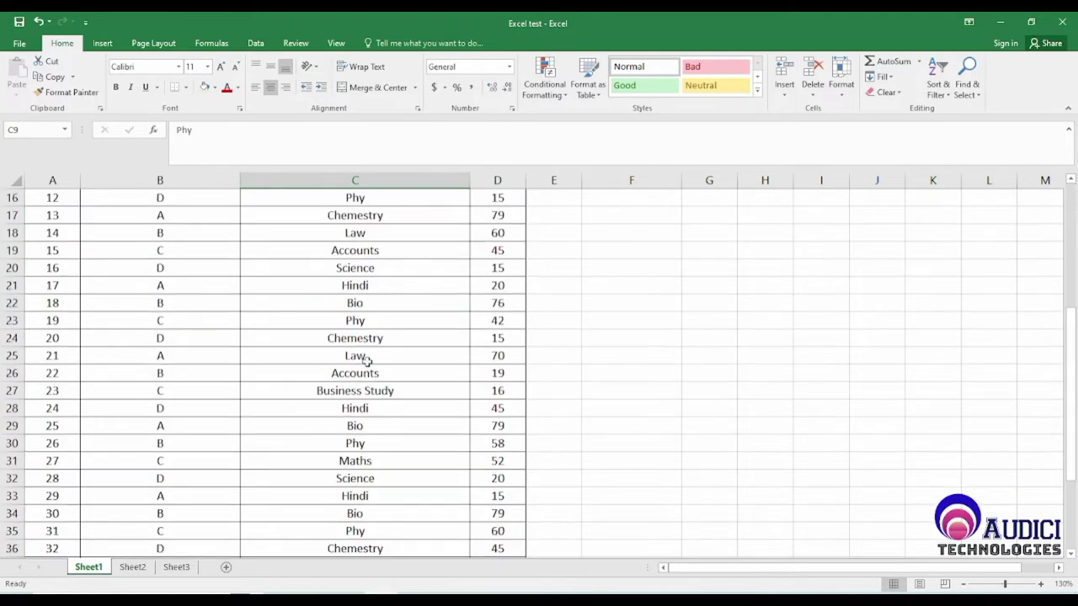
scroll(366, 360, up, 5)
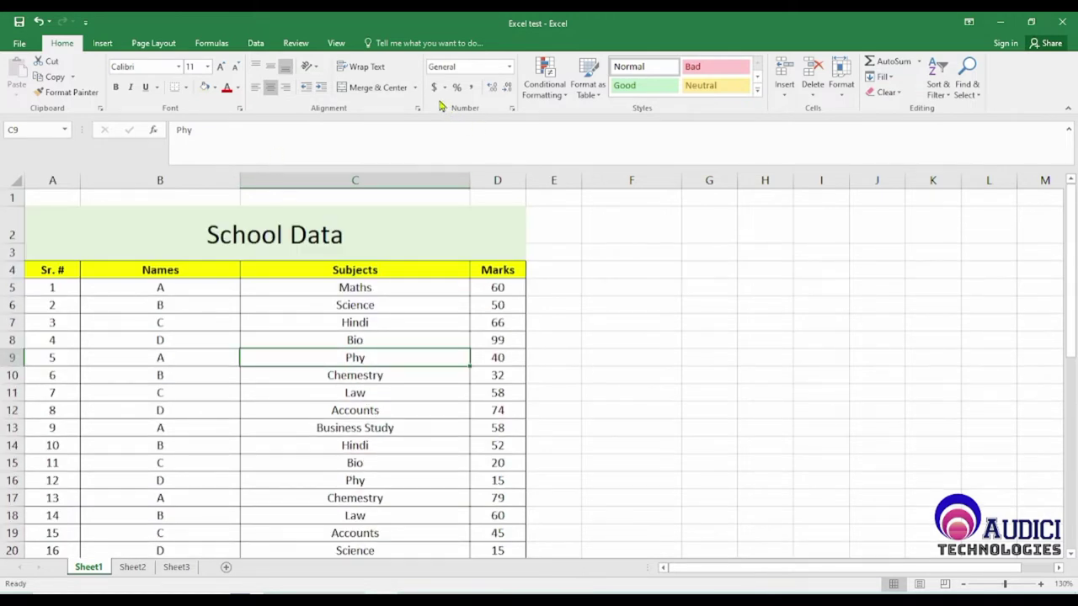
Bring up the Merge & Center options for the selected School Data title cells.
click(415, 88)
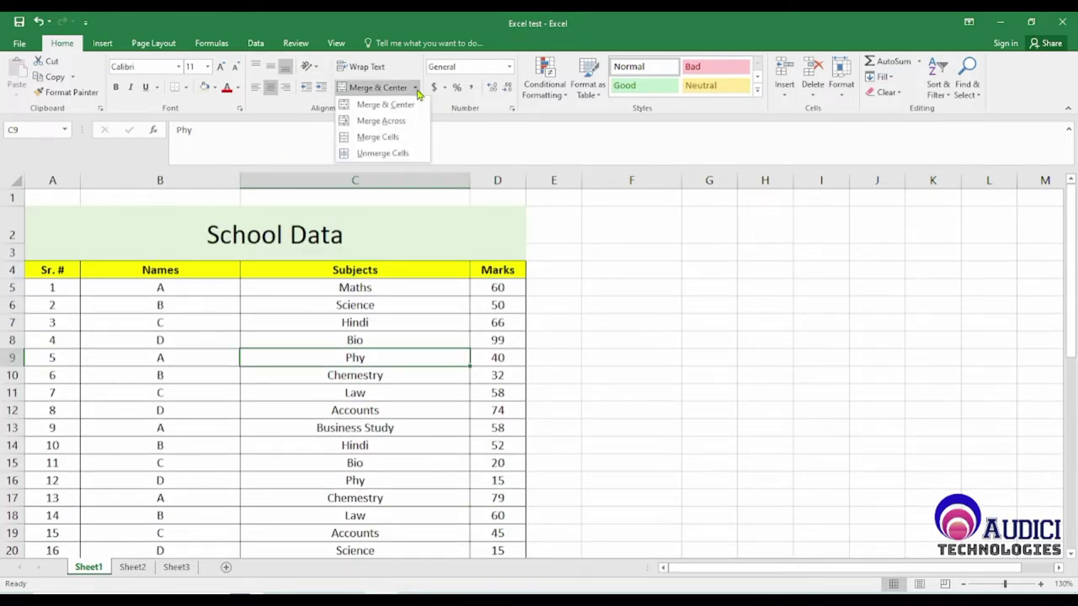
click(412, 155)
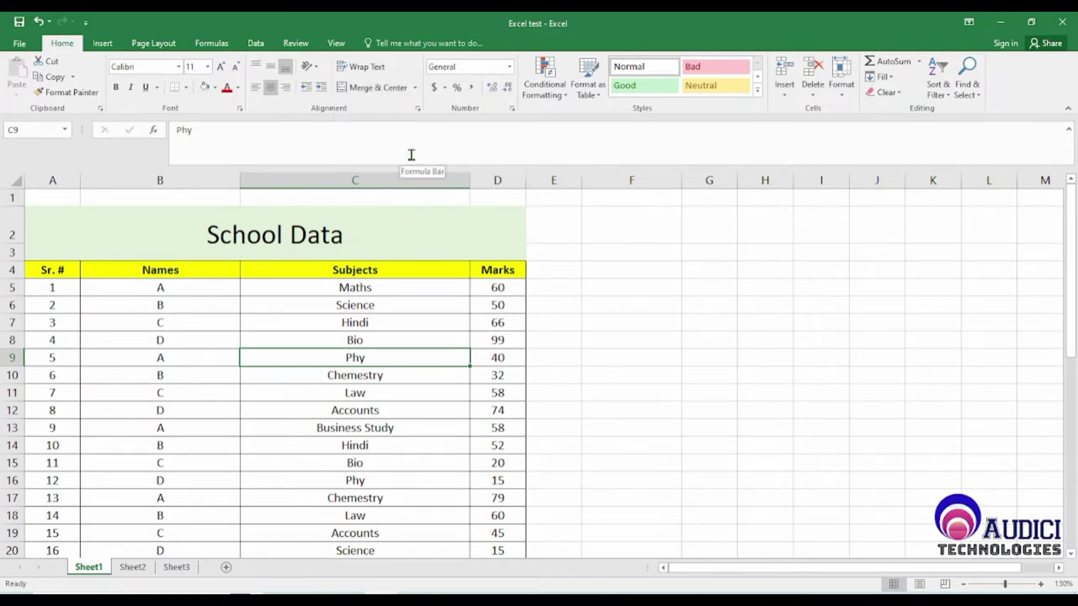
click(414, 87)
click(383, 153)
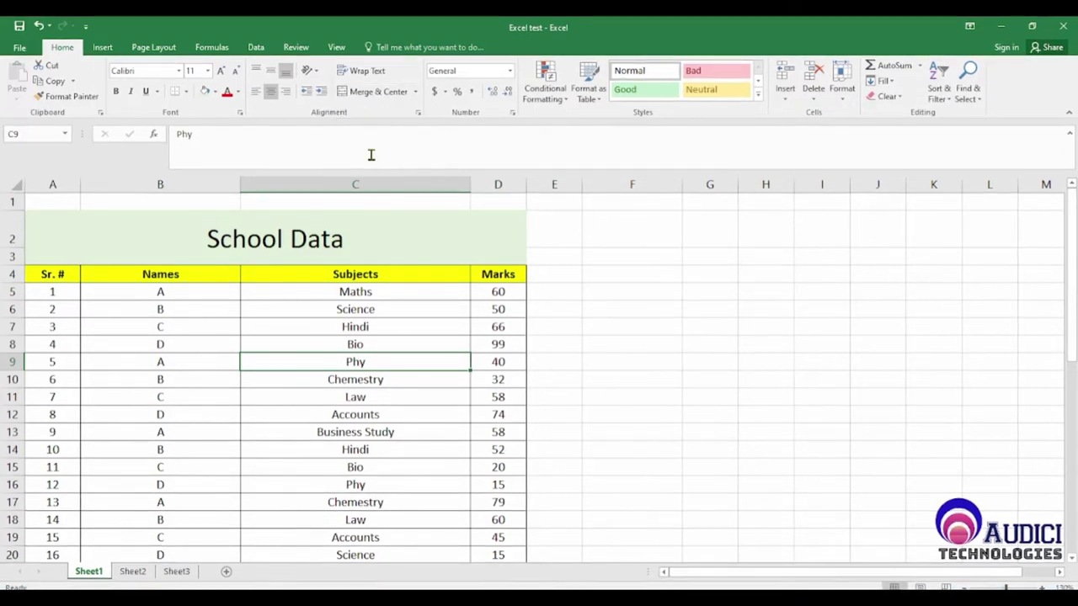
click(247, 241)
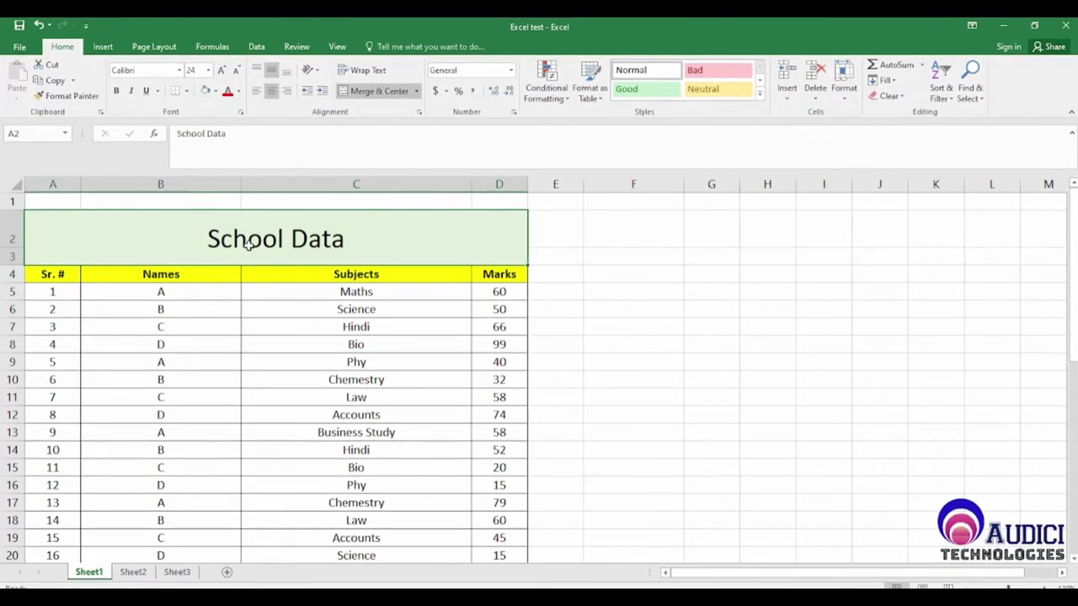
click(417, 90)
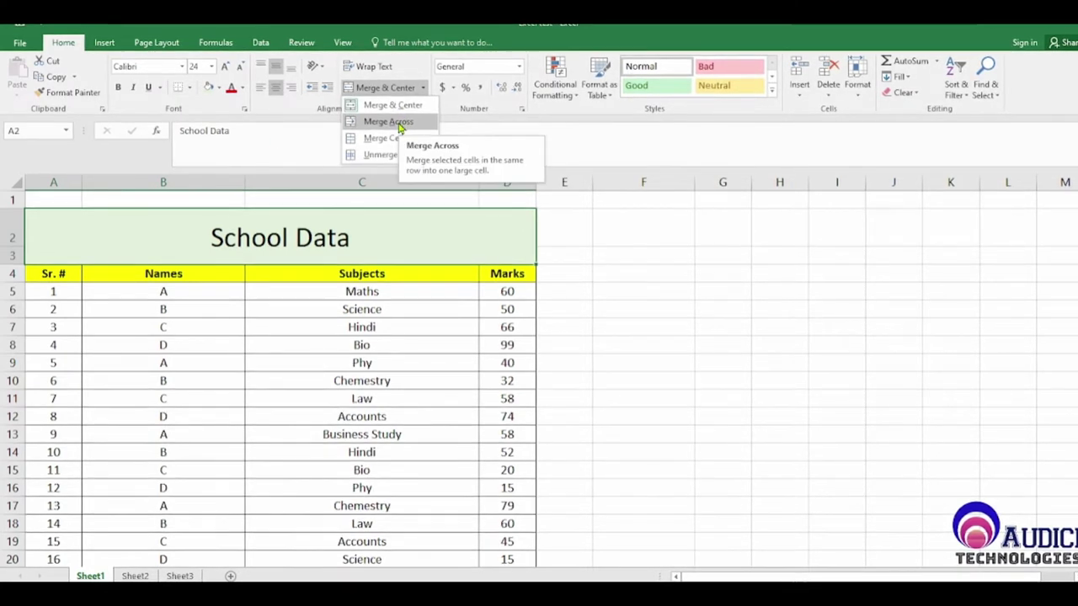
Try Merge Across and Merge Cells on the title, then unmerge the title cells.
click(399, 123)
click(426, 381)
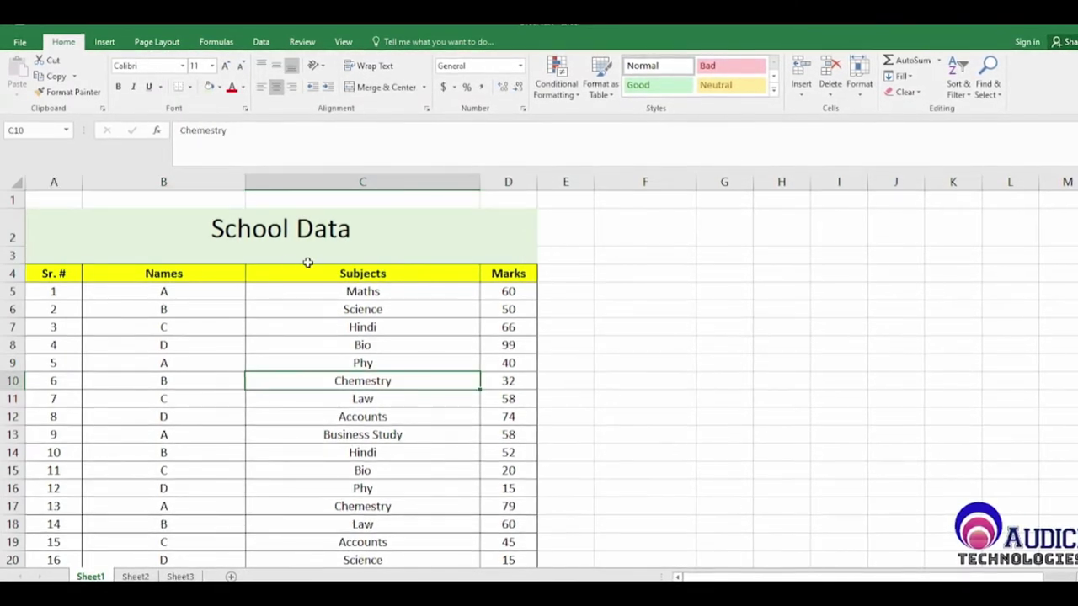
click(300, 228)
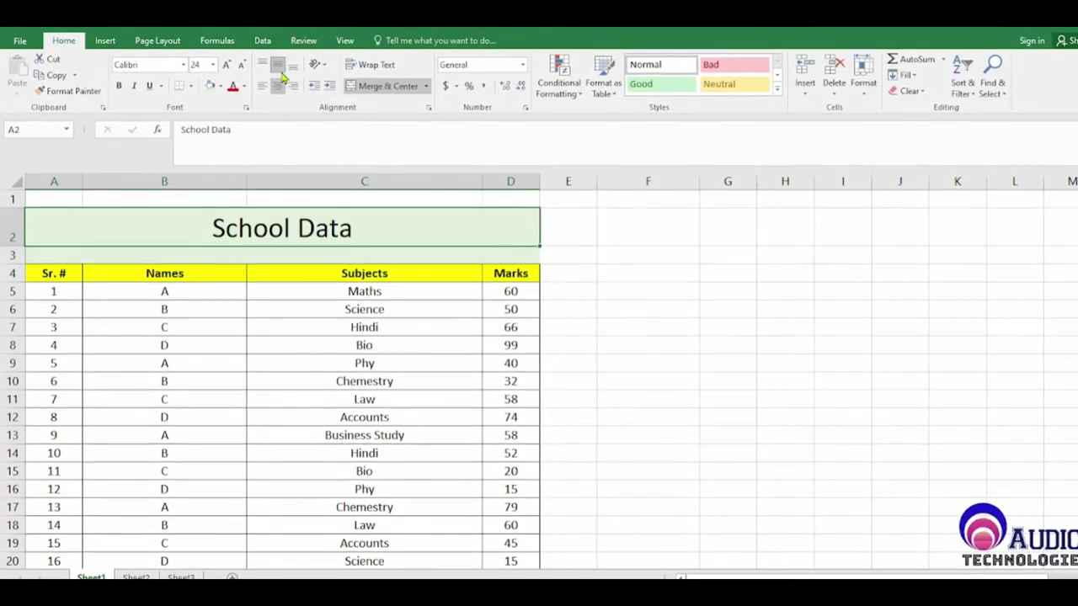
click(427, 86)
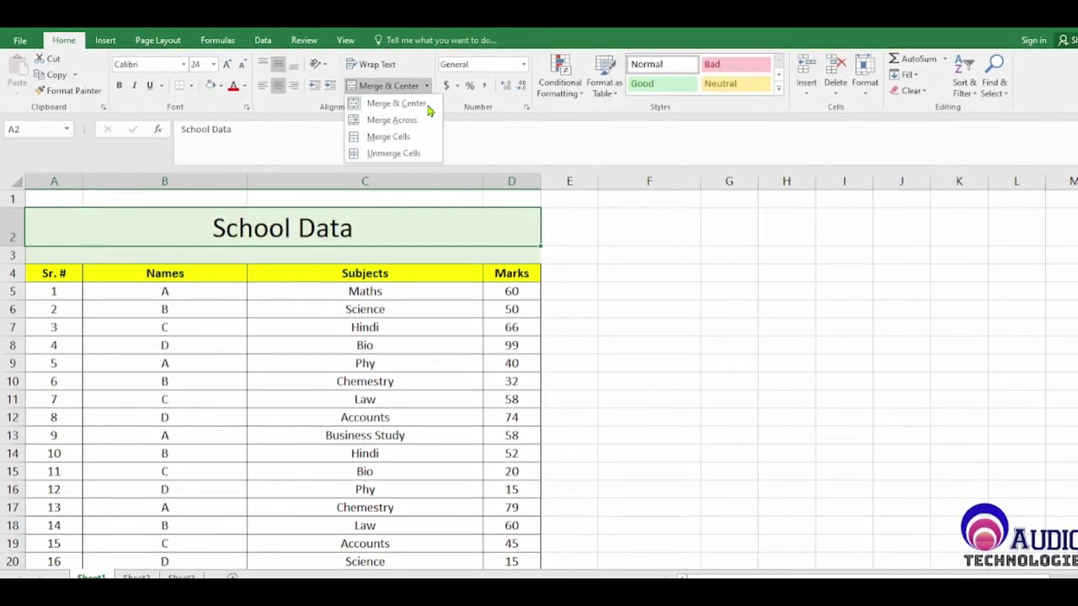
click(387, 136)
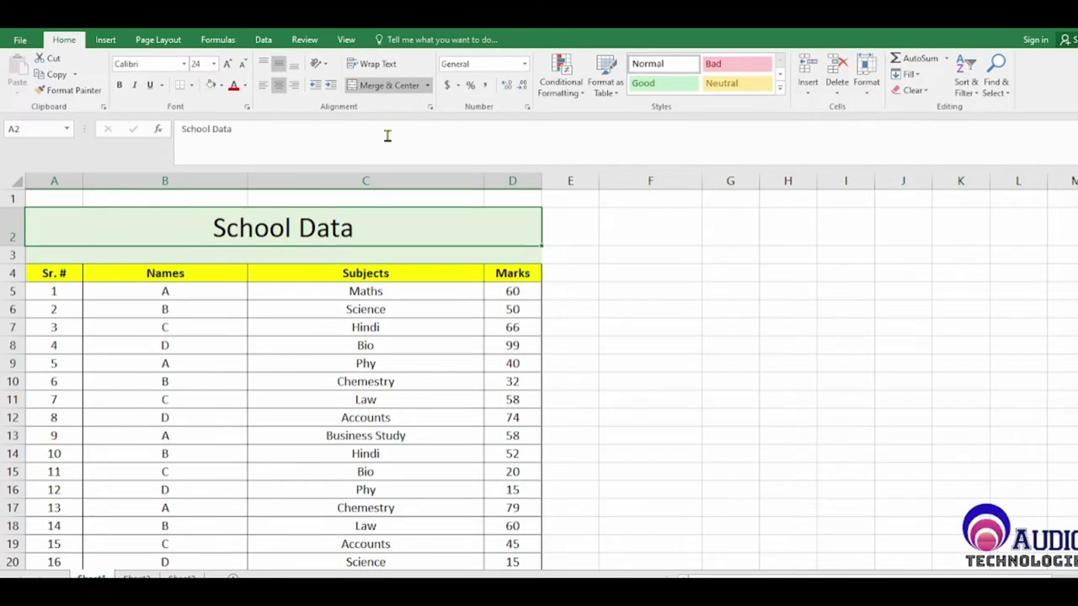
click(427, 85)
click(394, 152)
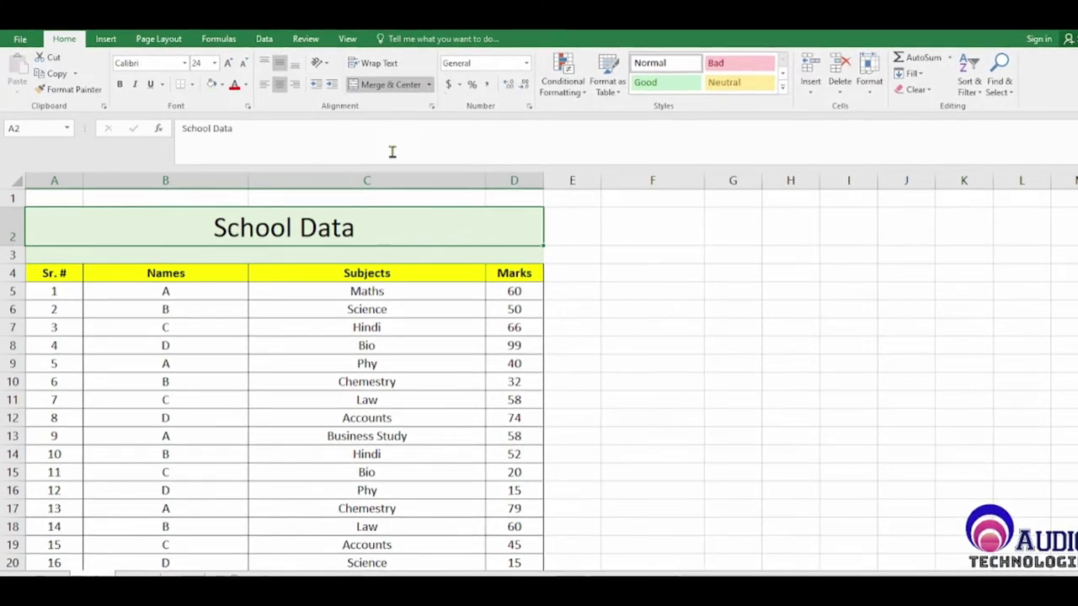
Shrink the School Data title in A2 to 14 point.
click(382, 330)
click(91, 234)
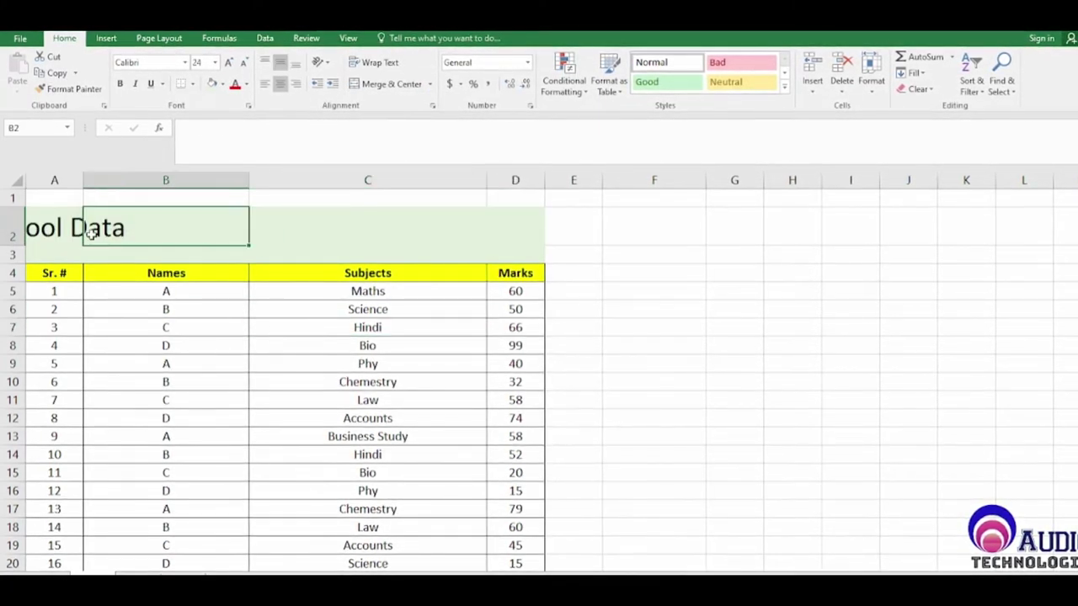
click(78, 227)
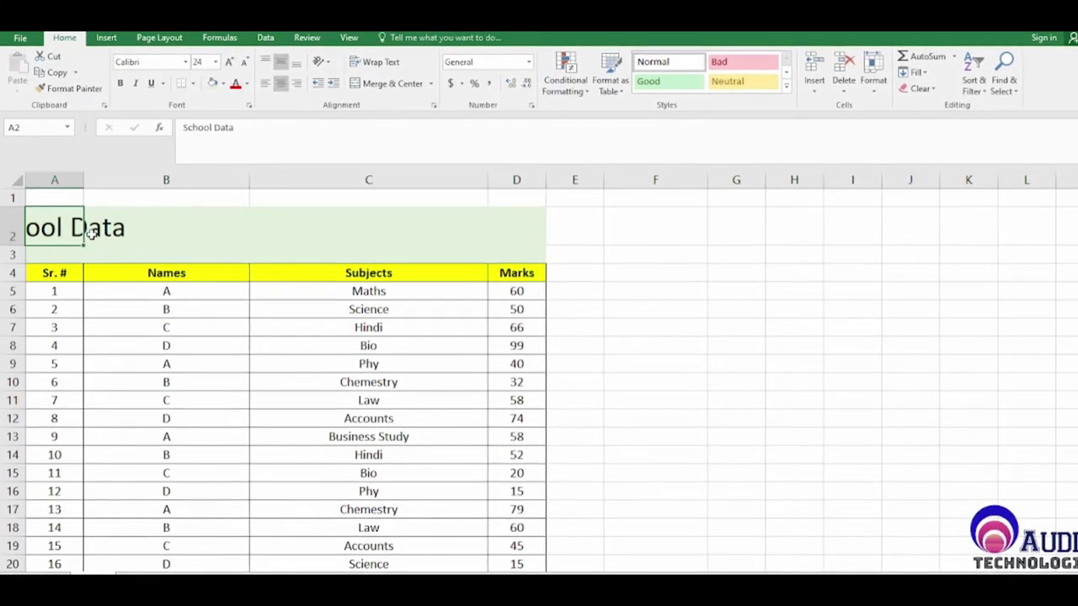
click(246, 64)
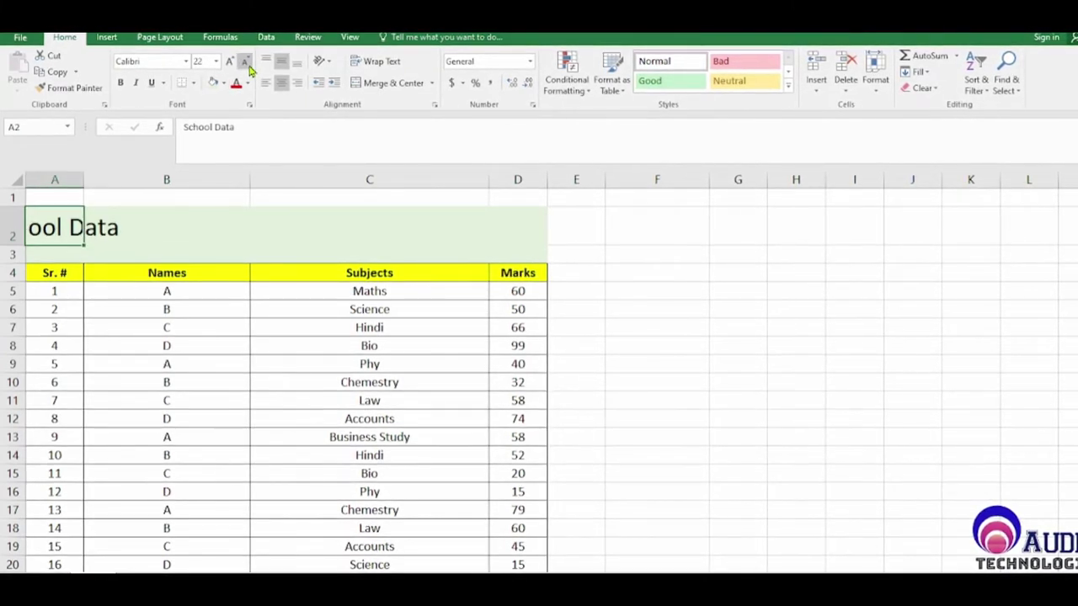
click(246, 64)
click(245, 64)
click(246, 64)
click(246, 64)
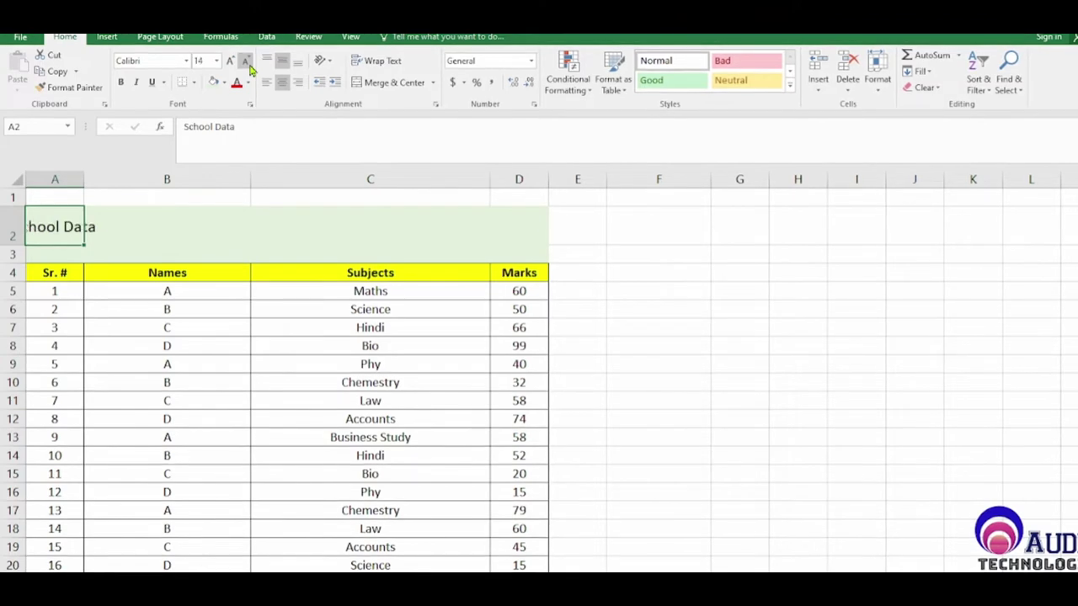
Unmerge the shaded band in row 3 and confirm each of its cells is separate.
click(193, 230)
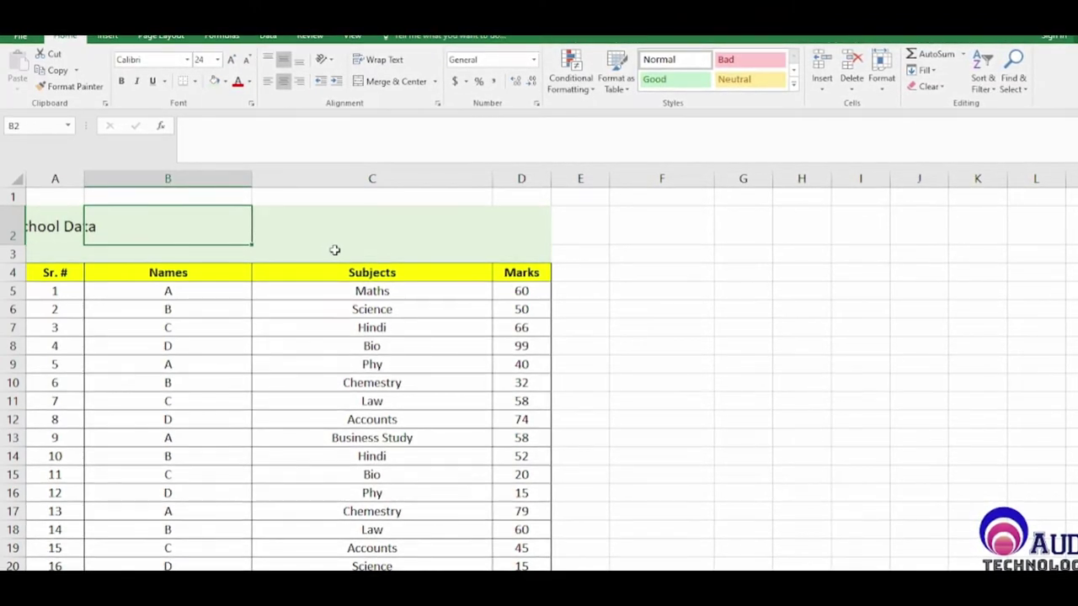
click(55, 225)
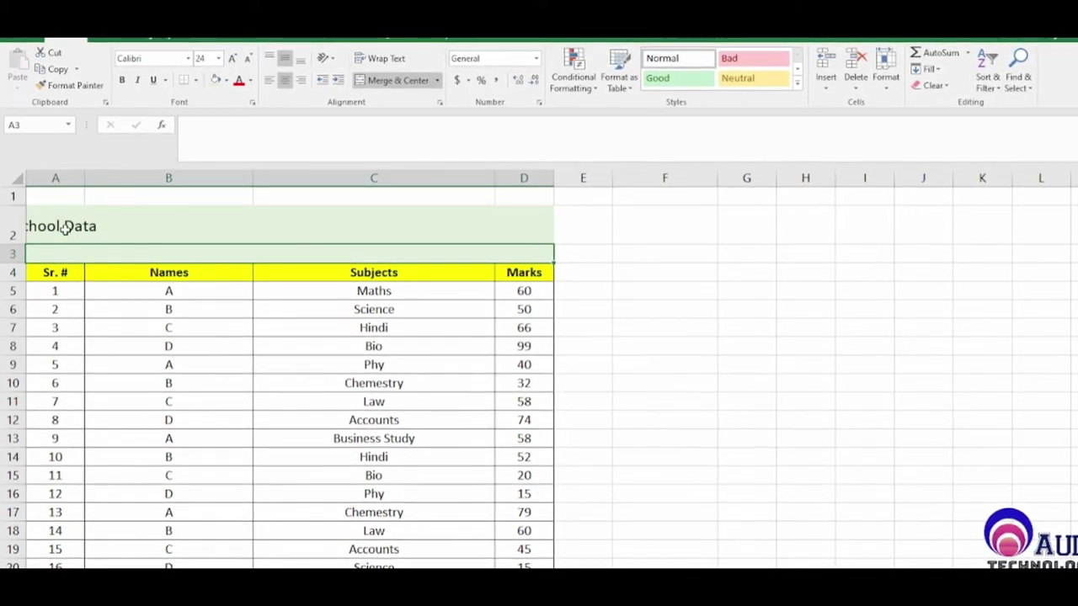
click(398, 79)
click(228, 349)
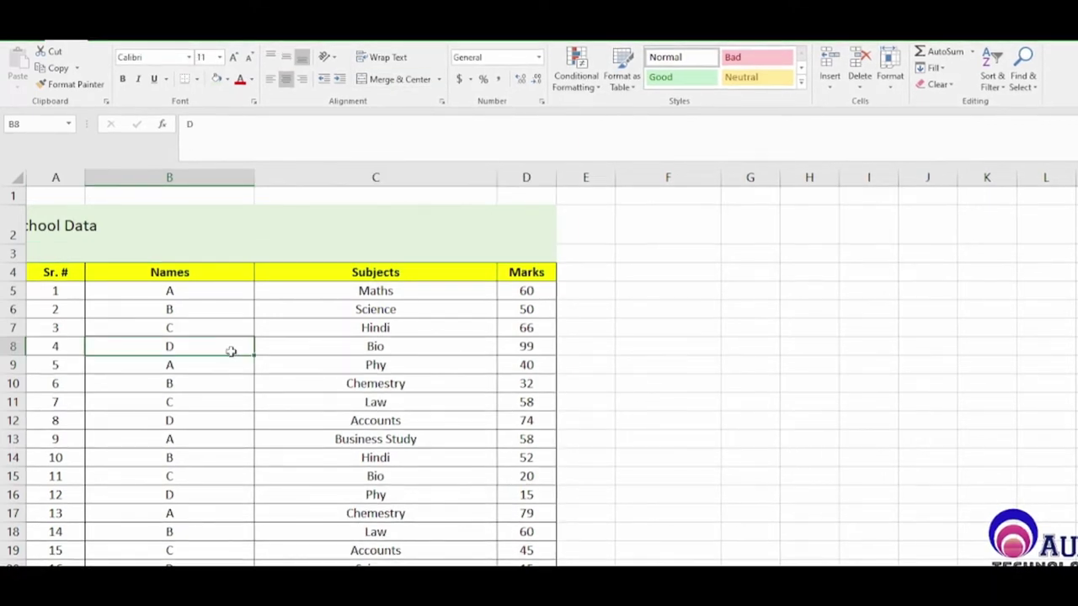
click(95, 253)
click(70, 251)
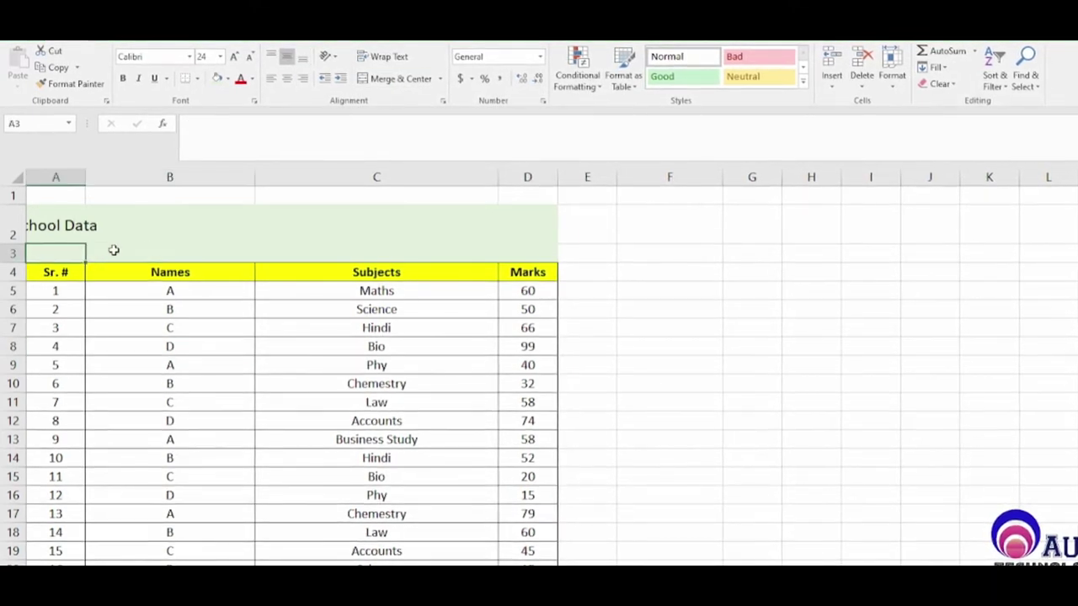
click(169, 253)
click(354, 250)
click(521, 249)
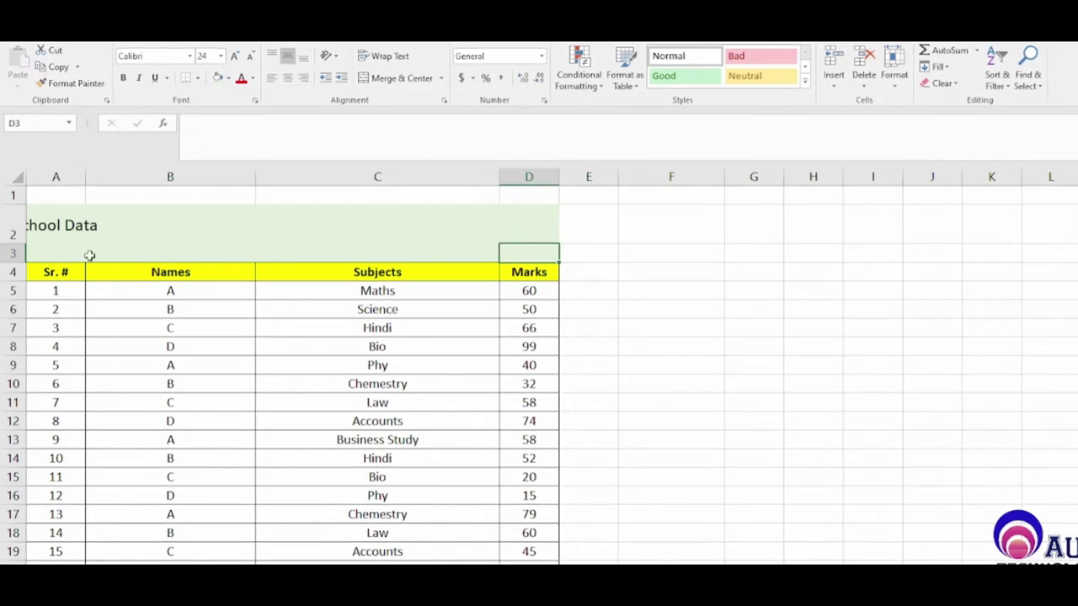
Check the merge options for row 3, then select name A in B5.
click(445, 77)
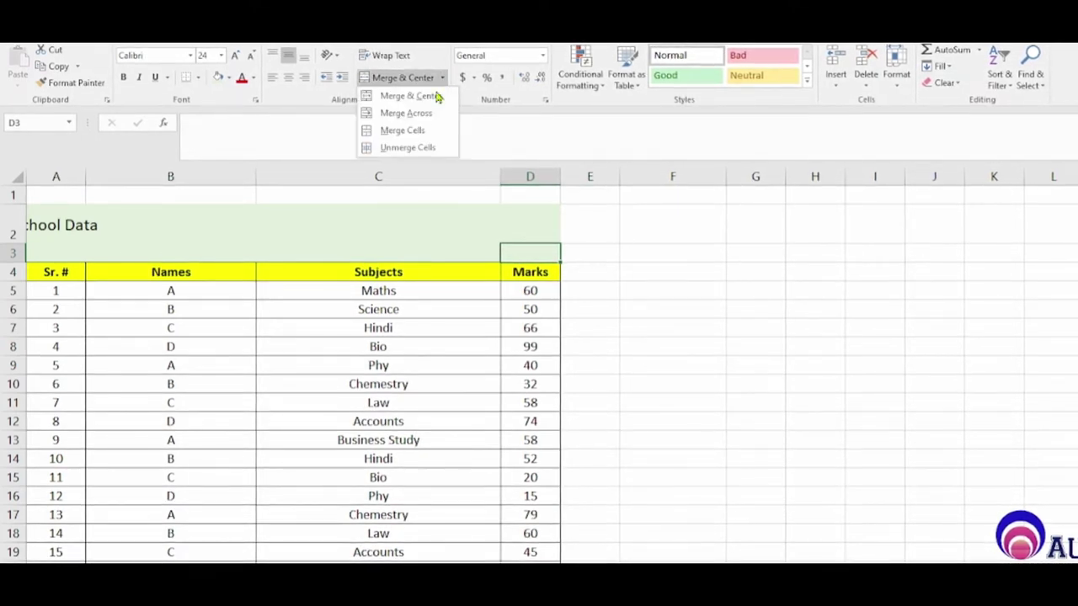
click(252, 399)
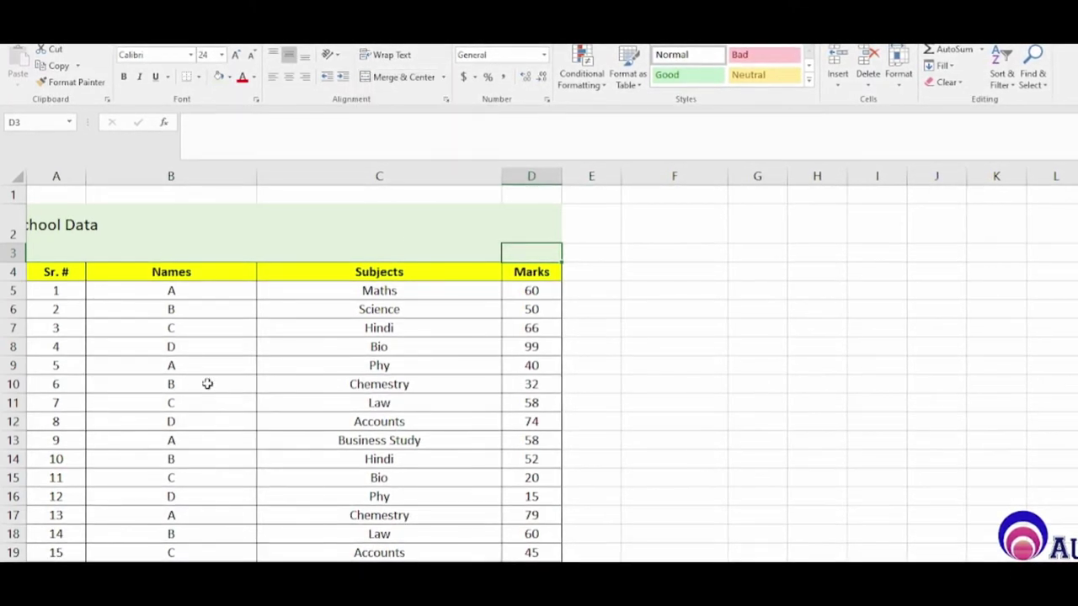
click(48, 228)
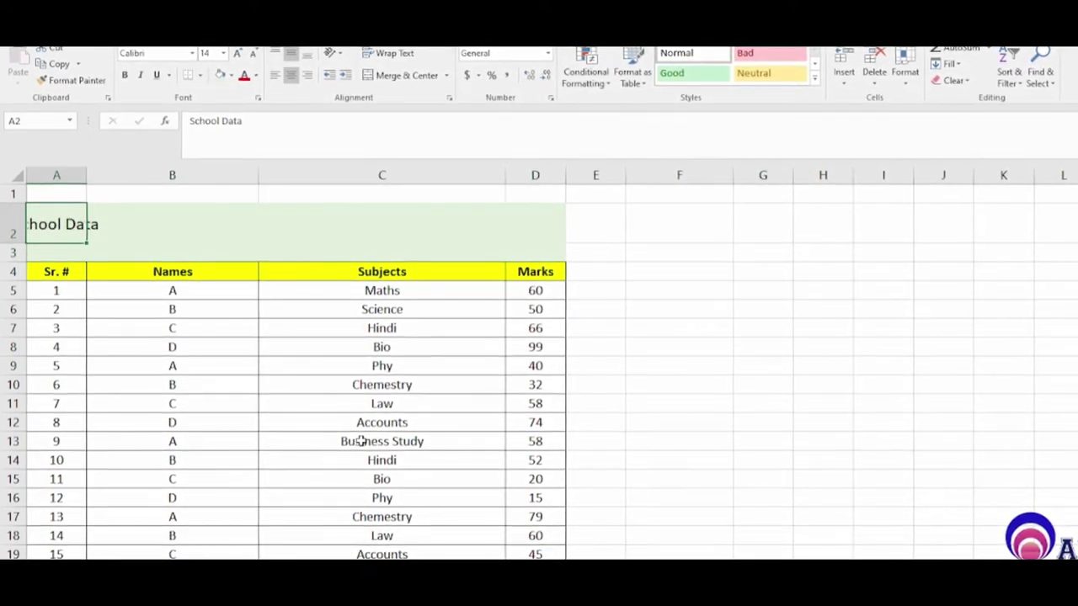
click(205, 291)
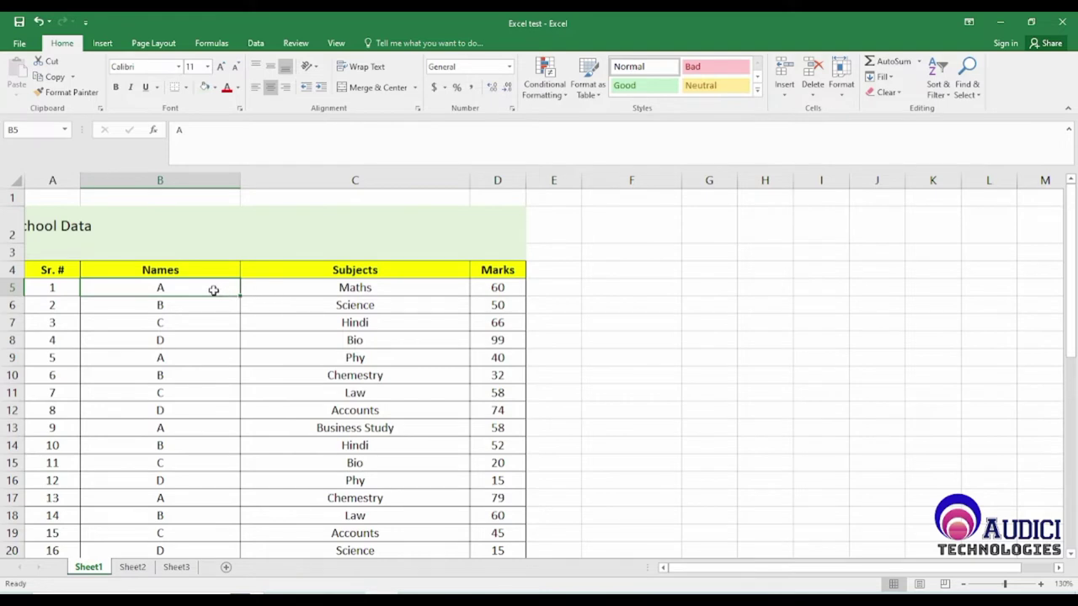
click(314, 287)
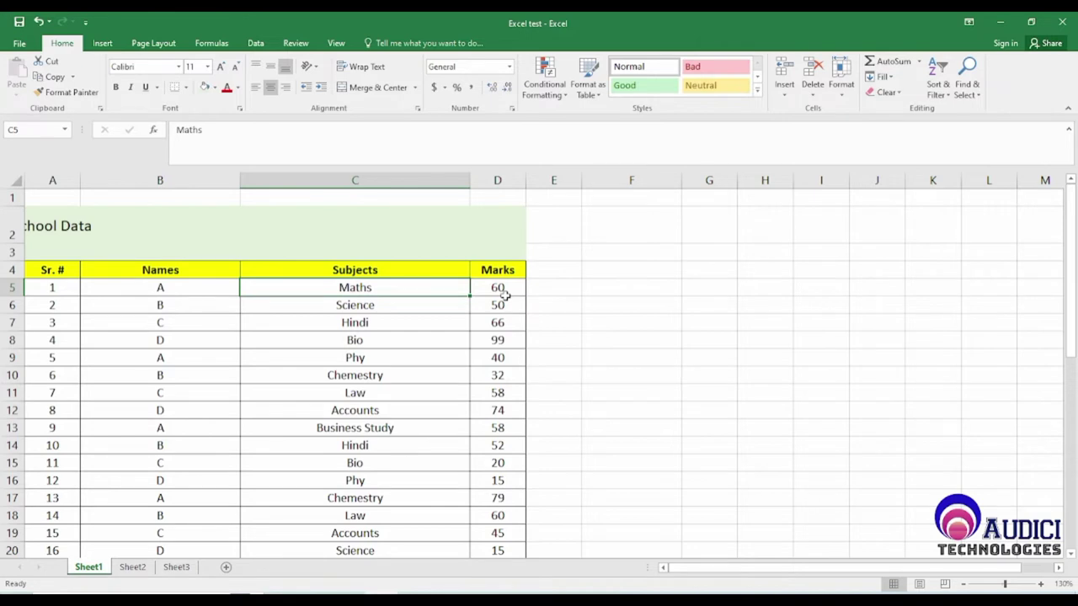
click(61, 223)
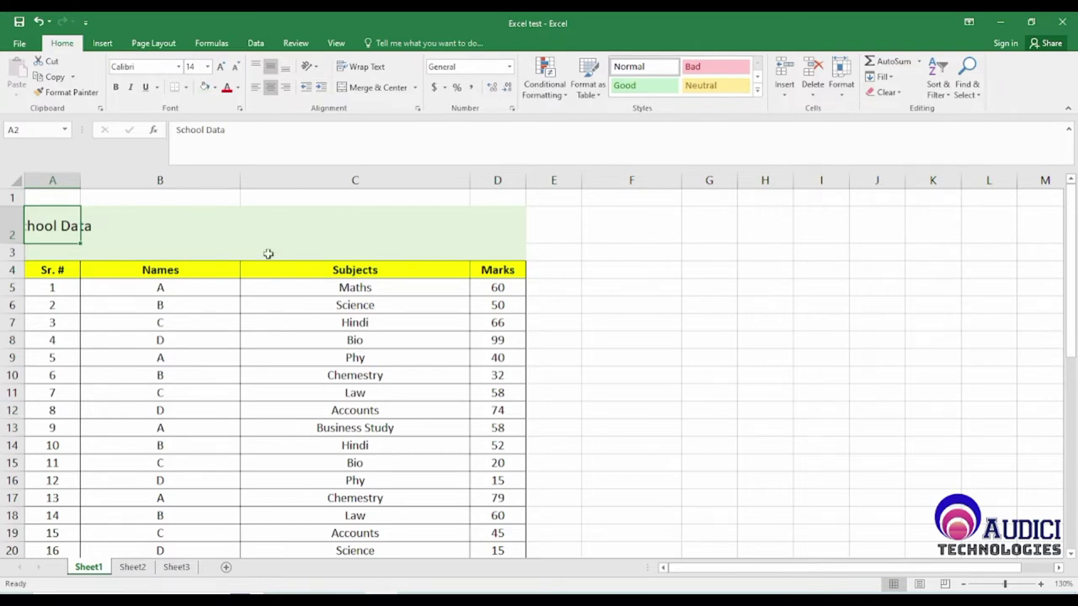
click(151, 222)
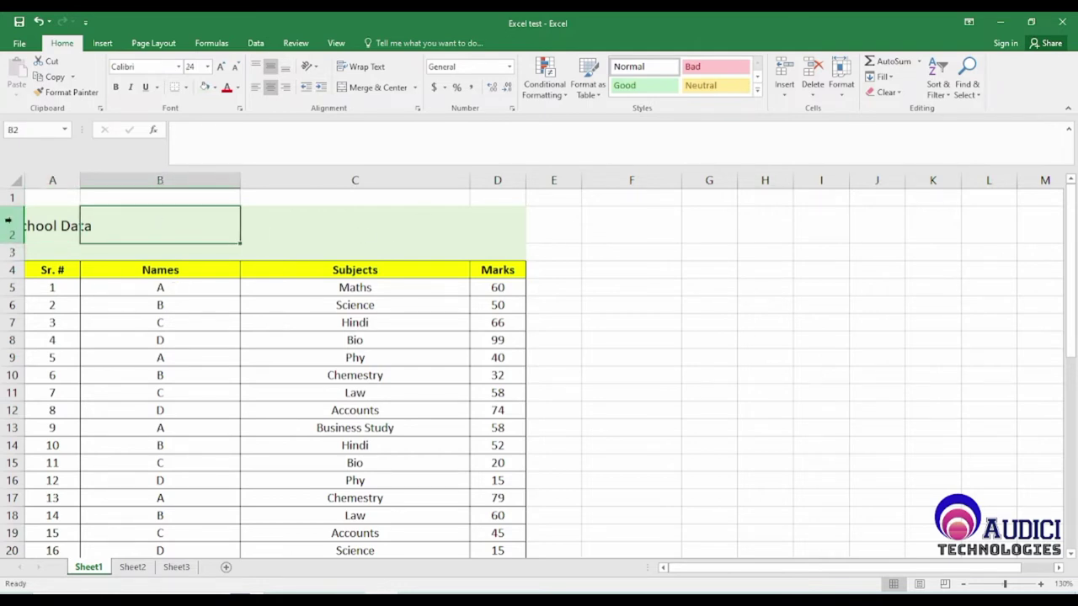
Delete title rows 2 and 3 so the table header moves up to row 2.
drag(8, 220, 10, 252)
key(ctrl+minus)
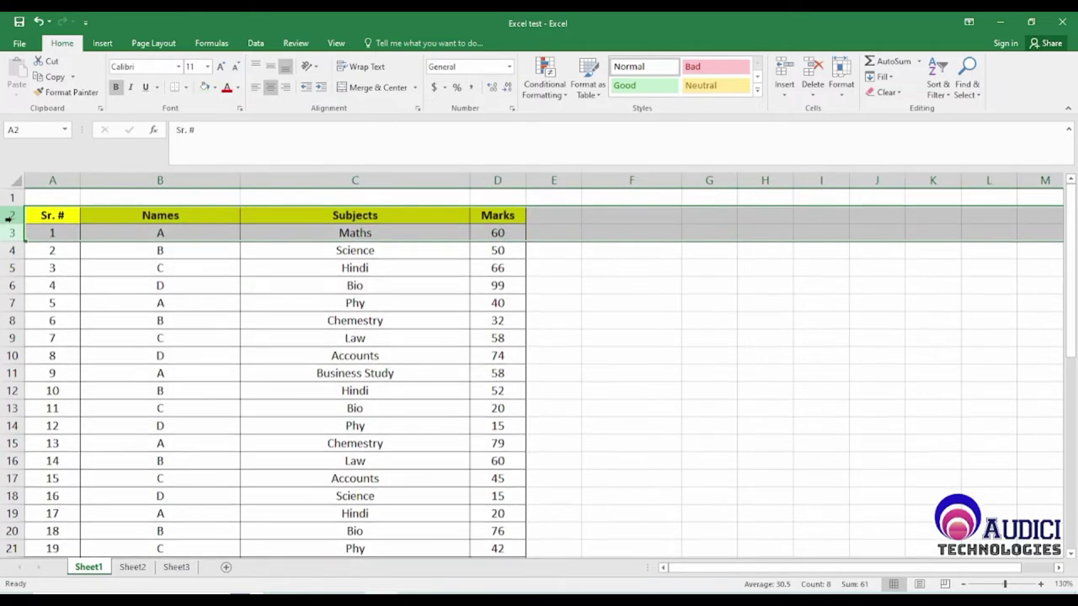
key(ctrl+Home)
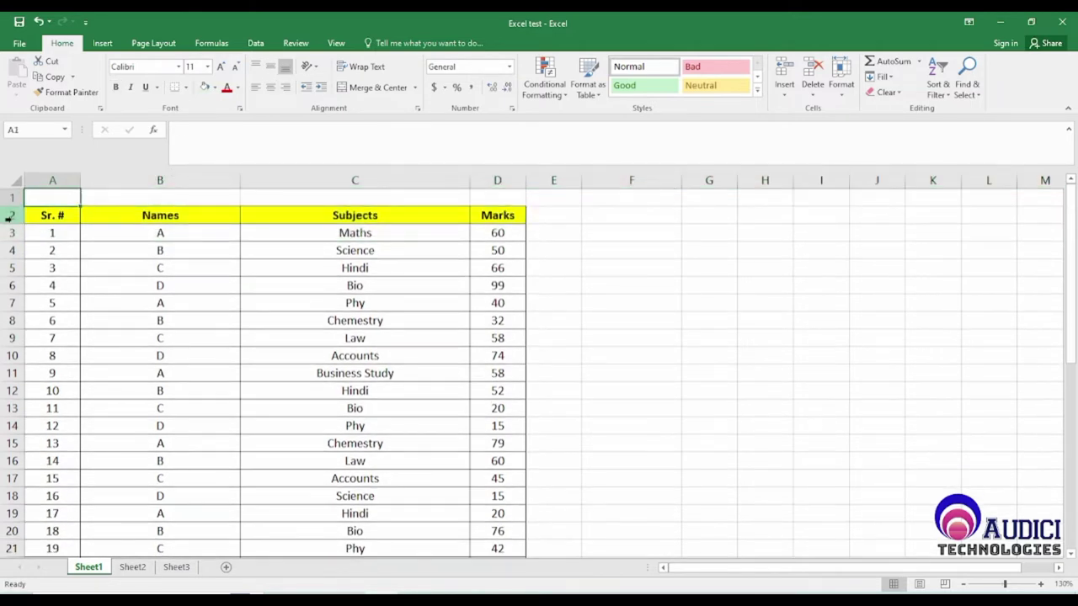
Glance at the Charts entry on Sheet2, then return to the Sheet1 marks table.
click(373, 392)
click(132, 567)
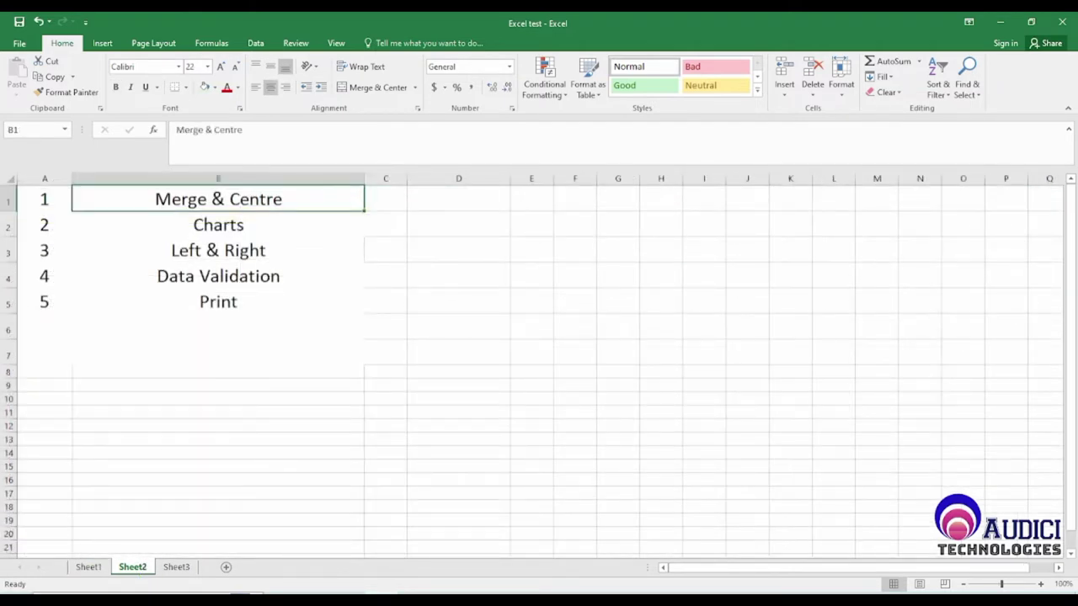
click(257, 226)
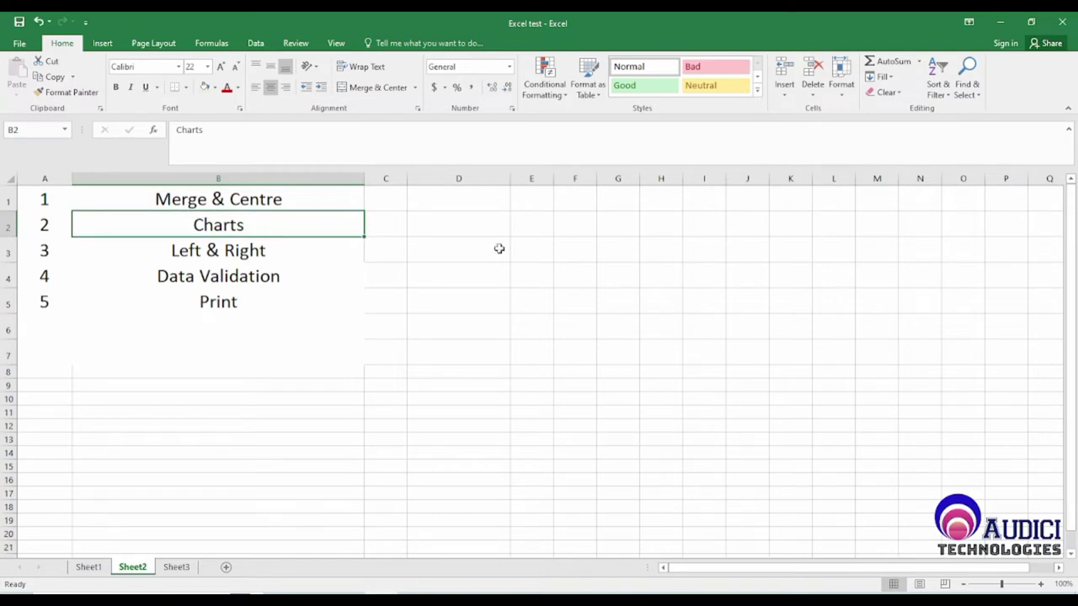
click(88, 568)
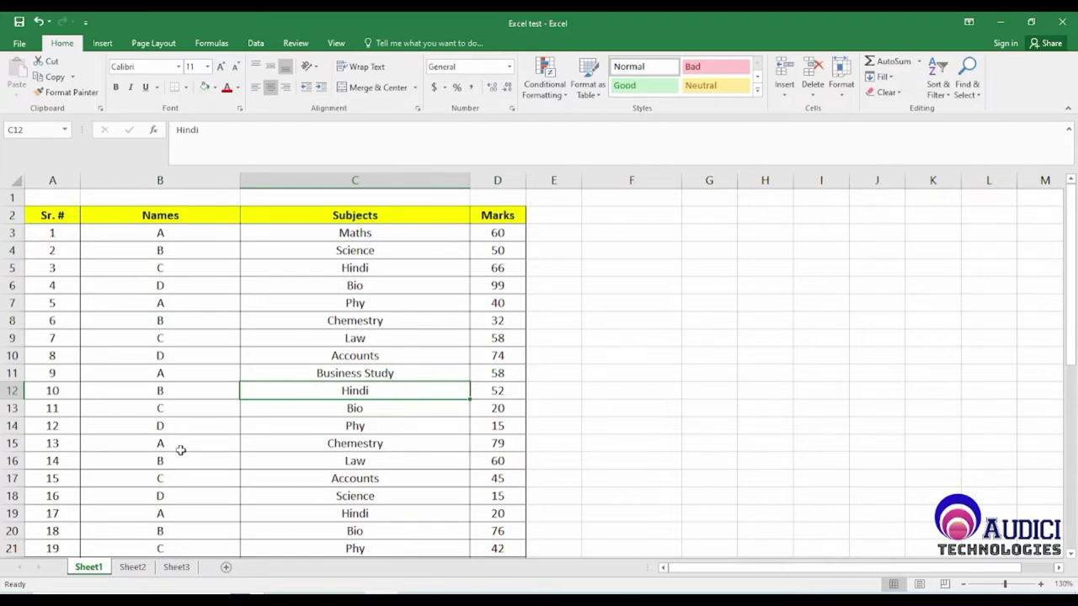
scroll(394, 329, down, 6)
scroll(394, 329, down, 4)
scroll(394, 328, down, 4)
scroll(394, 328, up, 13)
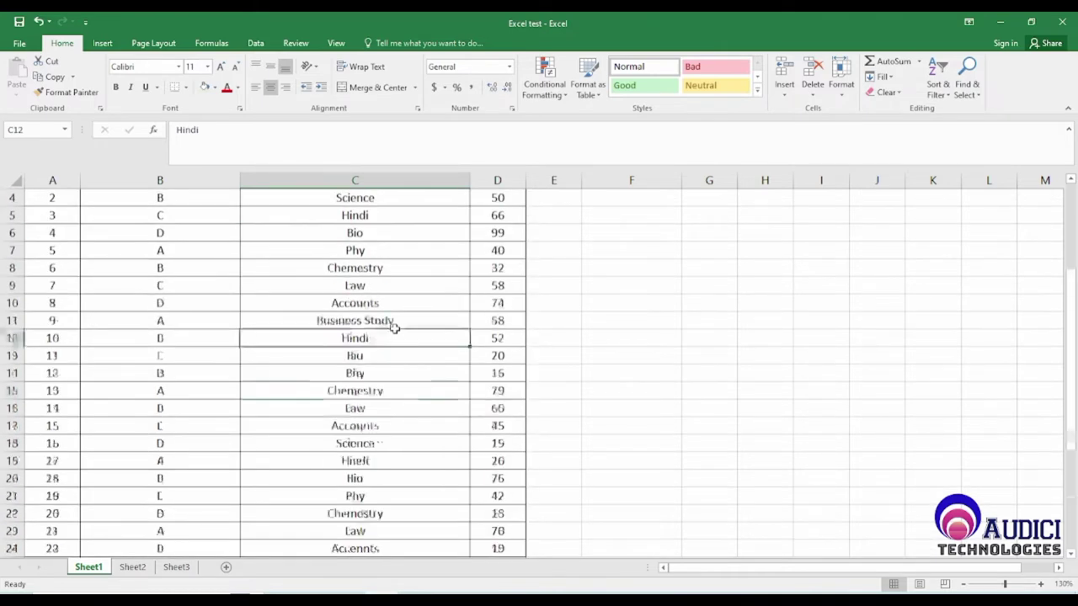
scroll(394, 328, up, 1)
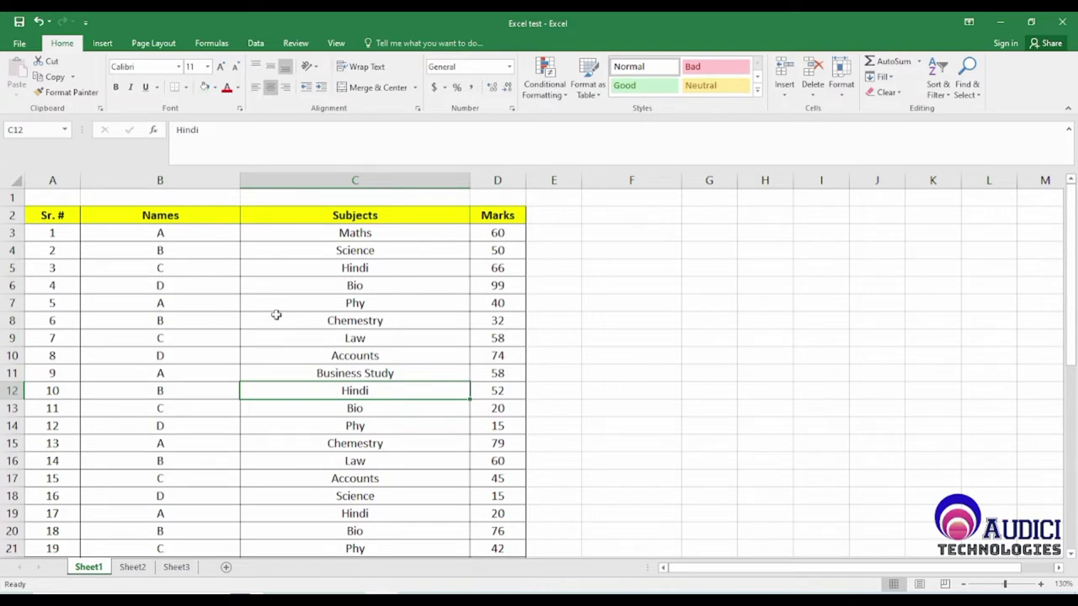
key(Right)
key(Right)
key(Right)
key(Right)
key(Right)
key(Right)
key(Right)
key(Right)
key(Left)
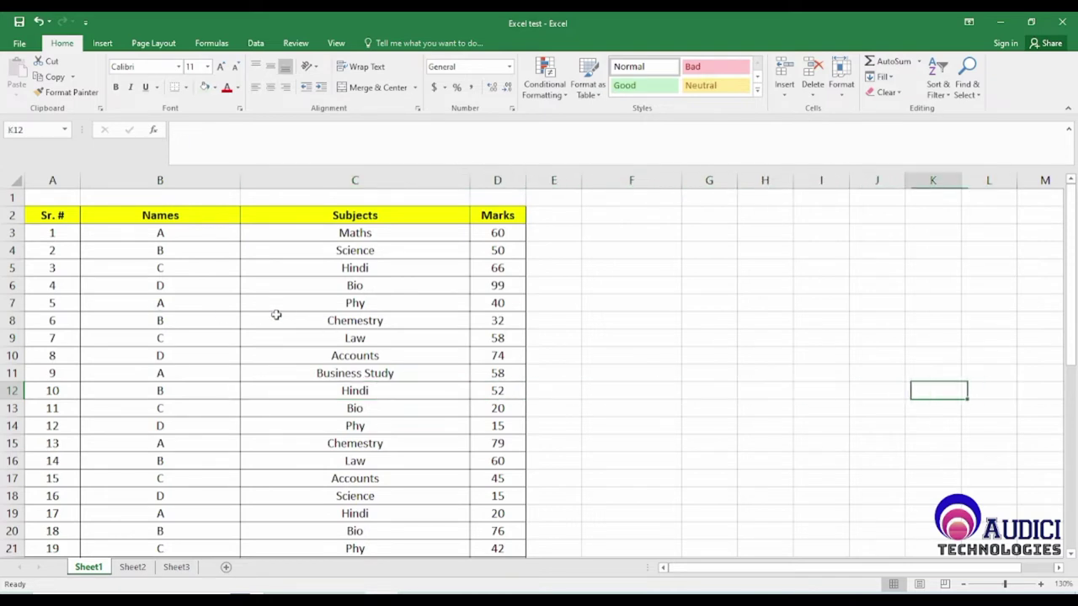
key(Left)
key(Left)
key(ctrl+Left)
key(ctrl+Left)
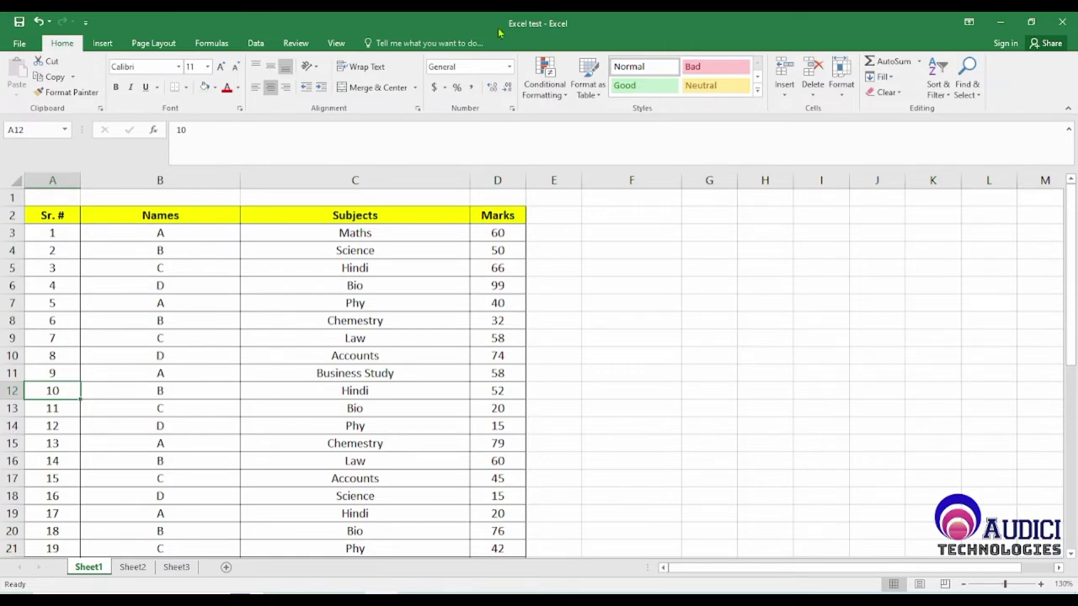
click(103, 45)
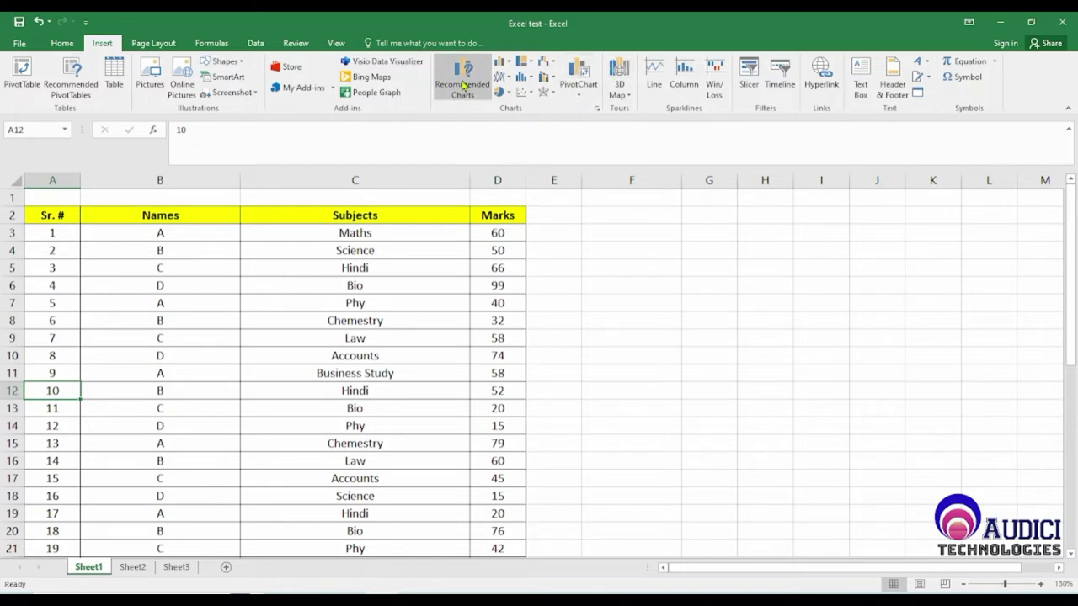
drag(38, 218, 487, 214)
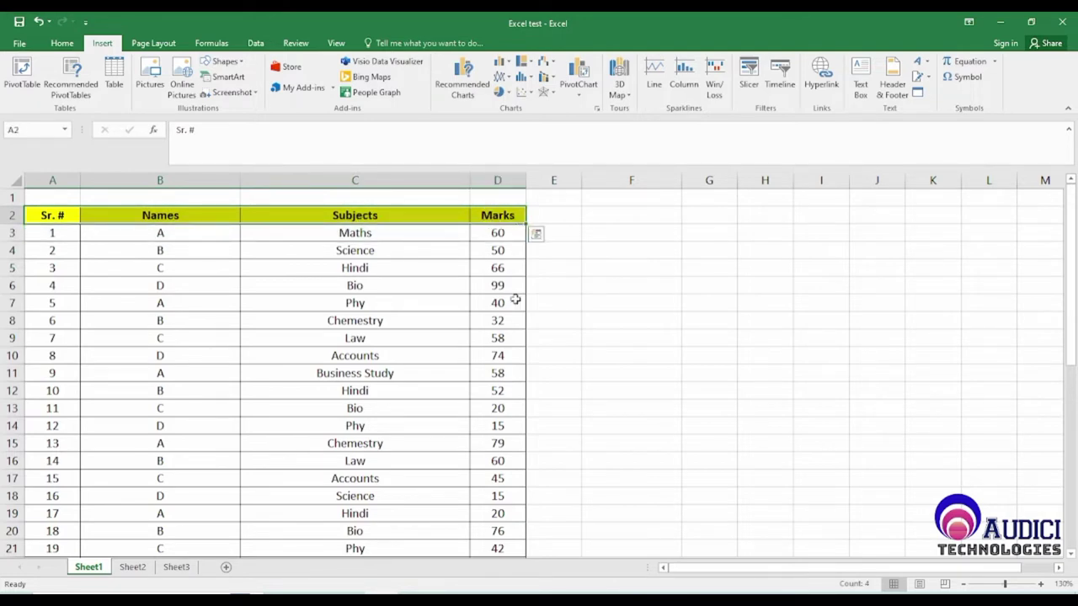
key(ctrl+shift+Down)
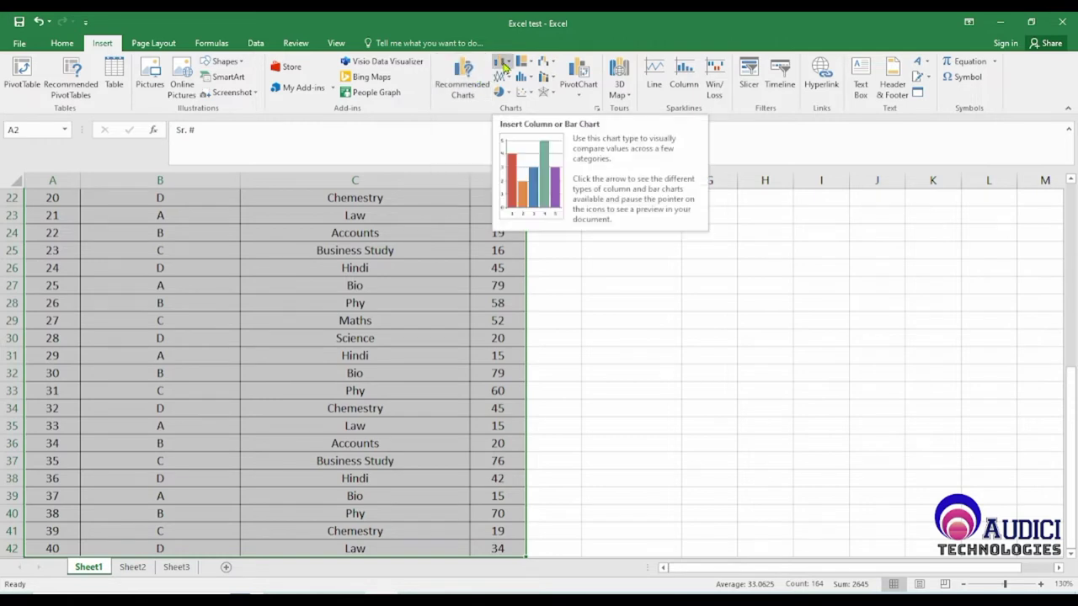
click(504, 66)
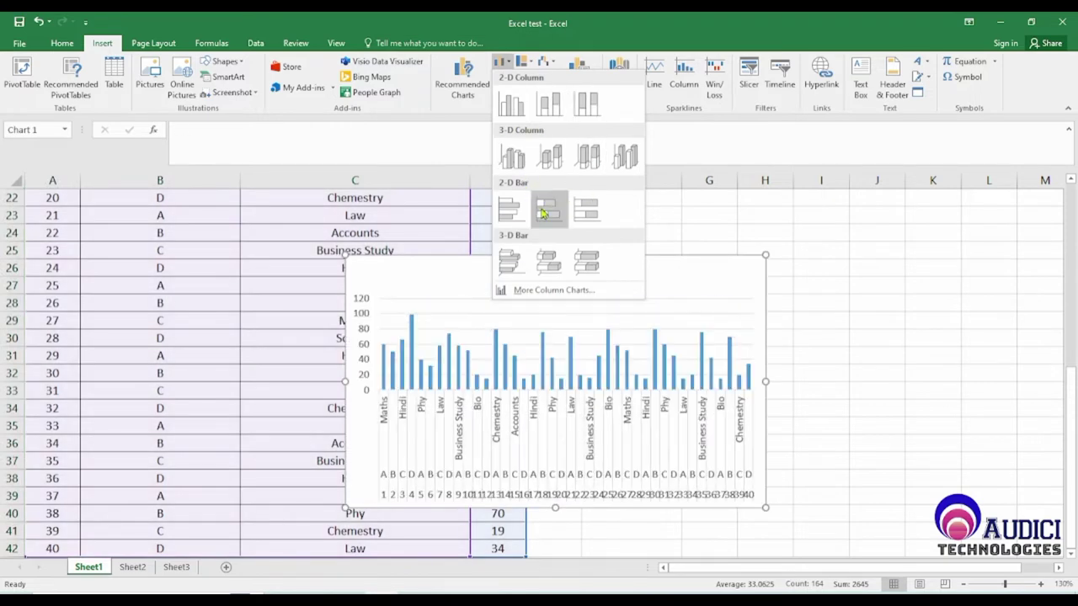
click(513, 103)
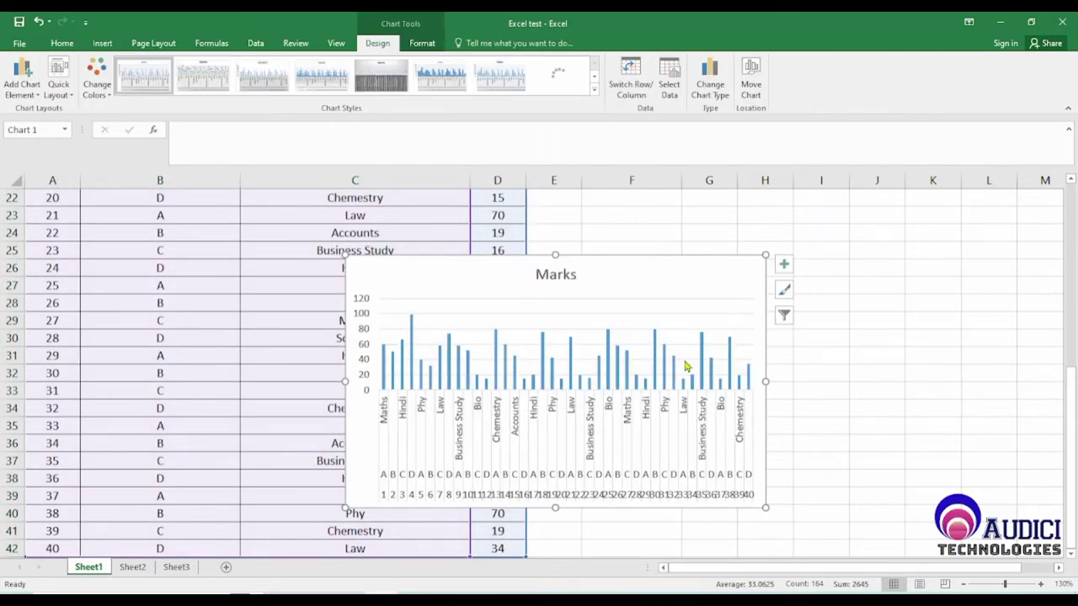
drag(600, 267, 771, 243)
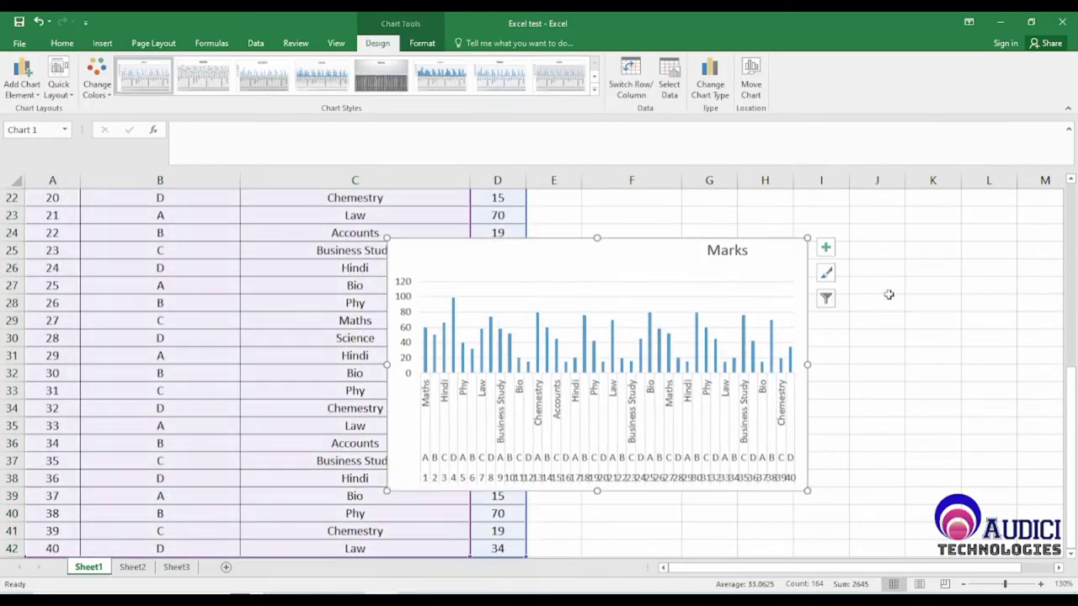
click(884, 285)
click(746, 256)
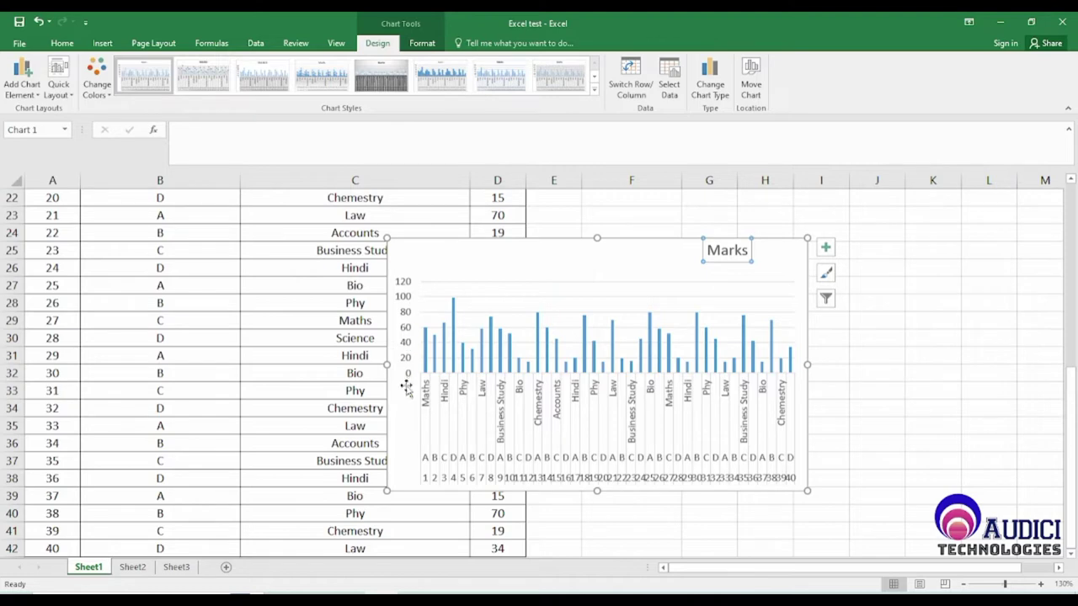
click(309, 348)
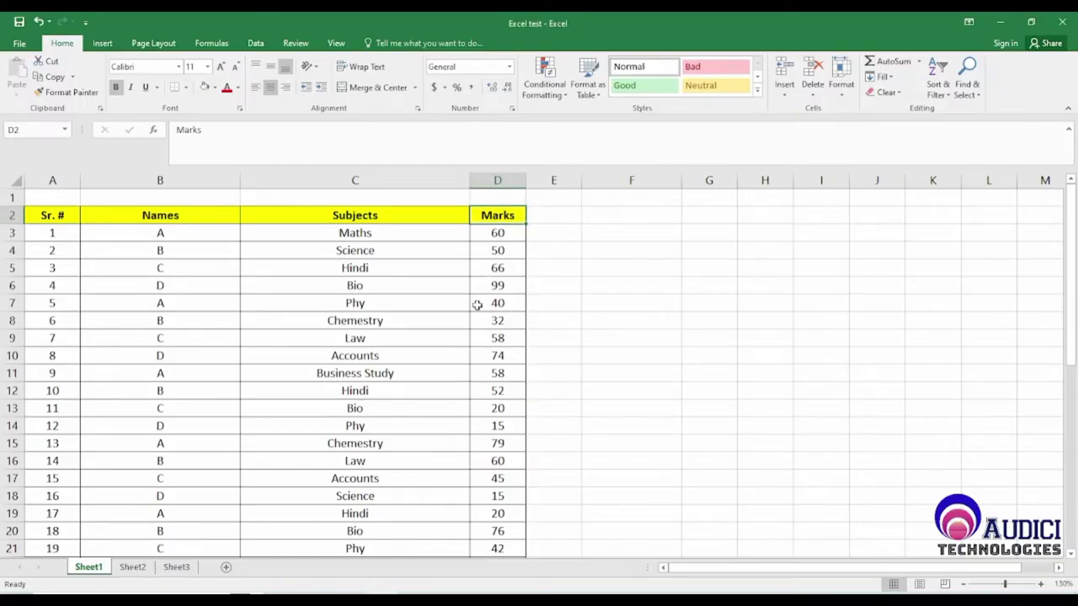
click(630, 463)
scroll(676, 459, down, 10)
scroll(673, 459, up, 6)
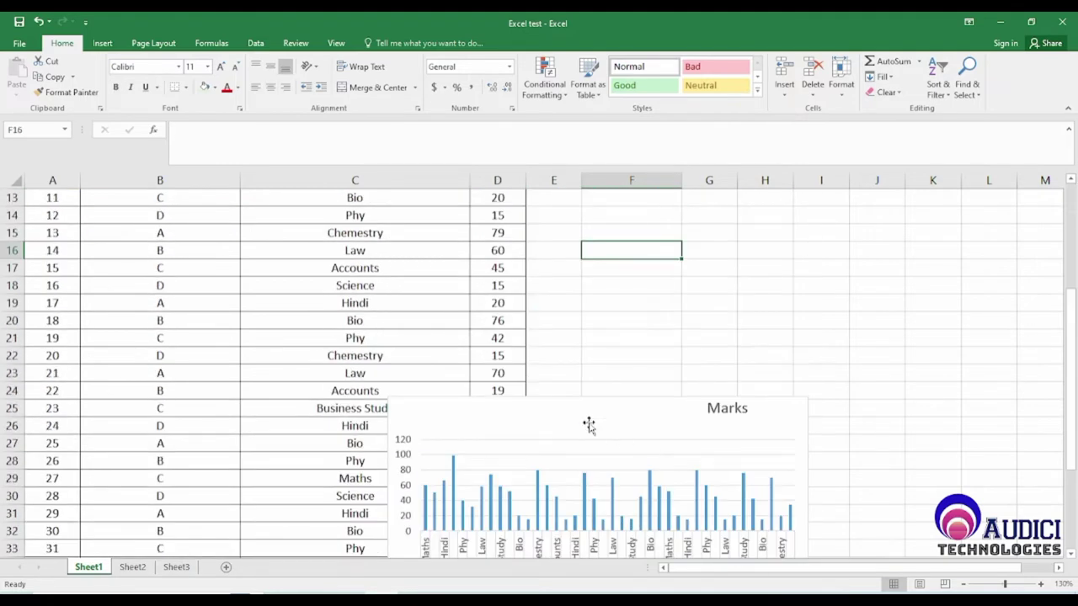
drag(587, 426, 773, 250)
scroll(391, 433, up, 4)
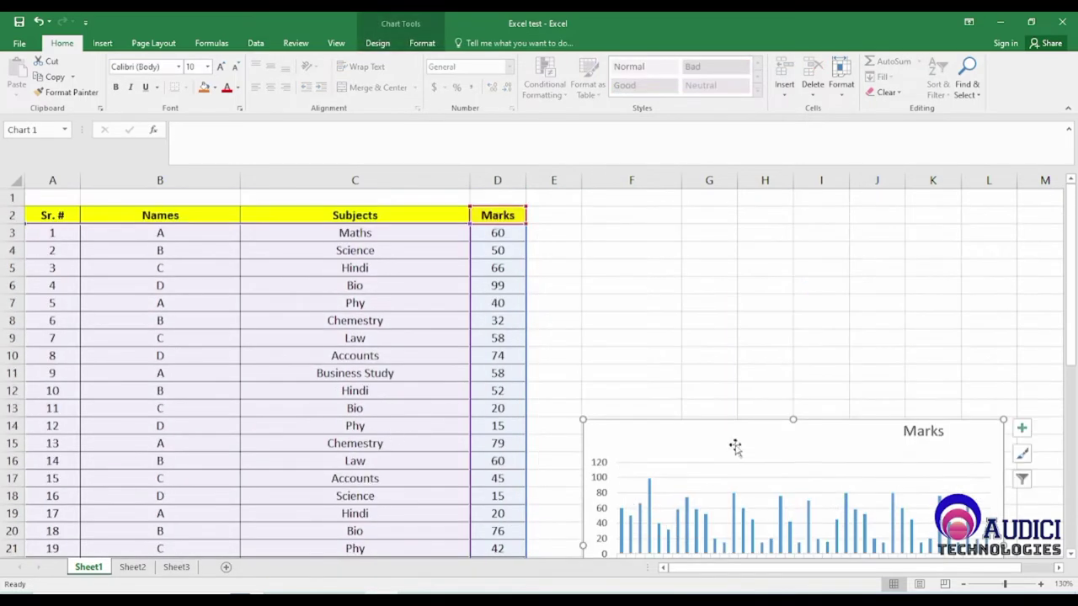
drag(734, 445, 714, 266)
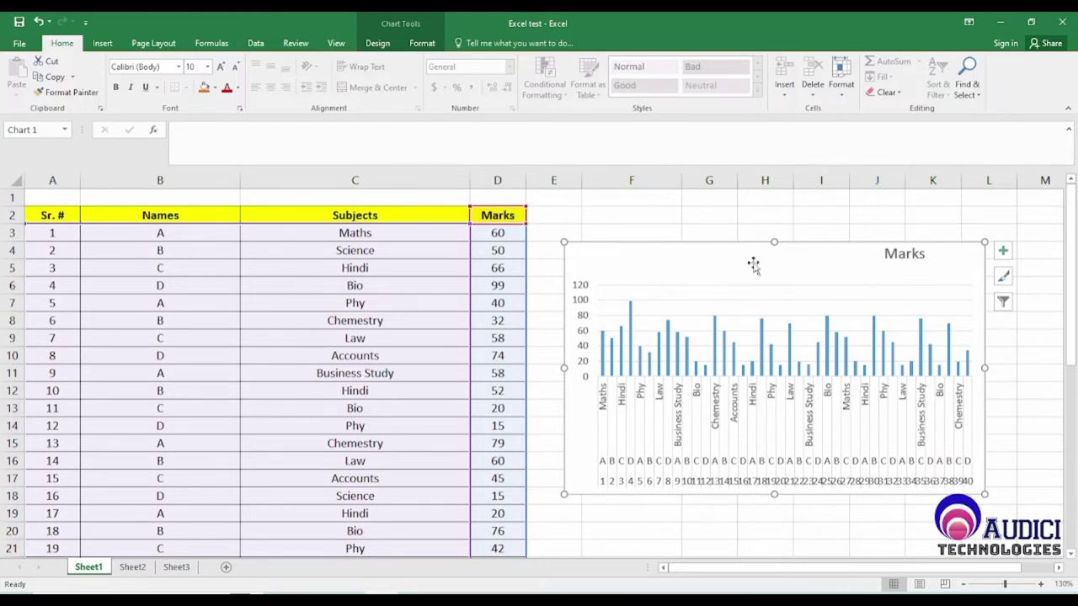
key(Delete)
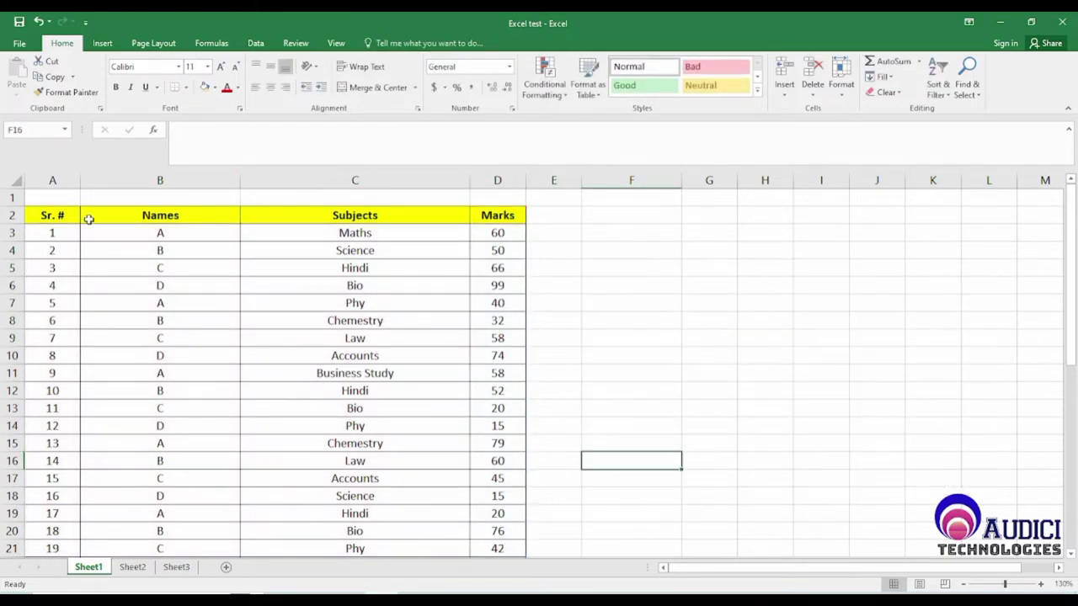
drag(44, 218, 497, 235)
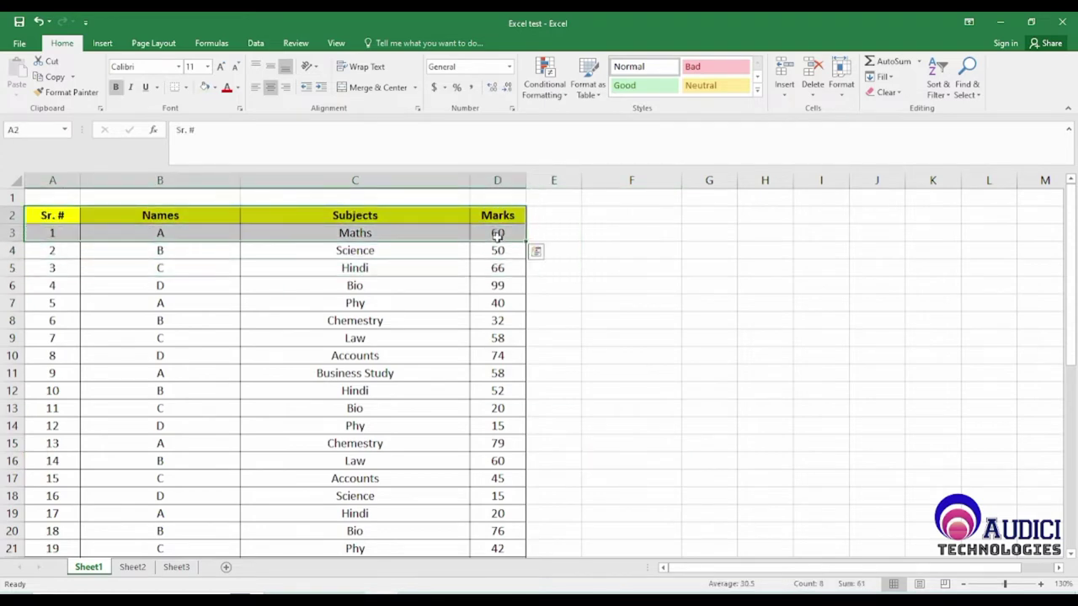
key(ctrl+shift+Down)
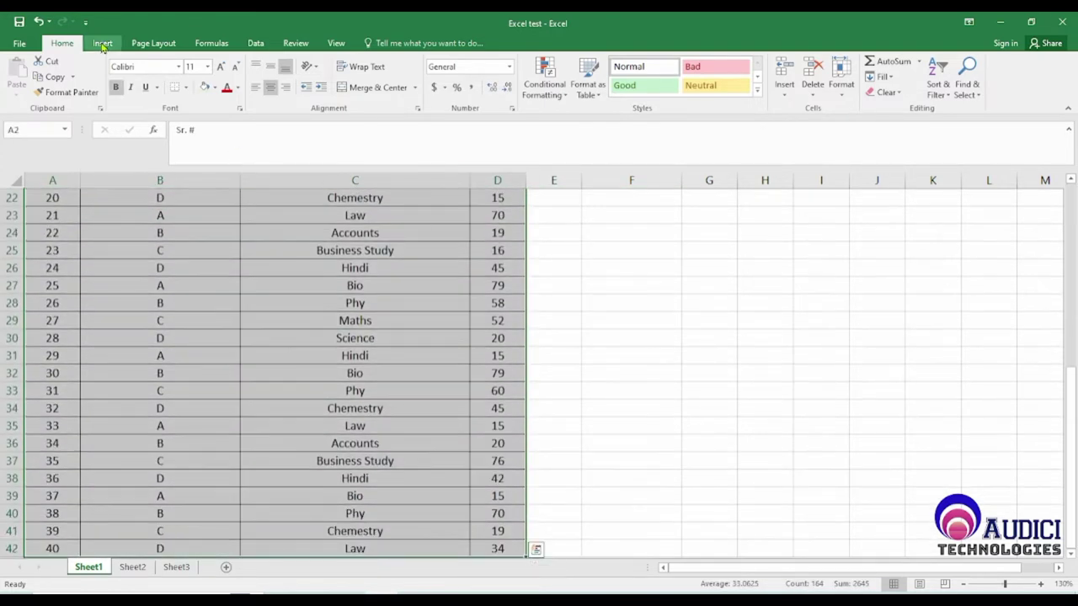
click(102, 43)
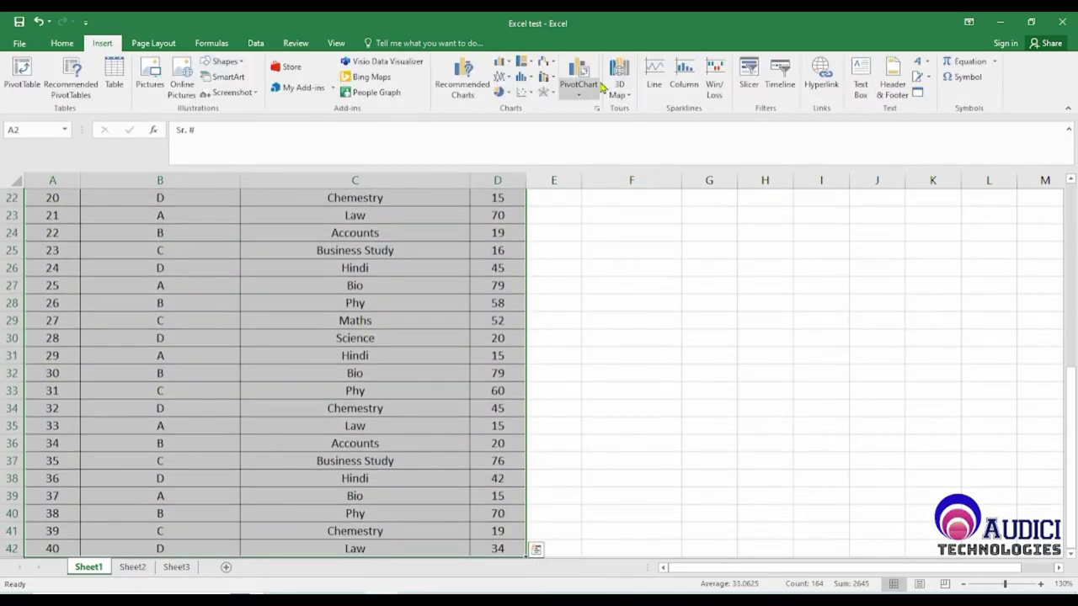
click(513, 95)
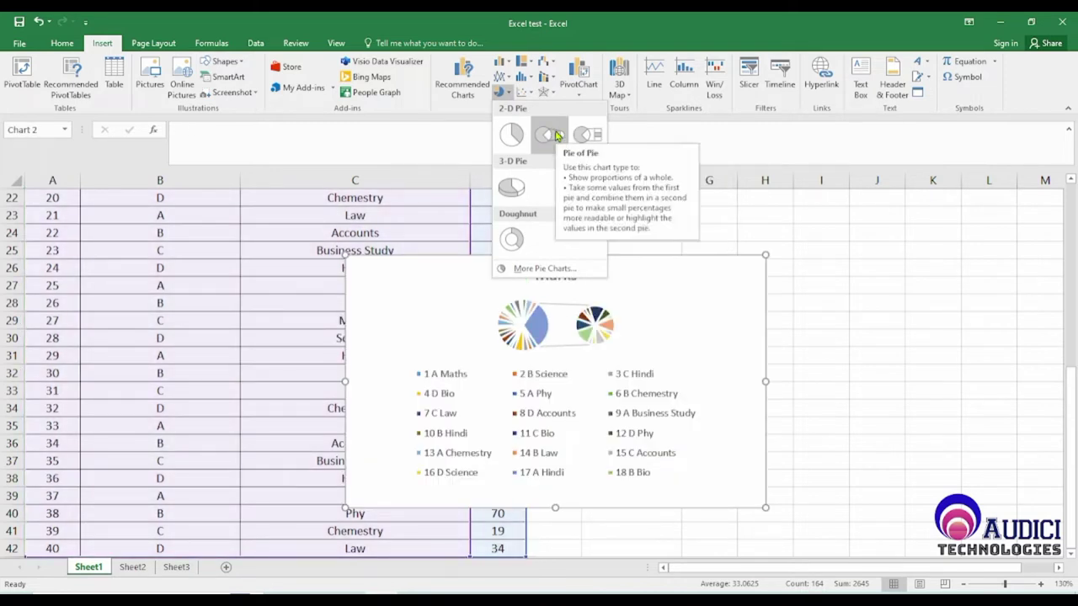
click(514, 190)
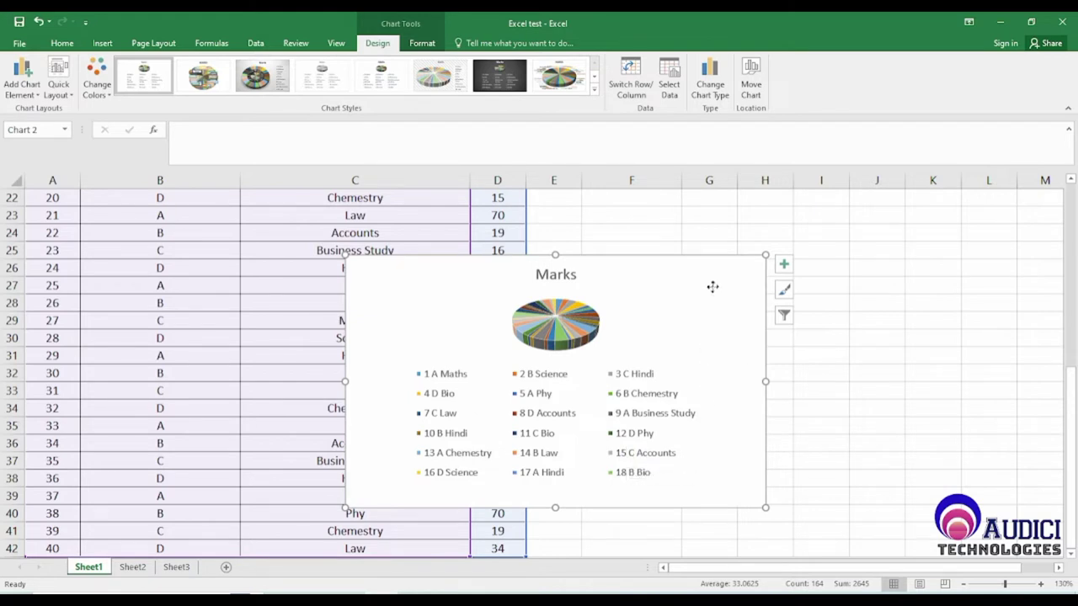
key(Delete)
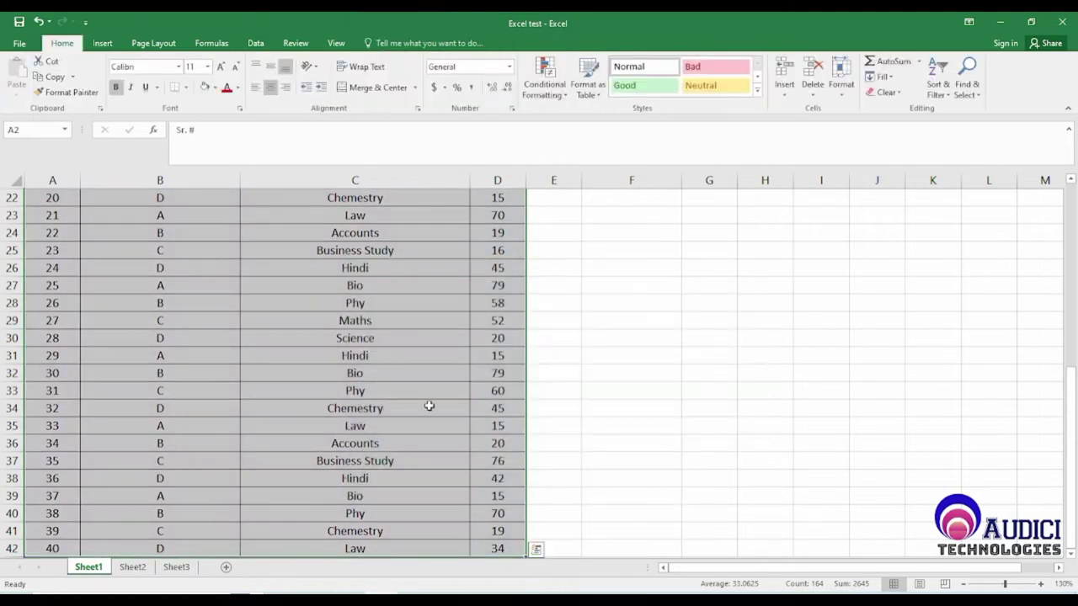
click(412, 371)
scroll(411, 368, up, 7)
click(133, 566)
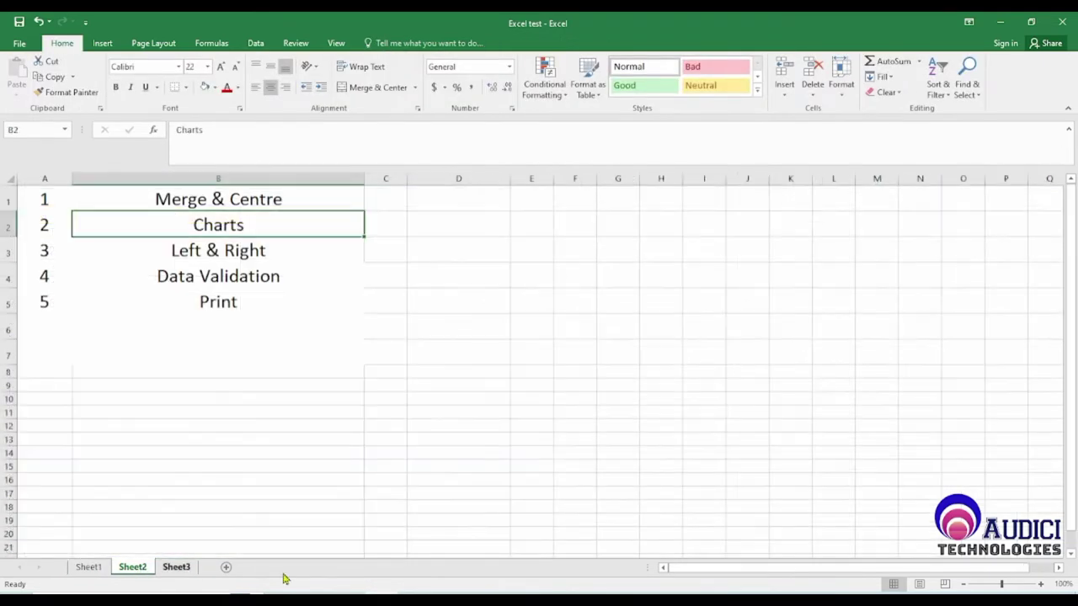
key(Down)
key(Down)
key(Down)
key(Up)
key(Up)
key(Up)
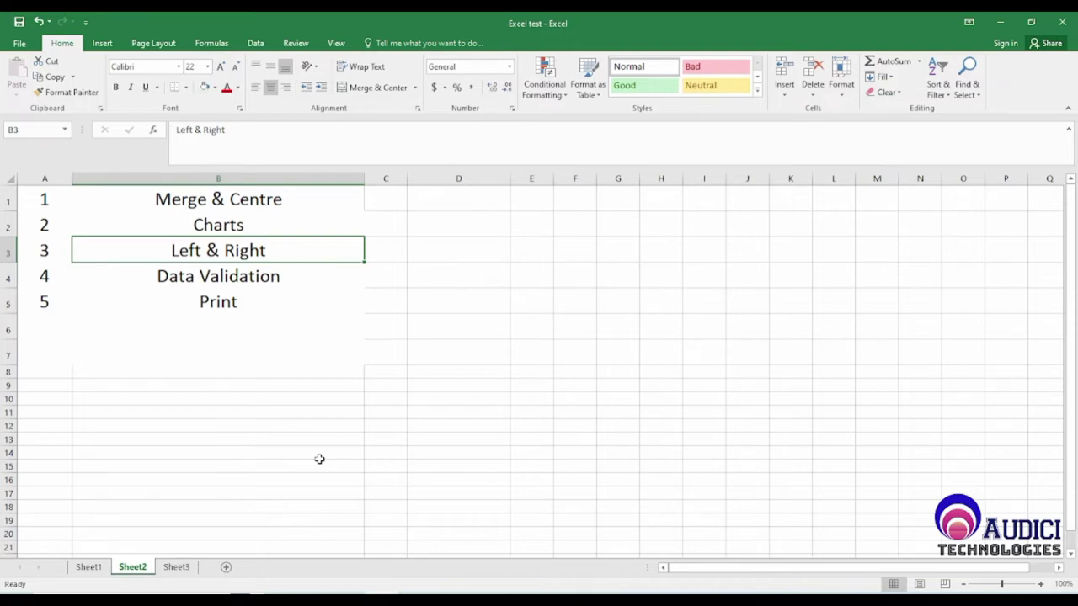
click(86, 569)
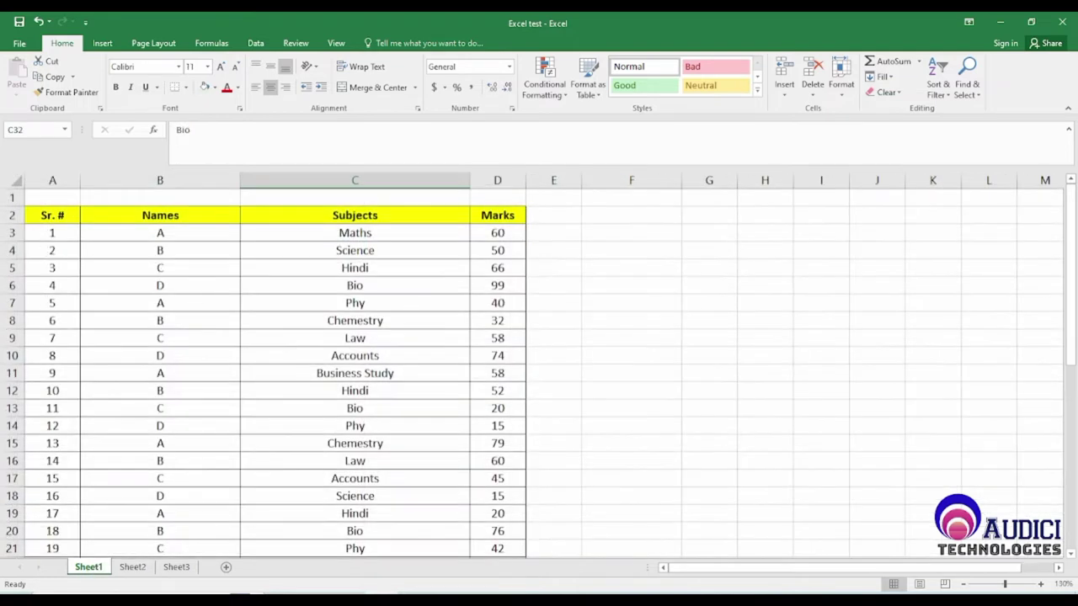
click(396, 387)
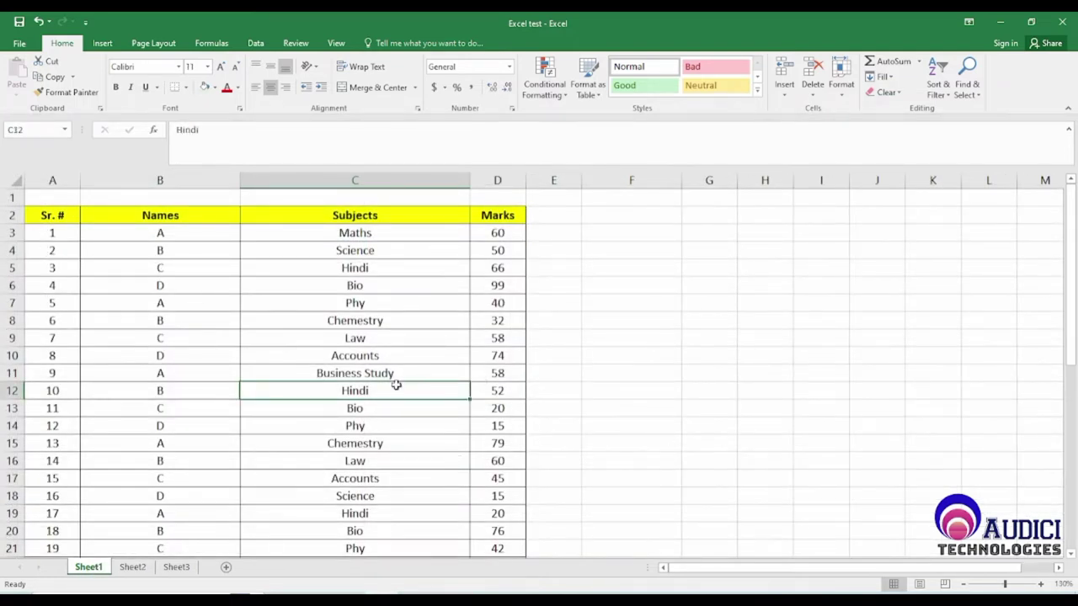
click(554, 220)
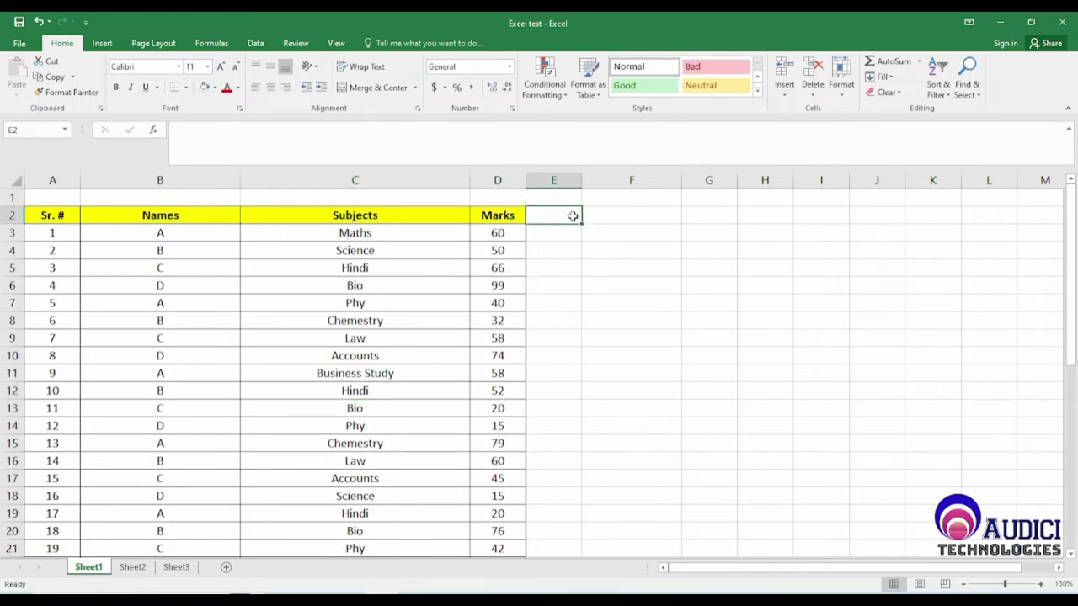
Enter 'Phone Numbers' in E2 and widen column E to fit the heading.
text(Phone )
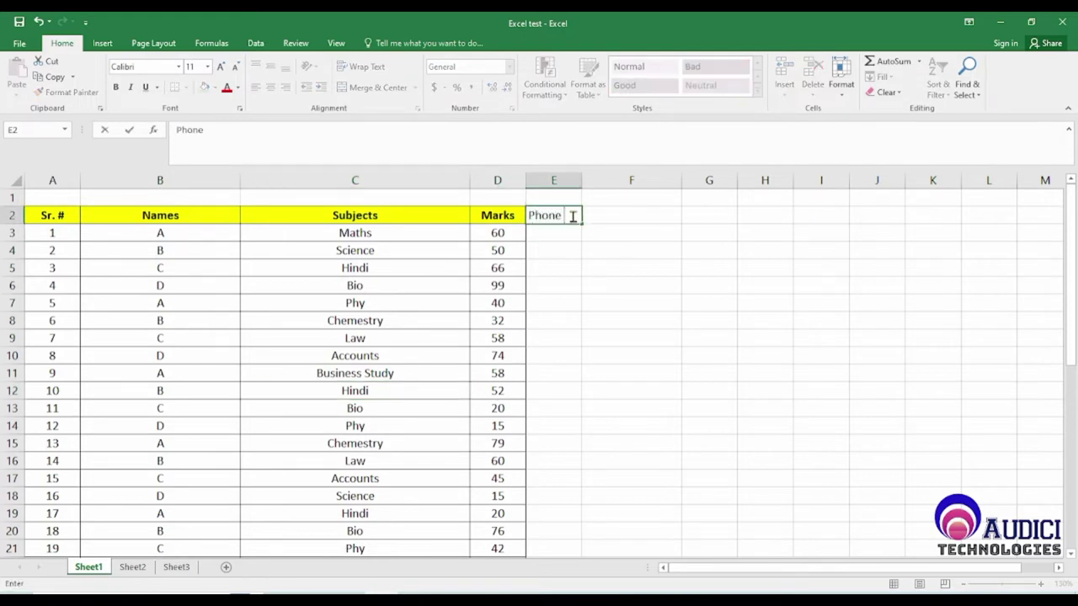
text(Numbers)
key(Return)
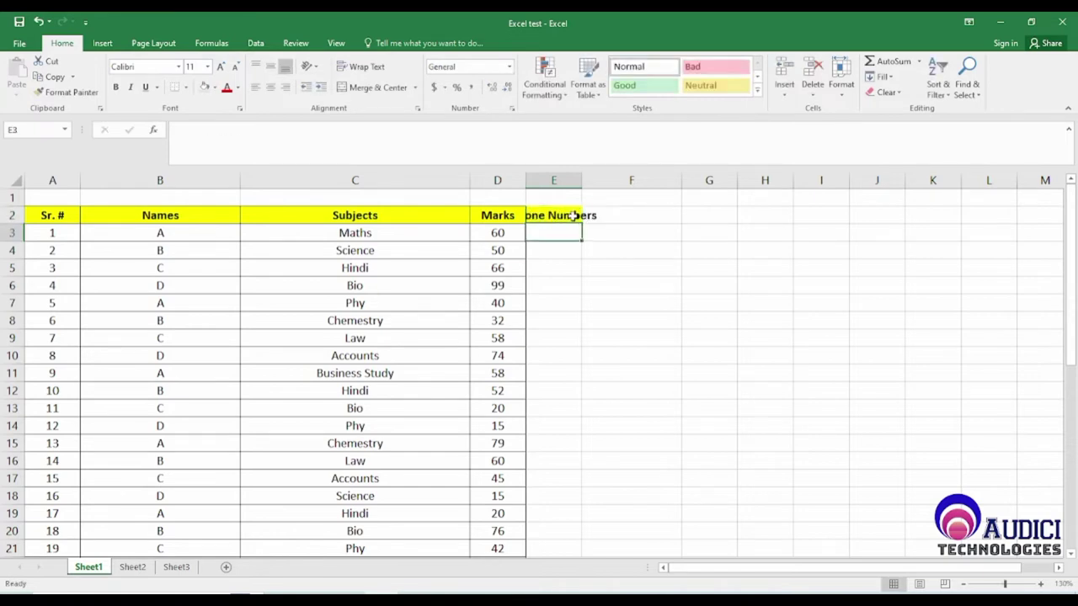
drag(582, 179, 741, 178)
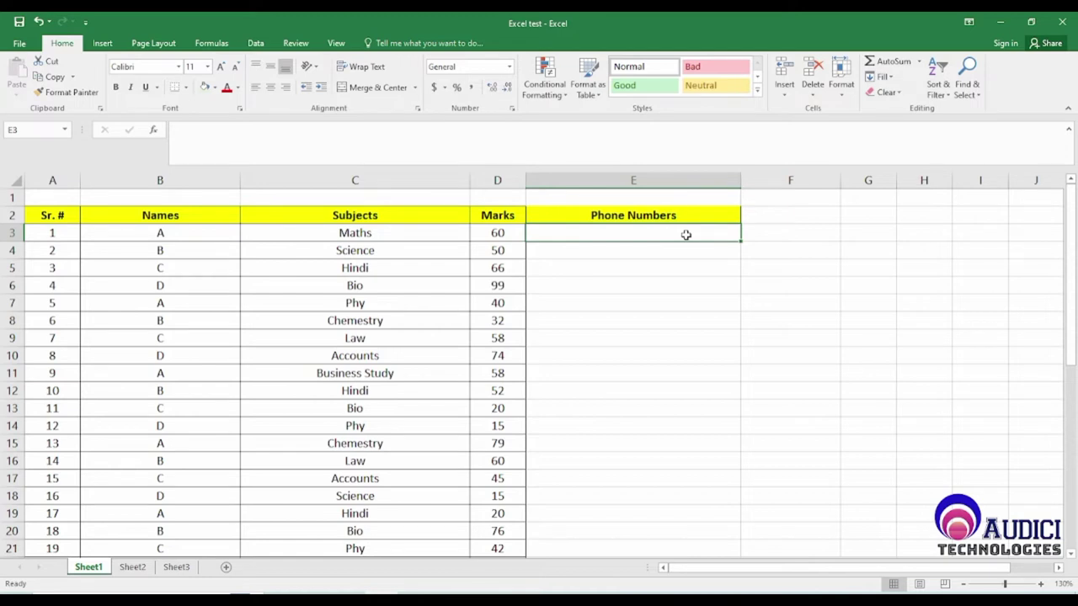
Enter five long phone numbers down E3:E7, then select the filled range.
text(9999)
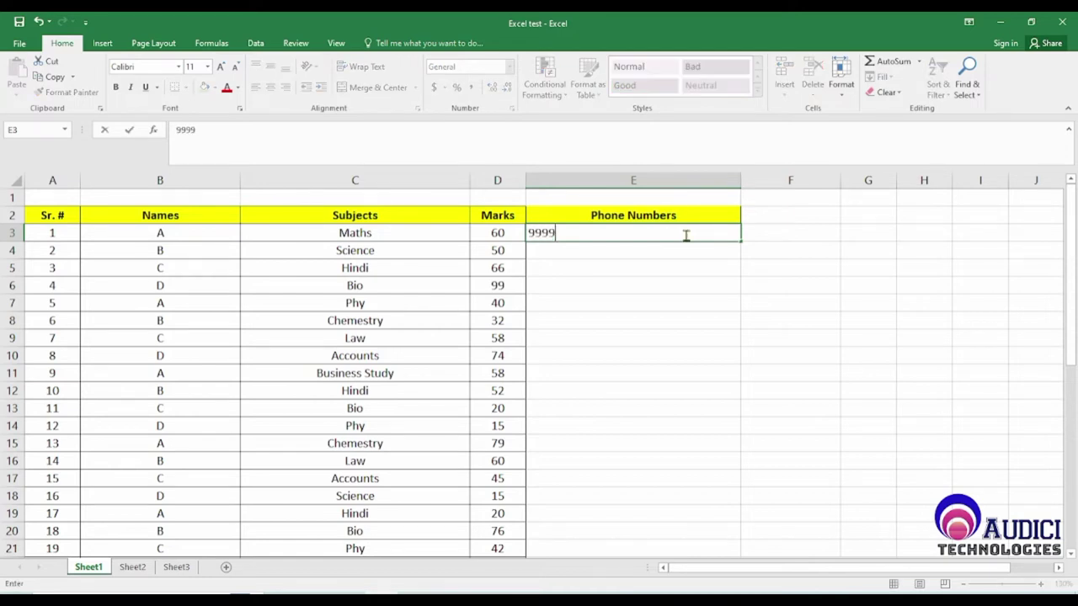
text(182)
text(500)
text(9)
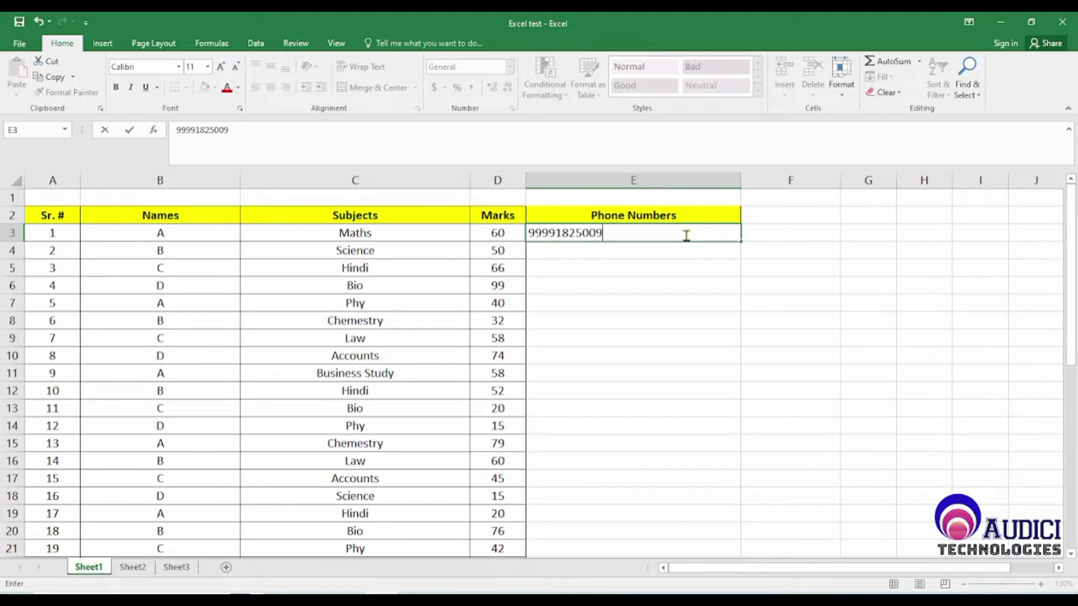
key(Return)
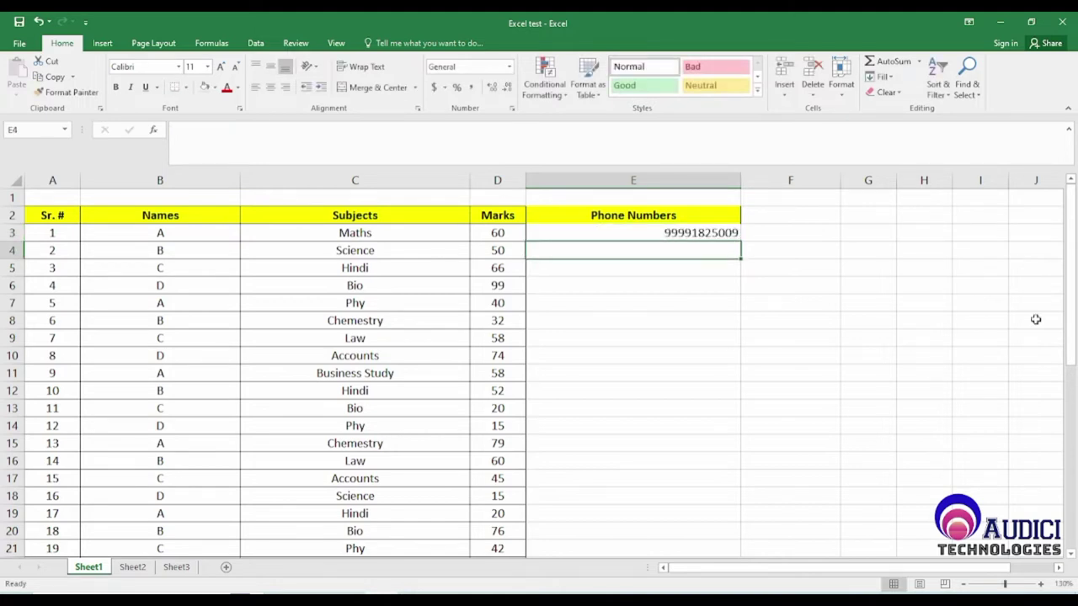
text(9)
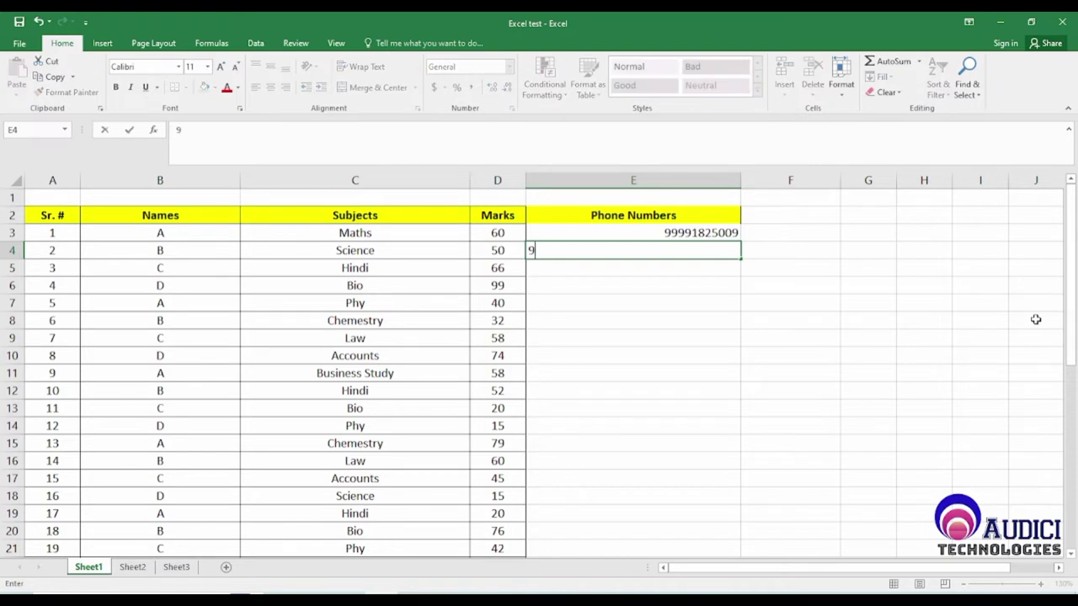
text(68548415544544)
key(Return)
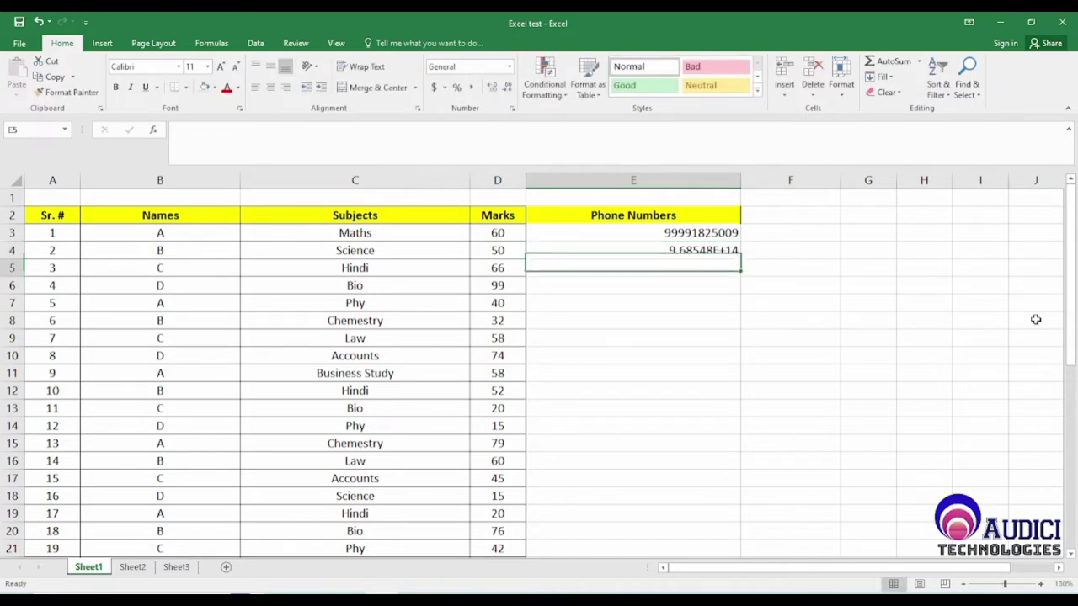
text(9789)
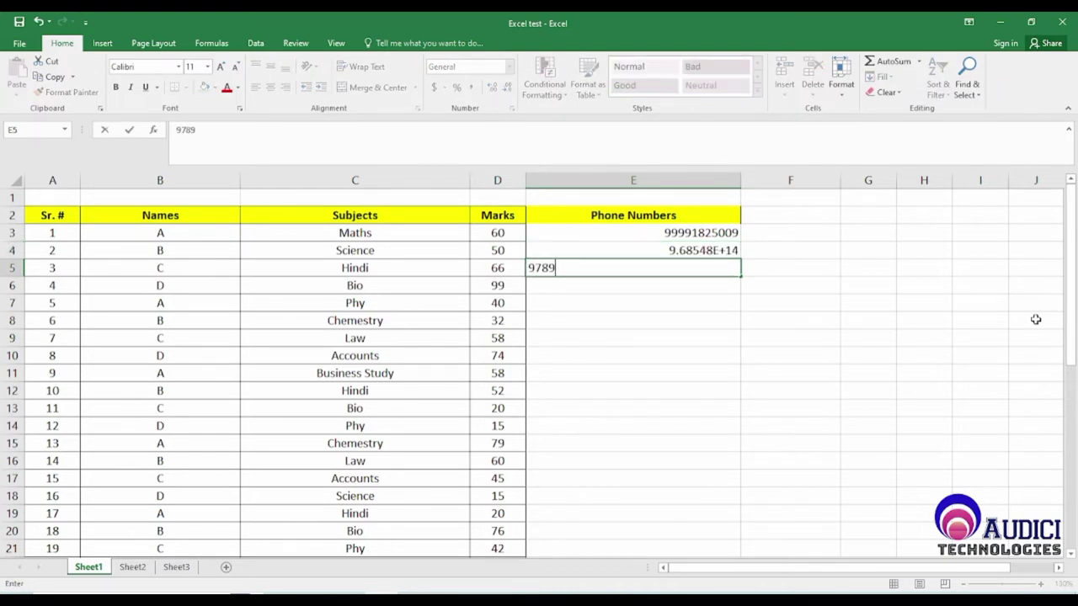
text(78464612)
key(Return)
text(2494)
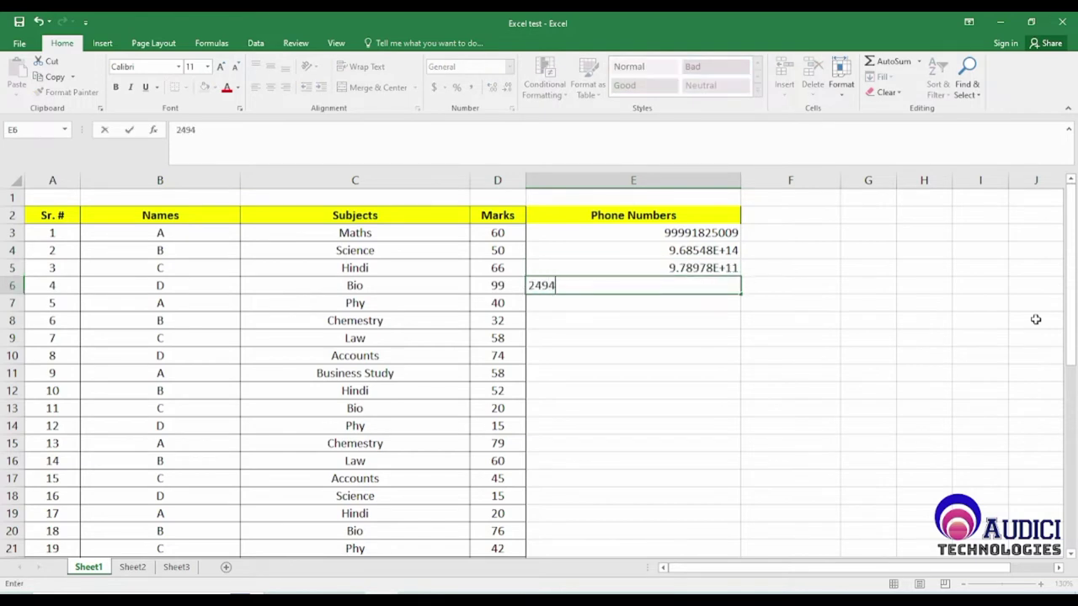
text(6484851)
key(Return)
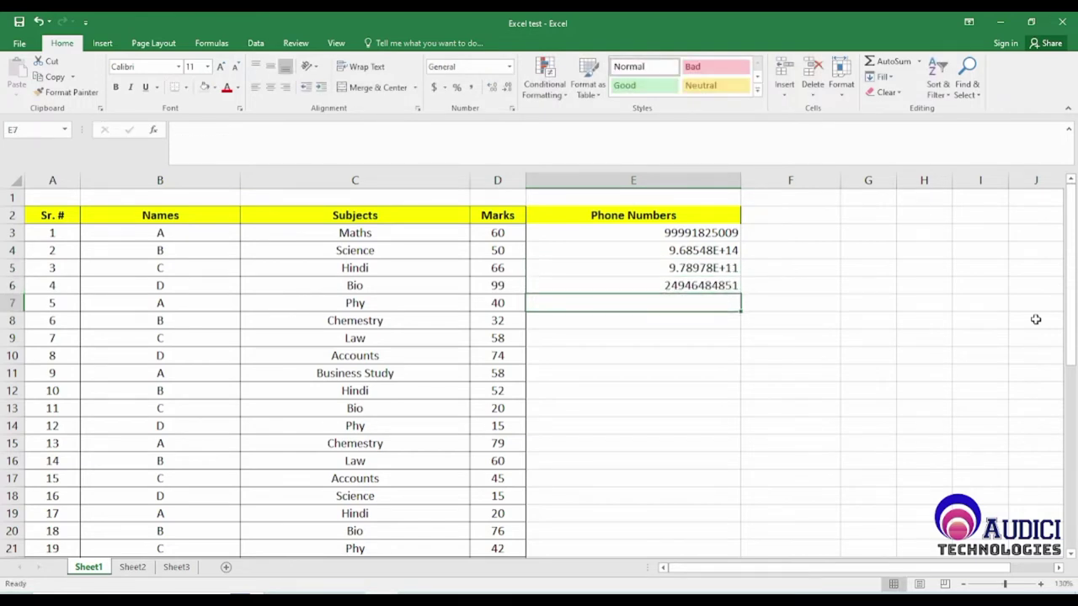
text(48)
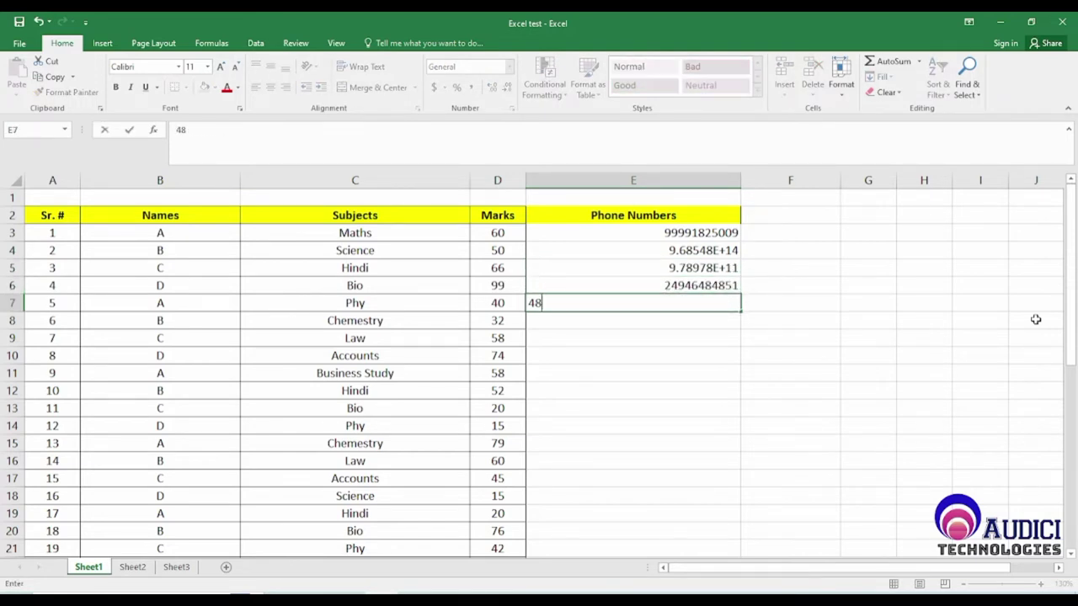
text(481194554545)
key(Return)
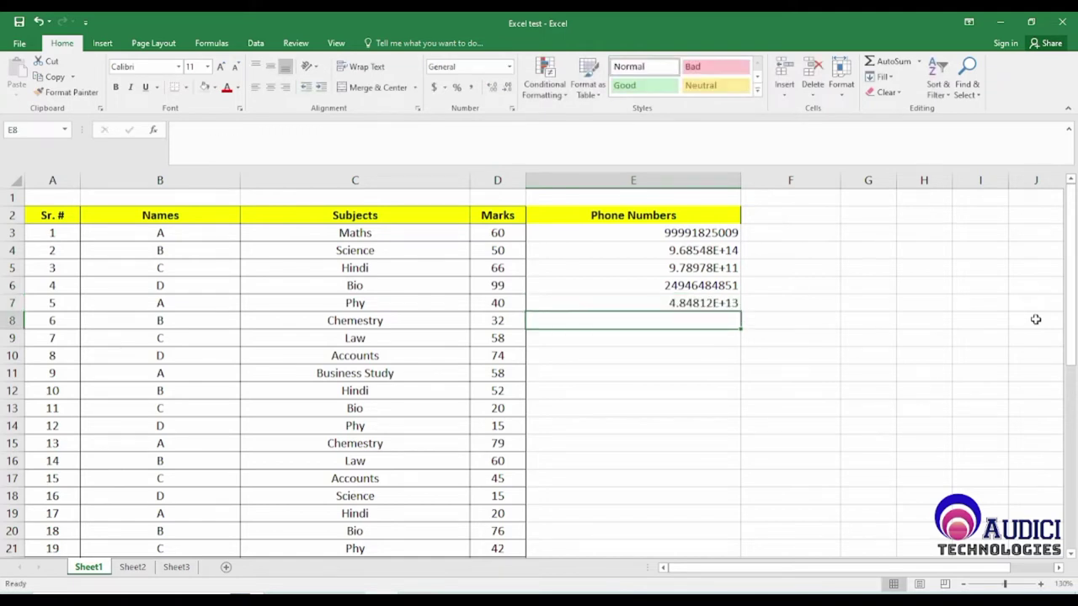
key(Up)
key(Up)
key(Up)
key(Up)
key(Up)
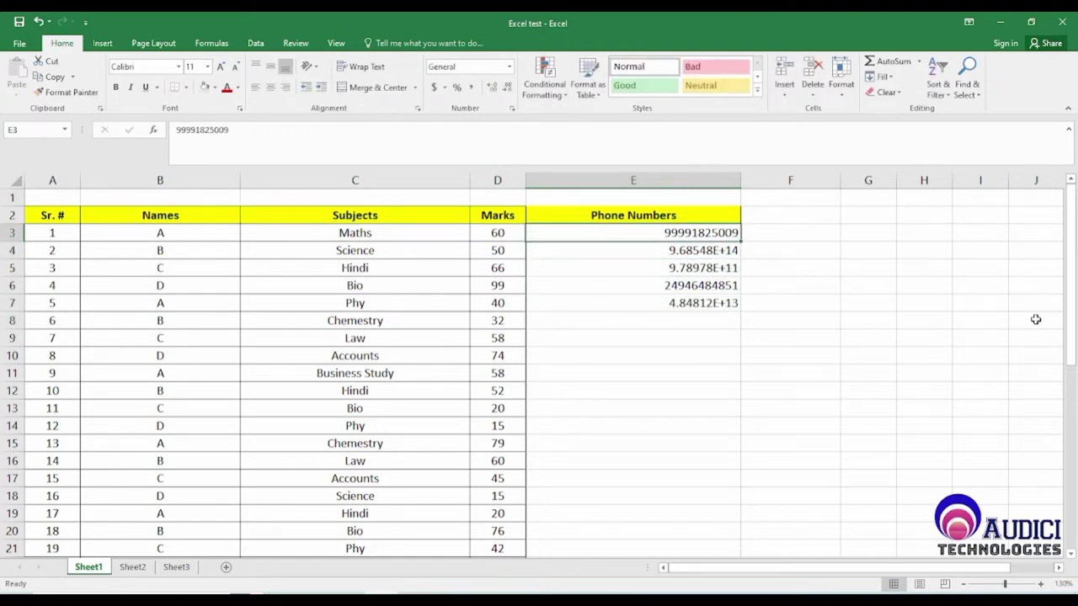
key(shift+Down)
key(shift+Down)
key(shift+Down)
key(shift+Down)
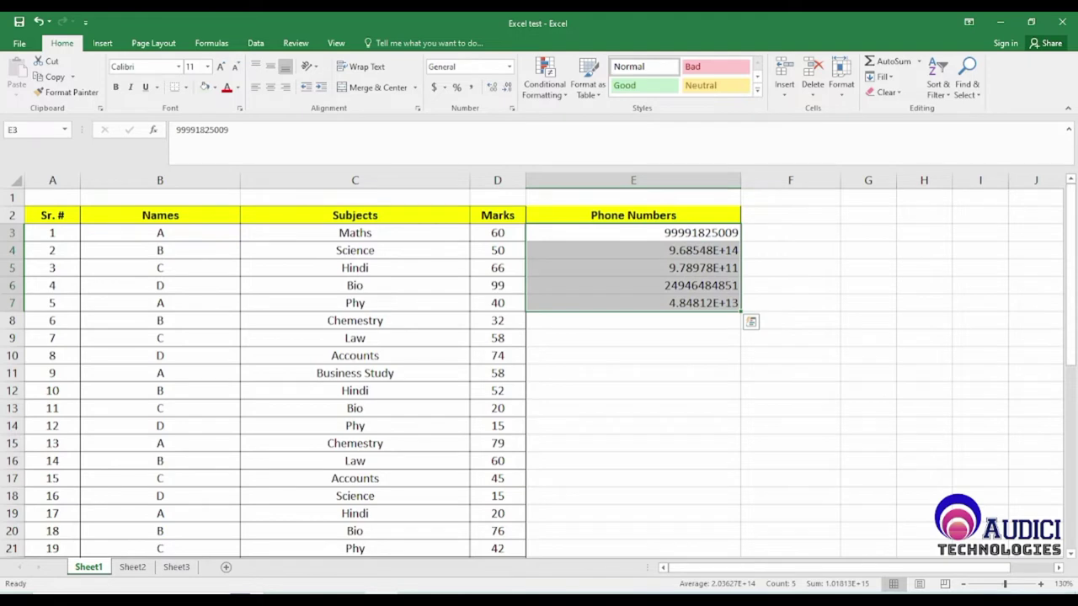
Format E3:E7 as Number with 0 decimal places so the phone numbers show full digits.
right_click(593, 268)
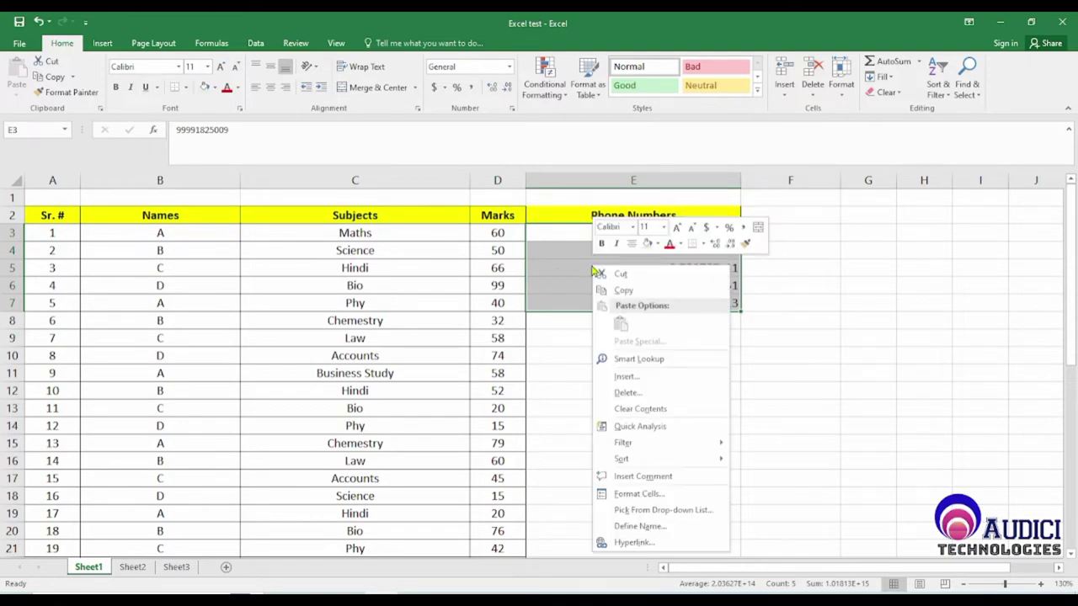
click(666, 501)
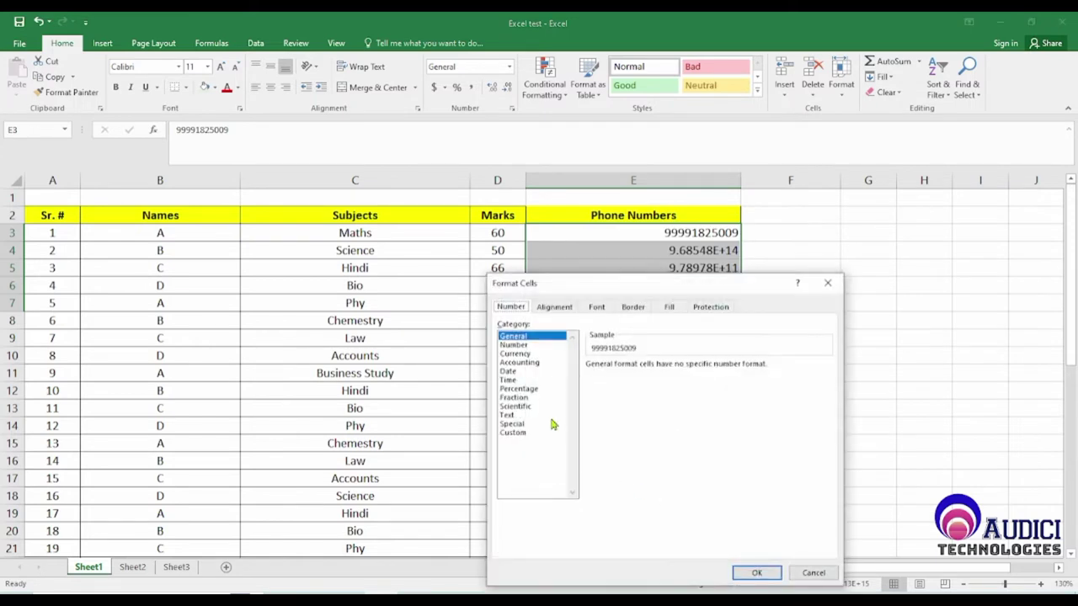
click(516, 345)
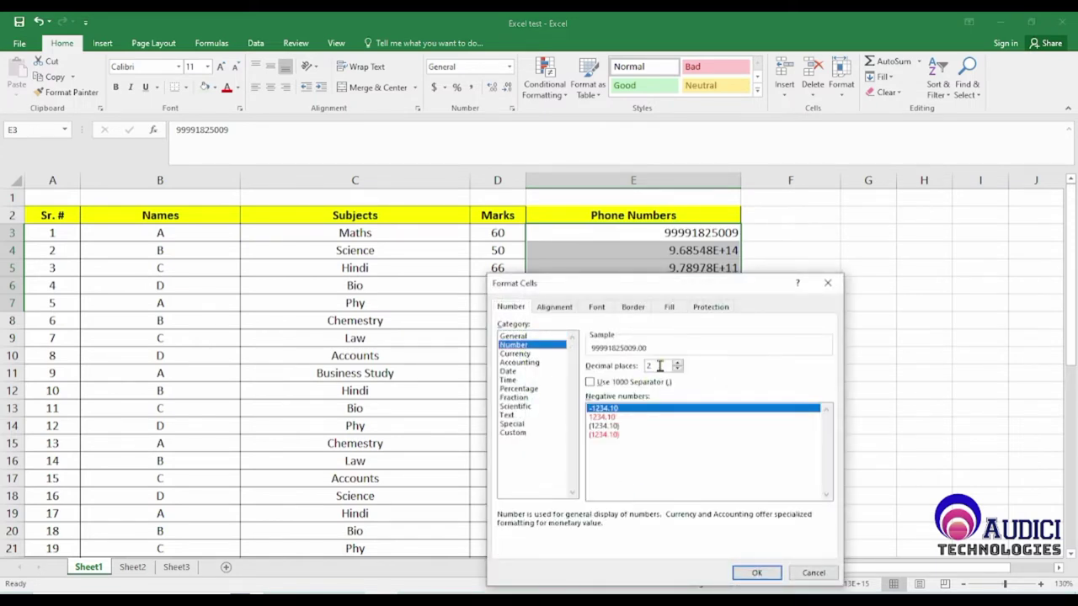
text(0)
click(756, 573)
click(657, 380)
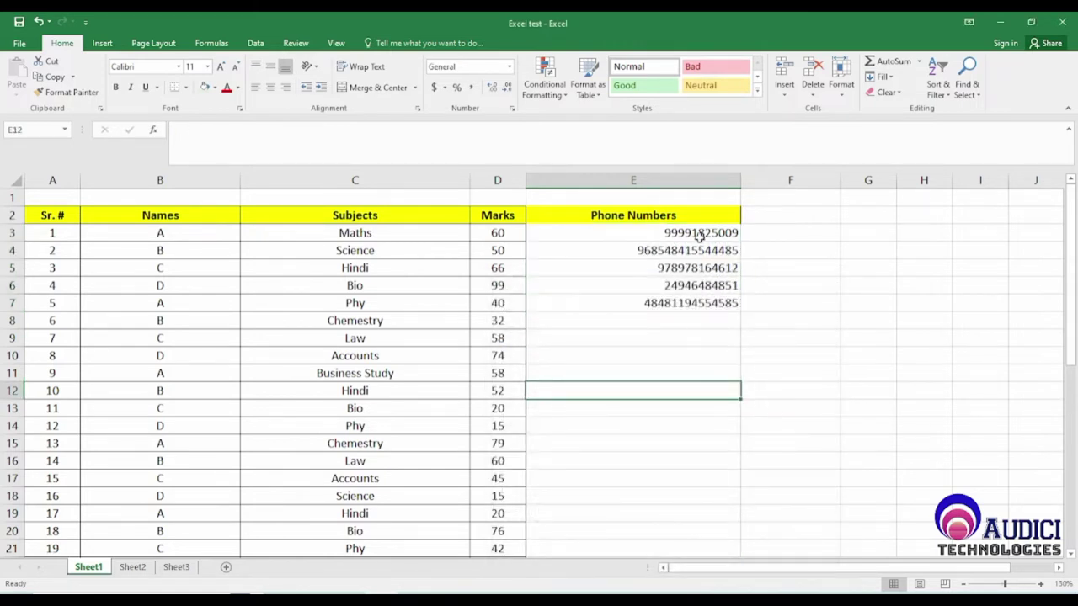
drag(699, 232, 705, 303)
click(696, 404)
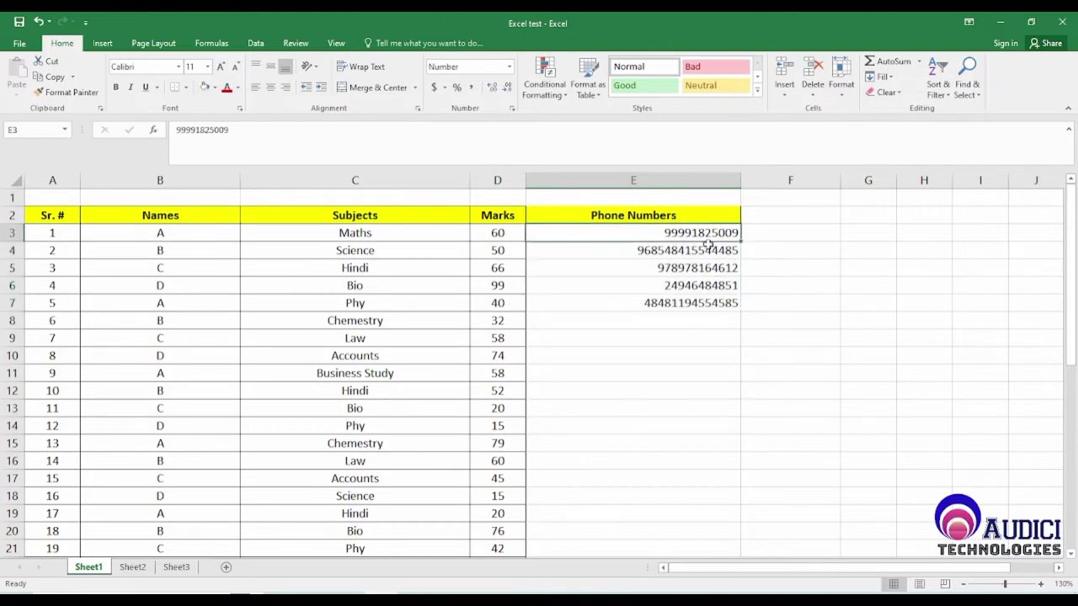
click(677, 233)
key(F2)
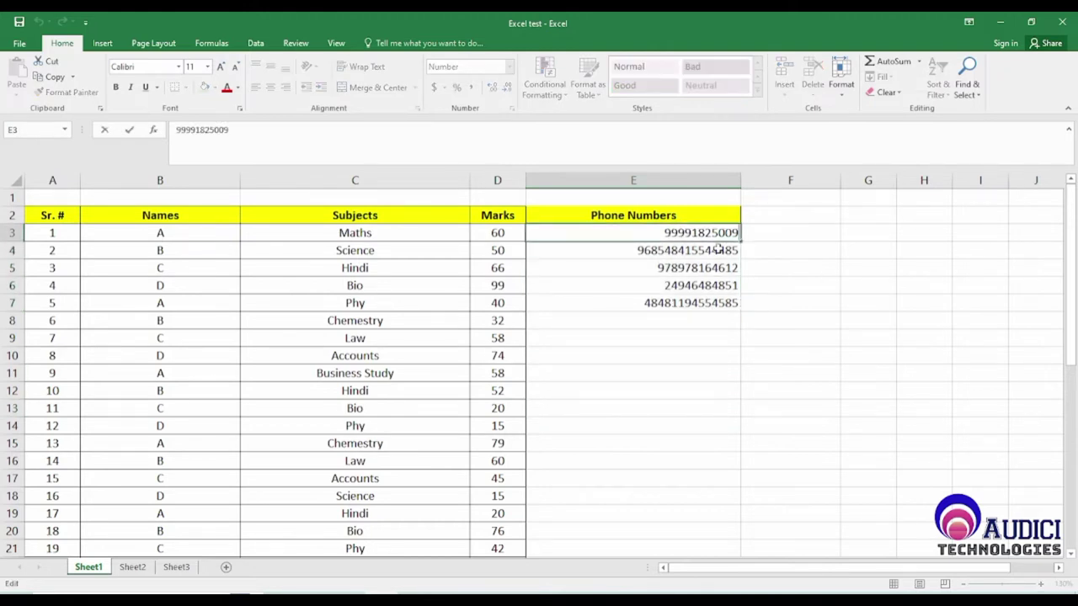
text(01144545)
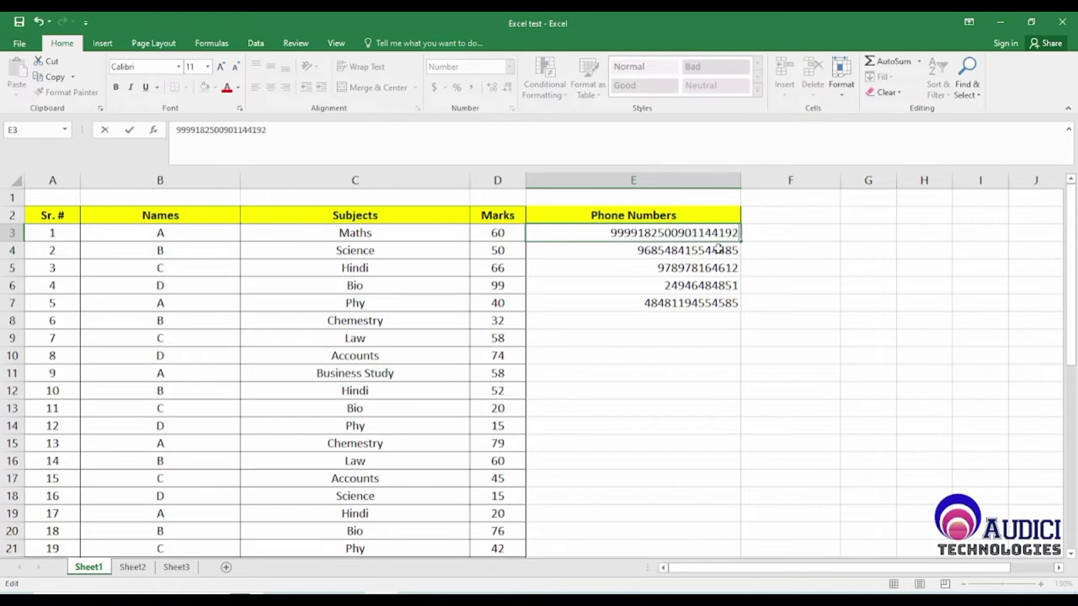
click(665, 388)
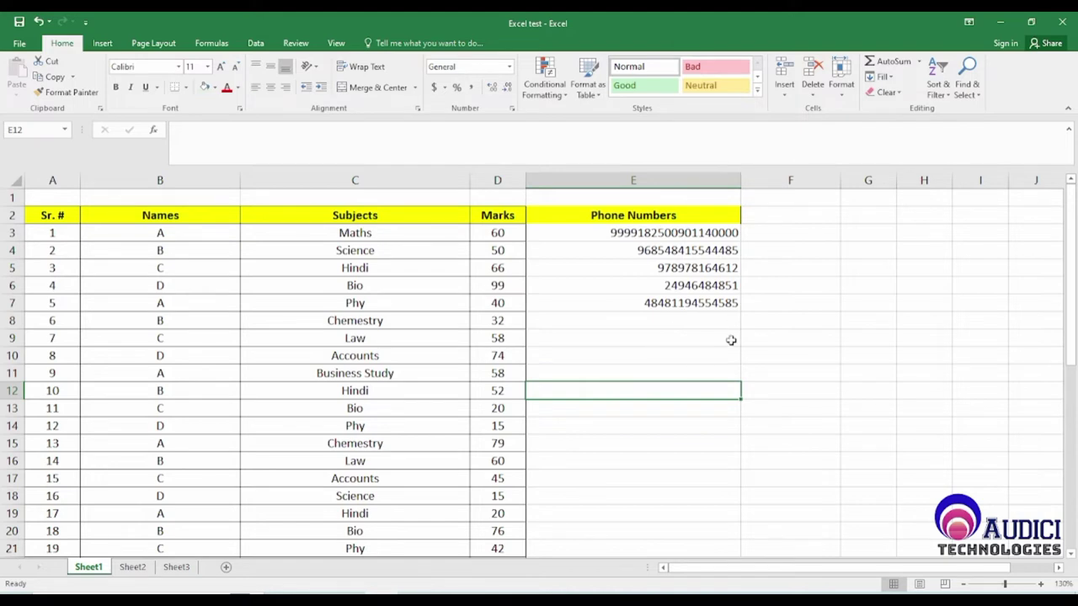
click(621, 237)
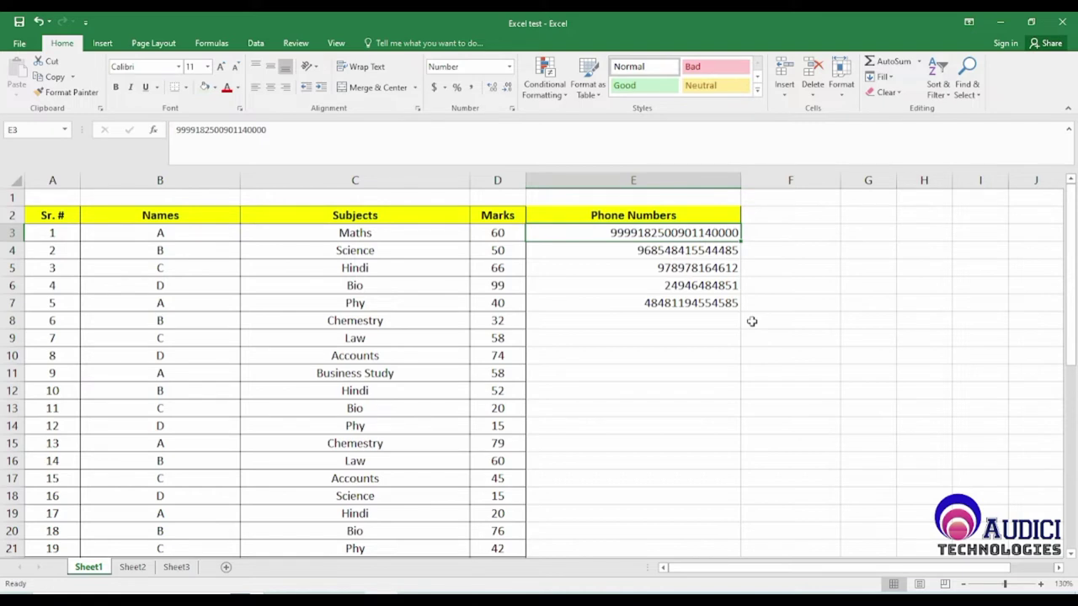
click(827, 229)
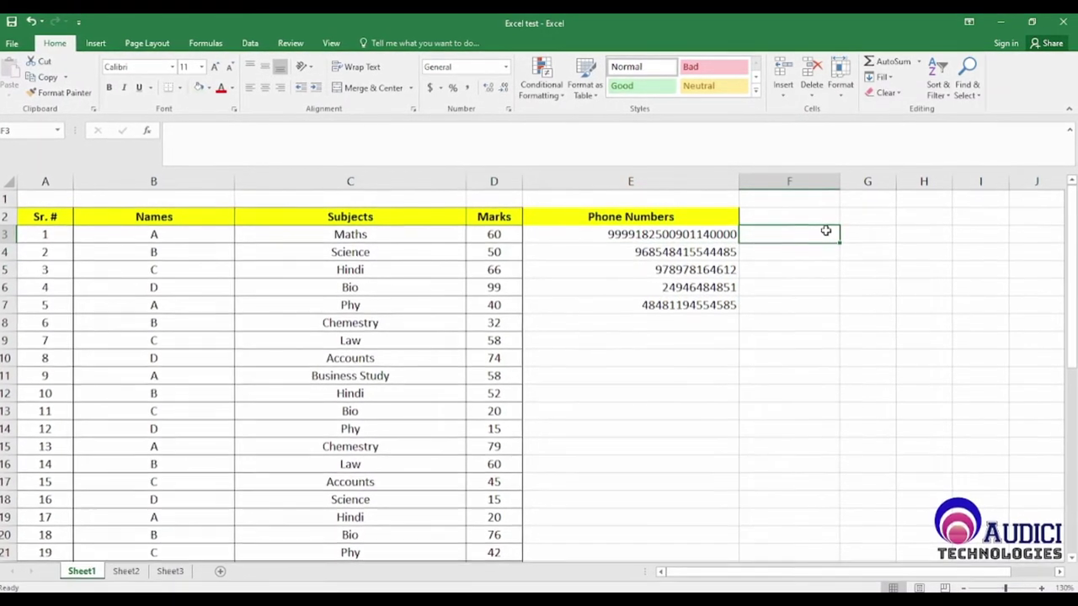
text(=)
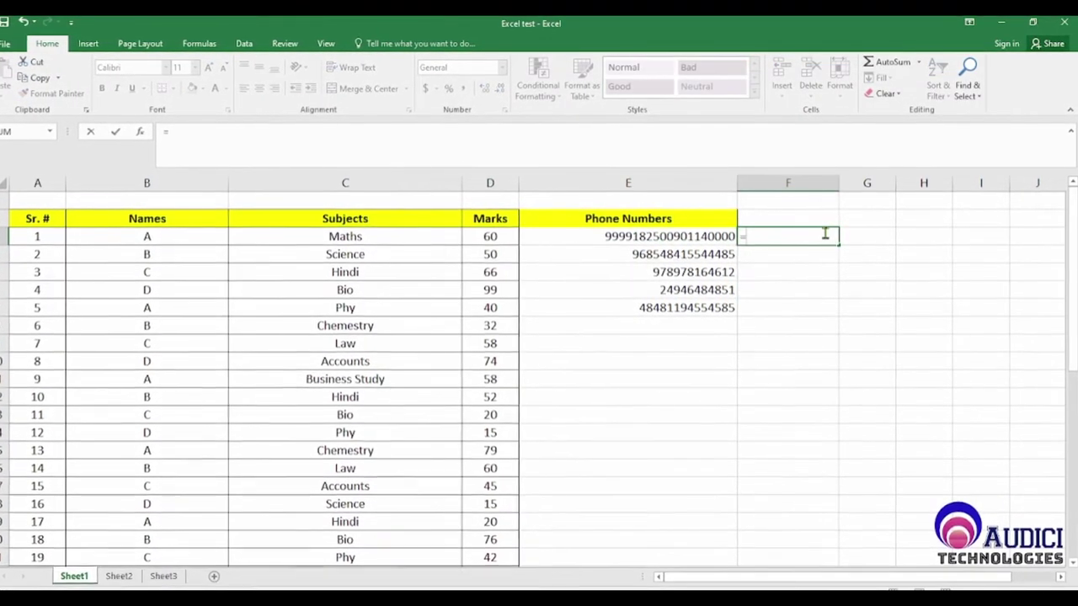
text(Left)
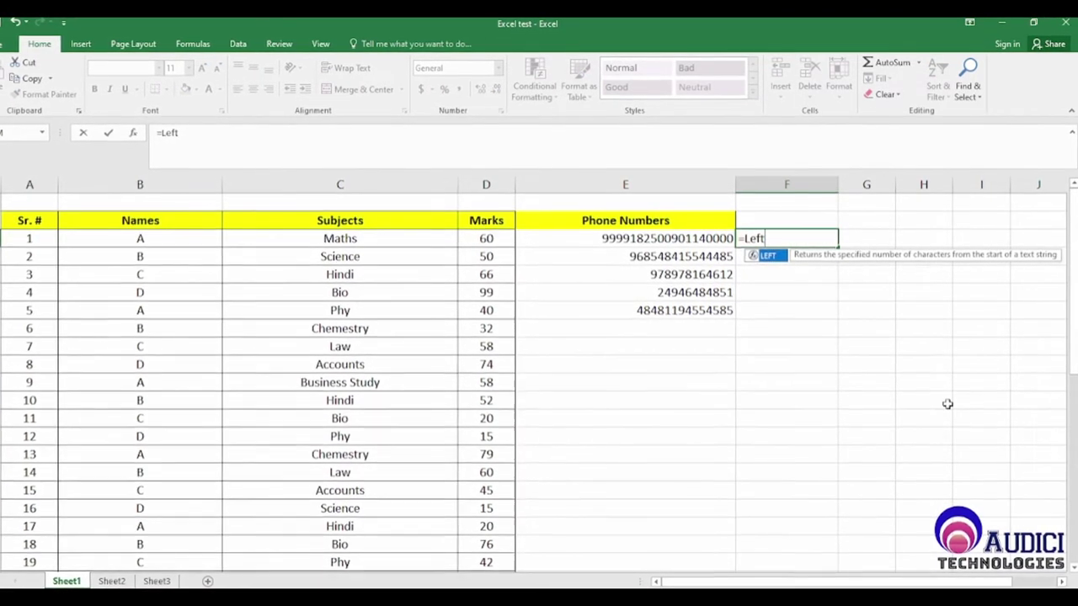
text(()
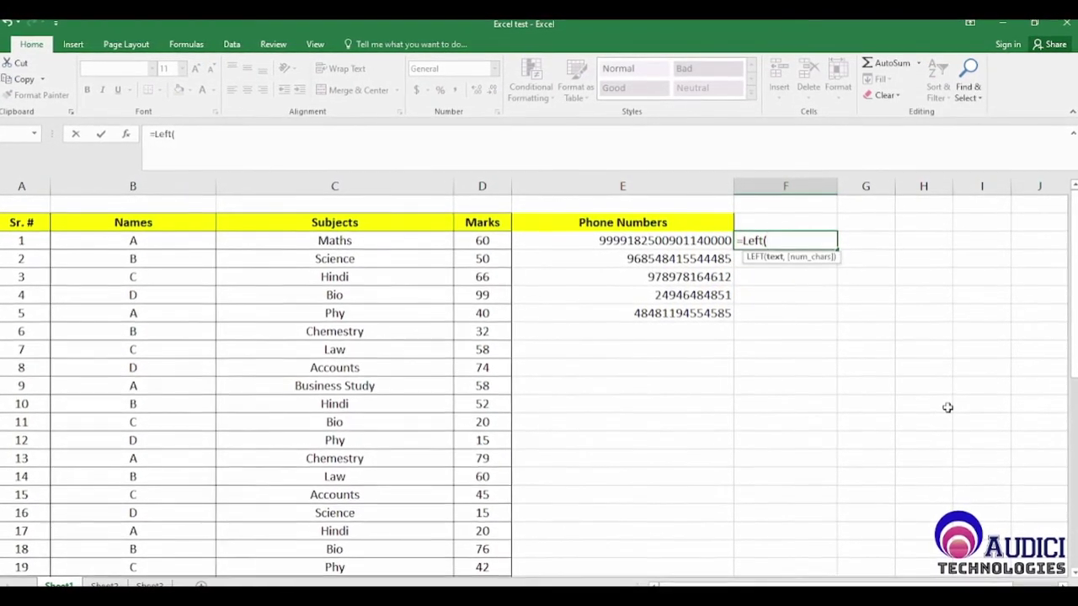
key(Left)
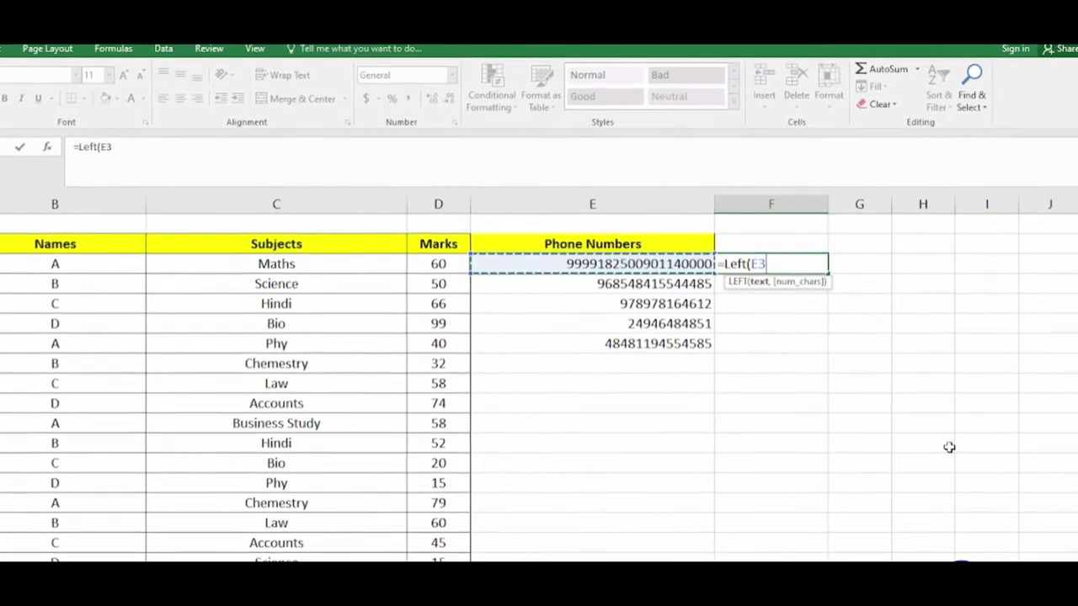
text(,)
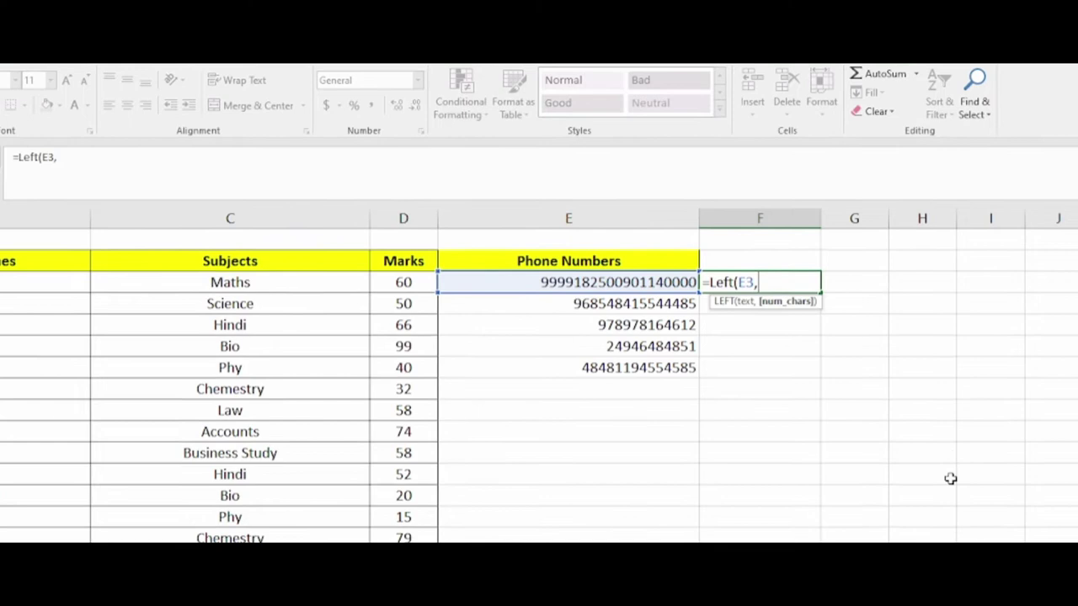
text(10)
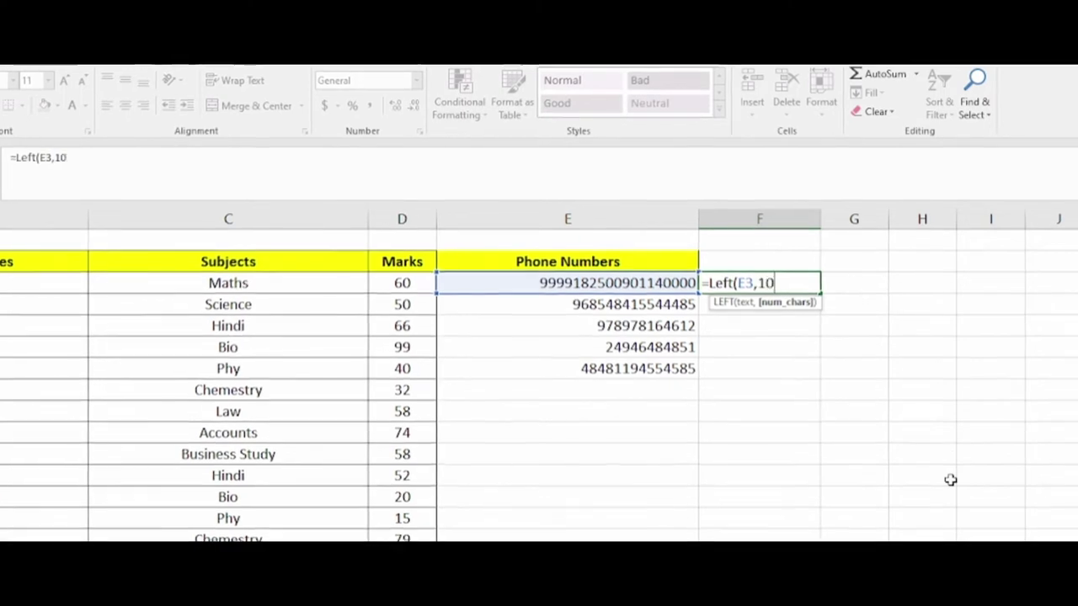
text())
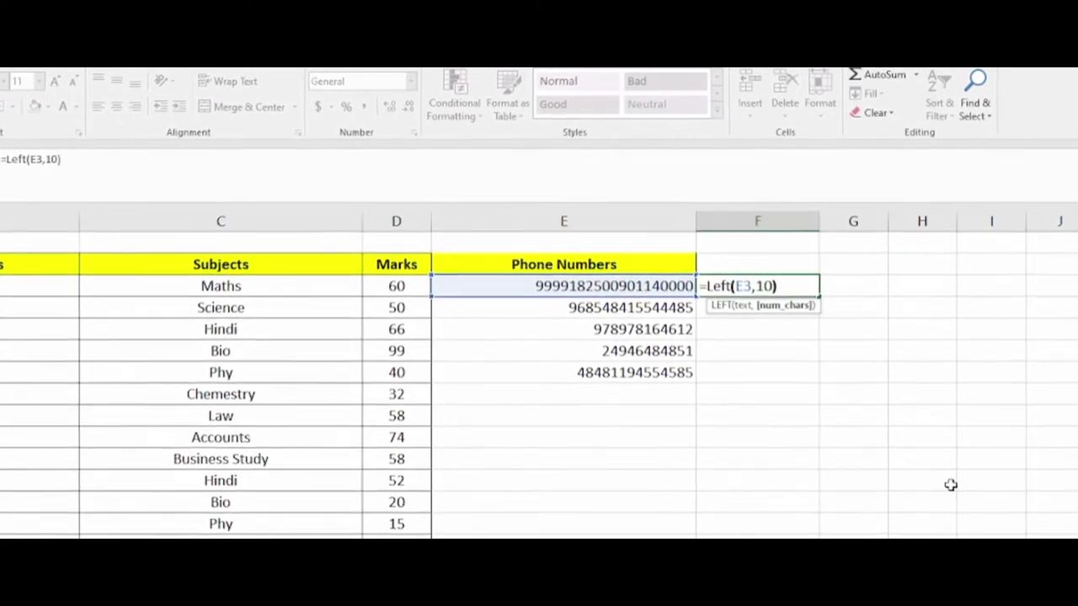
key(Return)
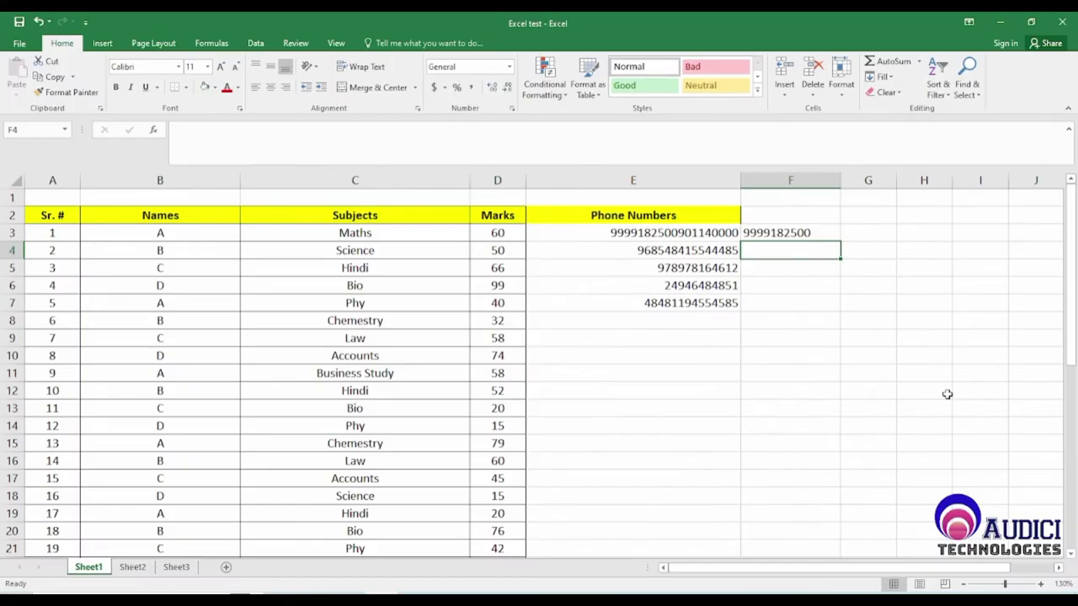
key(Up)
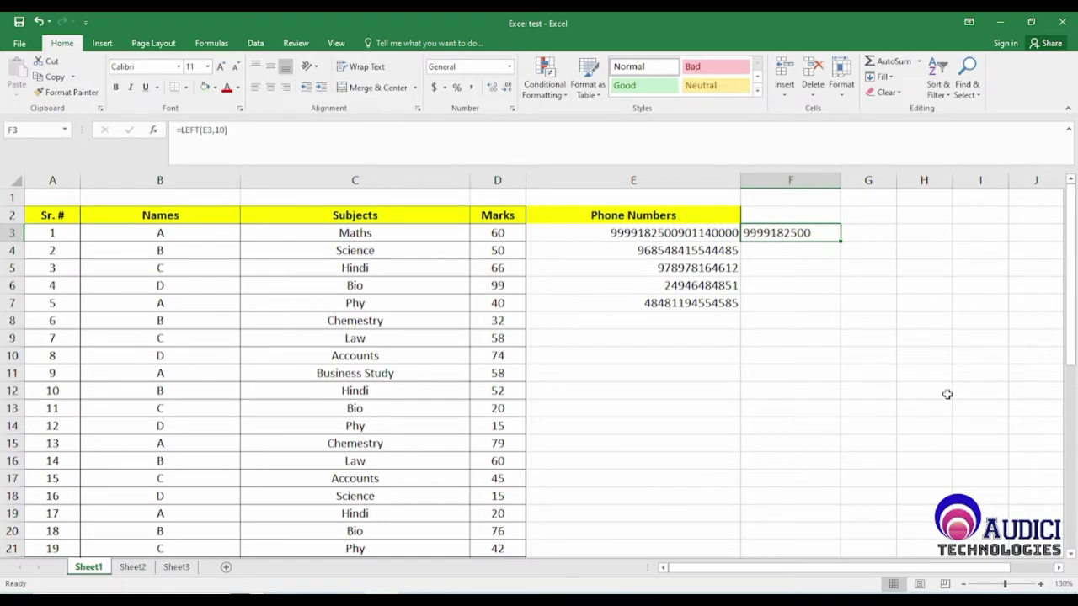
key(F2)
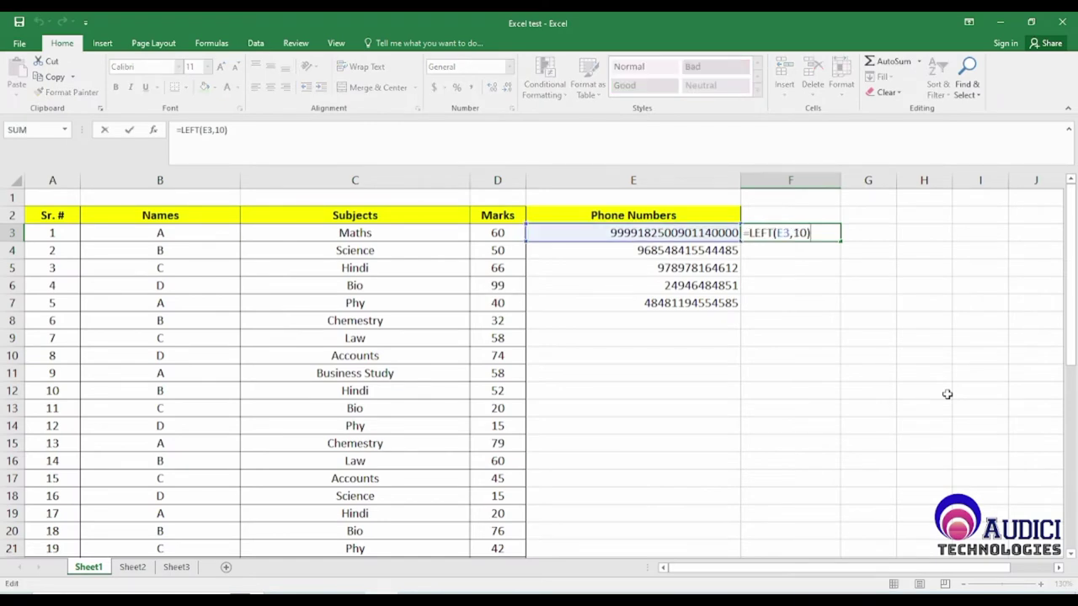
key(Escape)
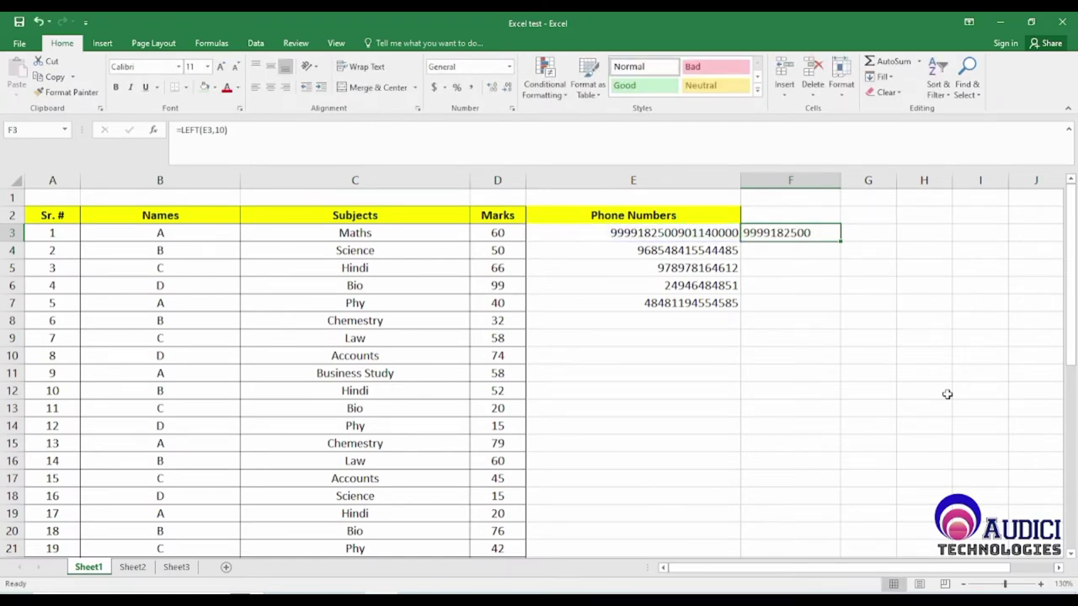
key(Down)
key(Down)
key(Down)
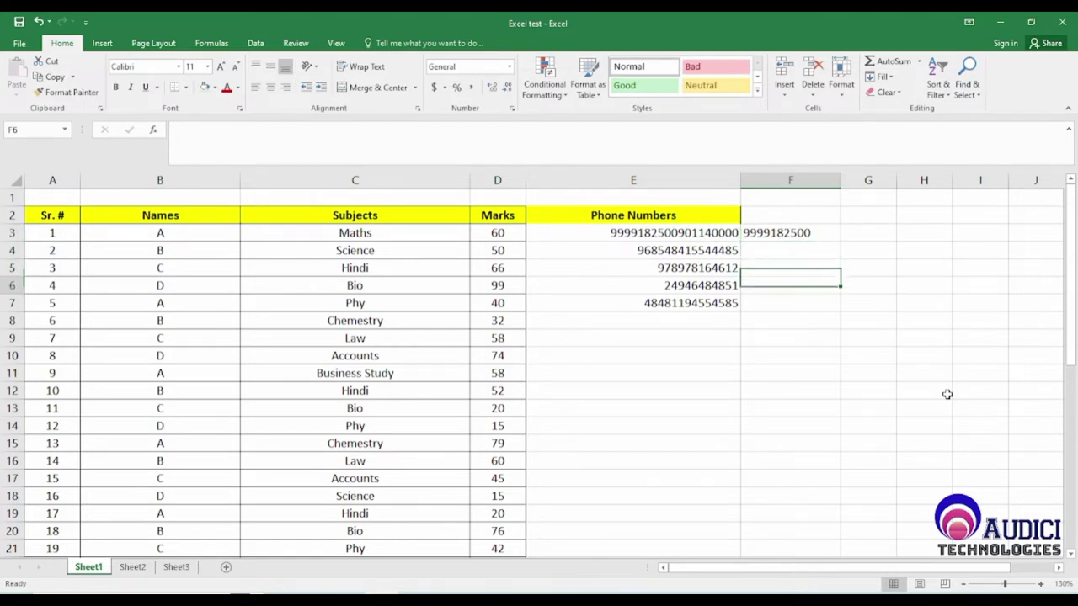
key(Down)
key(Down)
key(Up)
key(Up)
key(Up)
key(Up)
key(Up)
key(shift+Down)
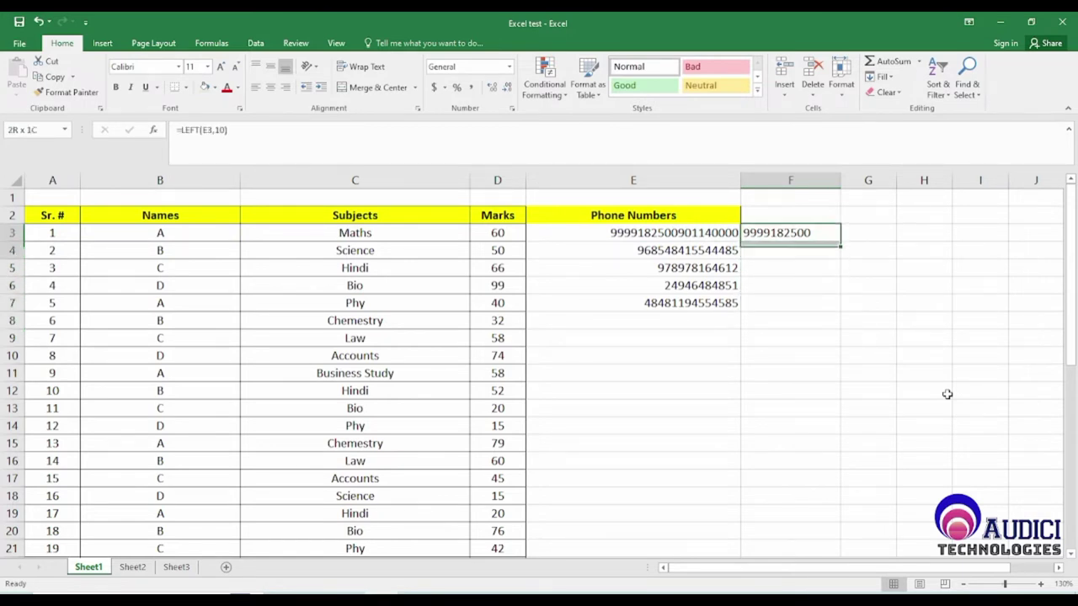
key(shift+Down)
key(shift+Down)
key(shift+Down)
key(ctrl+d)
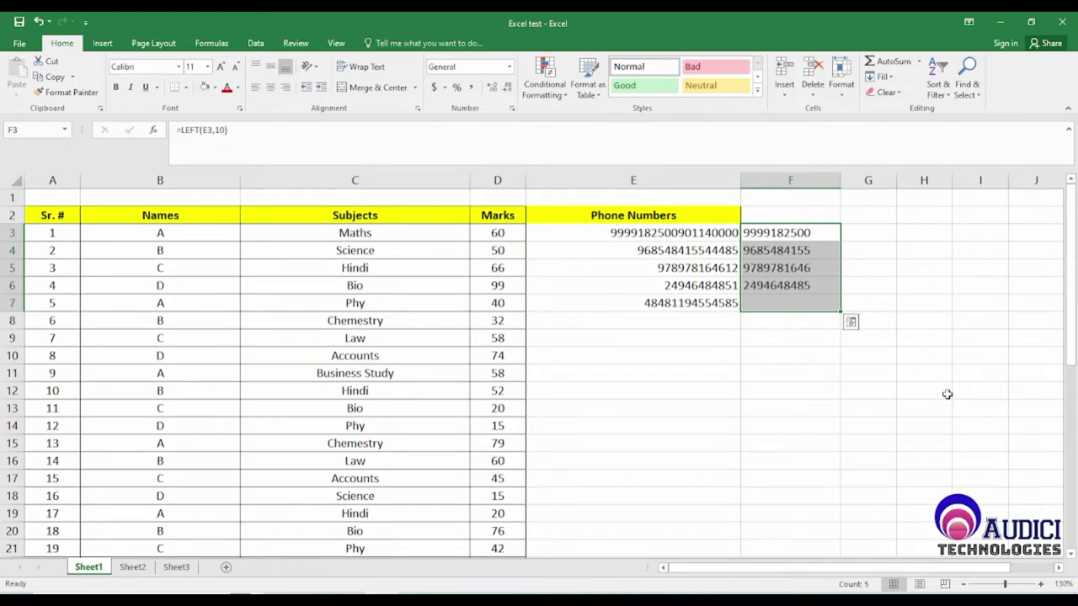
key(Left)
key(Right)
key(Down)
key(Down)
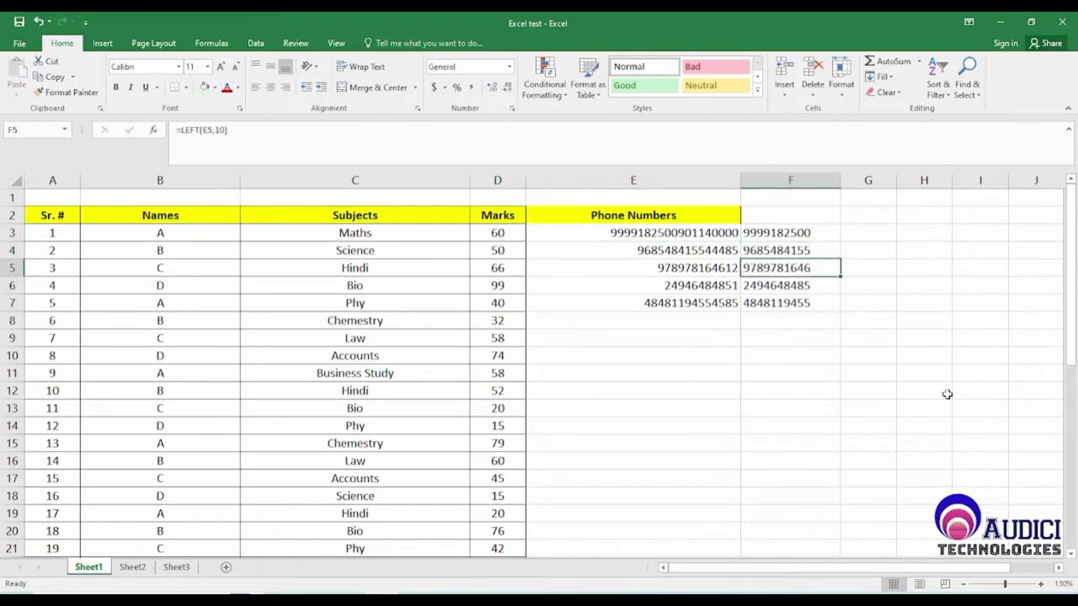
key(Down)
key(Down)
key(Down)
key(Down)
key(Down)
key(Up)
key(Up)
key(Up)
key(Up)
key(Up)
key(Up)
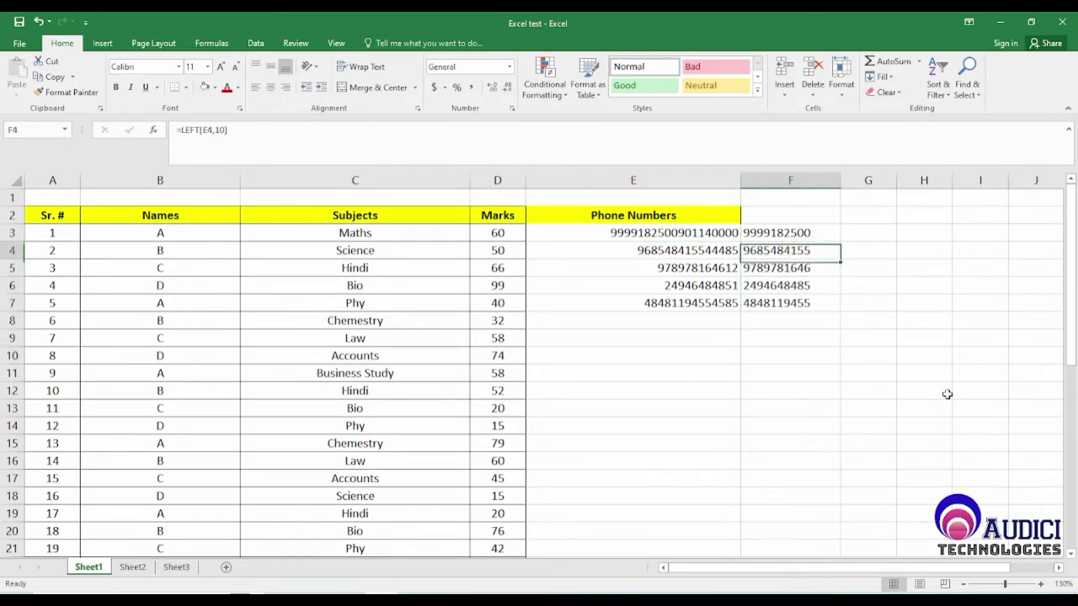
key(Up)
key(Left)
key(Right)
key(Down)
key(Down)
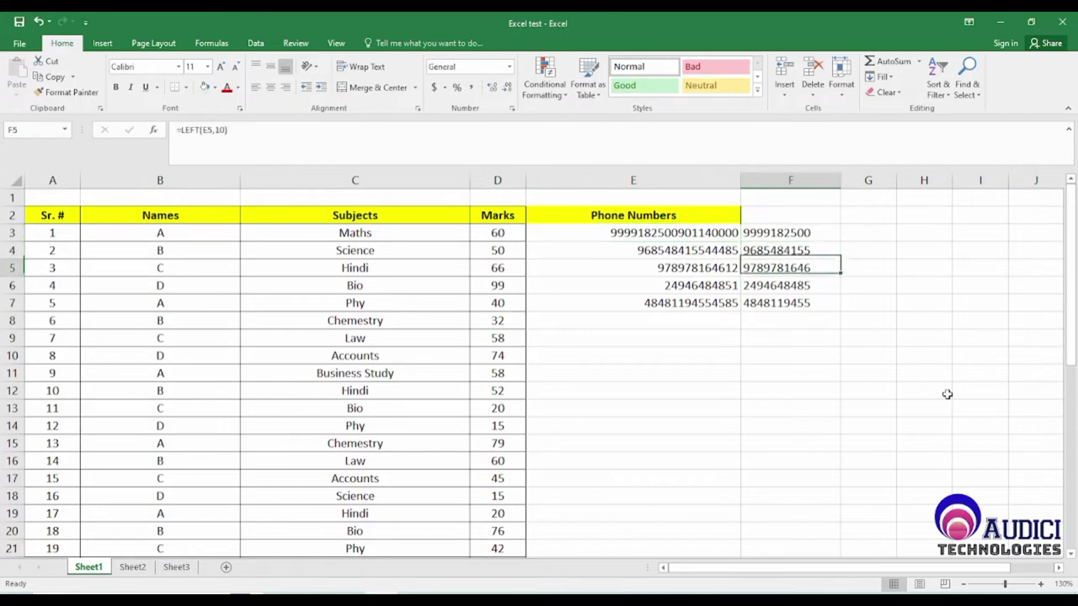
key(Down)
key(Down)
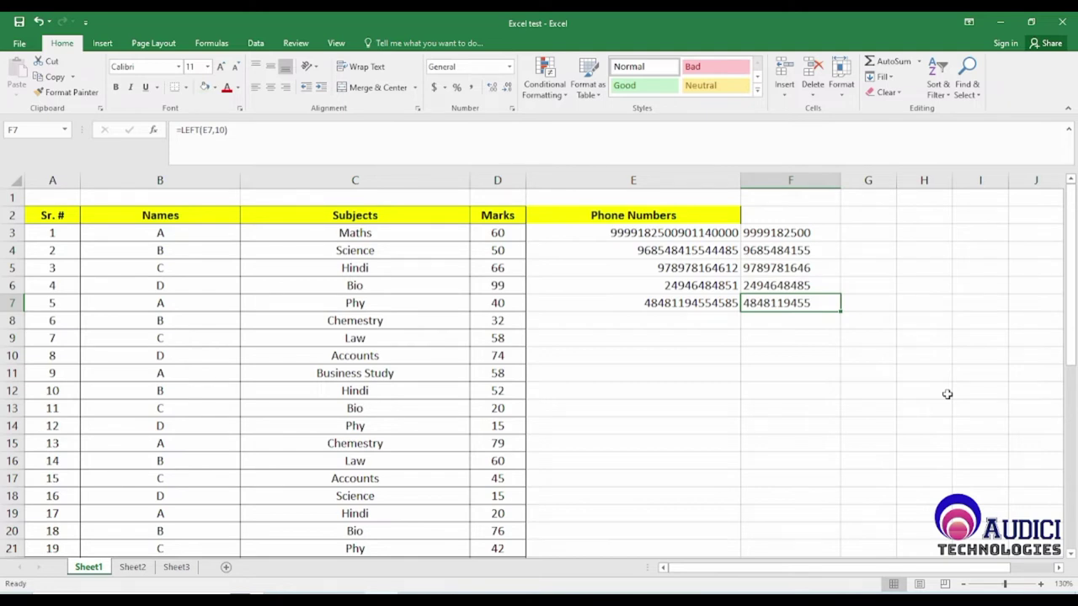
key(Down)
key(Left)
key(Down)
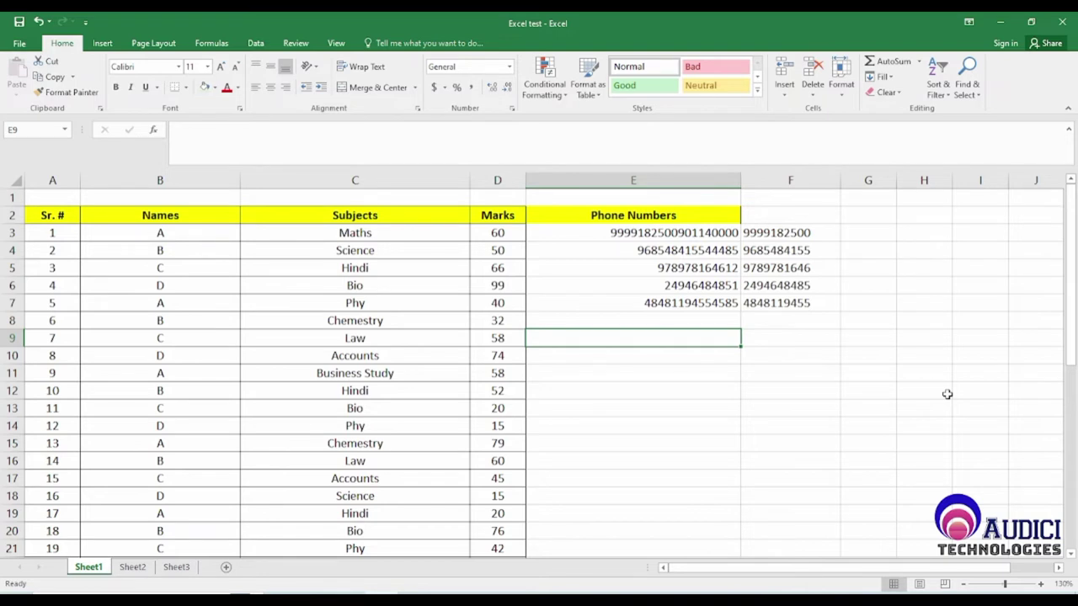
text(')
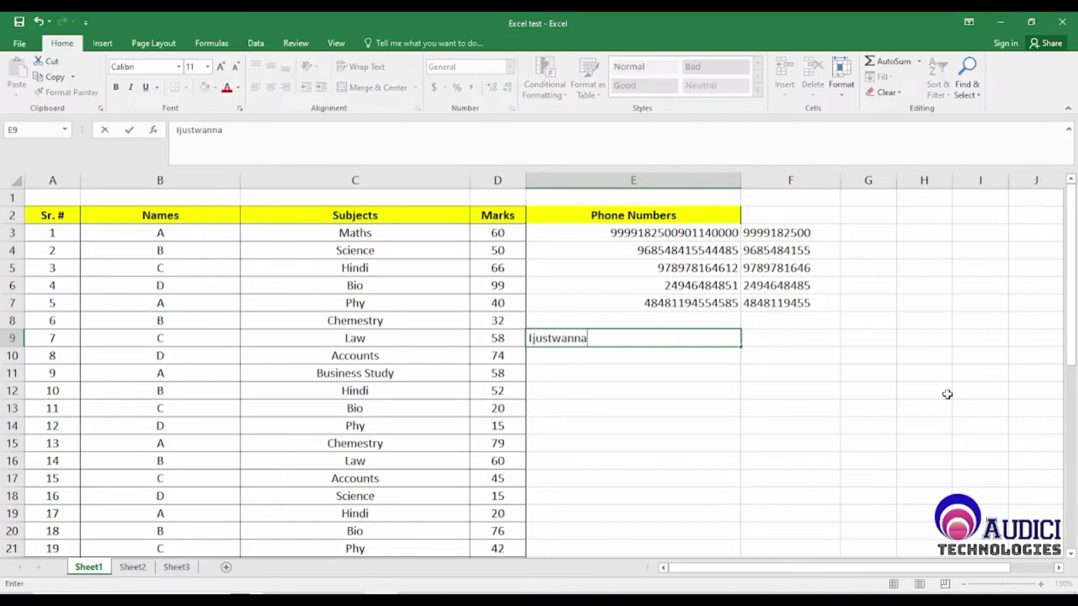
key(Return)
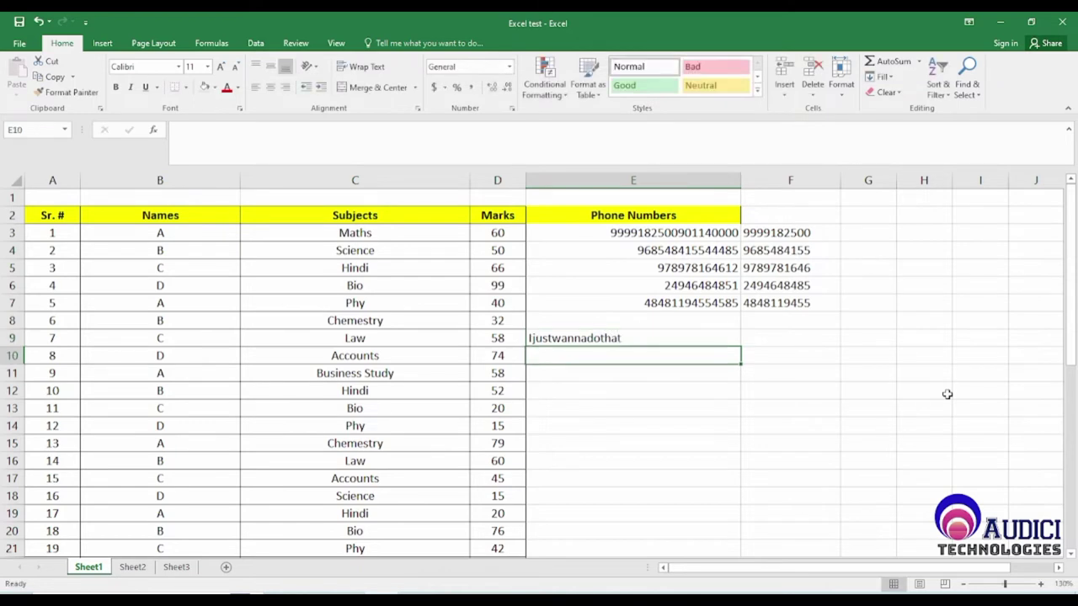
key(Up)
key(Right)
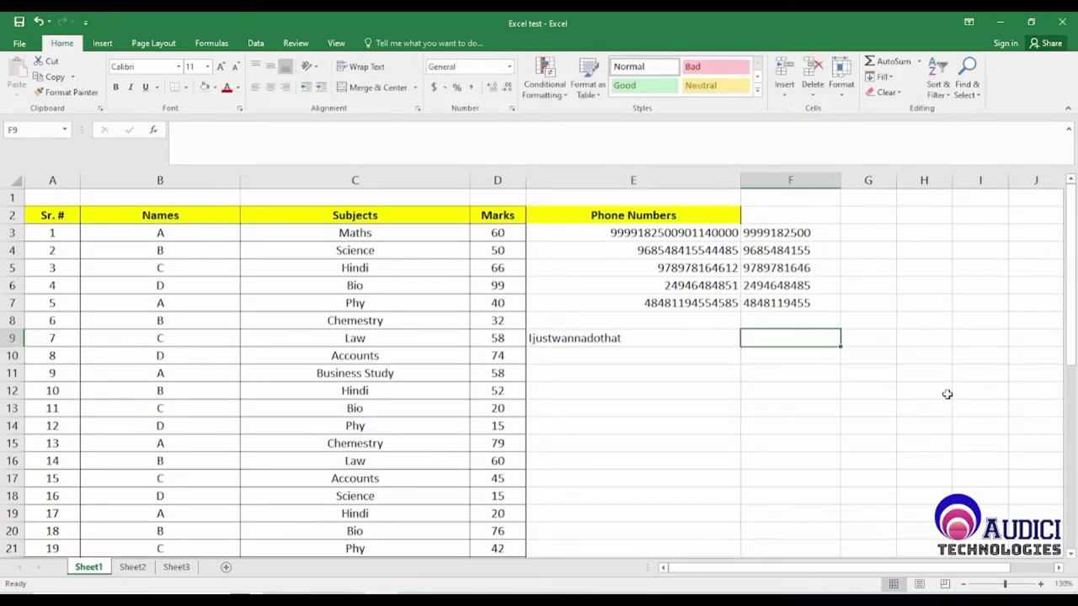
text(+)
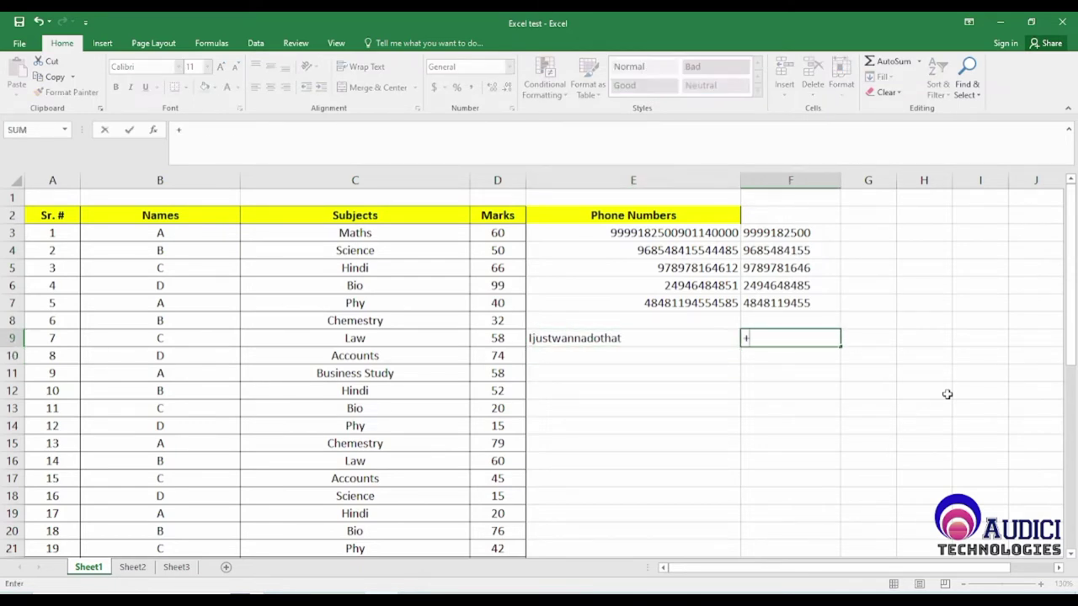
key(BackSpace)
text(=)
text(left)
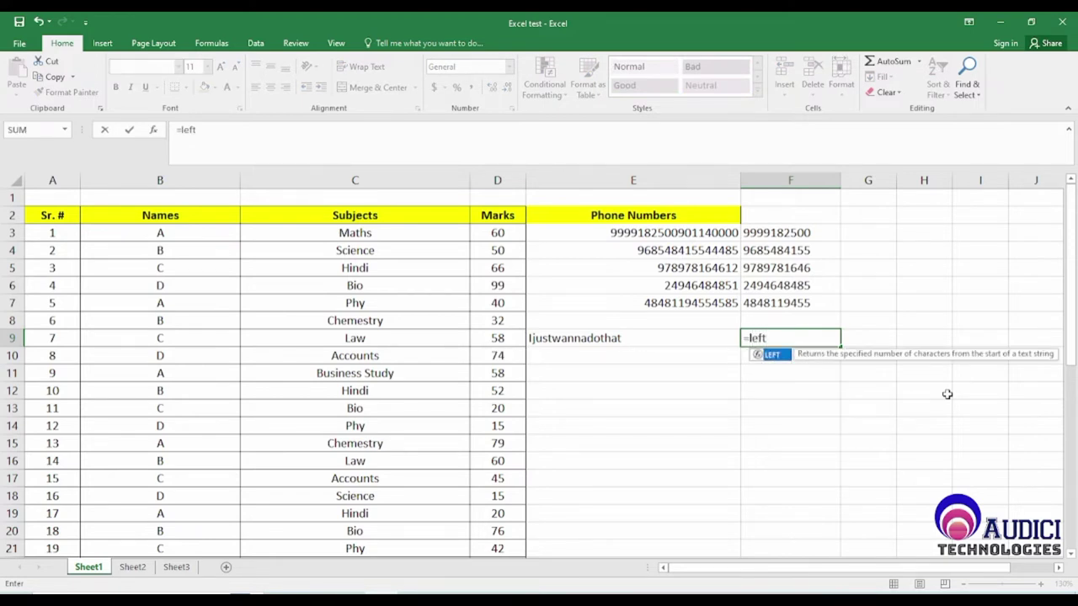
text(()
key(Left)
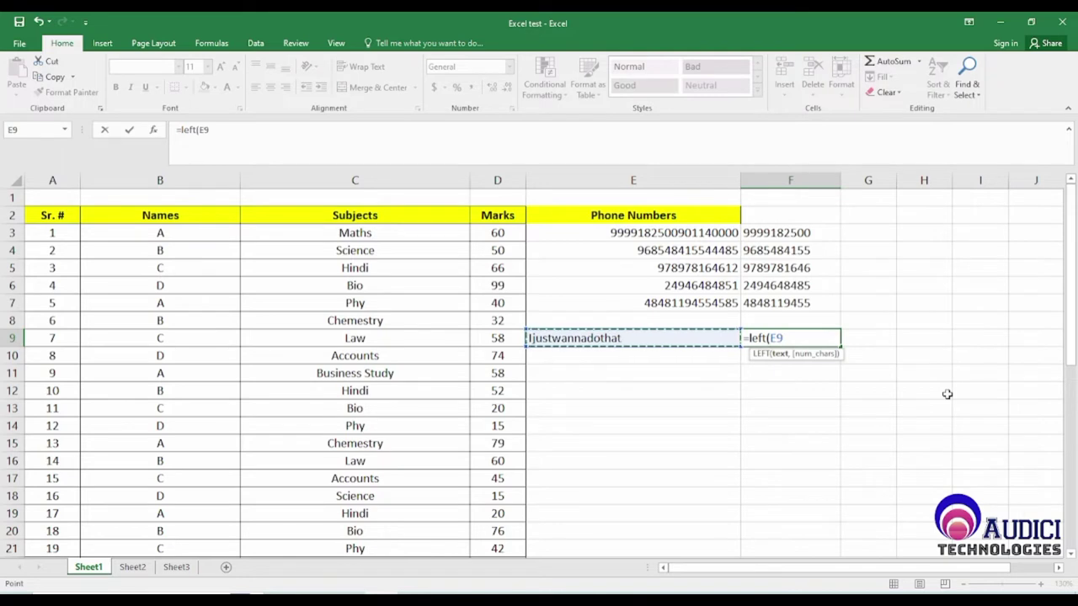
text(,5)
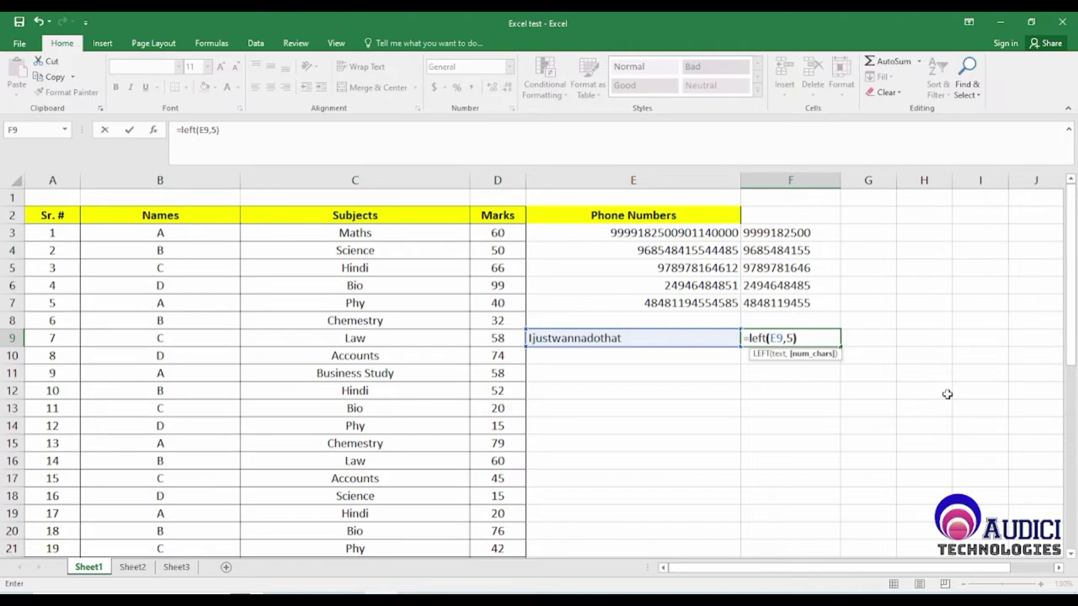
key(Return)
key(Up)
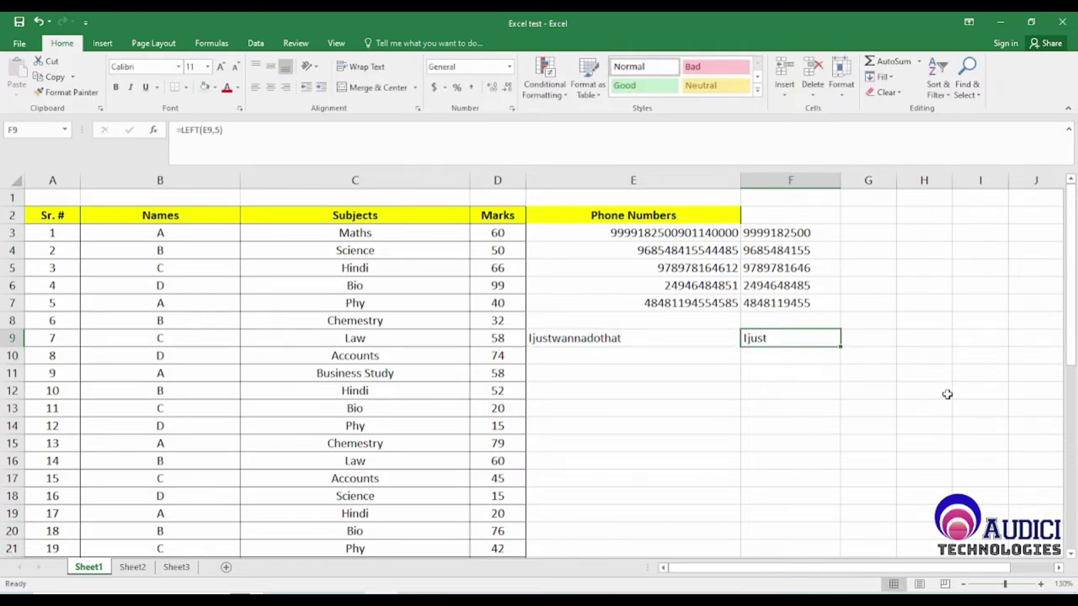
key(Left)
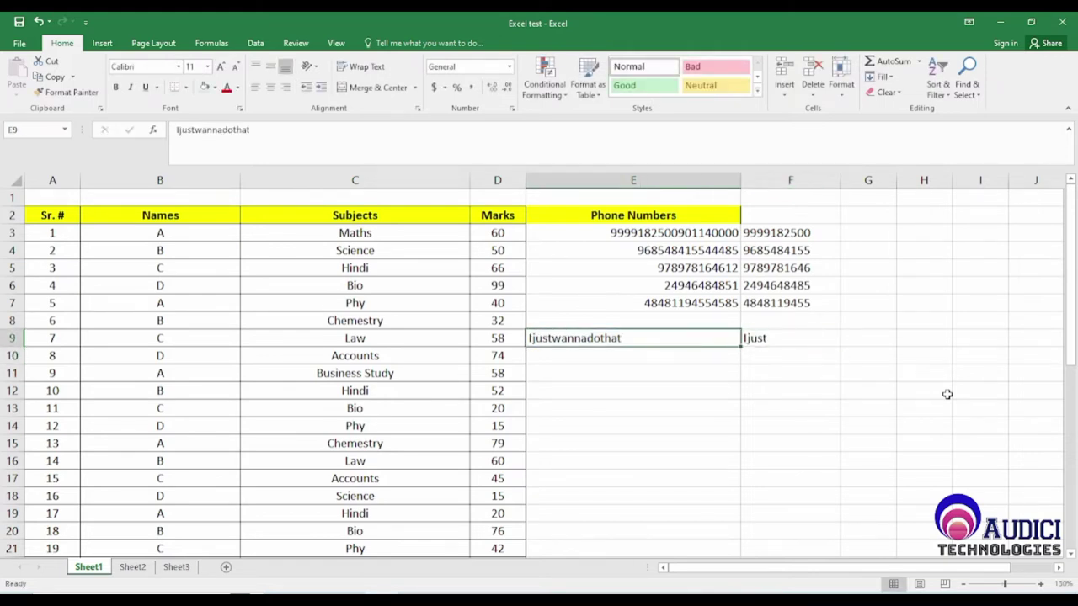
key(Right)
key(Left)
key(shift+Right)
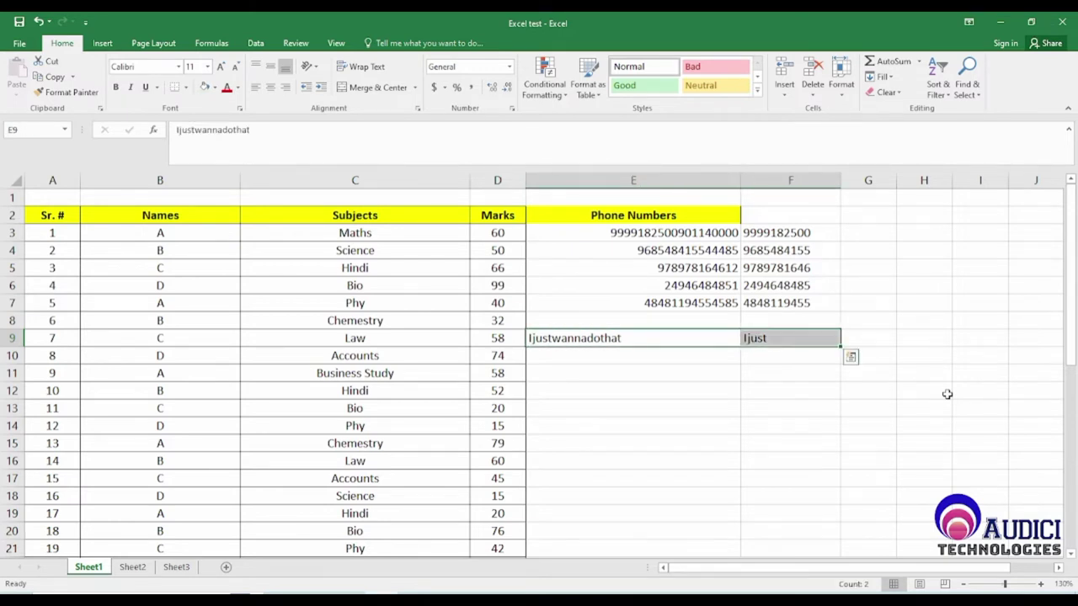
key(Delete)
key(Right)
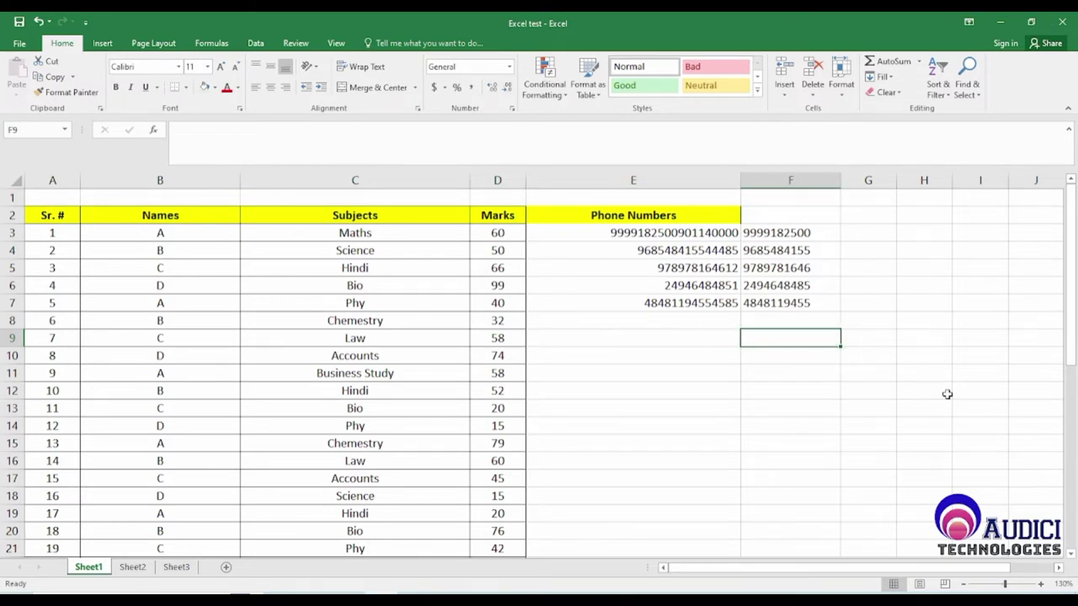
Delete the first-ten-digit extracts in F3:F7.
key(Up)
key(Up)
key(Up)
key(Up)
key(Up)
key(Up)
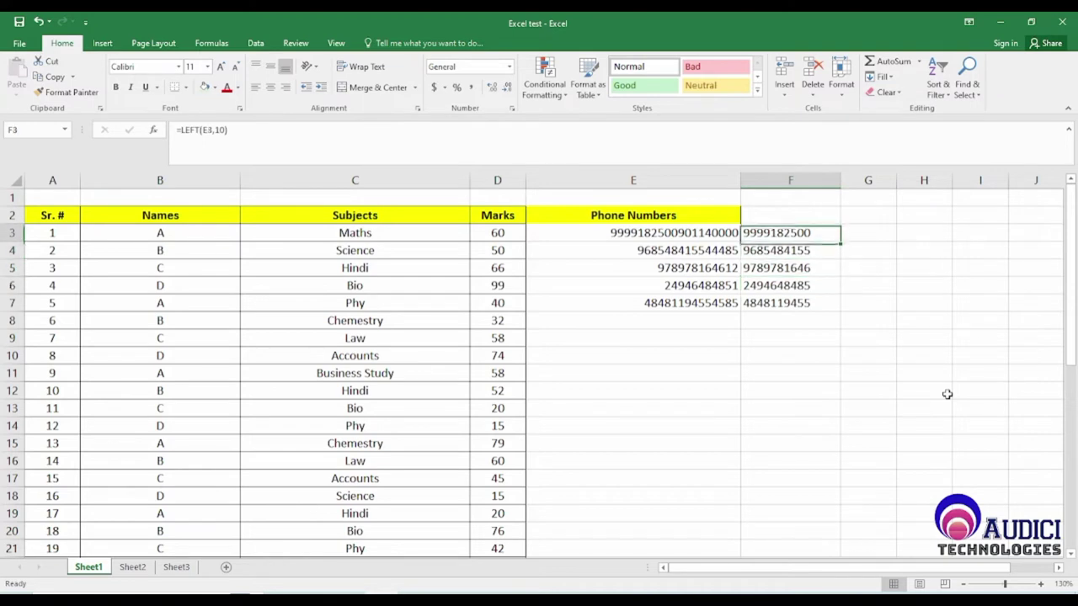
key(ctrl+shift+Down)
key(Delete)
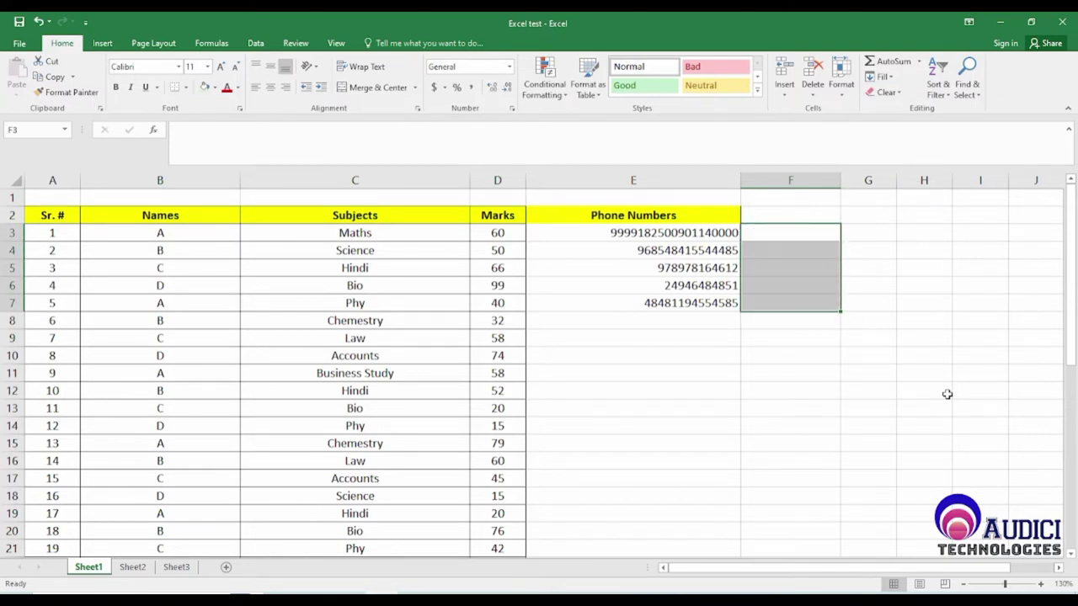
key(Left)
key(Right)
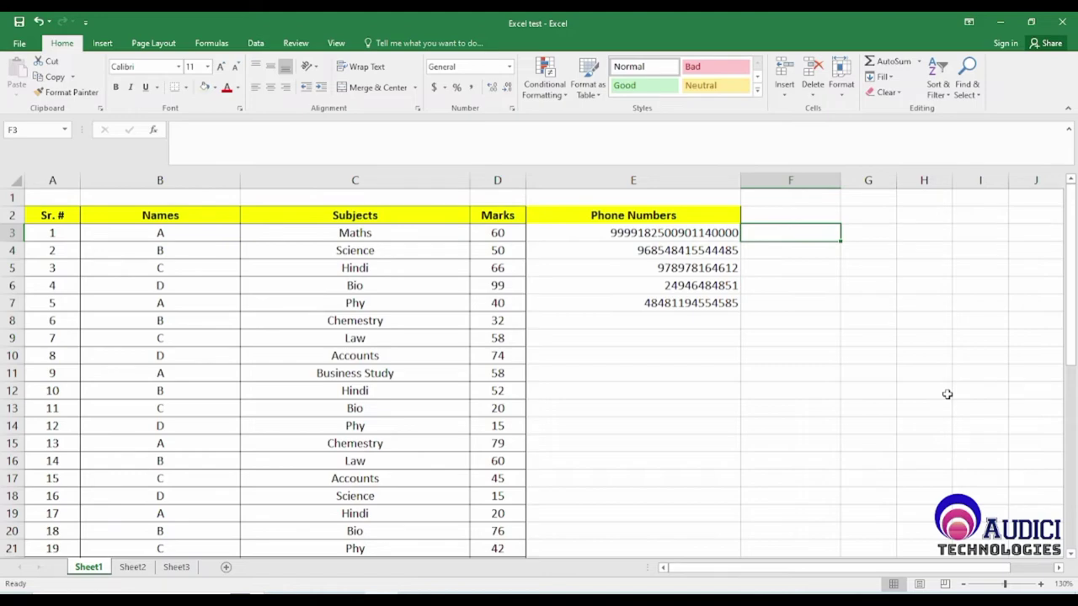
Enter =RIGHT(E3,5) in F3 and fill it down through F7.
text(=R)
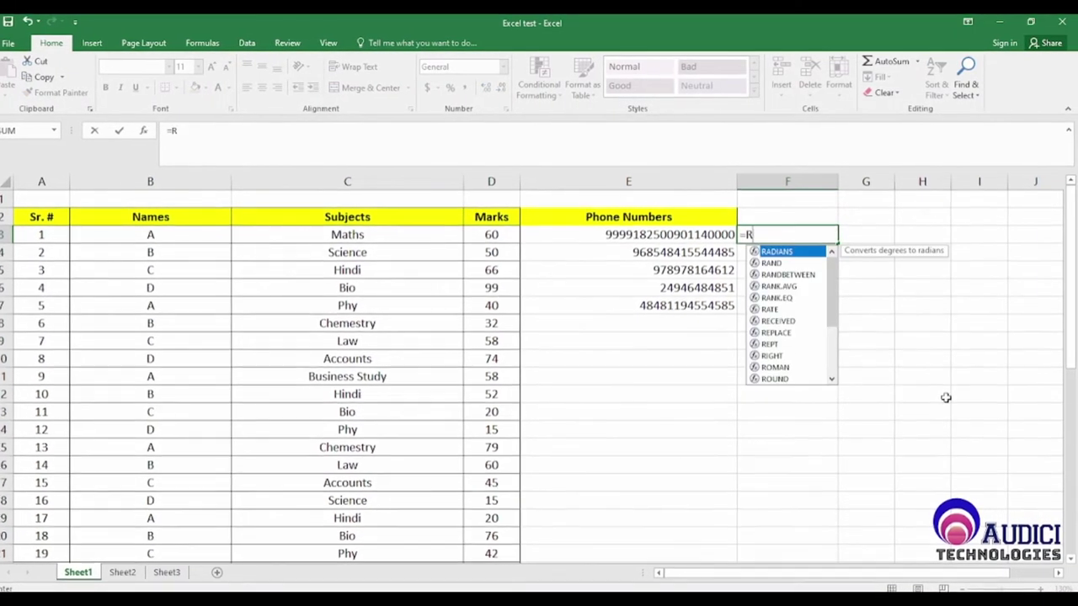
text(ight)
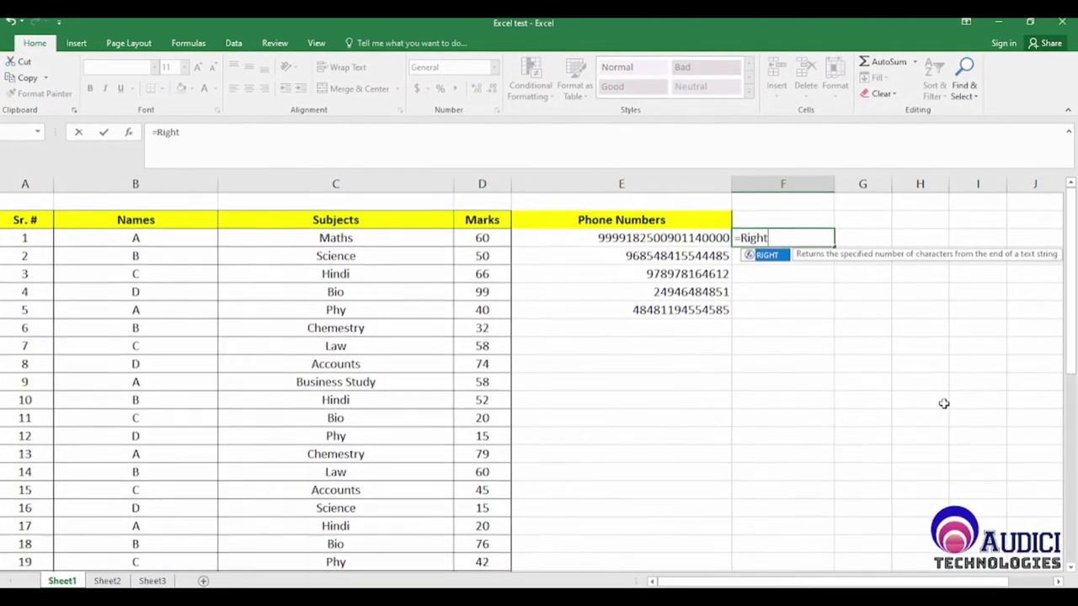
text(()
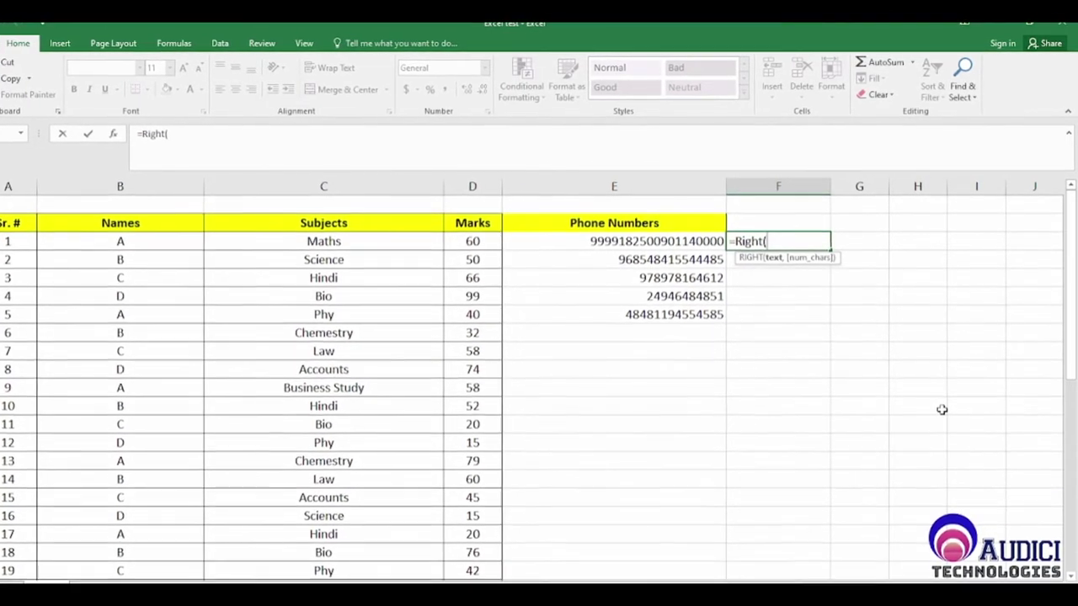
key(Left)
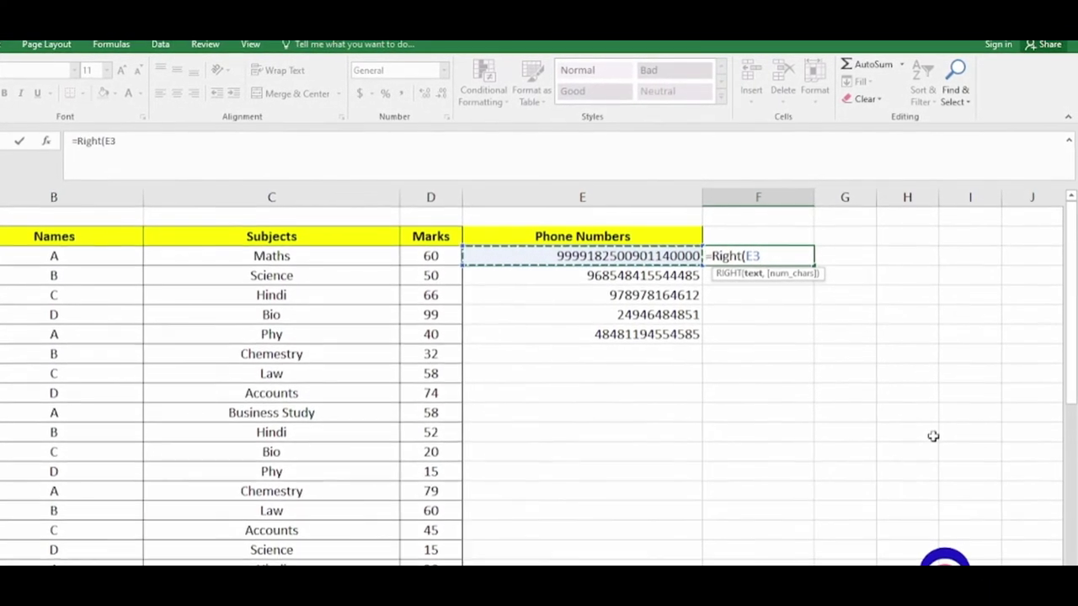
text(,)
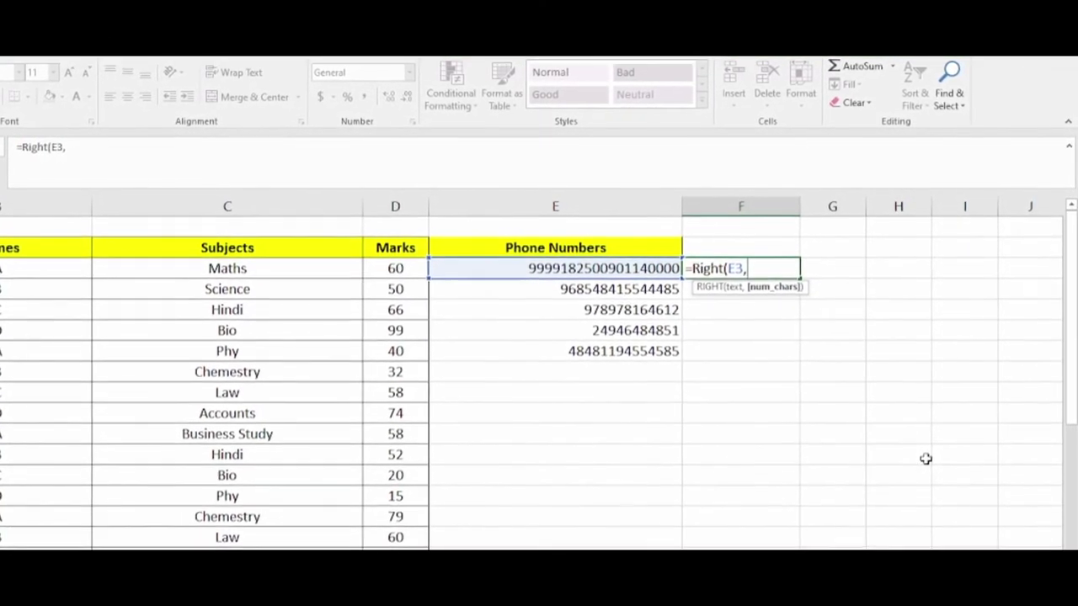
text(5)
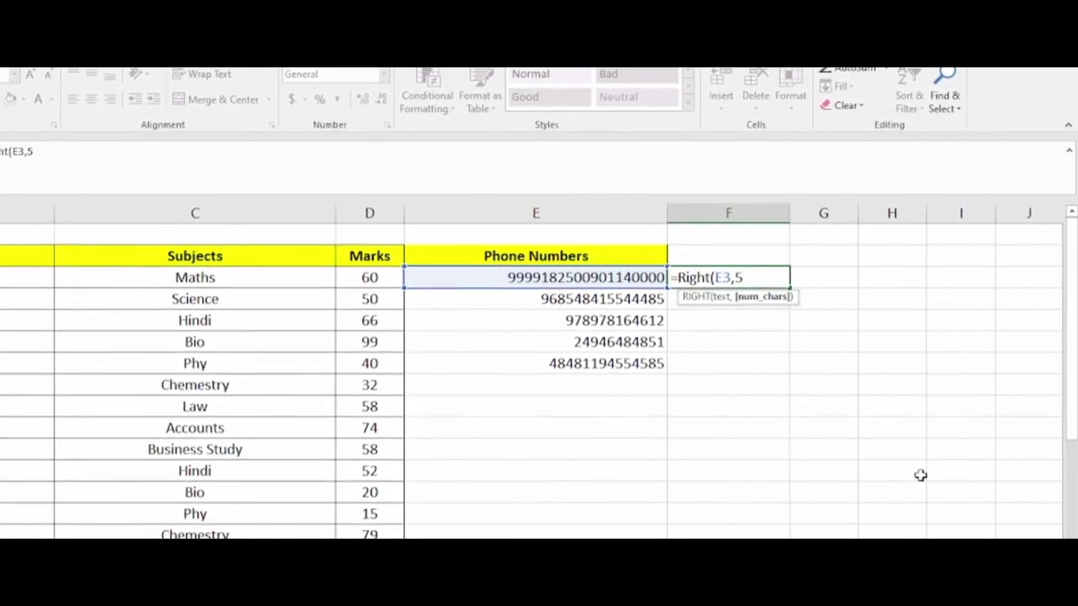
text())
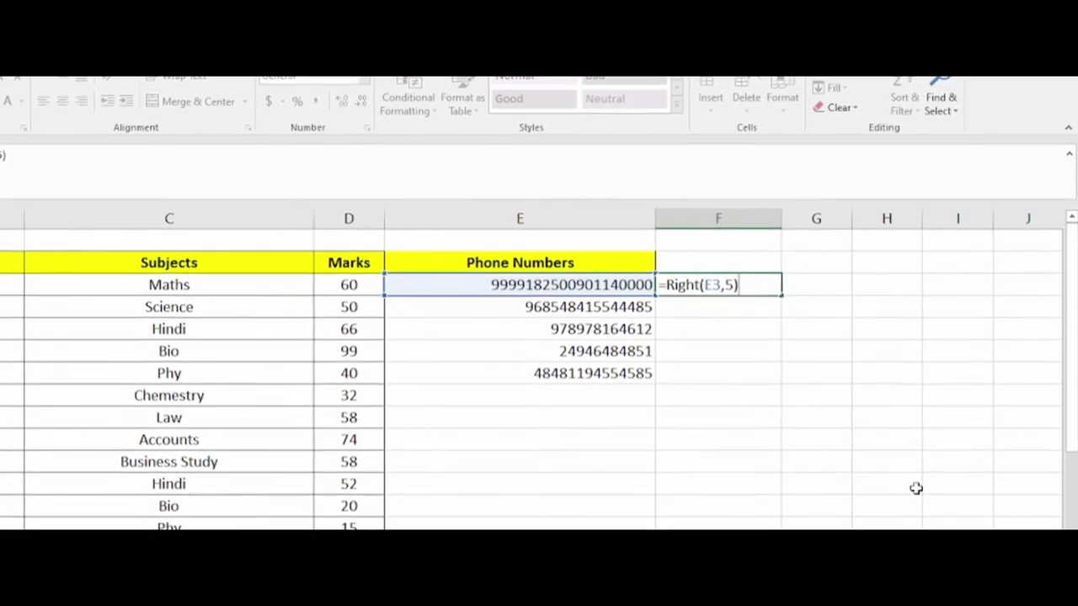
key(Return)
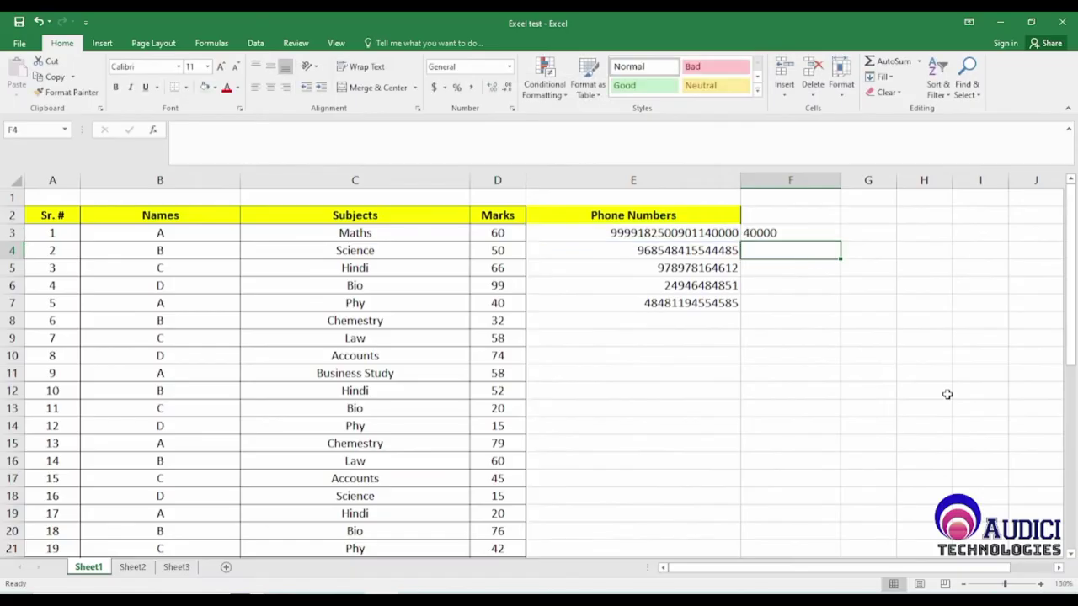
key(Up)
key(shift+Down)
key(shift+Down)
key(shift+Down)
key(shift+Down)
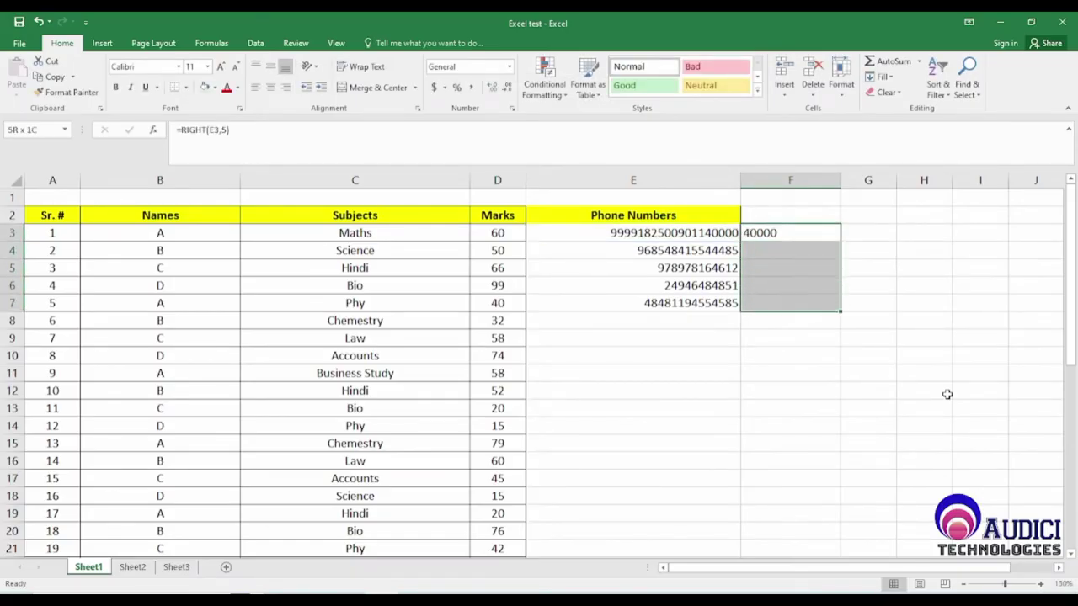
key(ctrl+d)
key(ctrl+f)
key(Escape)
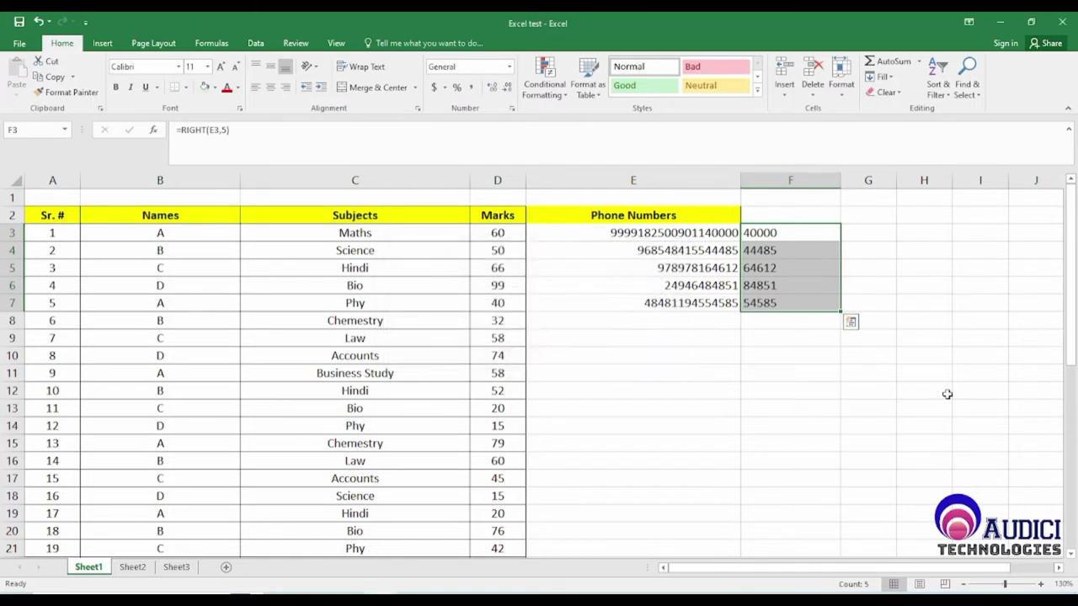
Compare E3 with its last five digits, then clear everything in E3:F7.
key(Down)
key(Down)
key(Up)
key(Left)
key(Up)
key(Right)
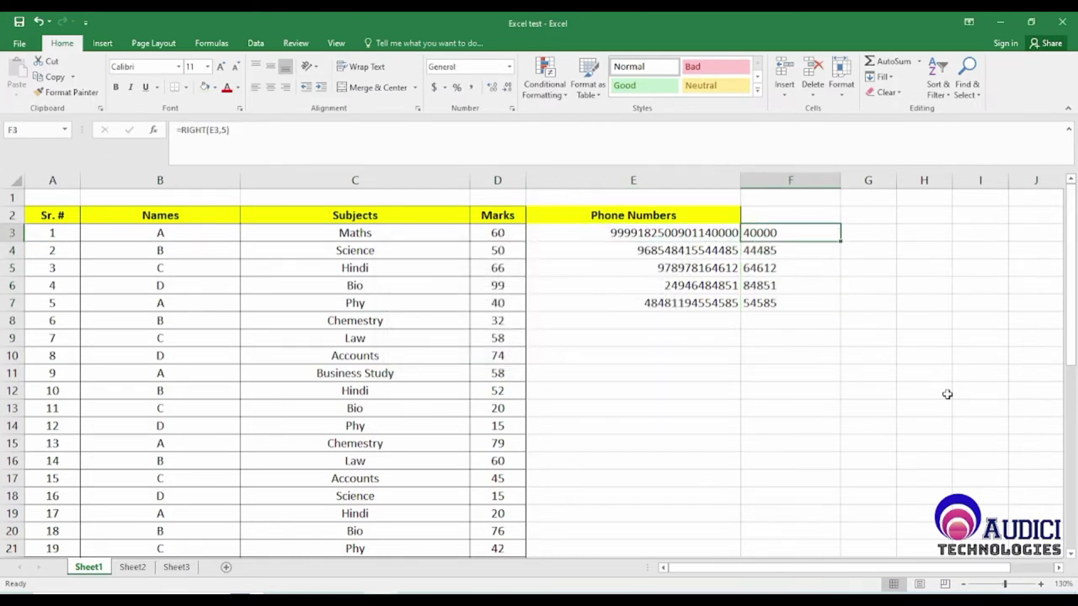
key(Left)
key(Right)
key(Left)
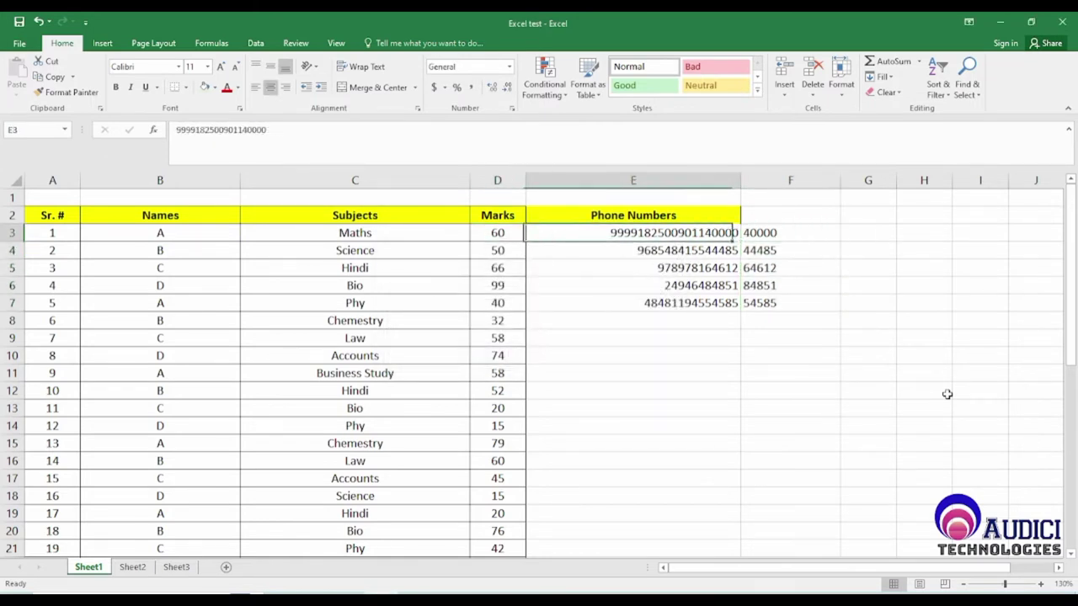
key(shift+Right)
key(shift+Down)
key(shift+Down)
key(shift+Down)
key(shift+Down)
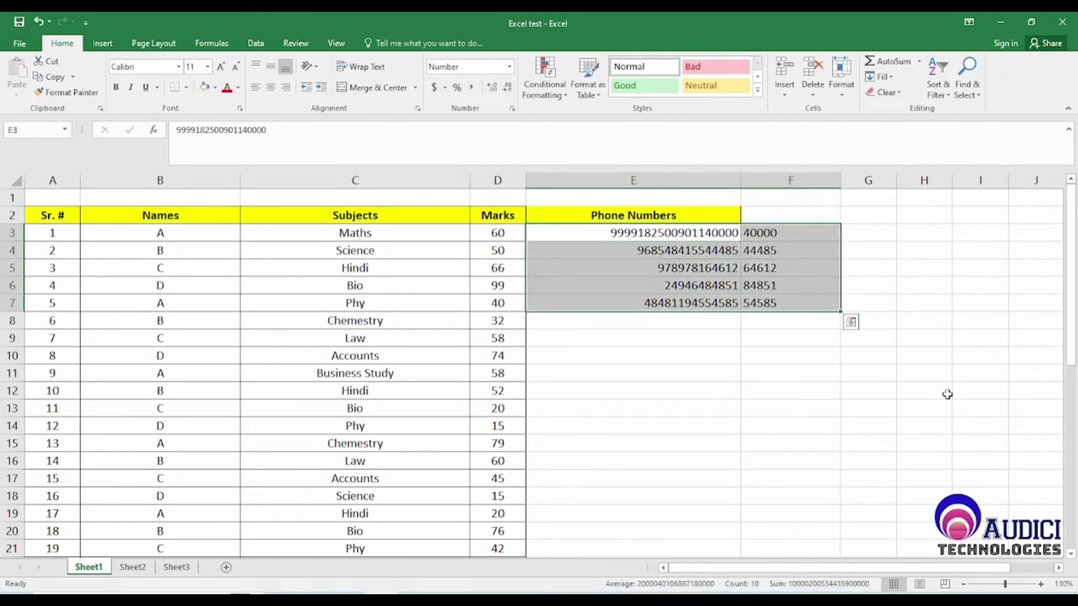
key(Delete)
Look up the Data Validation topic in B4 on Sheet2.
key(Left)
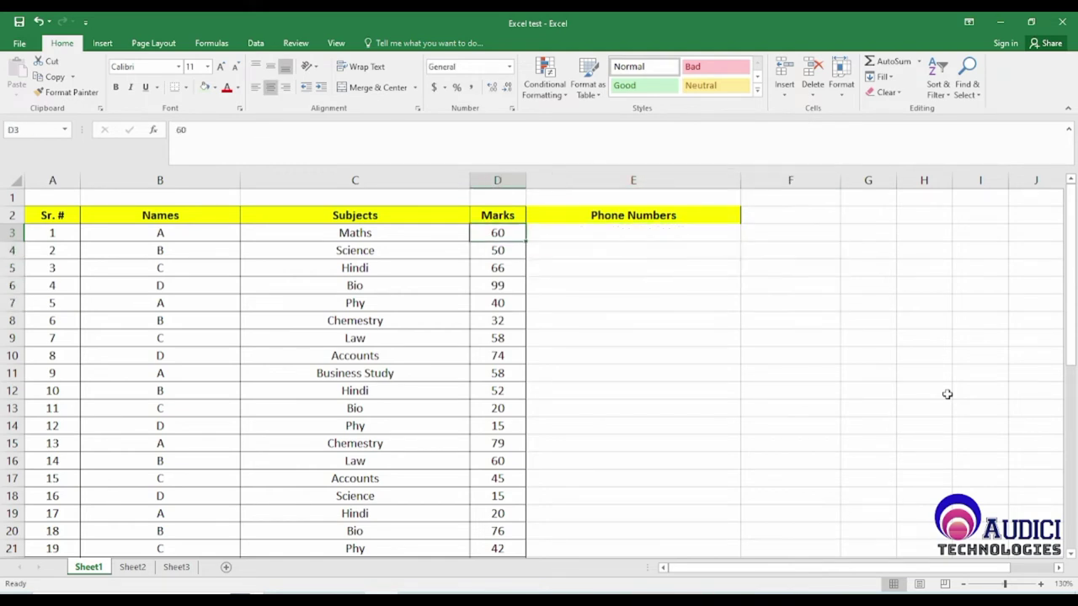
click(132, 568)
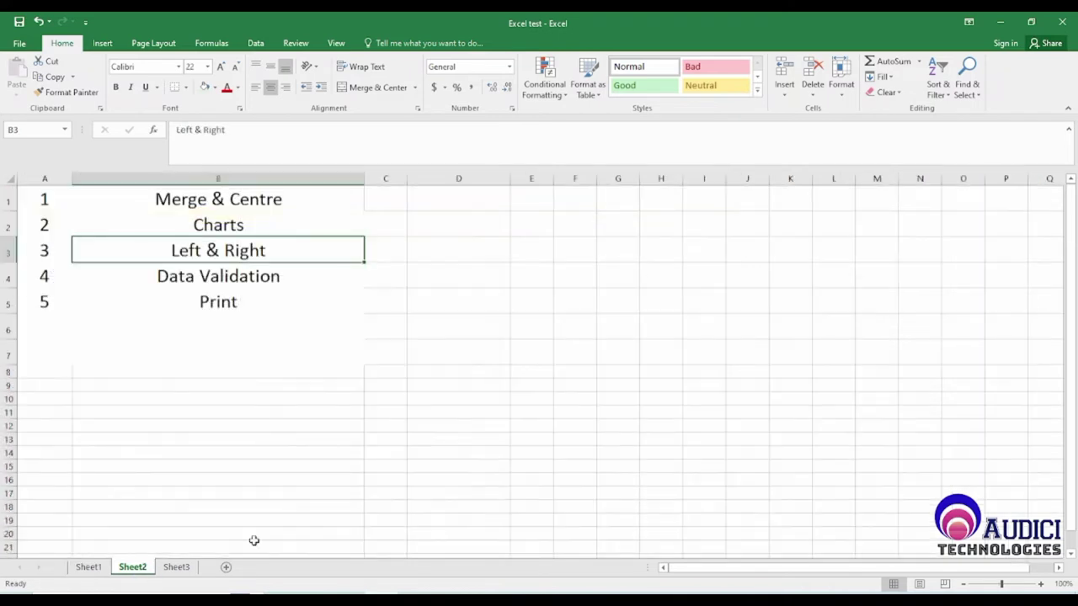
click(270, 281)
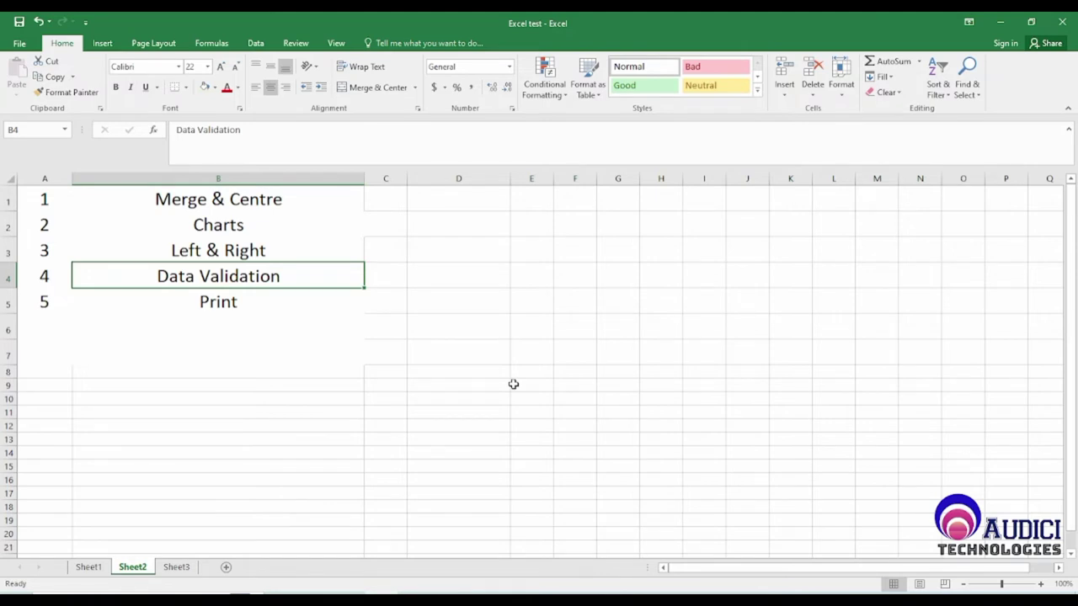
Back on Sheet1, delete the whole Phone Numbers column E with Ctrl+-.
click(87, 567)
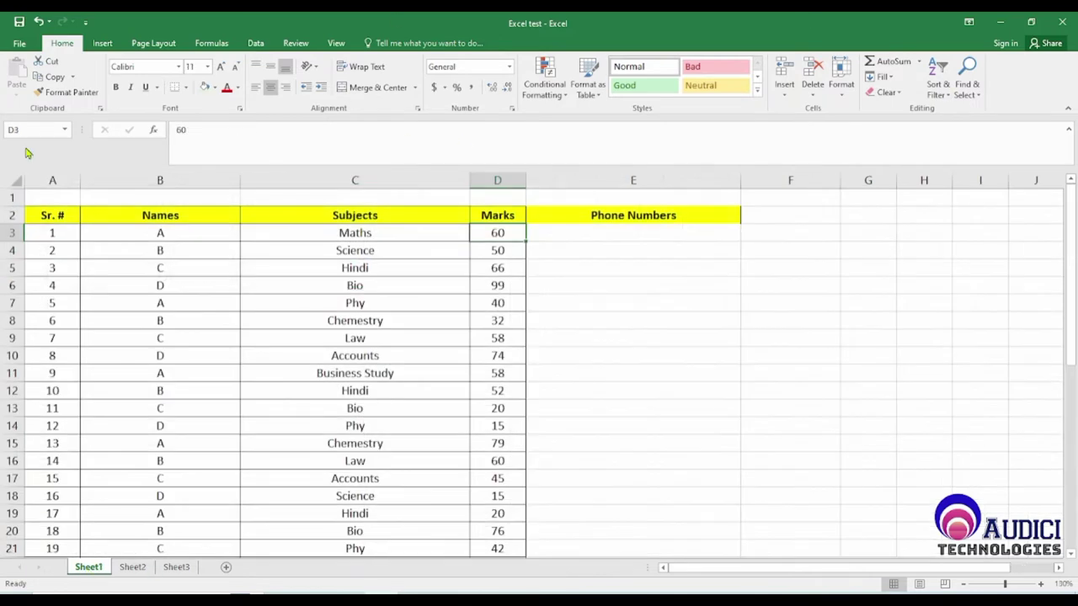
click(434, 337)
click(434, 354)
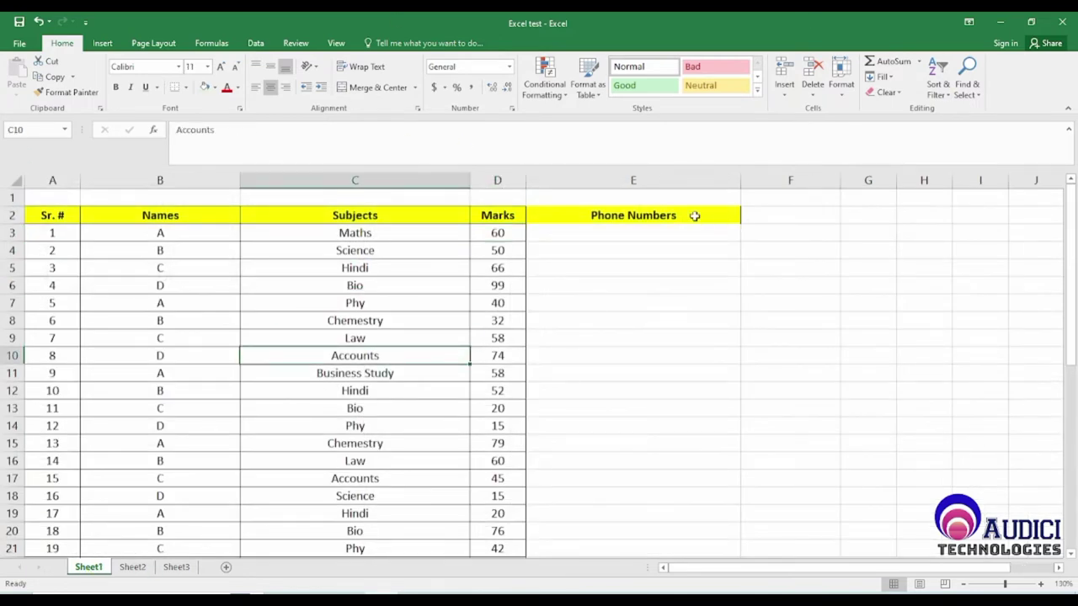
click(659, 172)
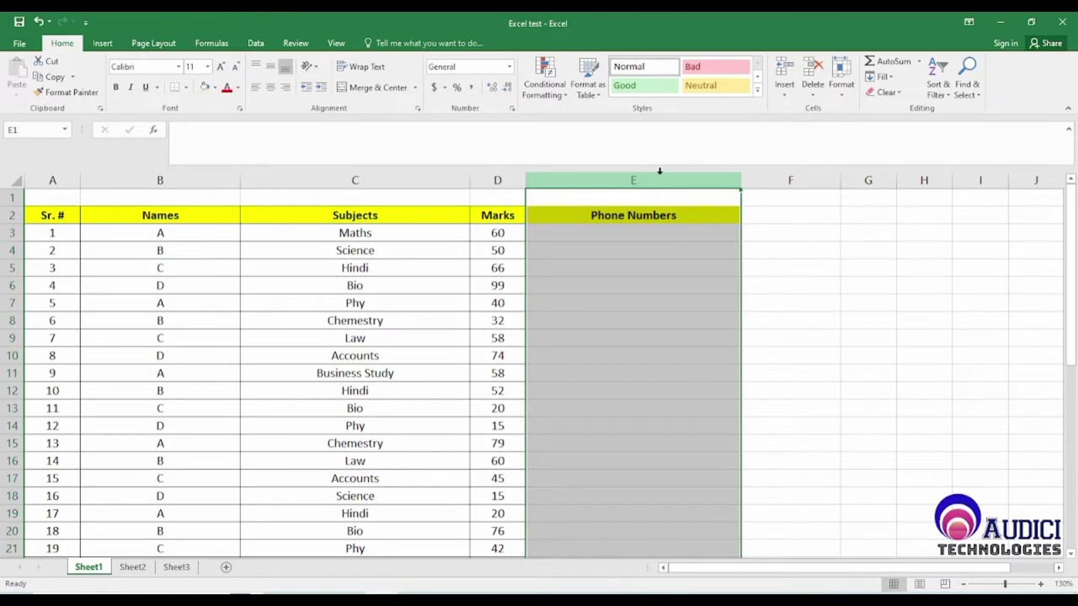
key(ctrl+minus)
key(ctrl+Home)
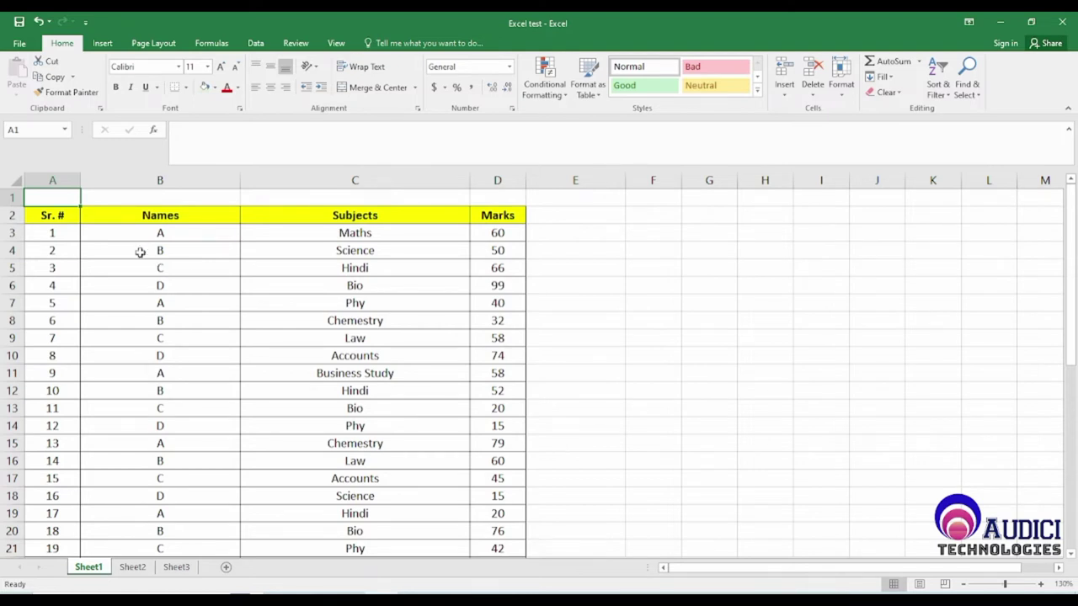
Select the marks table A2:D20, then the subjects in C3:C15 to review them.
drag(53, 214, 487, 529)
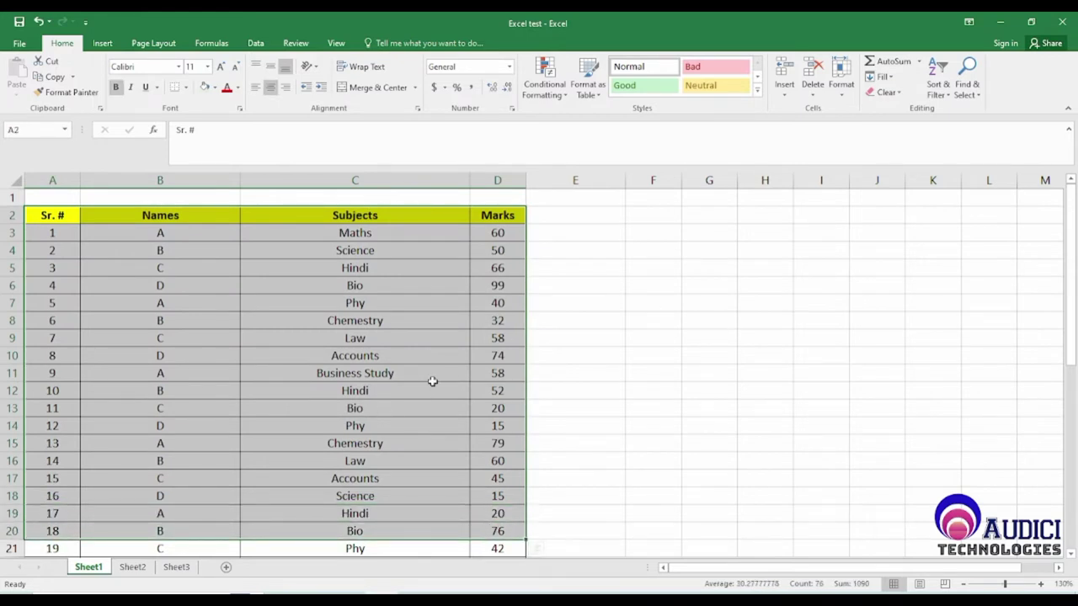
click(432, 383)
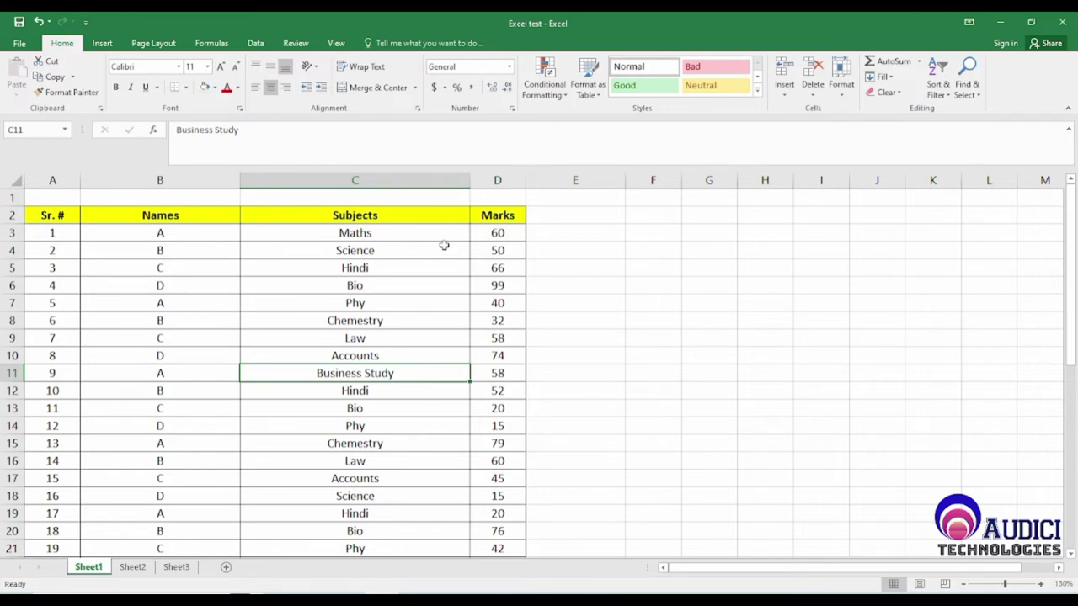
drag(401, 231, 295, 508)
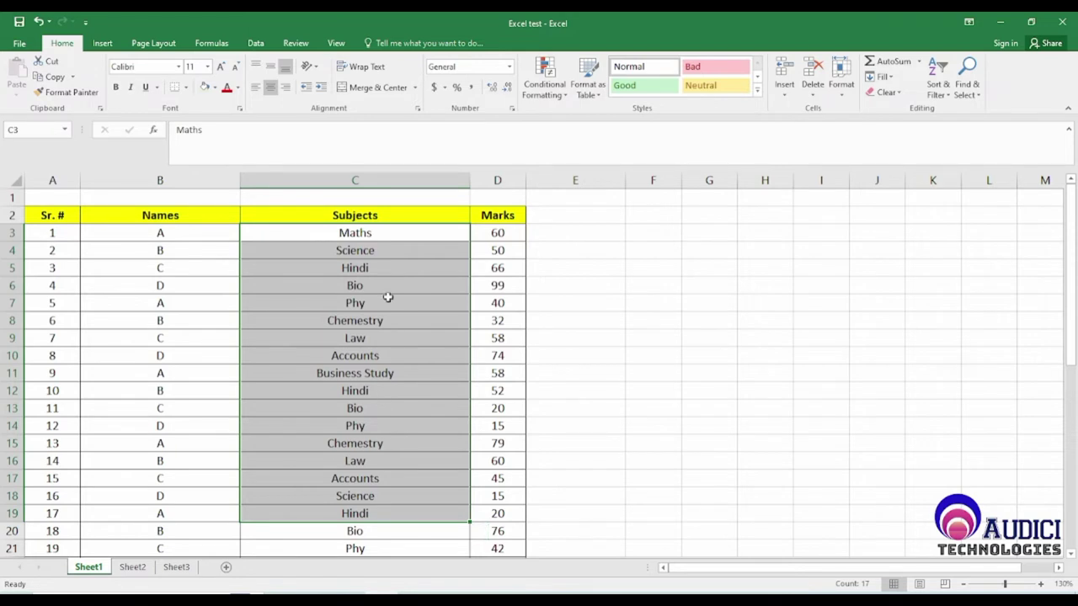
click(395, 234)
click(383, 251)
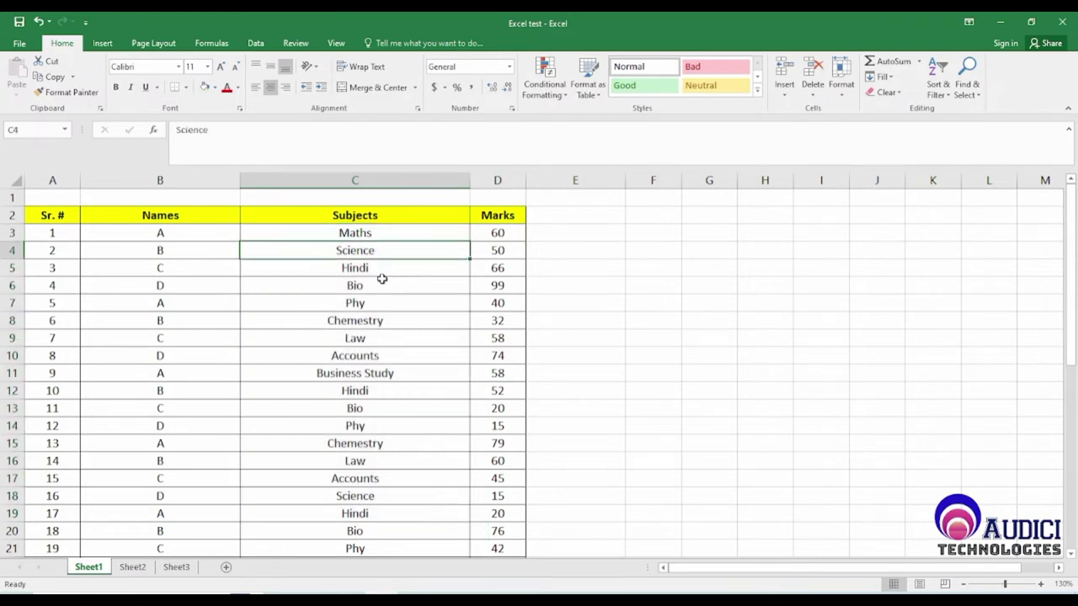
click(378, 296)
click(380, 318)
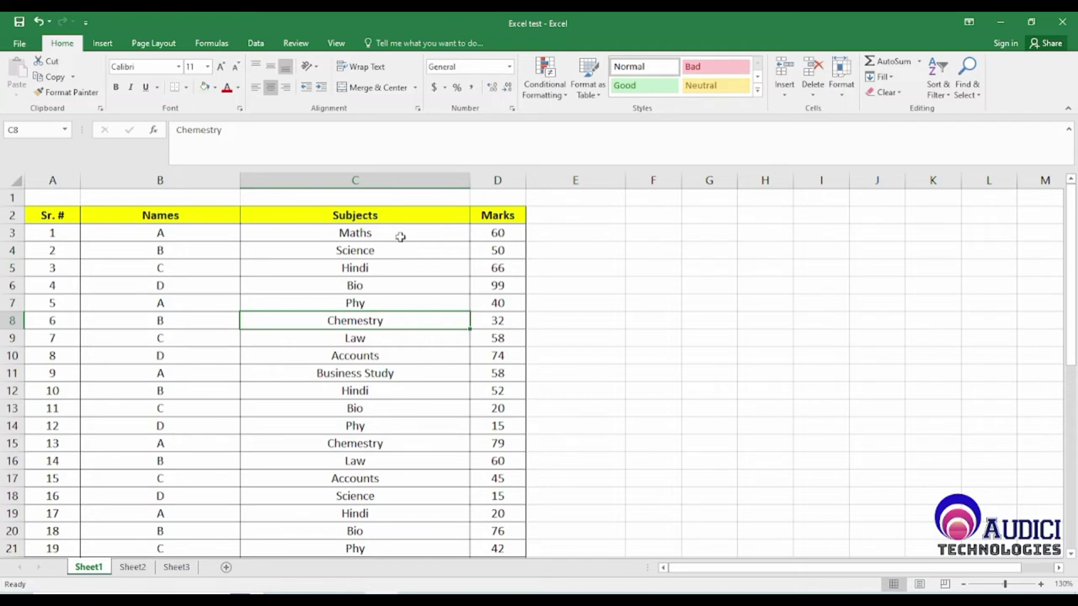
drag(399, 234, 408, 442)
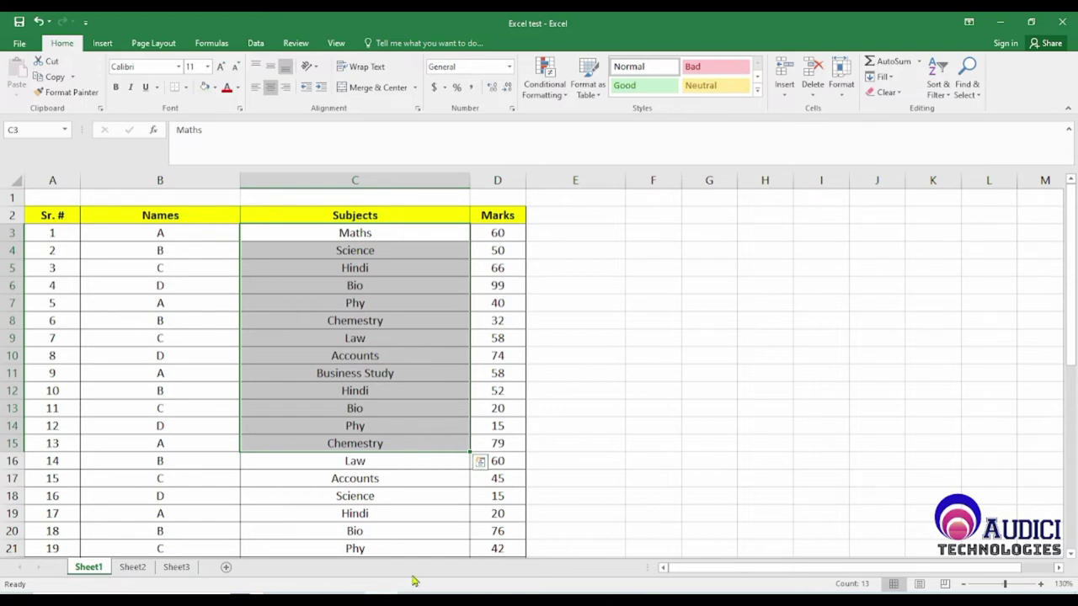
Review the marks in D3:D16 and bring up the Data ribbon tools.
drag(509, 235, 518, 459)
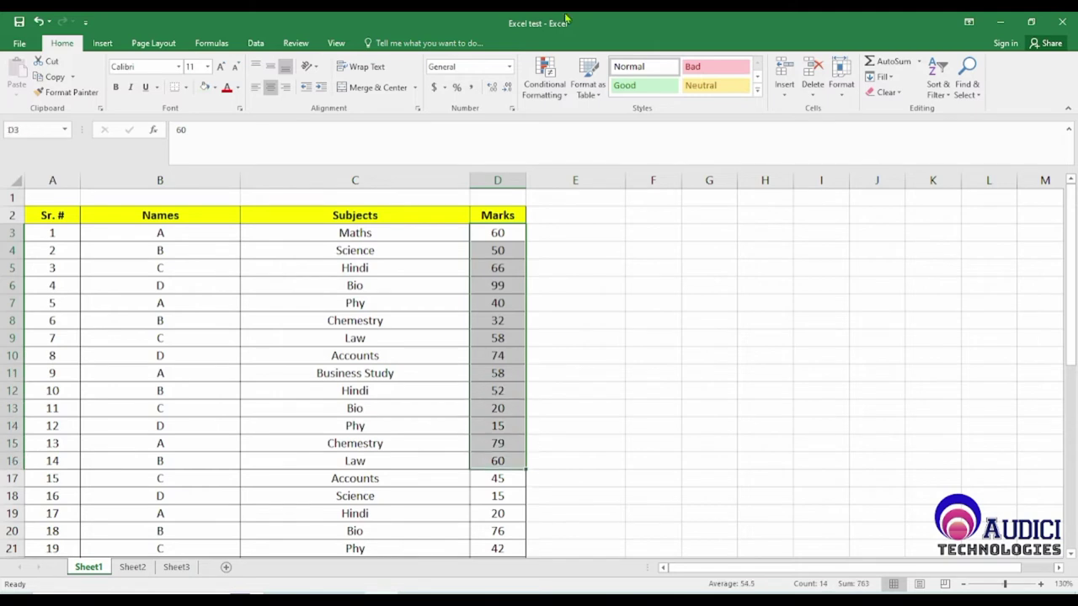
drag(603, 320, 603, 305)
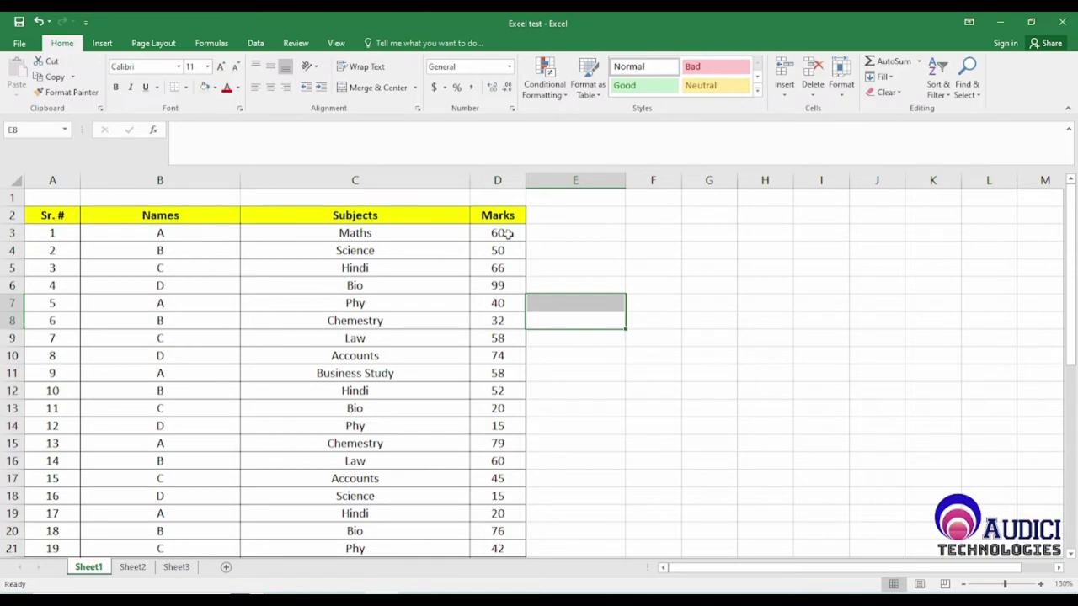
drag(508, 234, 522, 466)
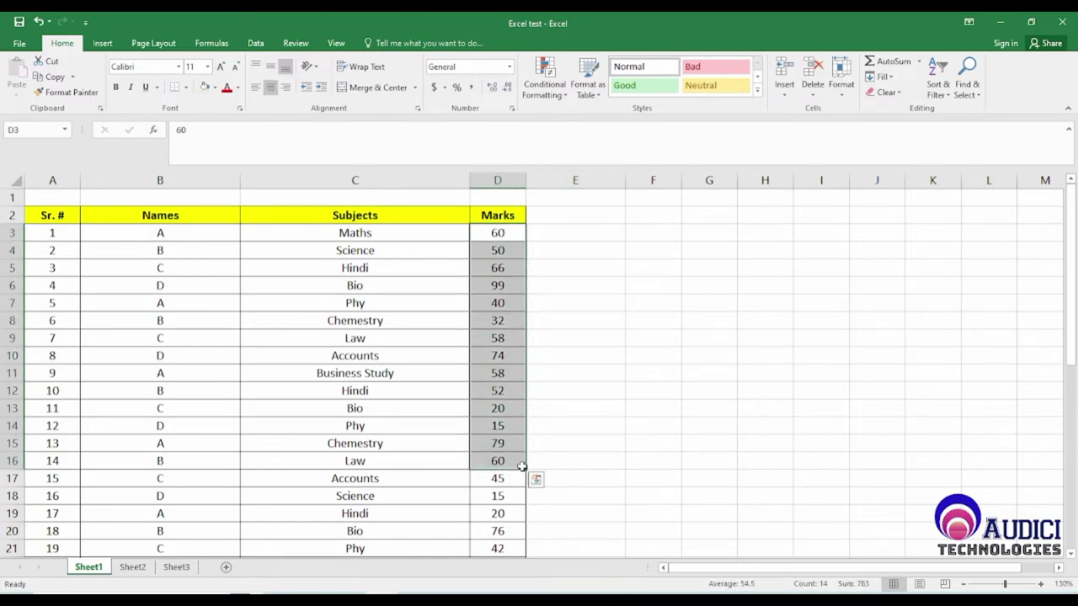
click(347, 305)
mouse_move(42, 217)
mouse_down()
mouse_move(537, 431)
mouse_move(496, 524)
mouse_up()
click(615, 301)
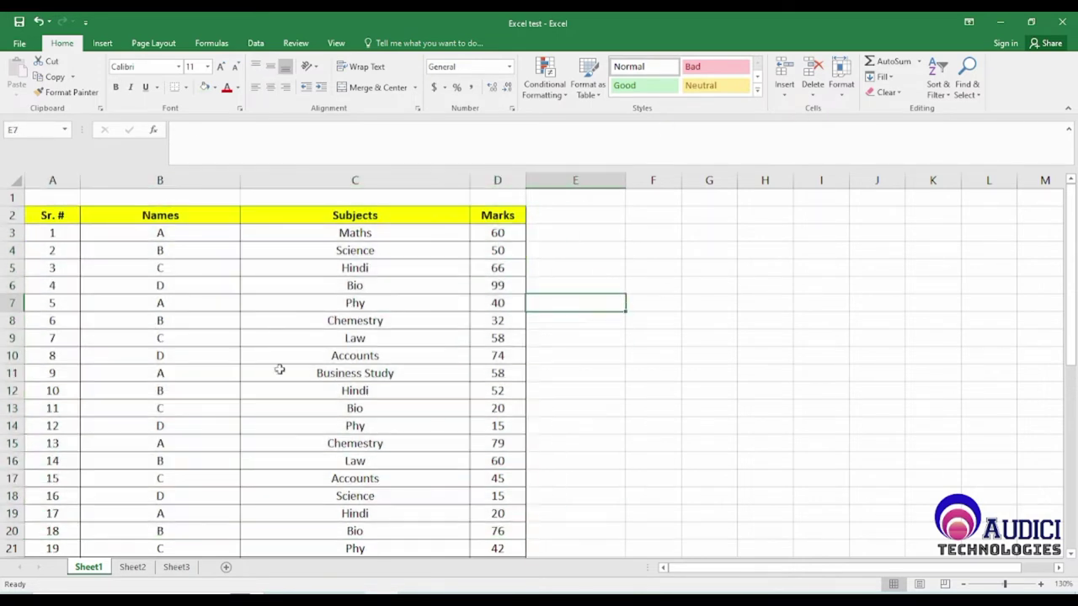
click(256, 43)
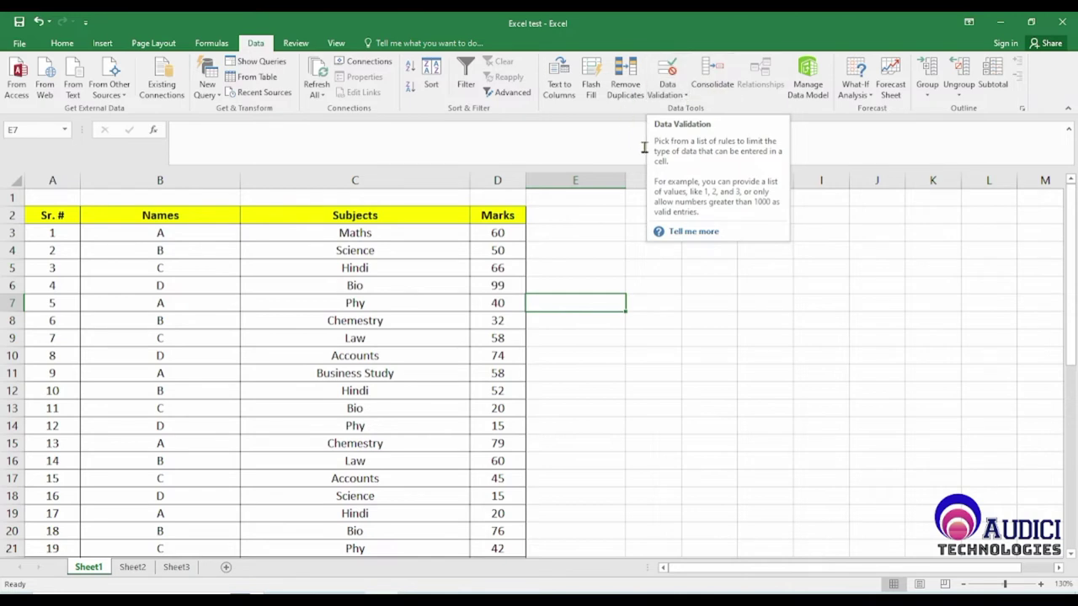
click(669, 71)
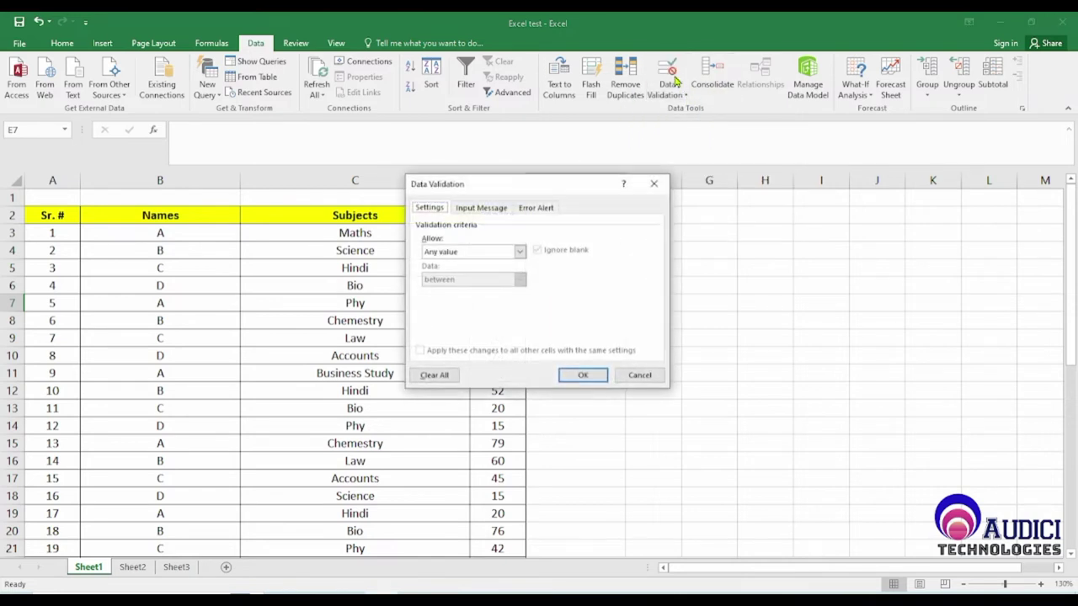
drag(542, 187, 760, 189)
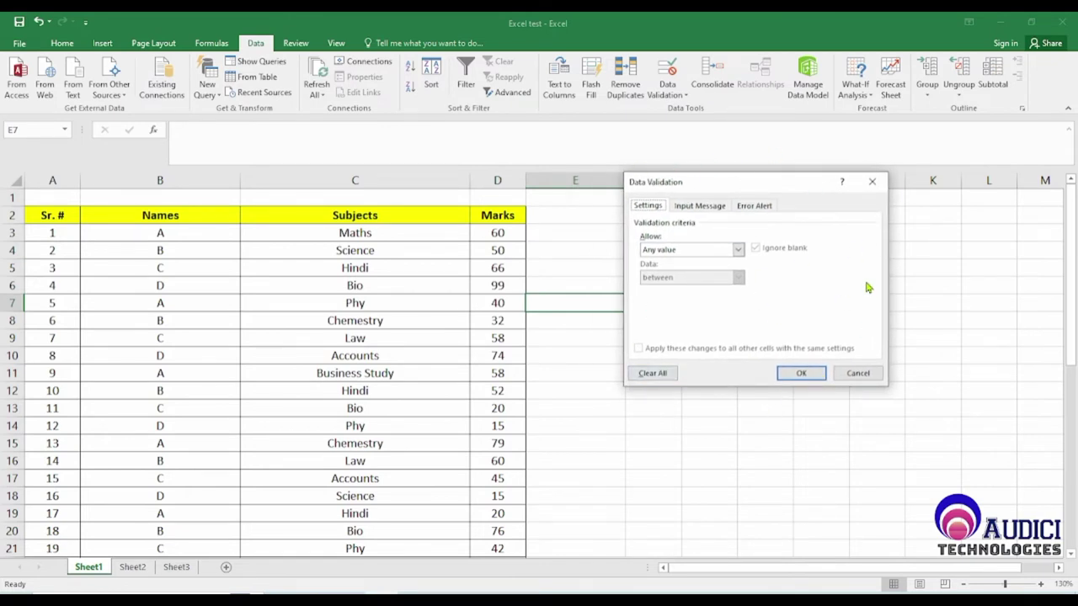
click(709, 207)
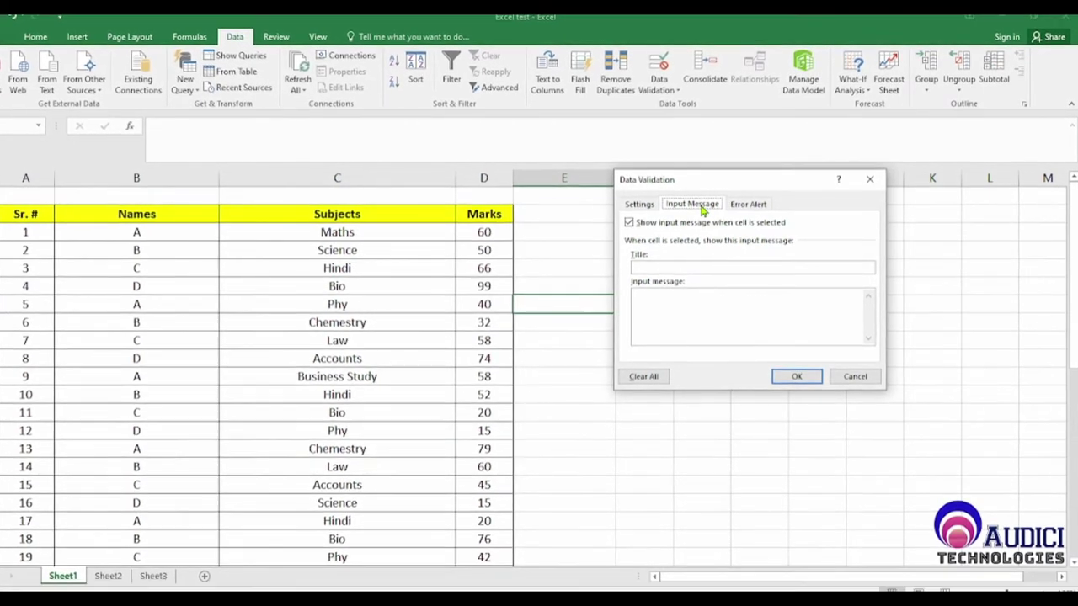
click(753, 207)
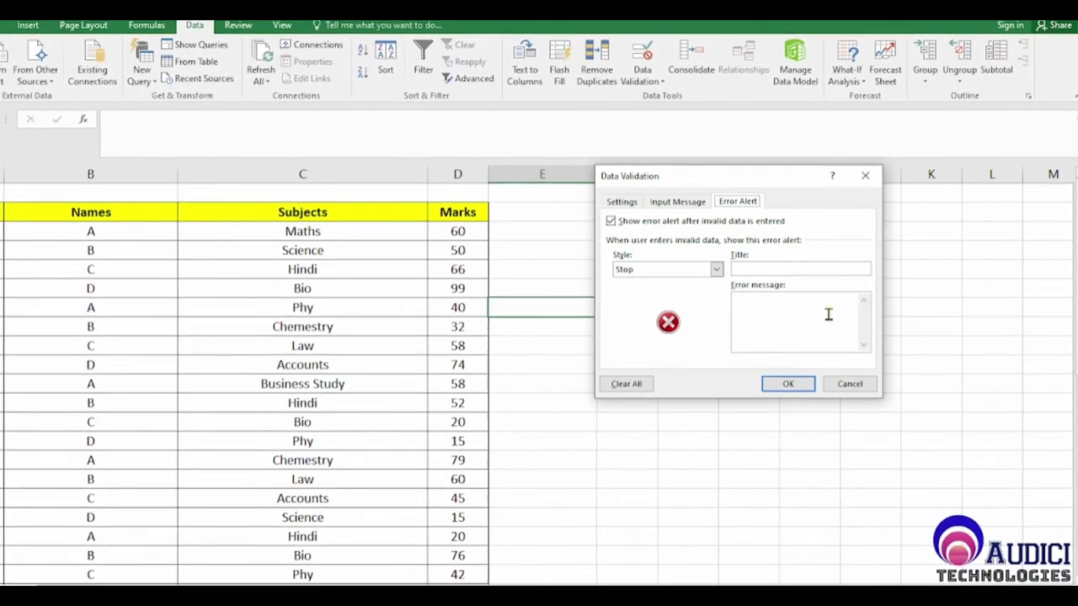
click(679, 204)
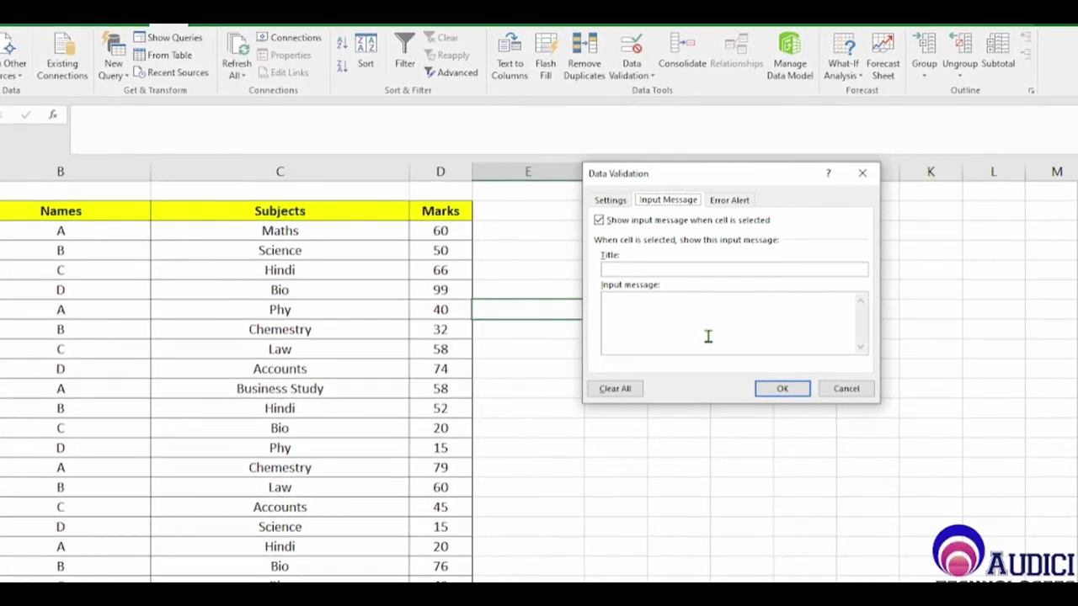
click(606, 201)
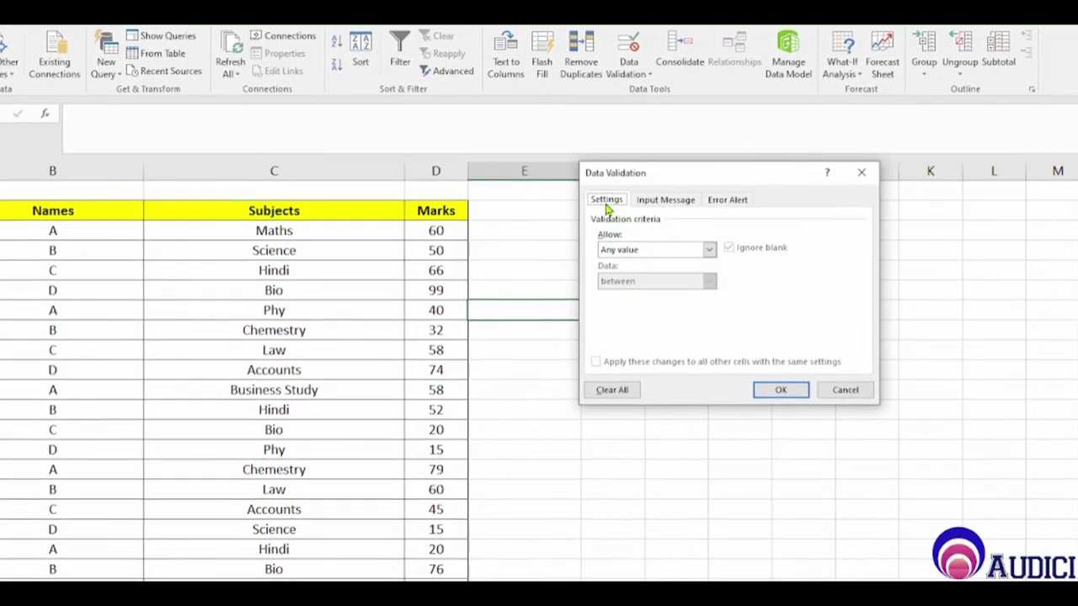
click(708, 249)
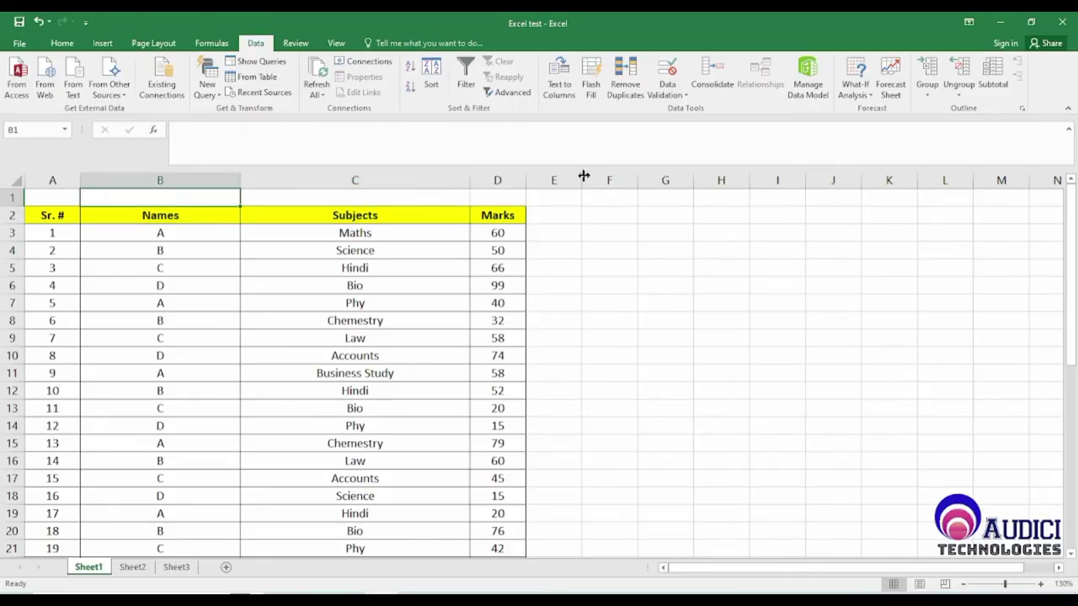
Type the New Subjects heading in E2, widen column E to fit, and select downward from E3.
key(Right)
key(Right)
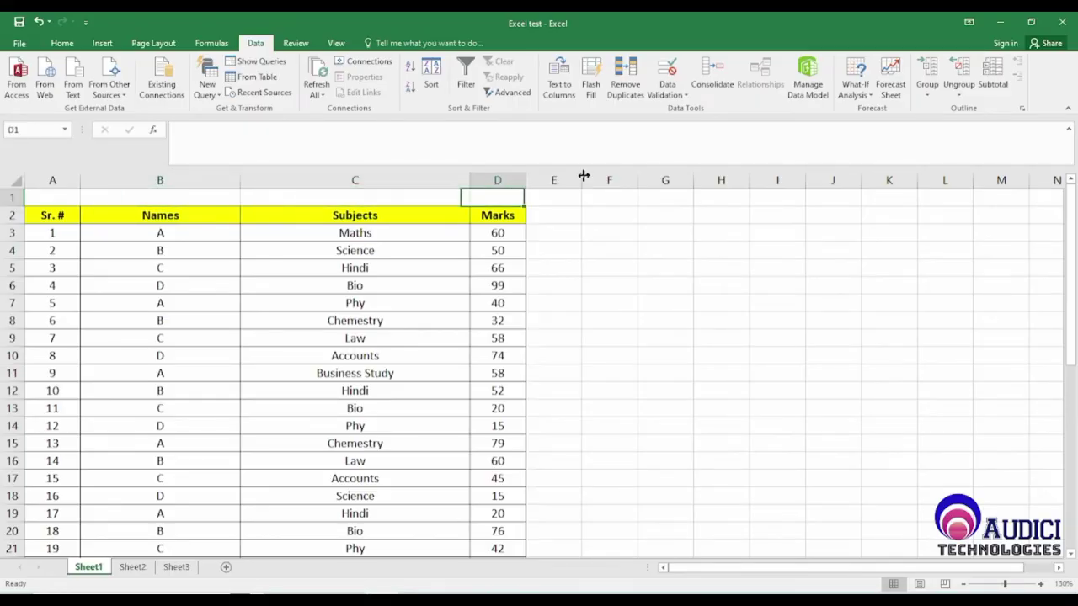
key(Right)
key(Down)
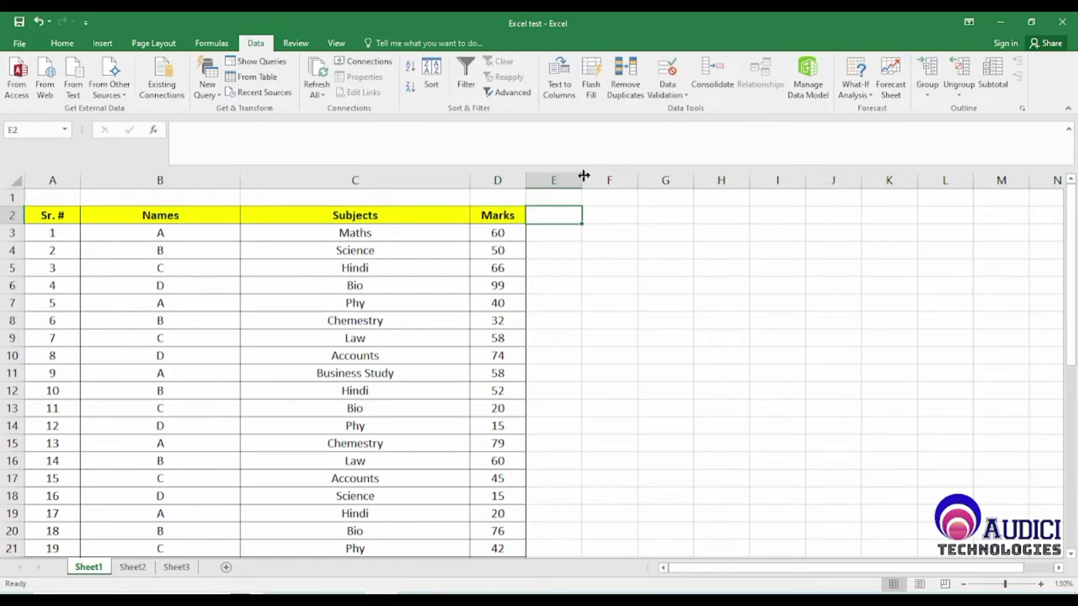
text(New)
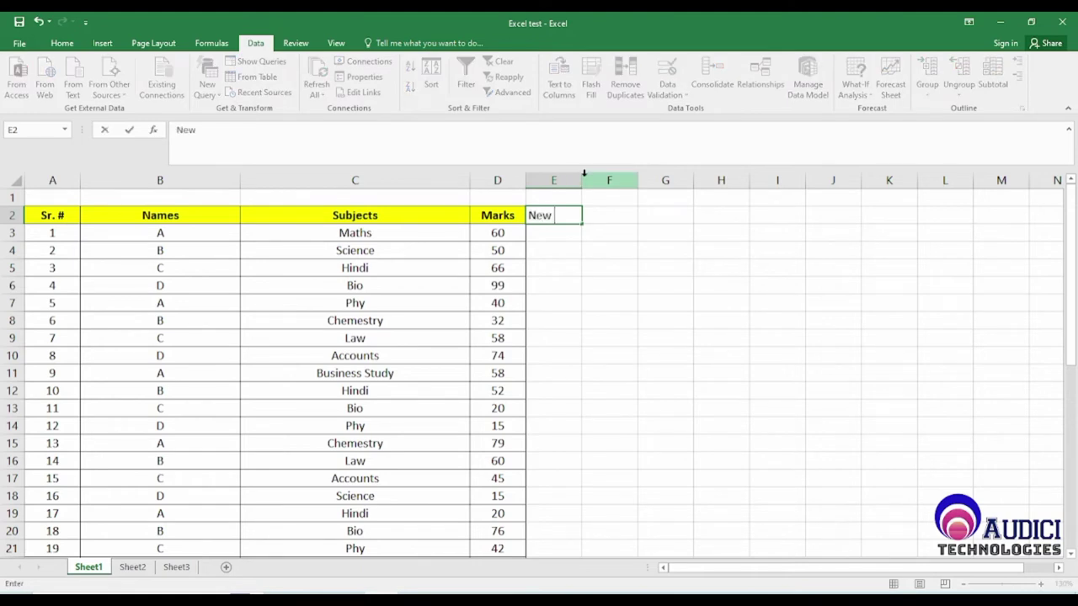
text(Su)
text(bjects)
key(Return)
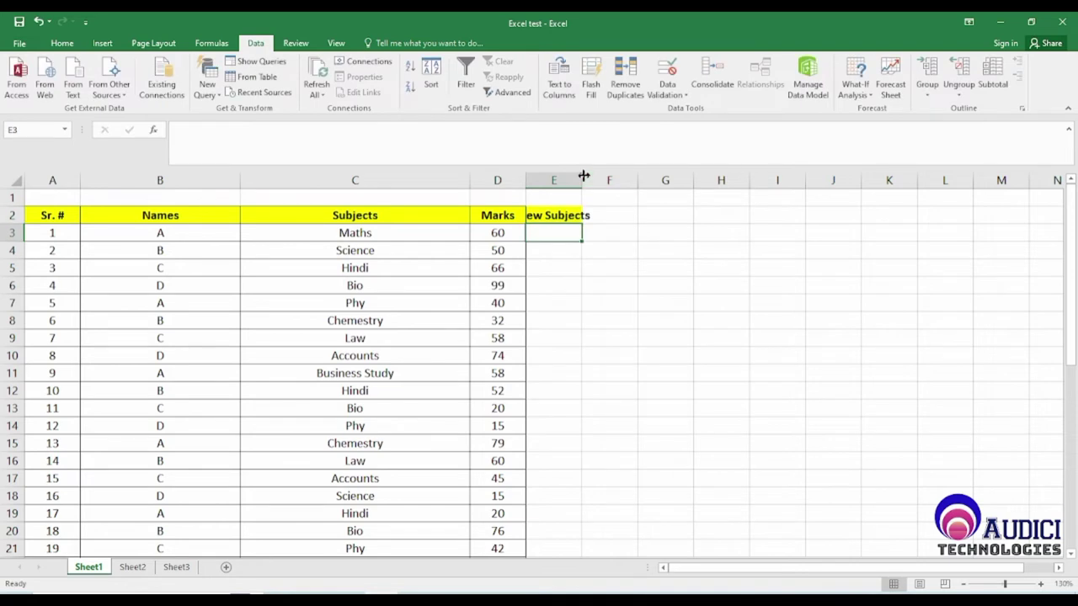
drag(583, 175, 674, 177)
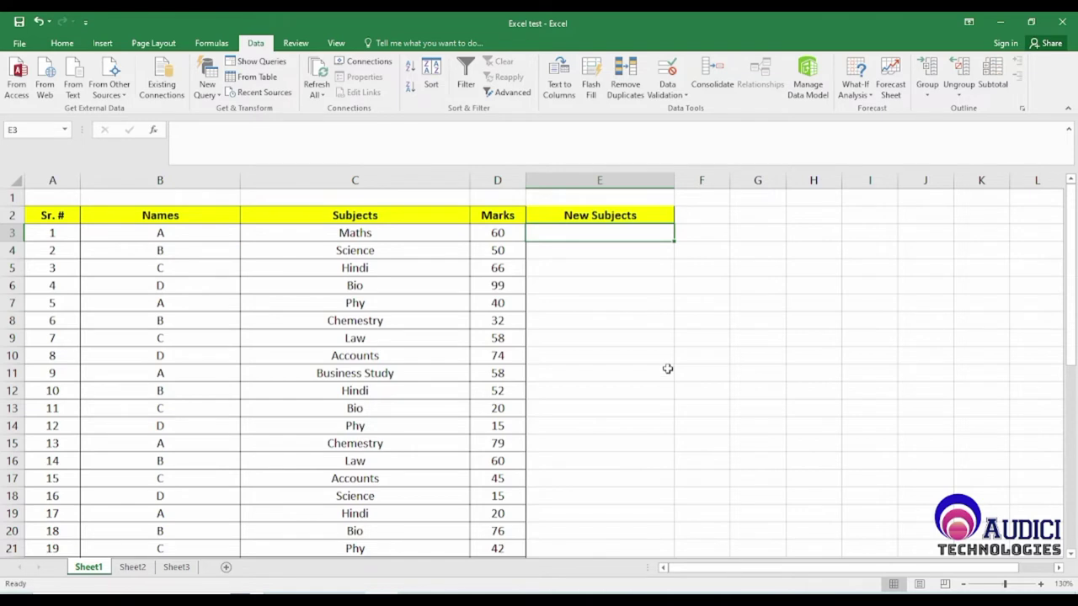
key(shift+Down)
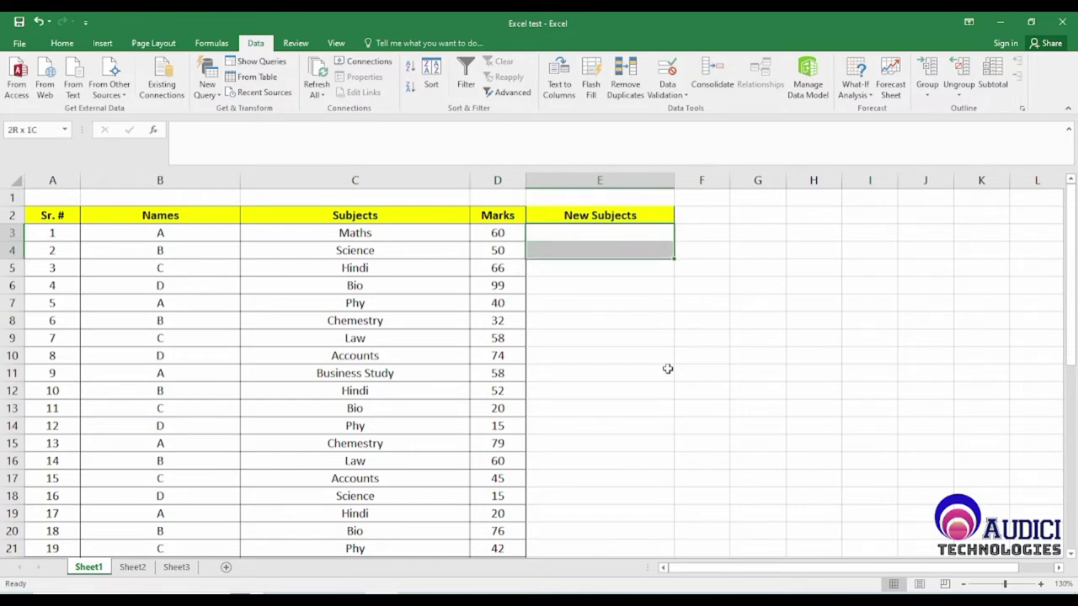
key(shift+Down)
key(shift+Down)
key(shift+Down)
key(shift+Down)
key(shift+Down)
key(shift+Down)
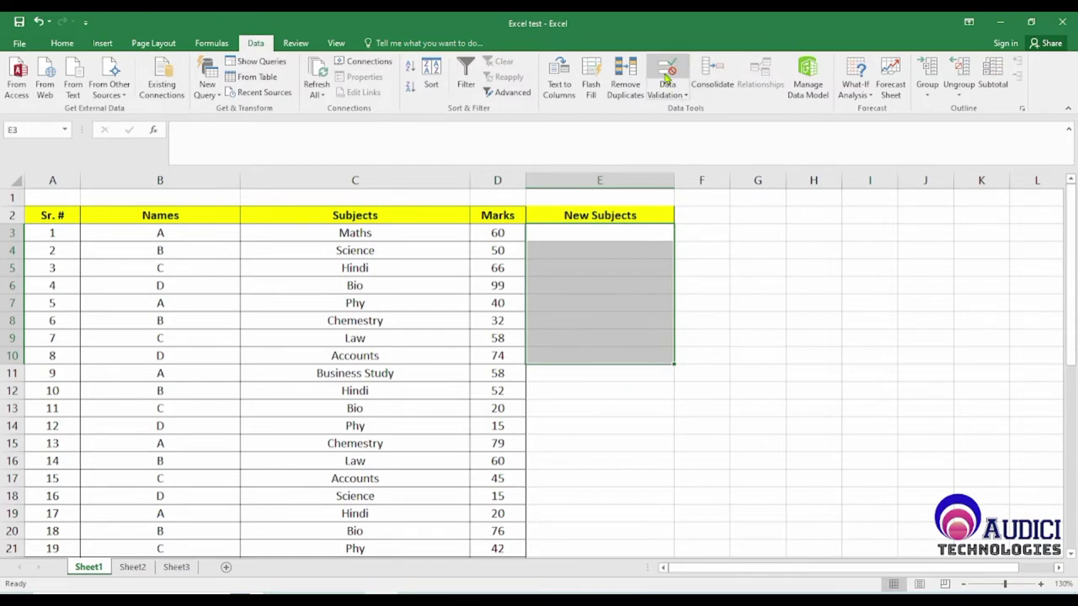
Give E3:E10 List data validation with comma-separated names as its source.
click(666, 76)
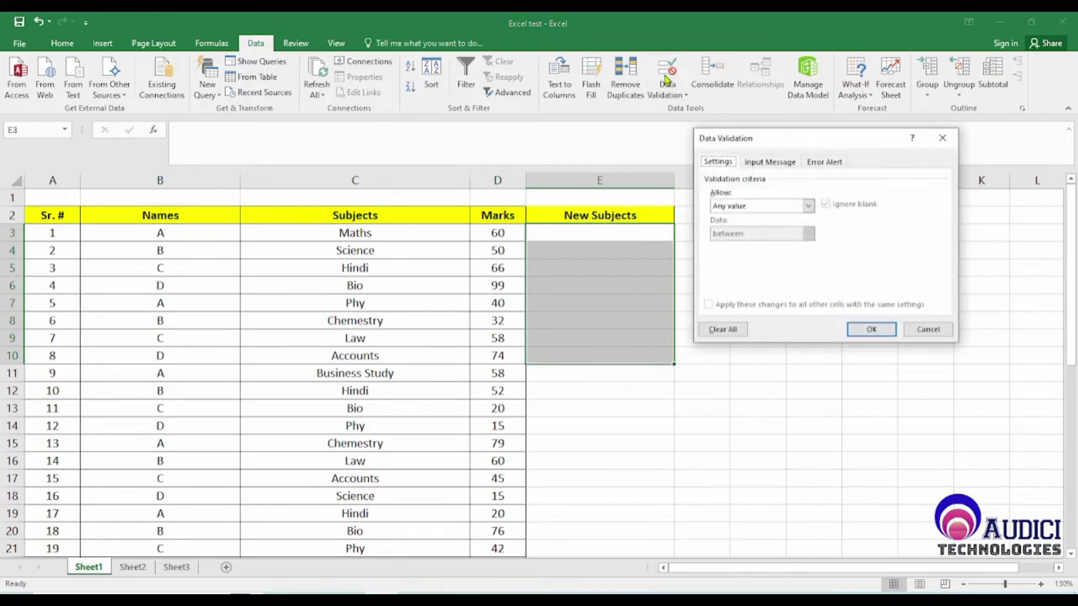
click(807, 205)
click(729, 246)
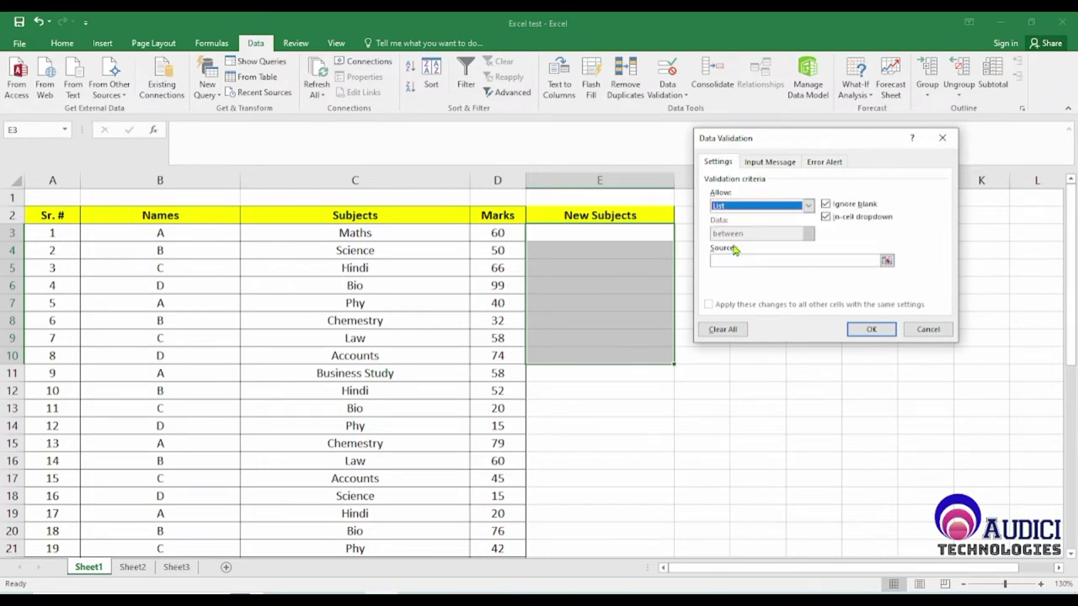
click(738, 261)
text(Seema,Reena,Rahul,Akash,Amit)
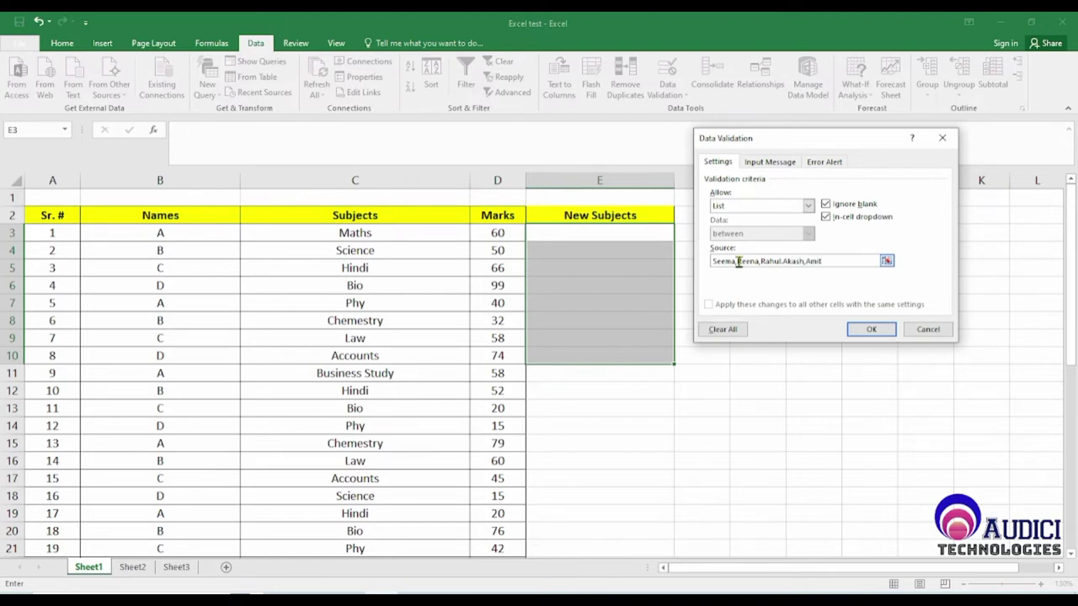
click(871, 329)
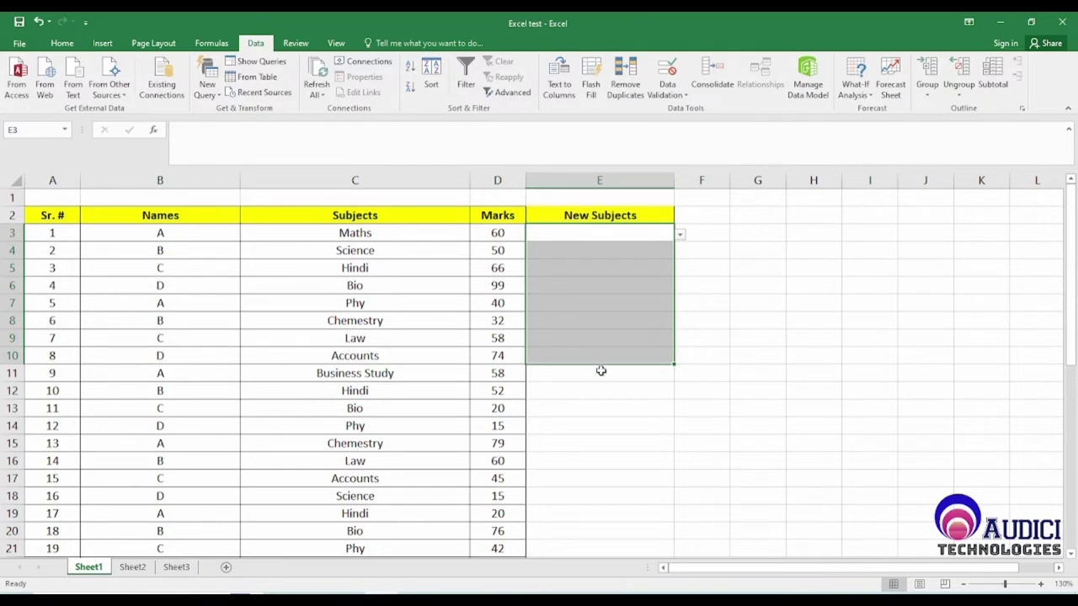
Pick the first listed name from the dropdown into E10 and into E3.
click(639, 390)
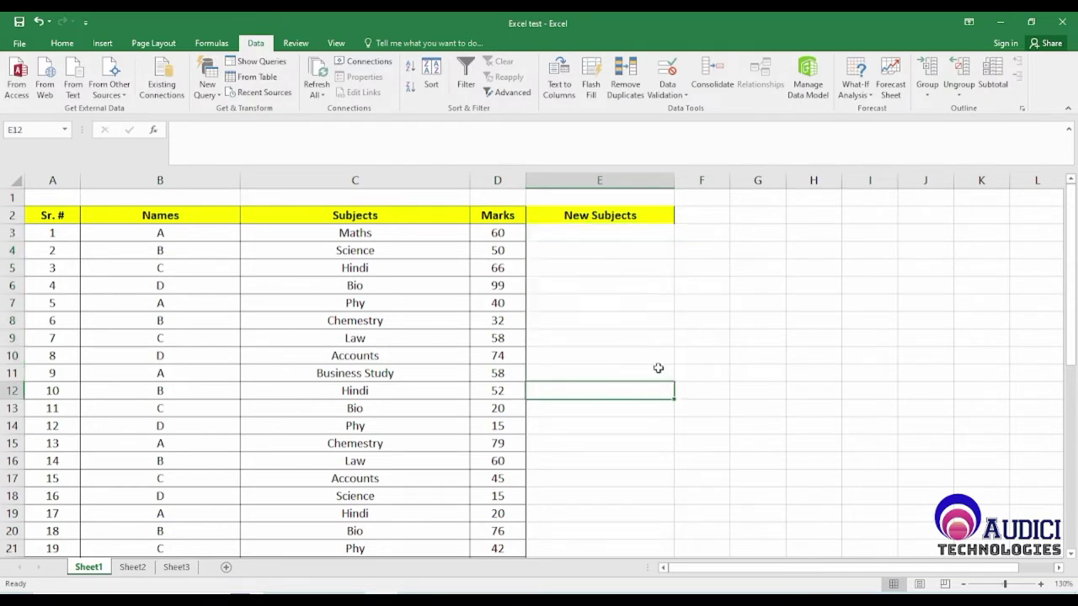
click(653, 357)
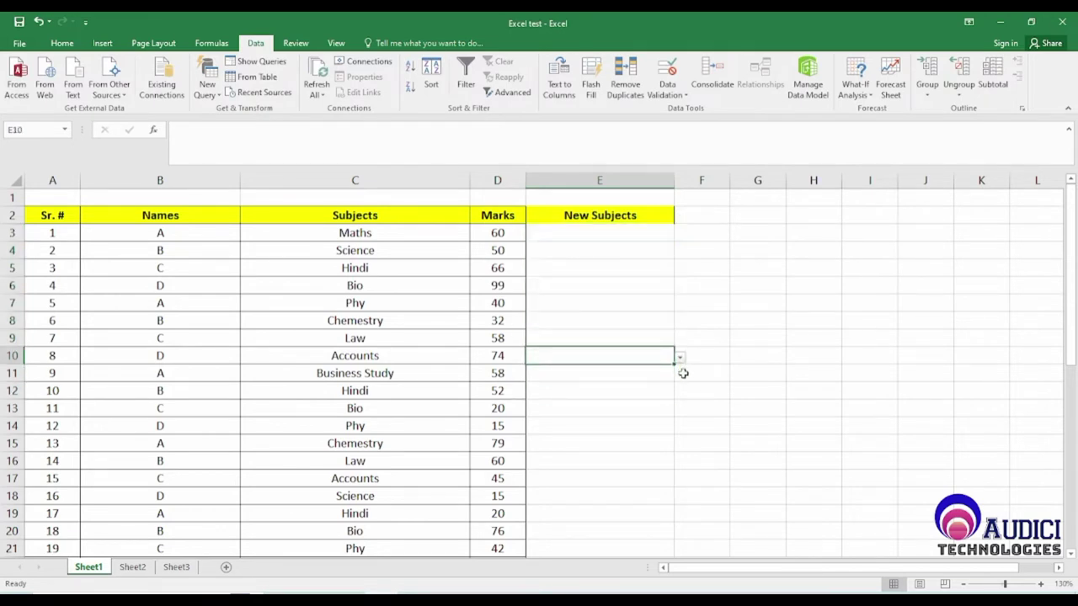
click(637, 373)
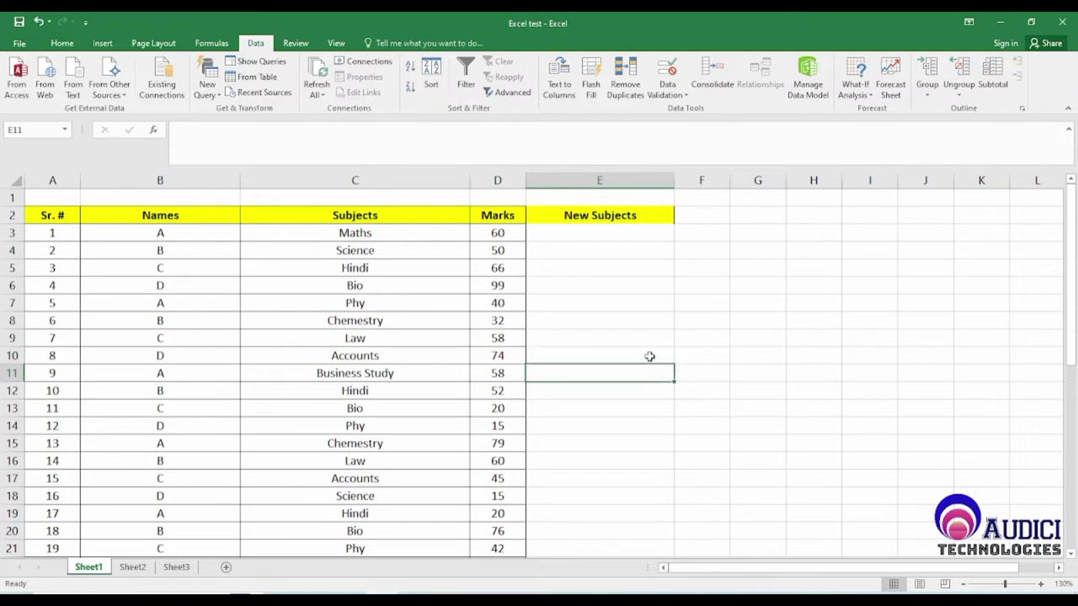
click(649, 356)
click(679, 358)
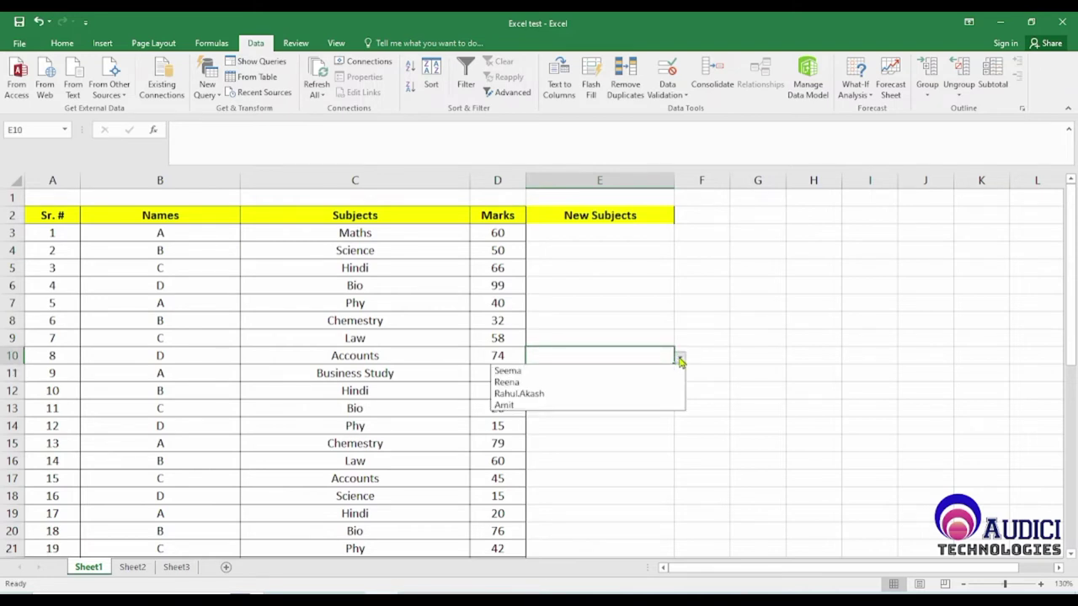
click(500, 371)
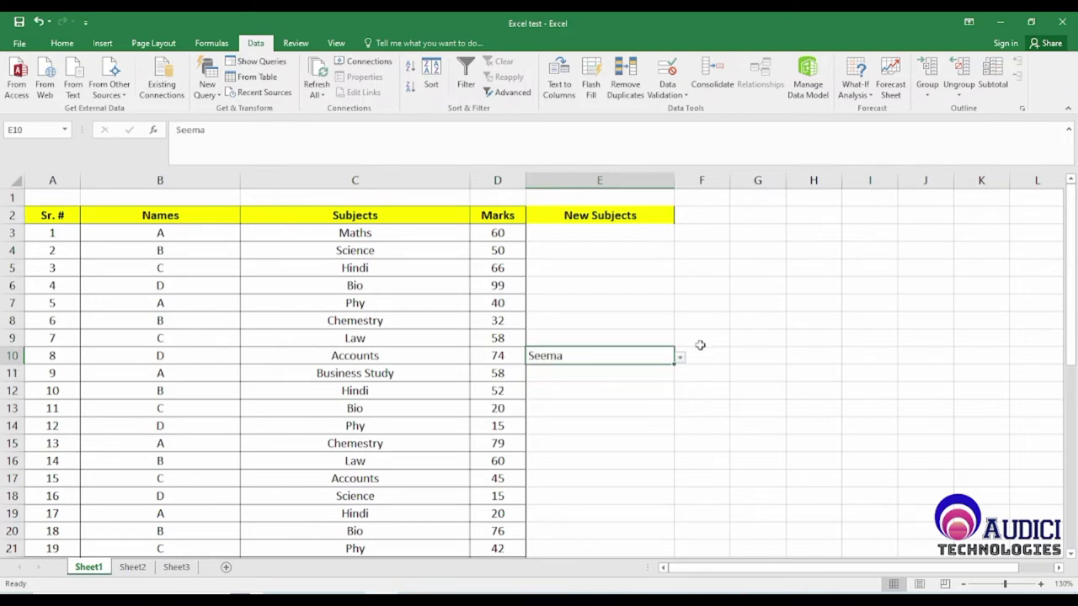
click(595, 234)
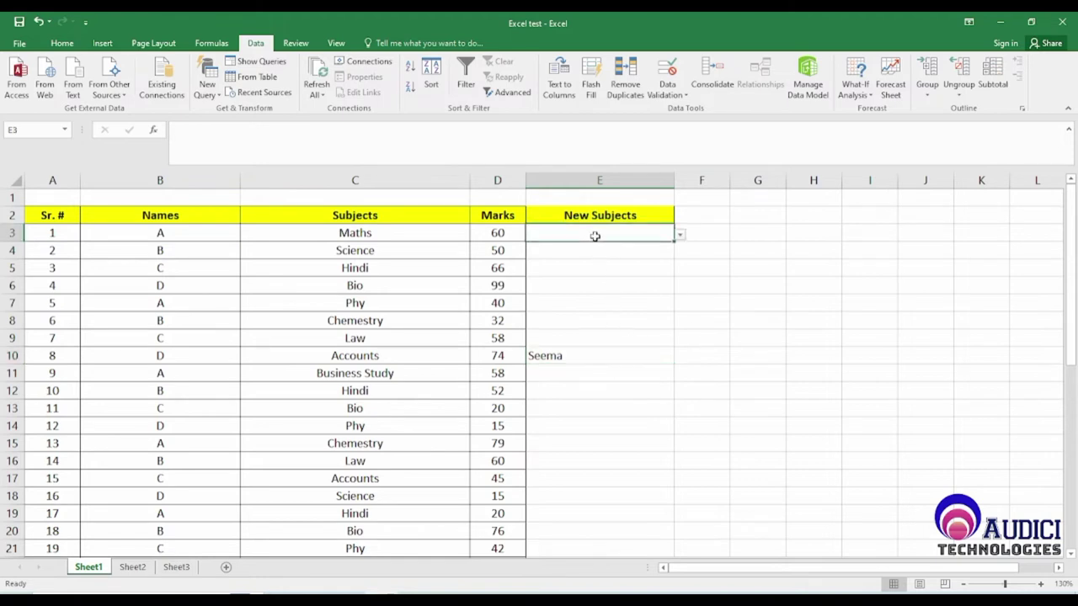
click(680, 235)
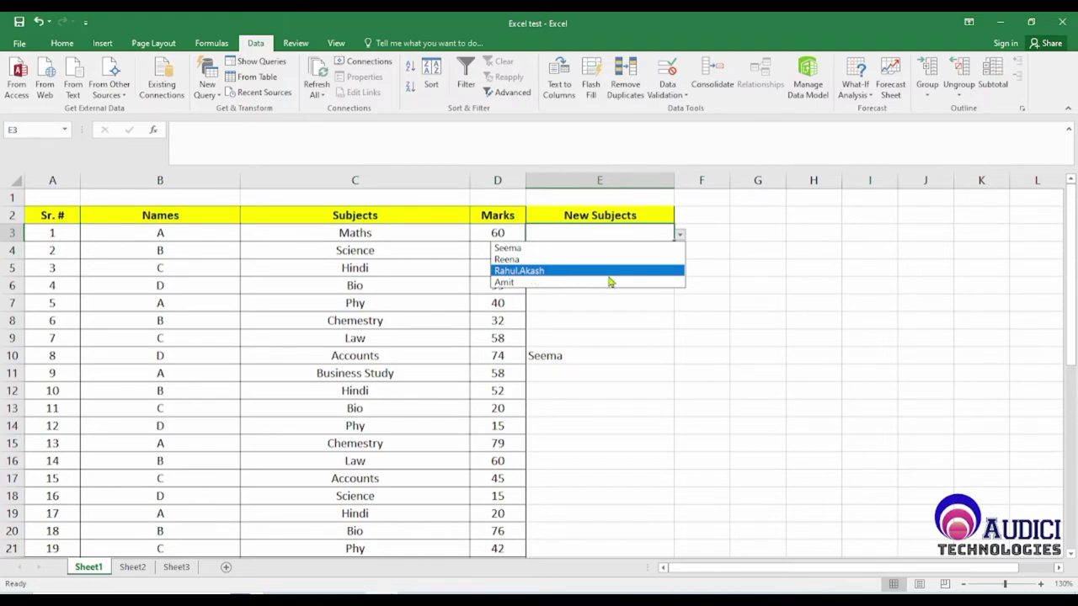
click(545, 253)
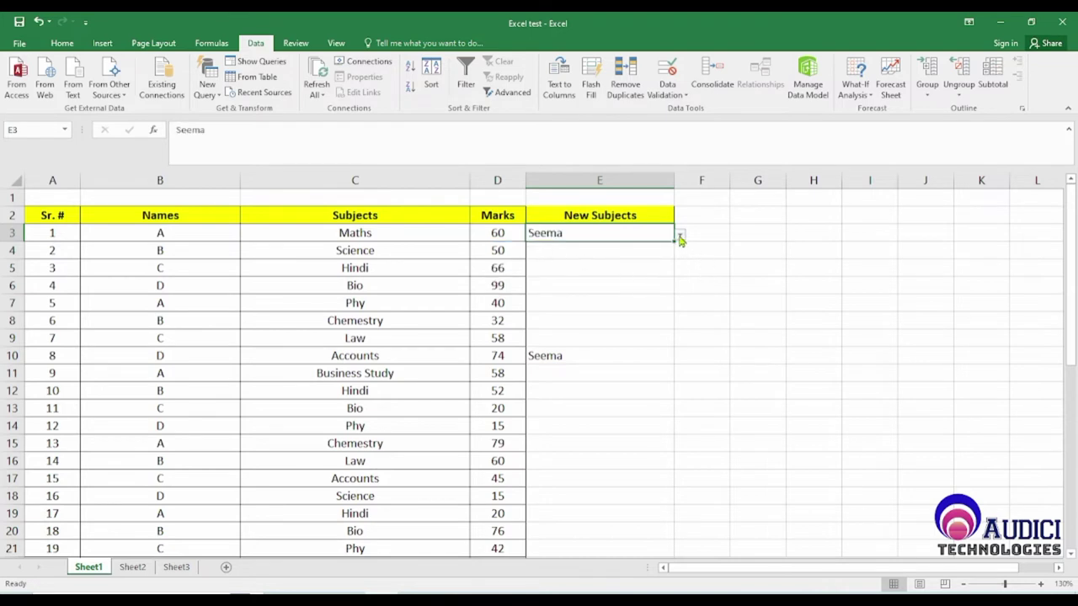
Enter the unlisted value 'anl' in E4, dismiss the rejection, and reselect the New Subjects cells.
click(616, 256)
text(a)
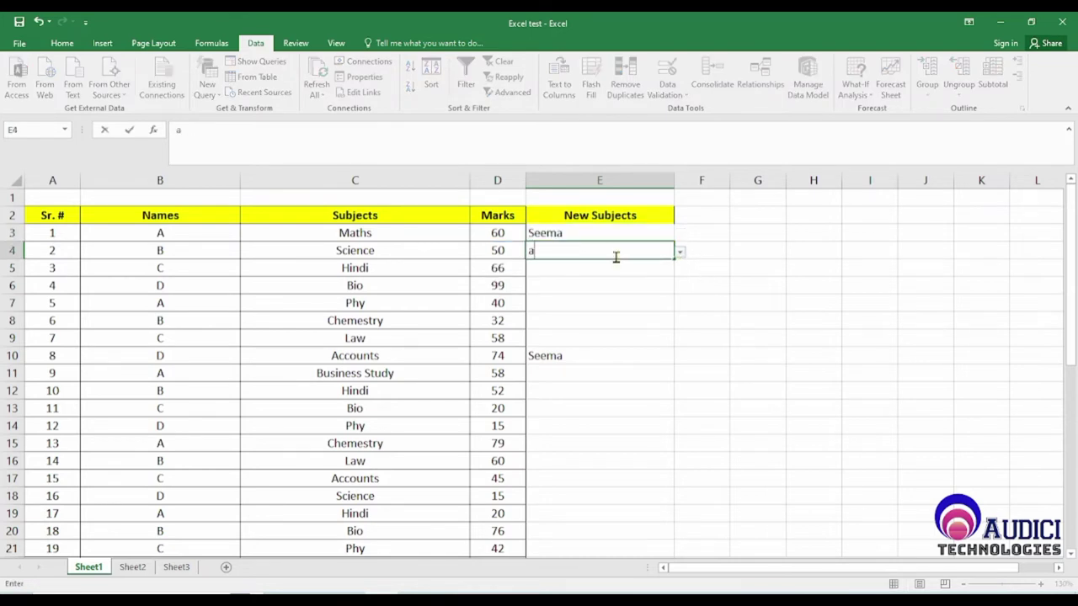
key(BackSpace)
key(BackSpace)
text(anl)
key(Return)
key(Escape)
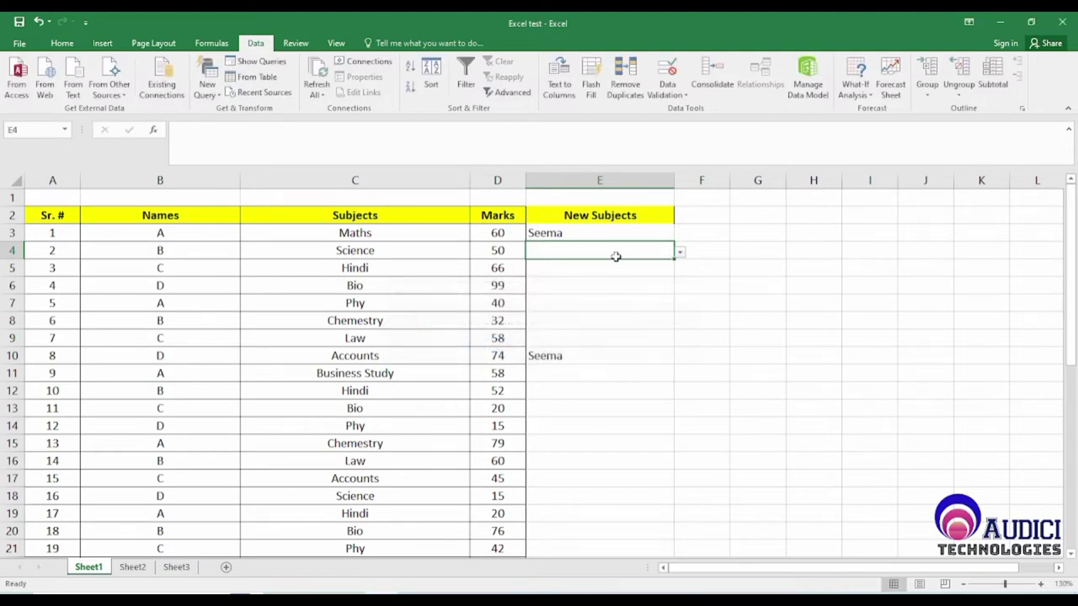
key(Up)
key(shift+Down)
key(shift+Down)
key(shift+Down)
key(shift+Down)
key(shift+Down)
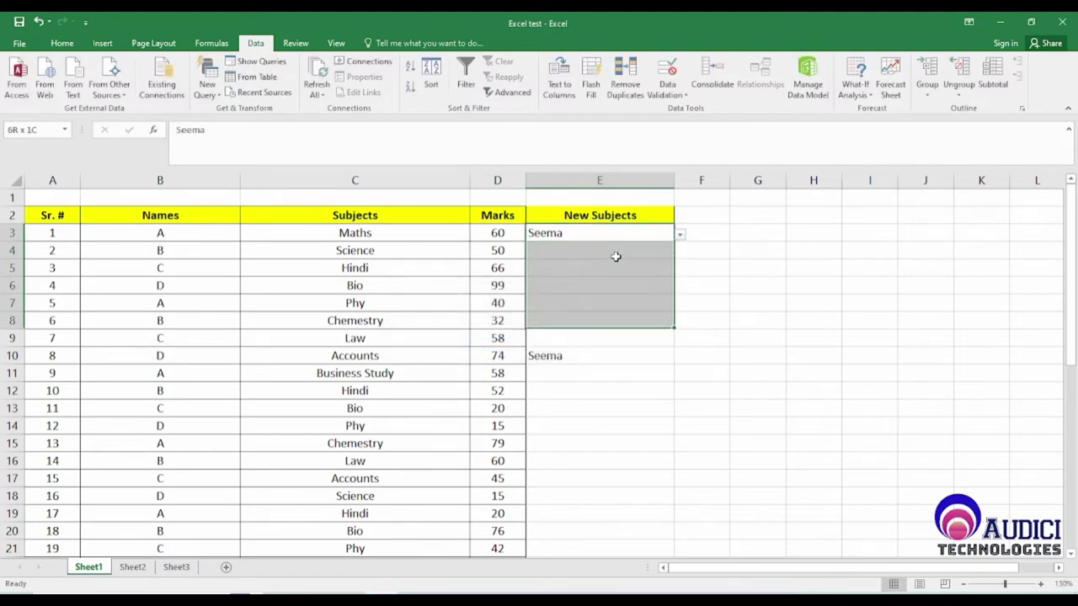
key(shift+Down)
key(shift+Down)
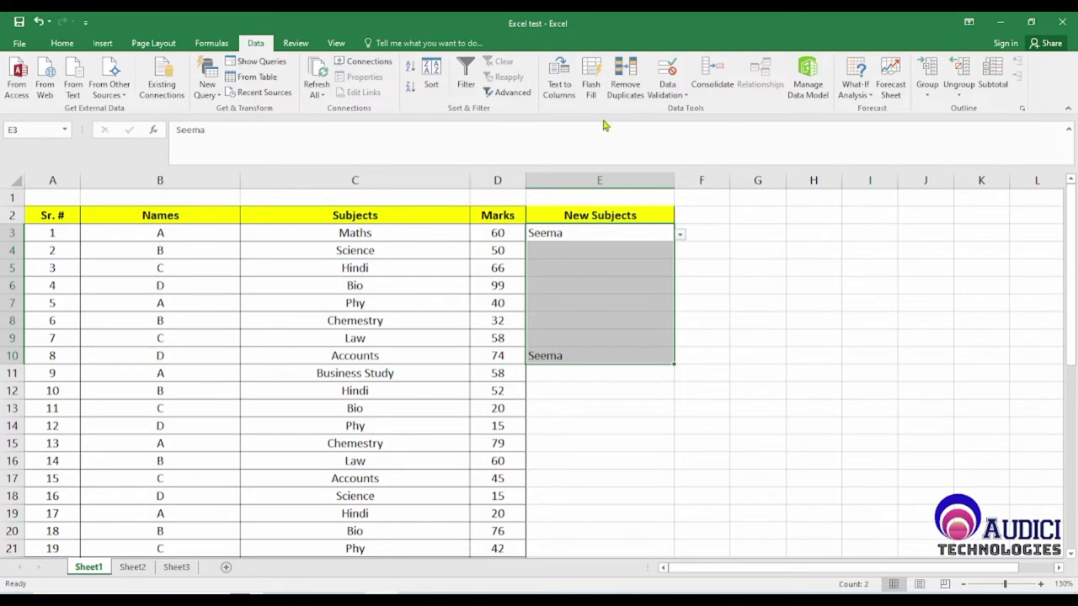
Clear all data validation from the selected New Subjects cells.
click(669, 71)
click(728, 330)
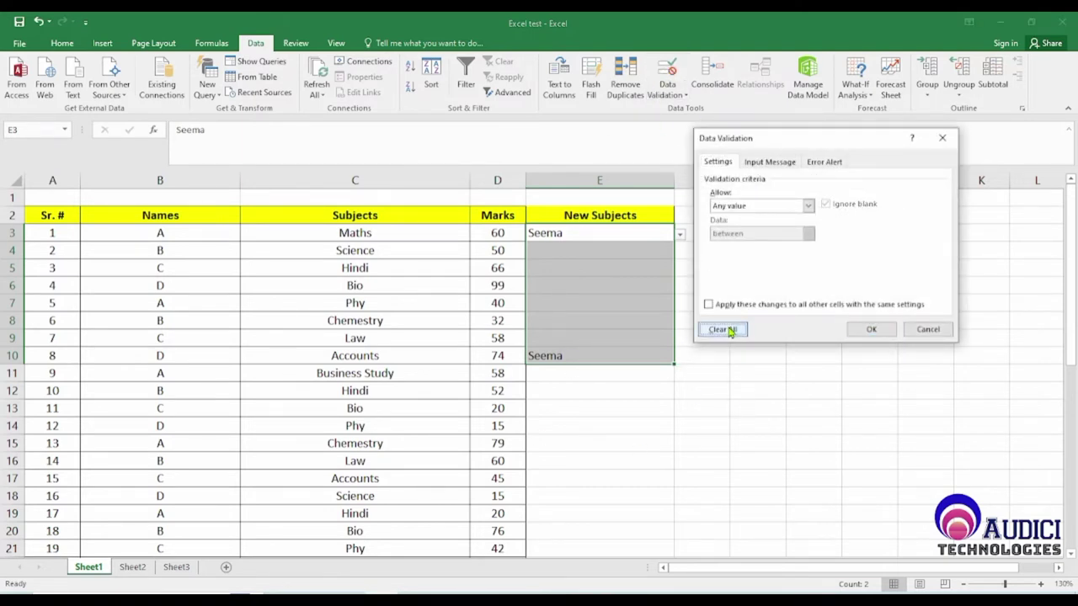
click(871, 329)
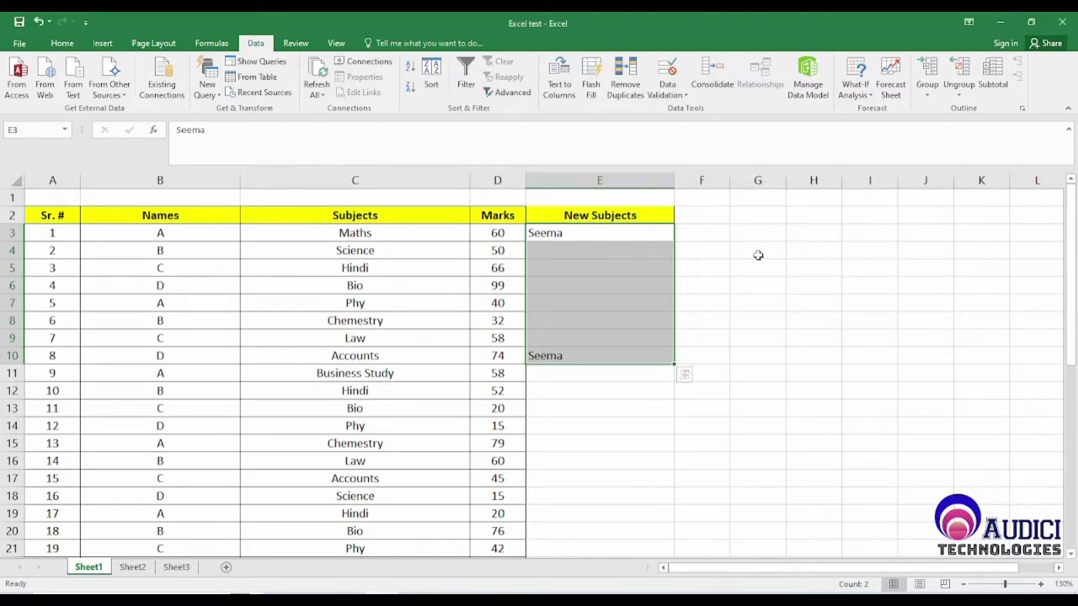
Delete the two picked names from E3:E10.
click(796, 265)
click(620, 237)
key(ctrl+shift+Down)
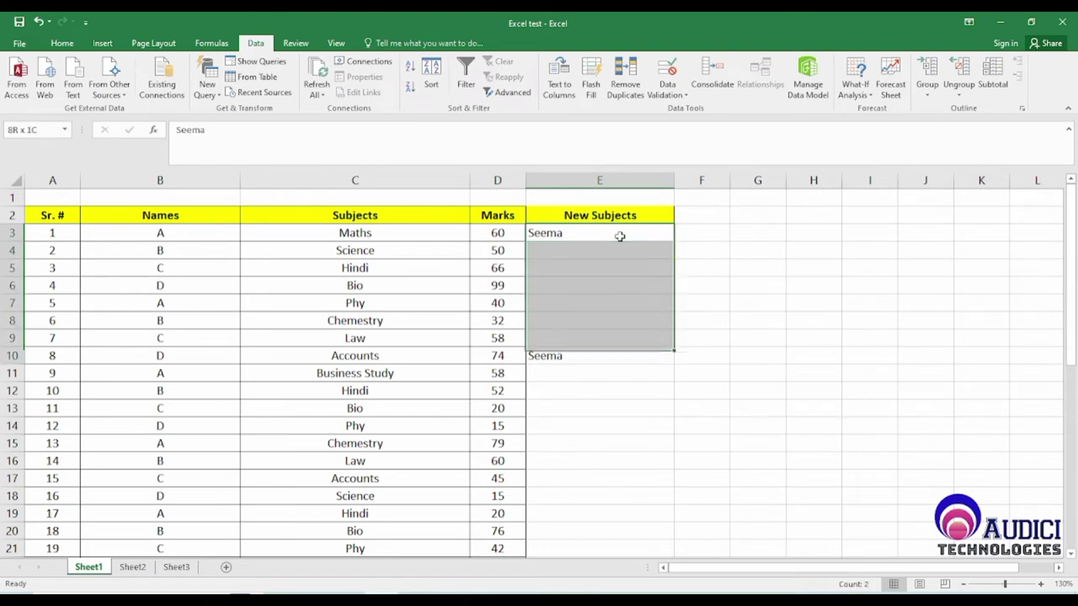
key(Delete)
click(620, 237)
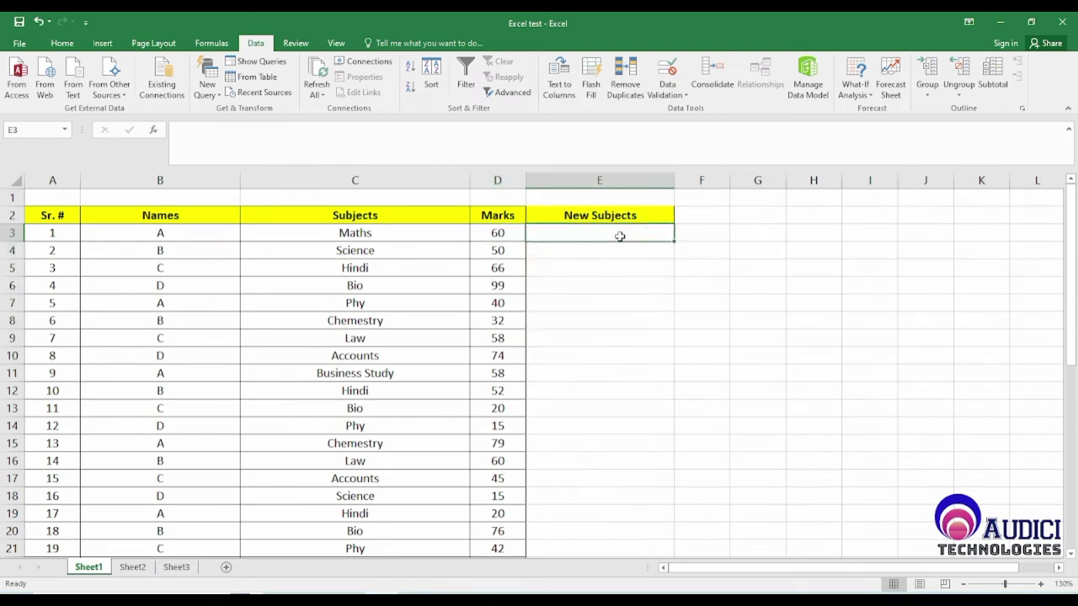
Choose Whole number in the Data Validation dialog first opened for E3.
click(667, 77)
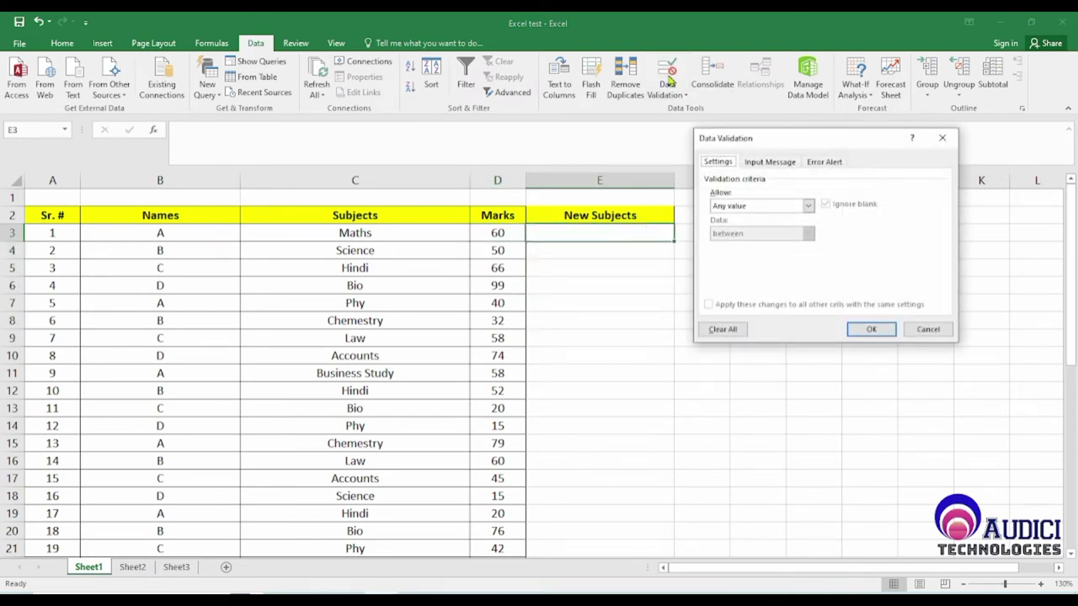
click(809, 206)
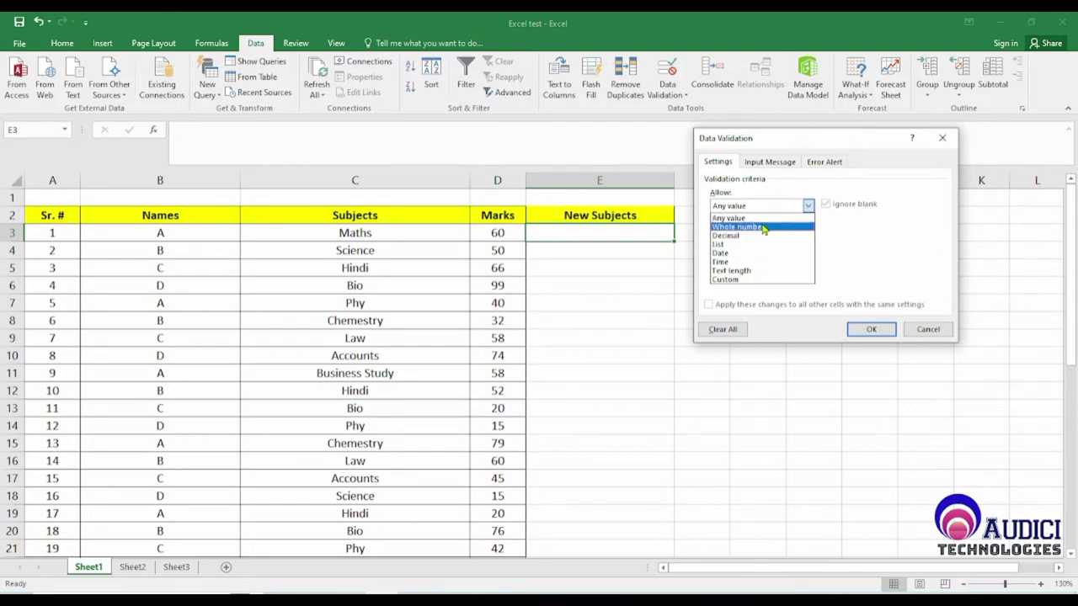
click(762, 229)
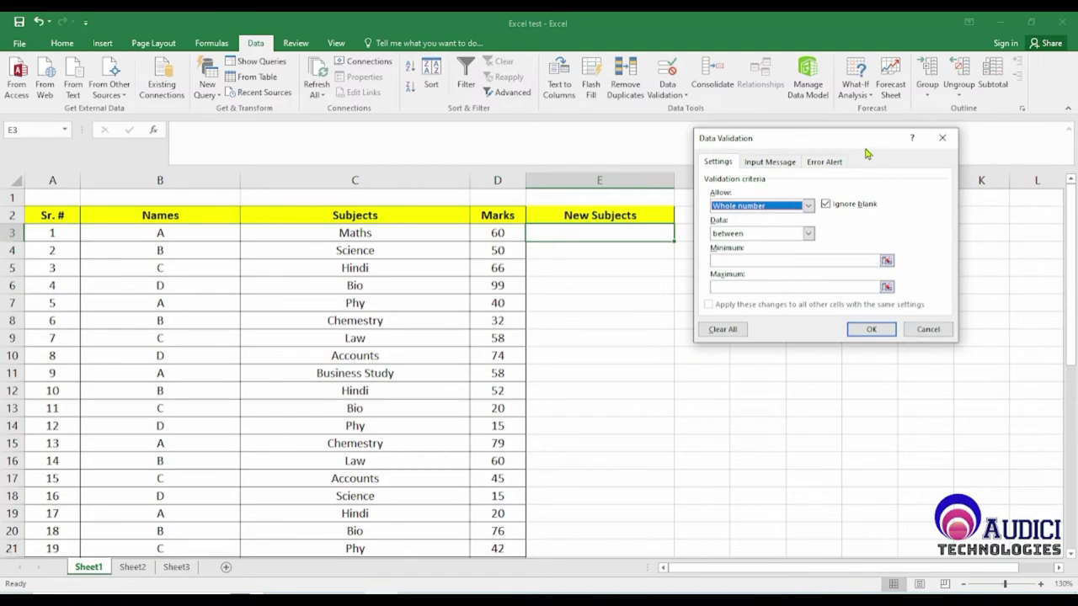
drag(833, 142, 875, 132)
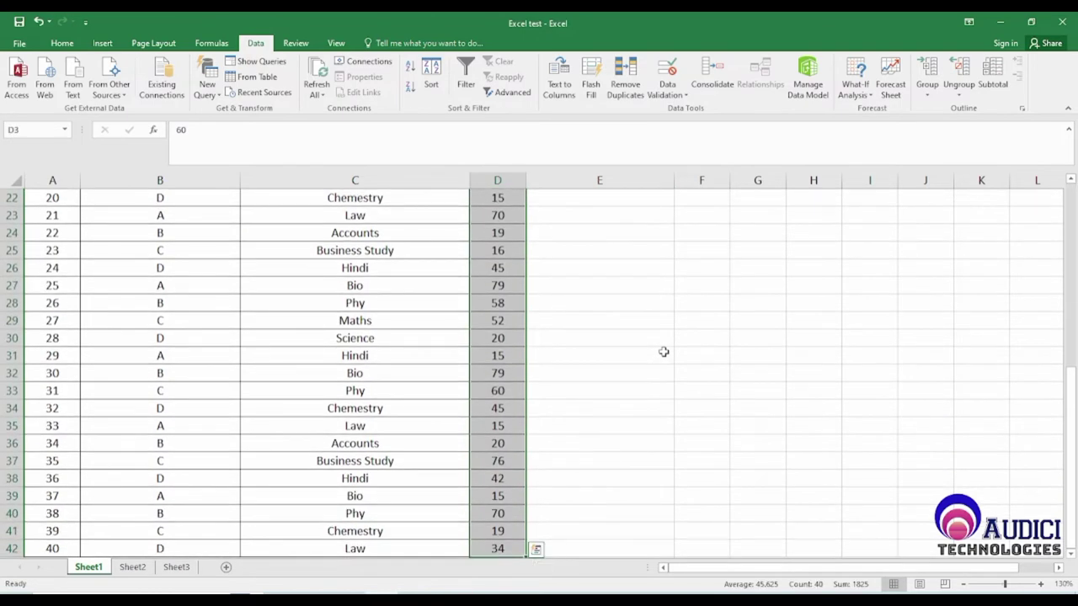
scroll(693, 447, up, 7)
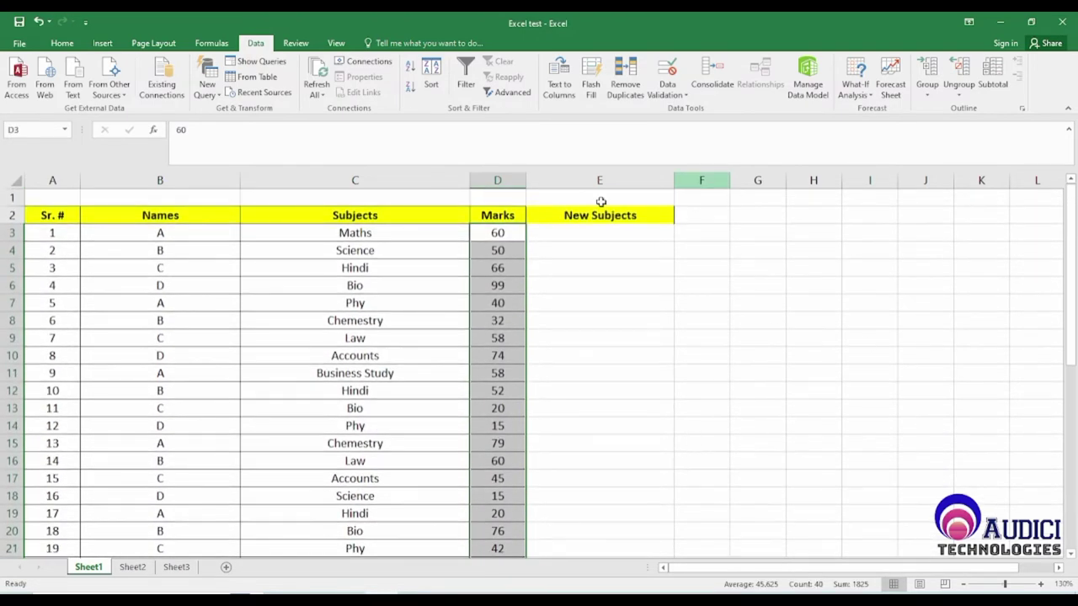
Set the Marks validation to Whole number between 10 and 100 and apply it.
click(669, 85)
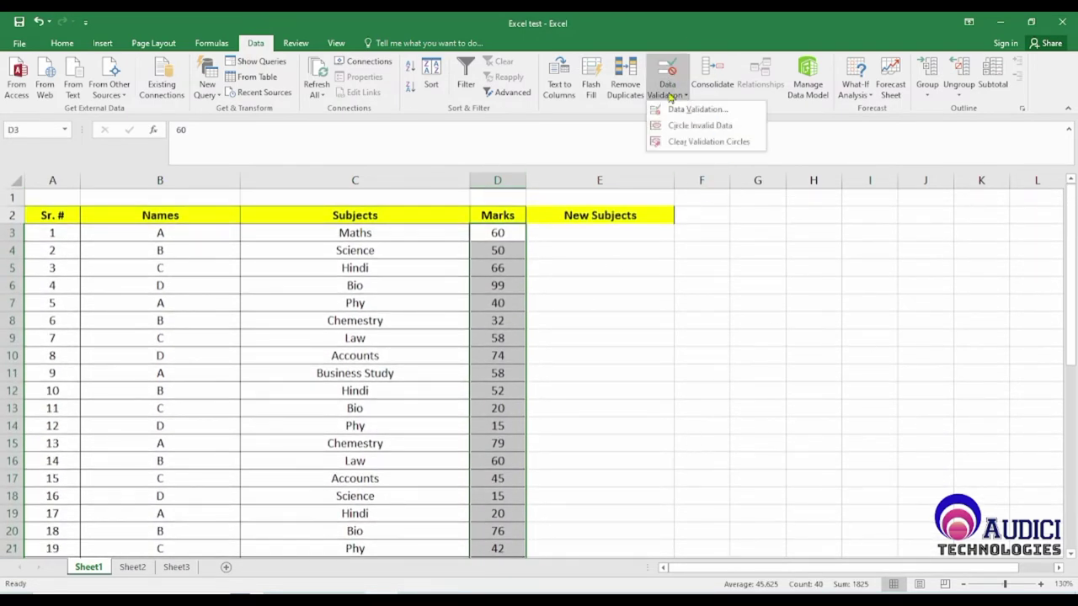
click(697, 108)
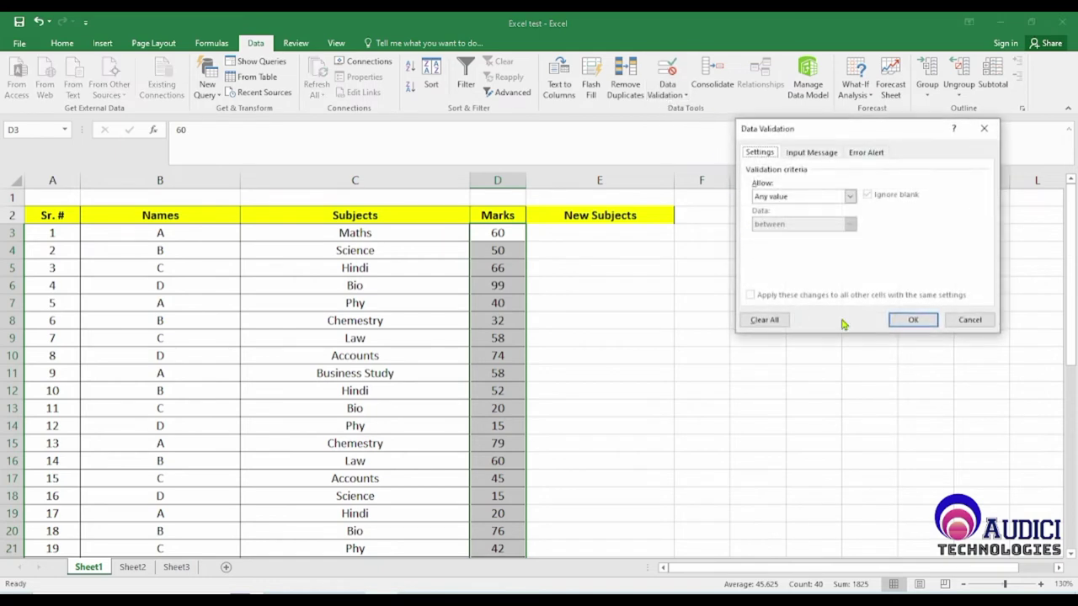
click(849, 196)
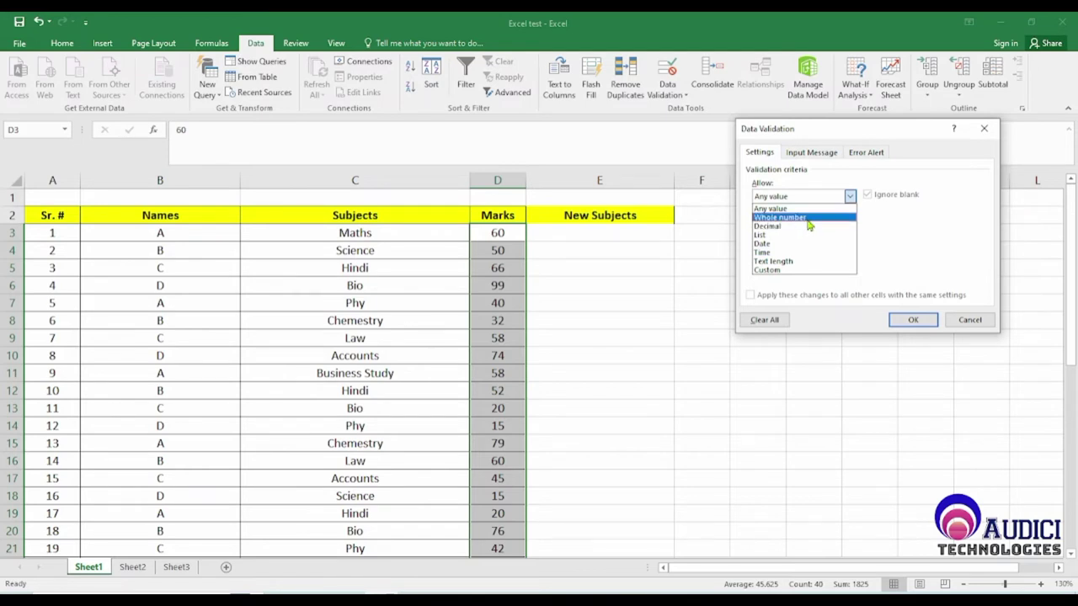
click(806, 219)
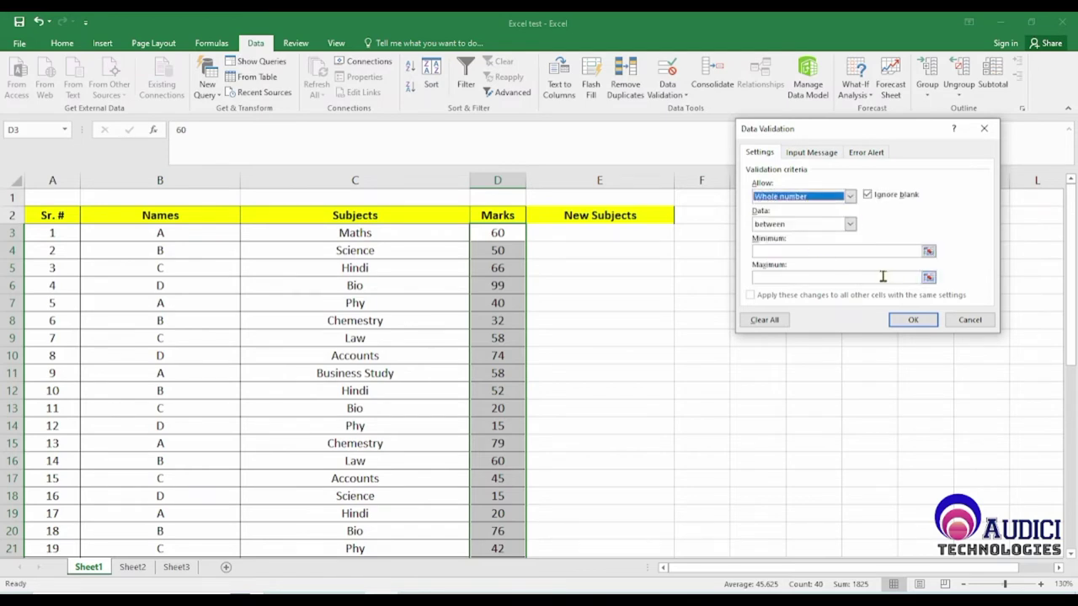
click(787, 250)
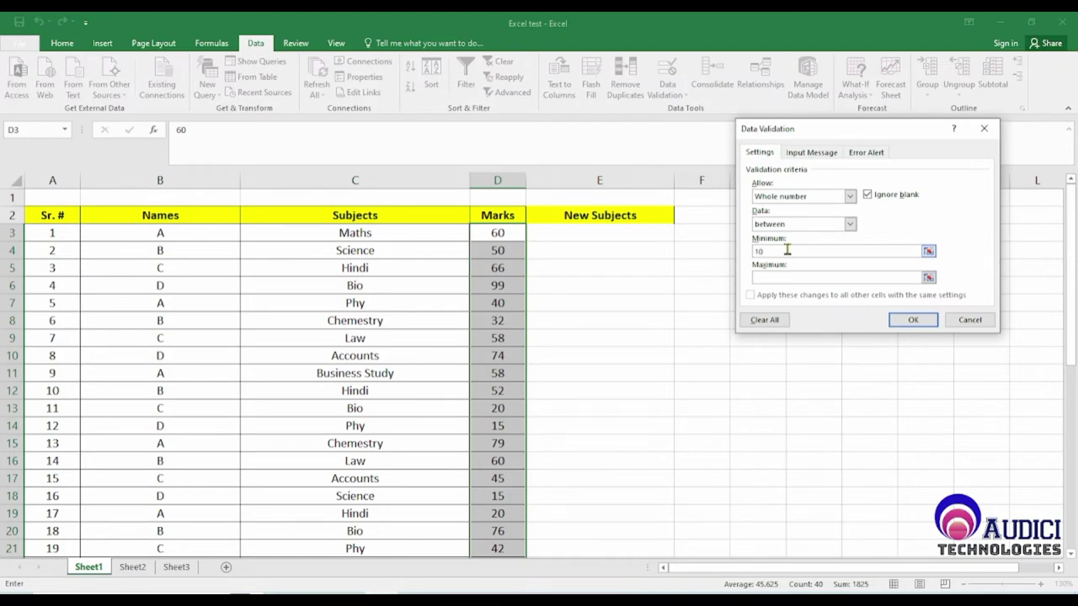
click(912, 320)
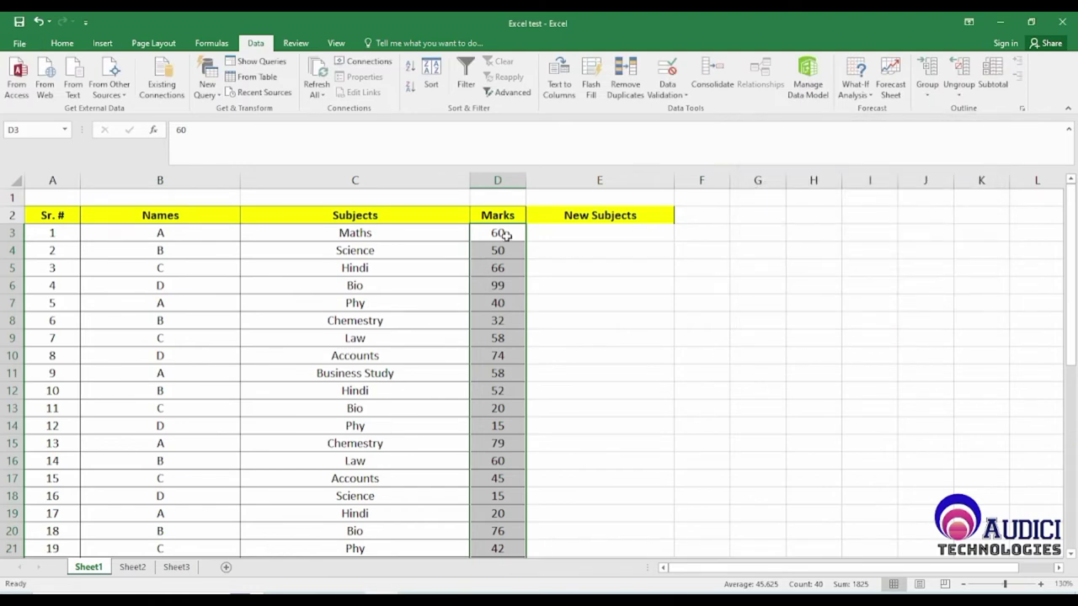
mouse_move(505, 234)
mouse_down()
mouse_move(501, 496)
mouse_move(534, 459)
mouse_up()
scroll(503, 443, down, 5)
scroll(505, 444, down, 5)
scroll(505, 444, up, 2)
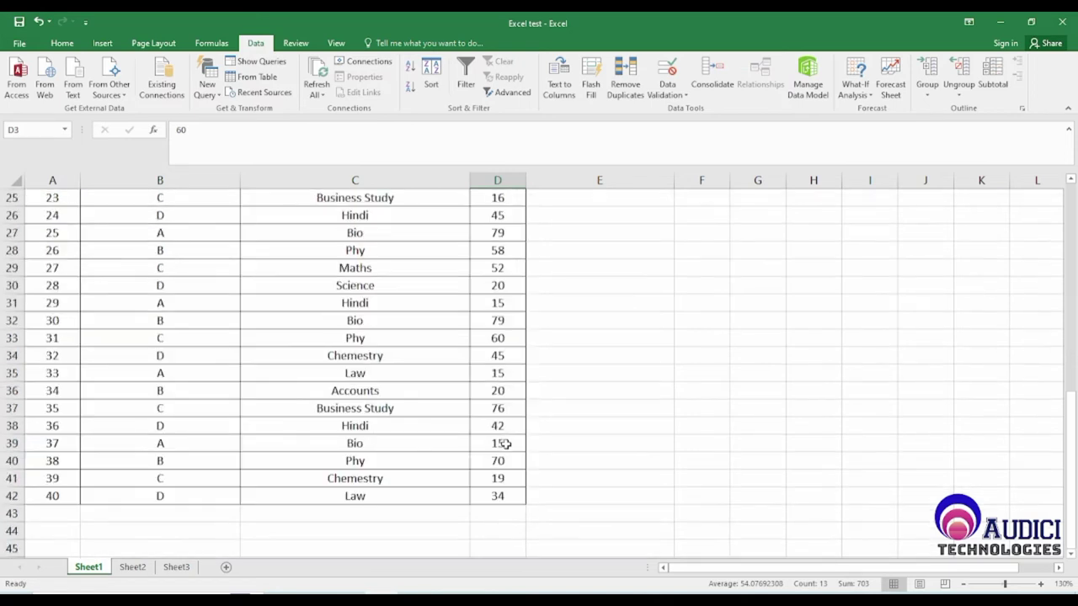
scroll(505, 443, up, 8)
click(572, 373)
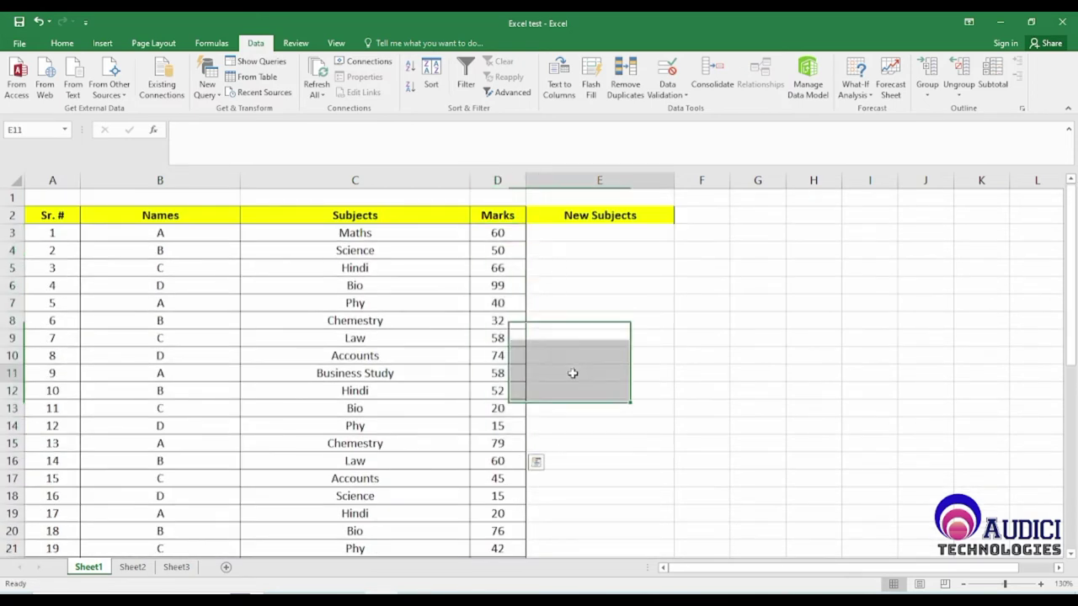
click(505, 238)
text(1000)
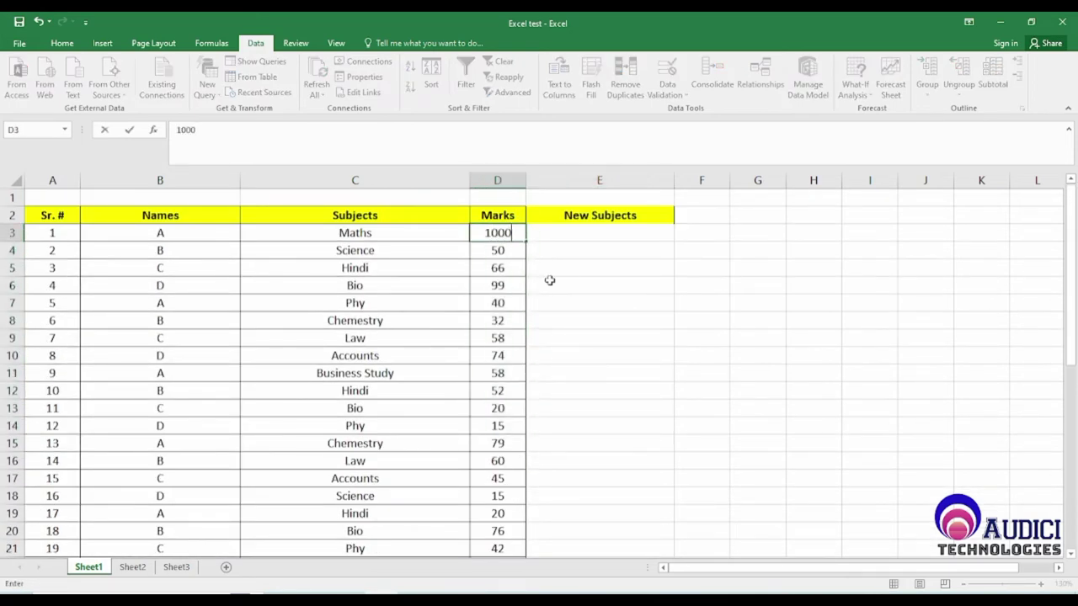
key(Return)
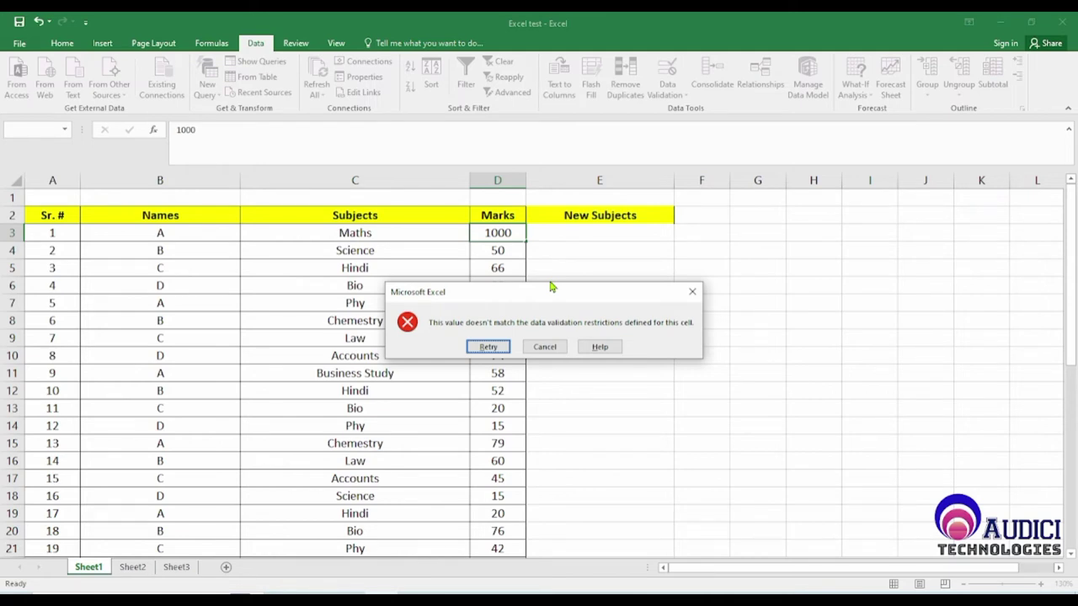
key(Escape)
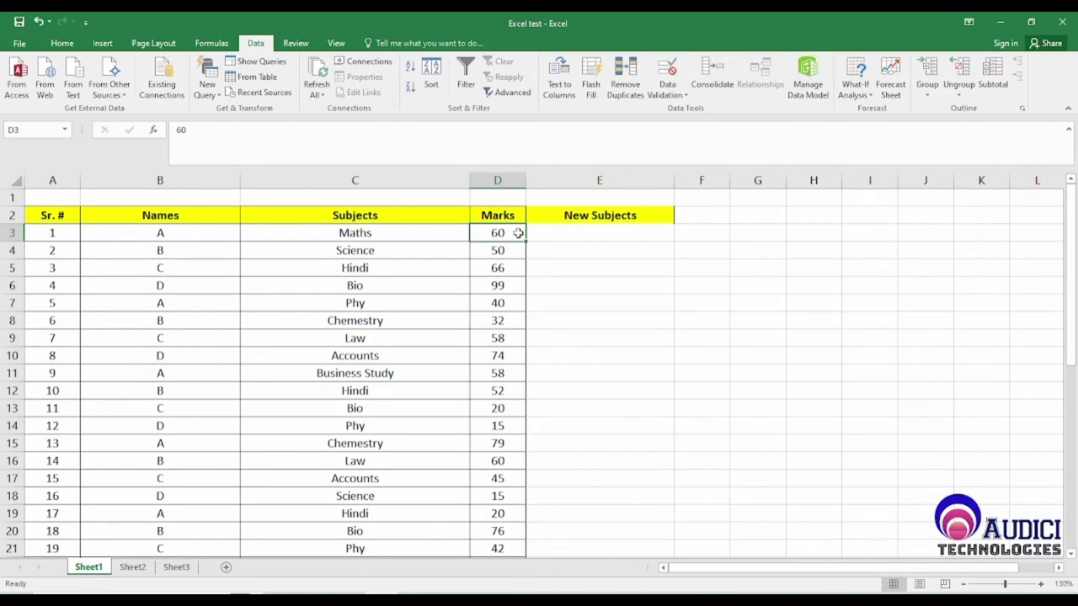
Clear all data validation from the Marks values in column D.
key(ctrl+shift+Down)
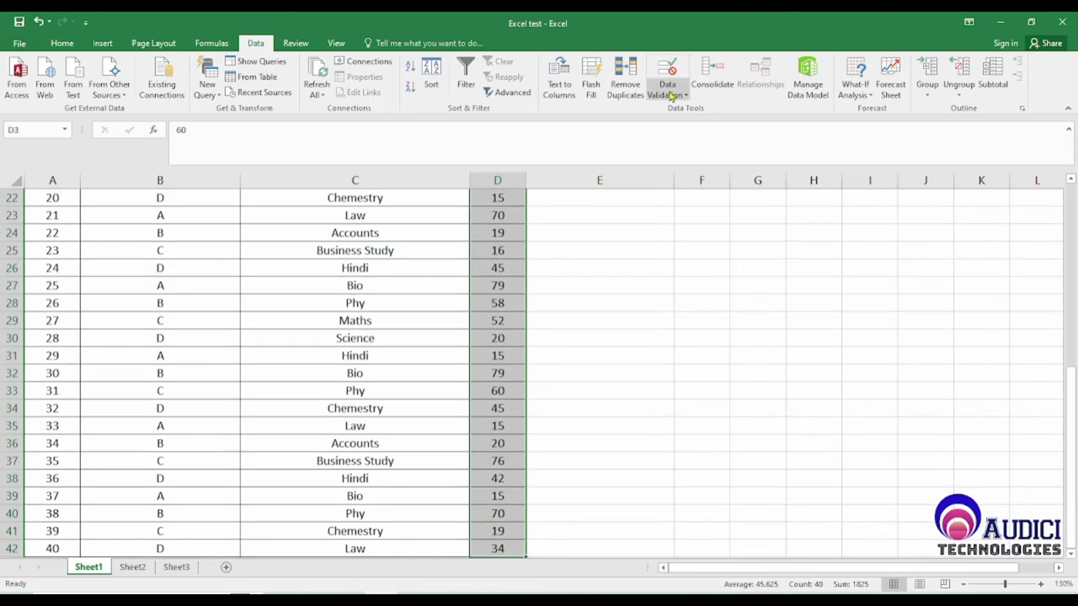
click(665, 84)
click(765, 318)
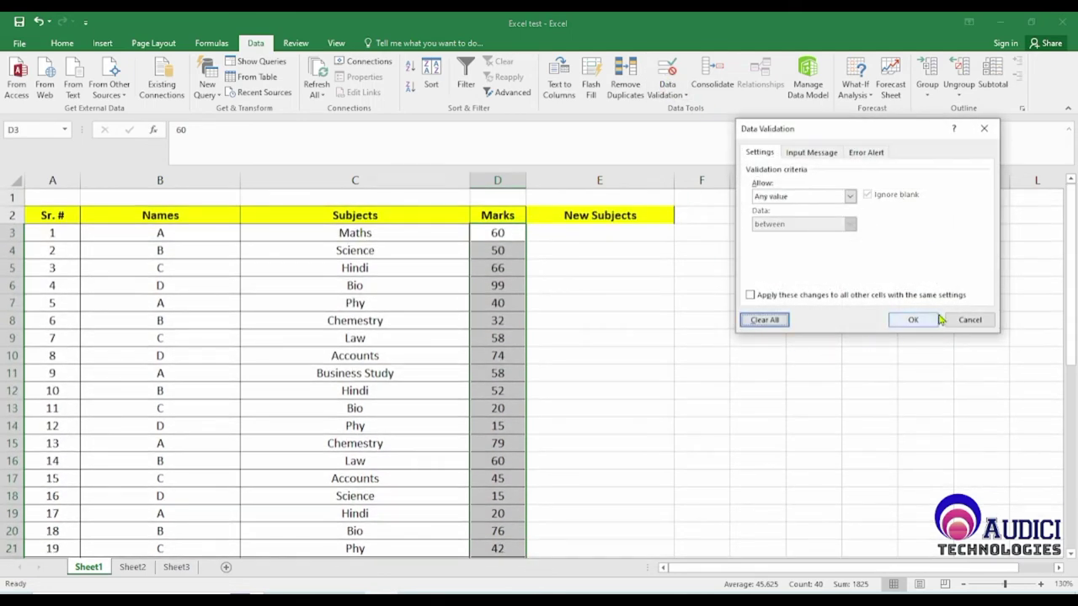
click(916, 318)
click(633, 326)
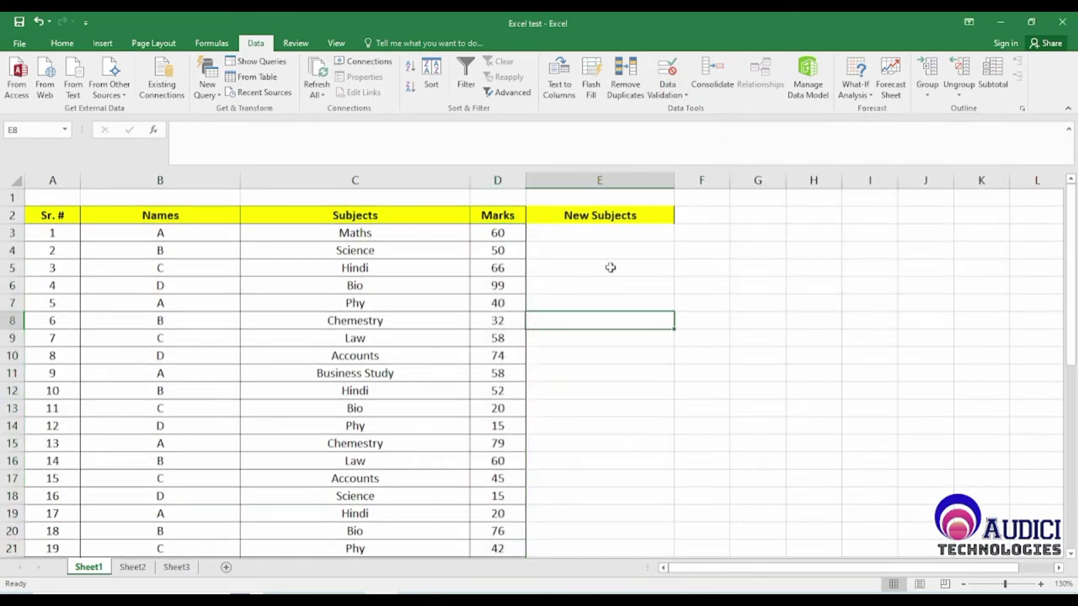
Give E3 an input message titled 'Warning' reading 'Do not insert any value in the data'.
click(607, 232)
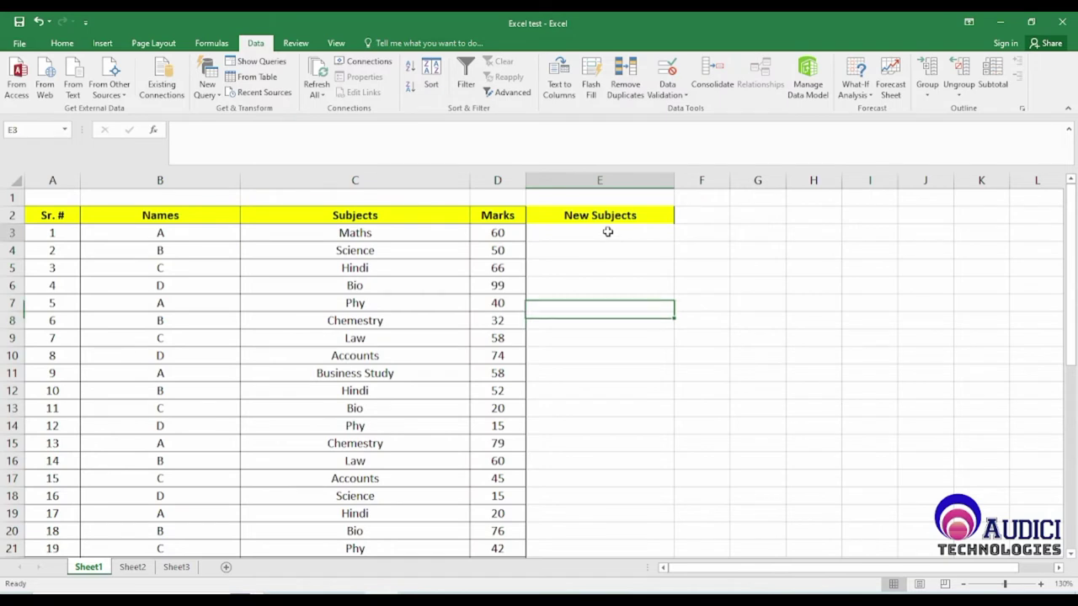
click(668, 89)
click(714, 112)
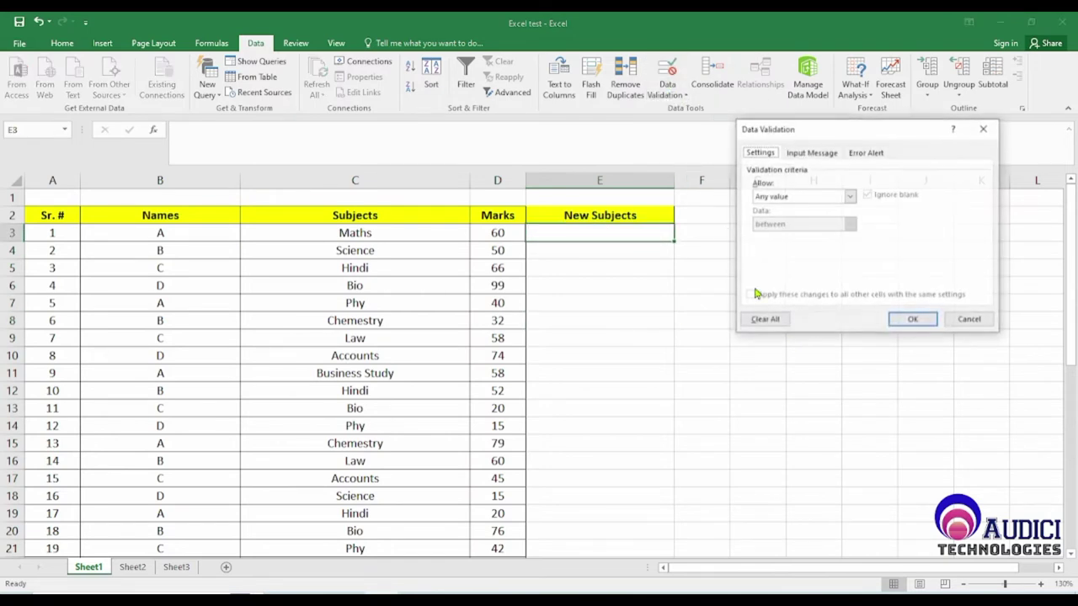
click(826, 157)
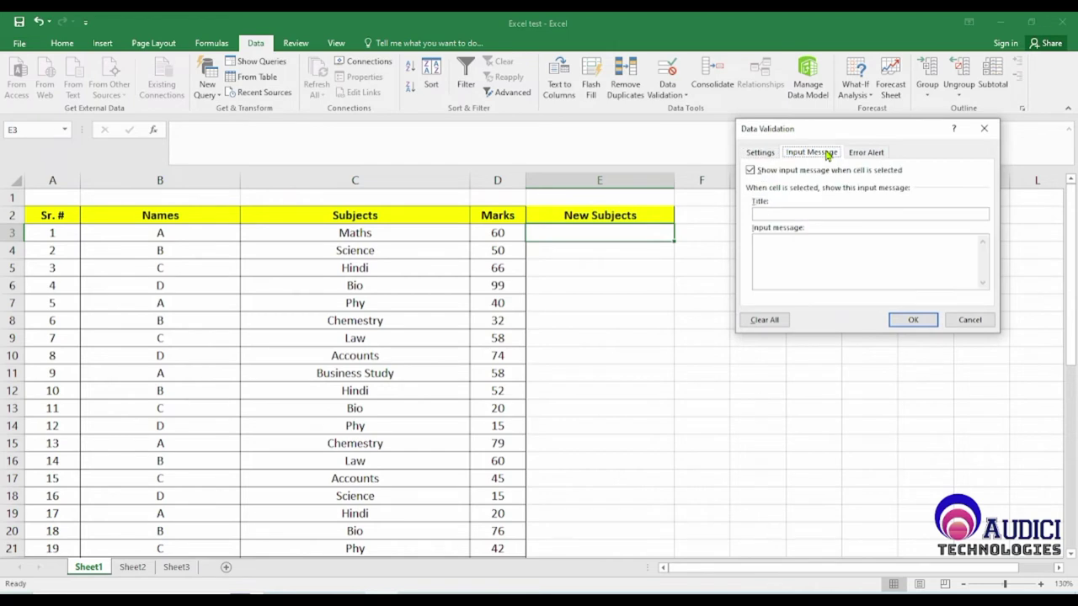
click(836, 266)
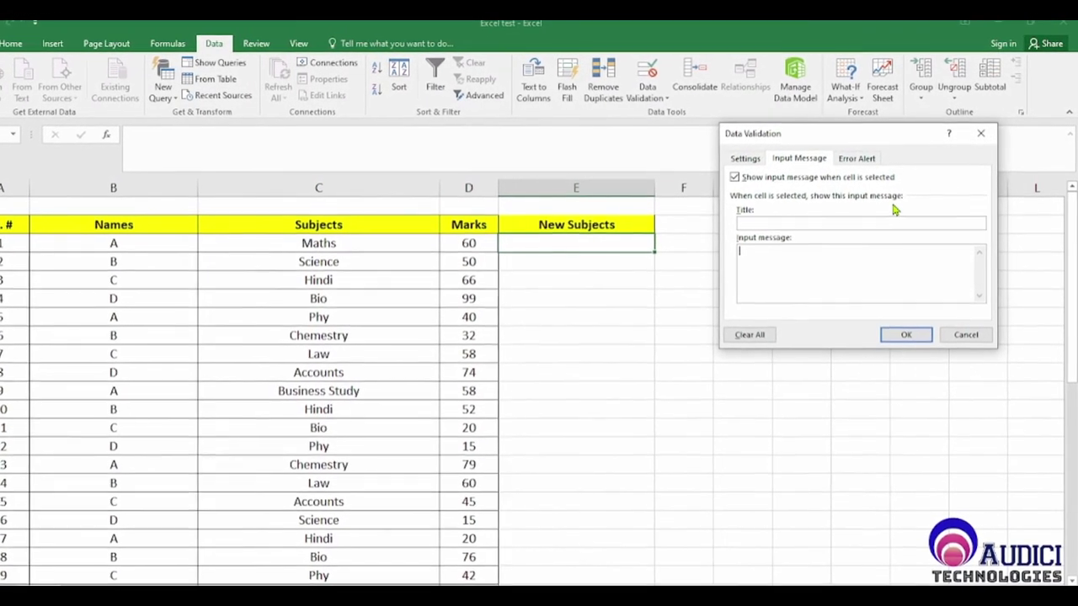
click(767, 223)
text(W)
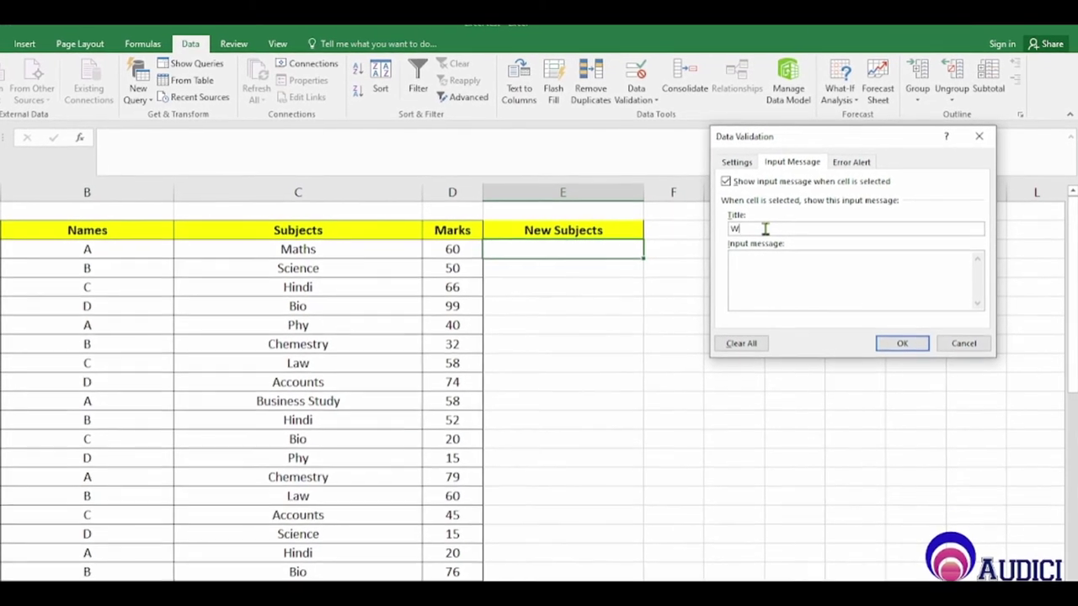
text(arning)
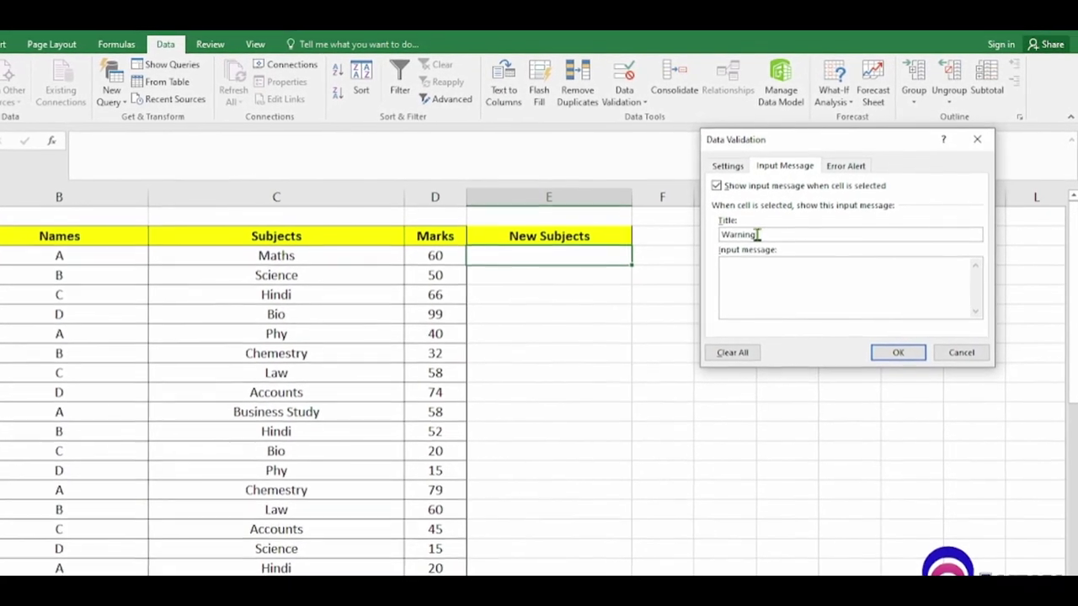
click(780, 284)
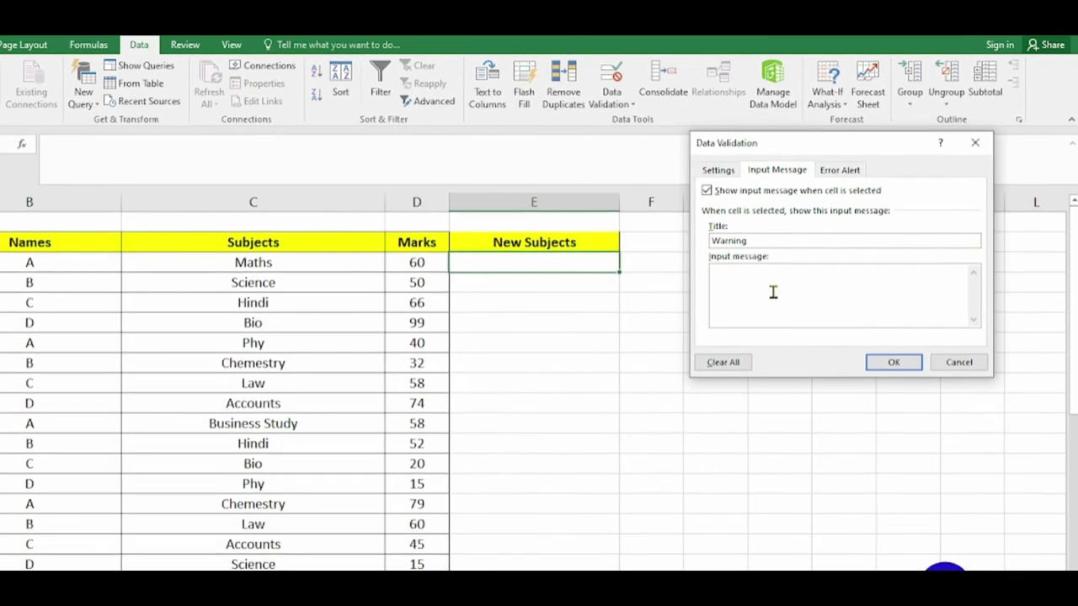
text(Do not)
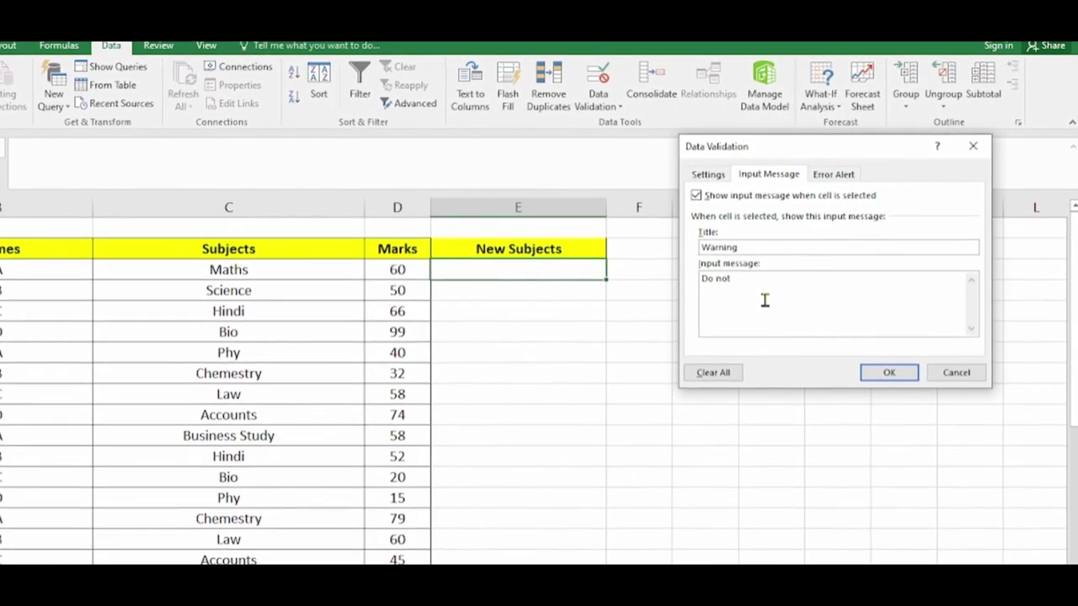
text( inse)
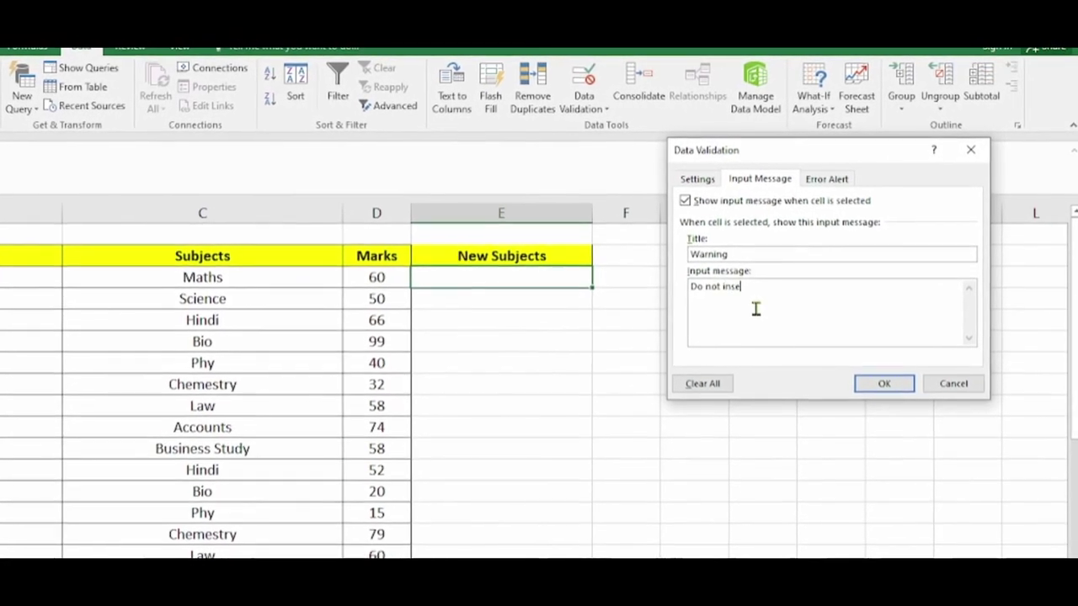
text(rt )
text(any va)
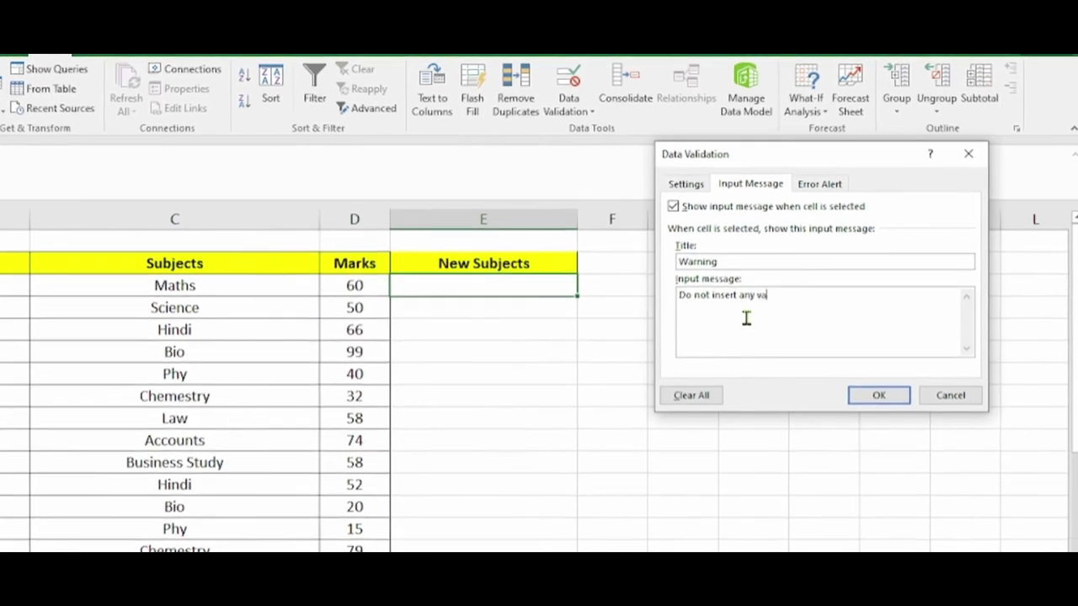
text(lue)
text( in the d)
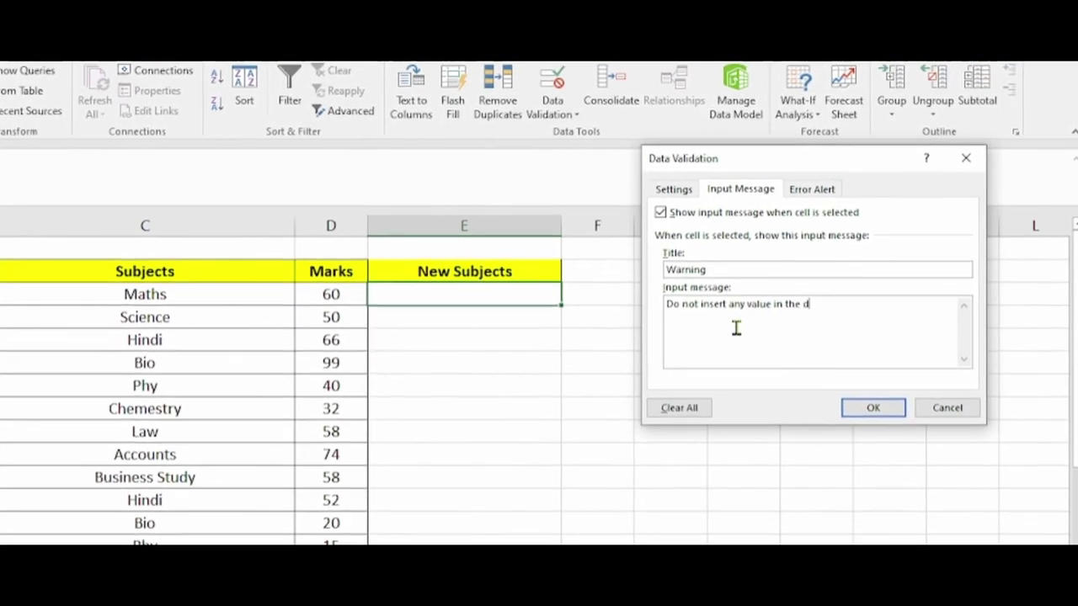
text(ata)
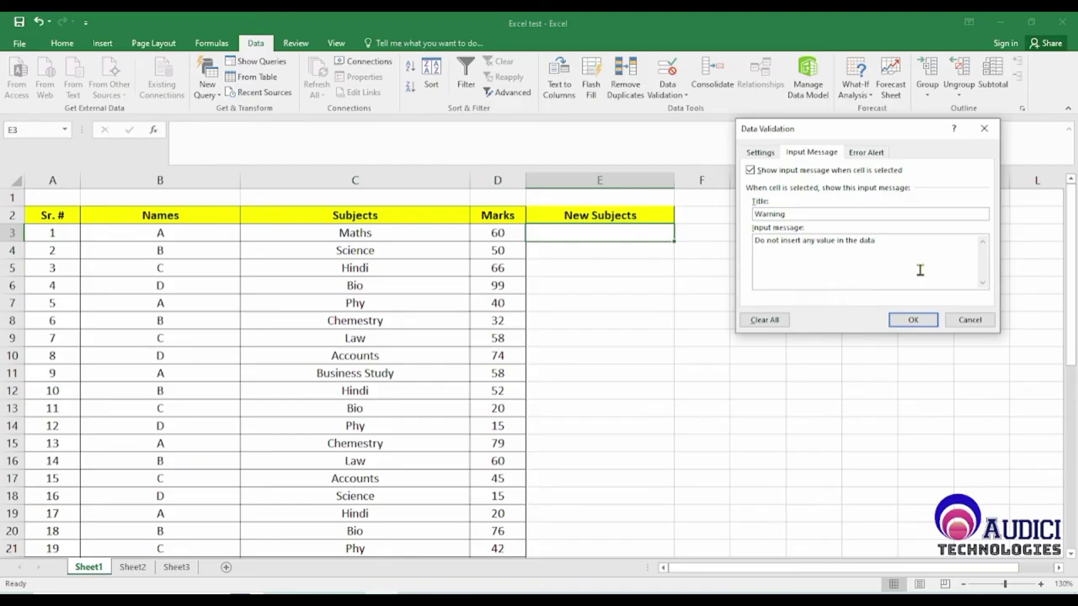
Apply the Warning input message and confirm it appears when E3 is selected.
click(912, 320)
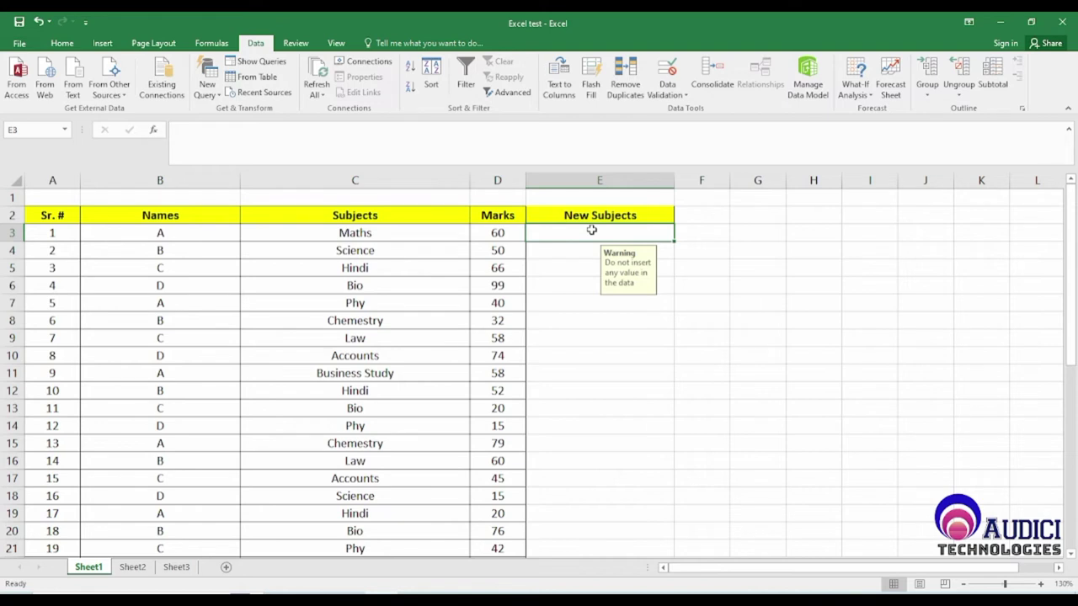
click(633, 355)
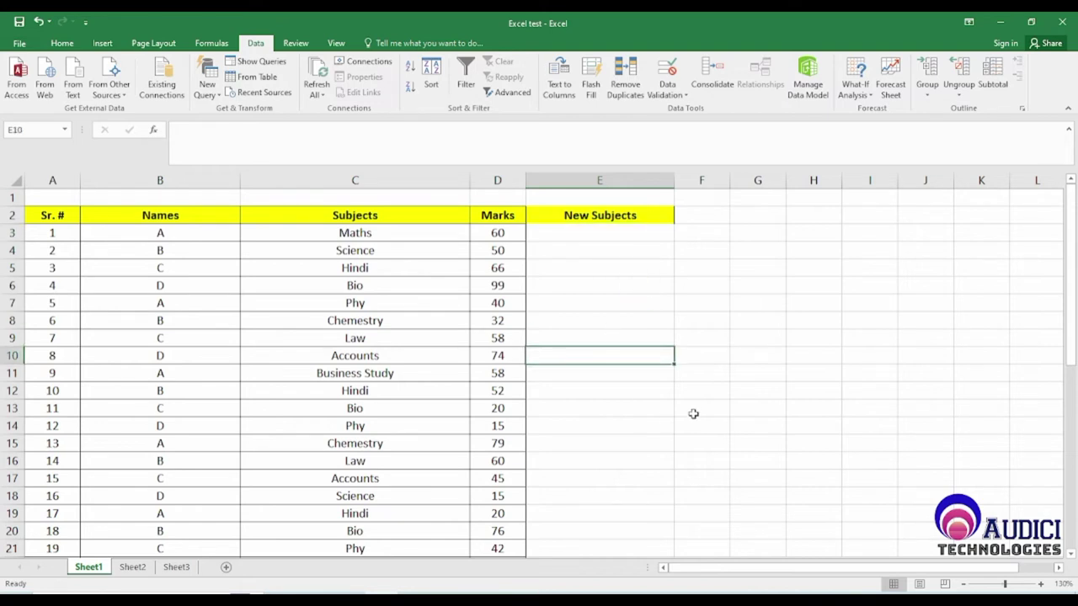
click(566, 235)
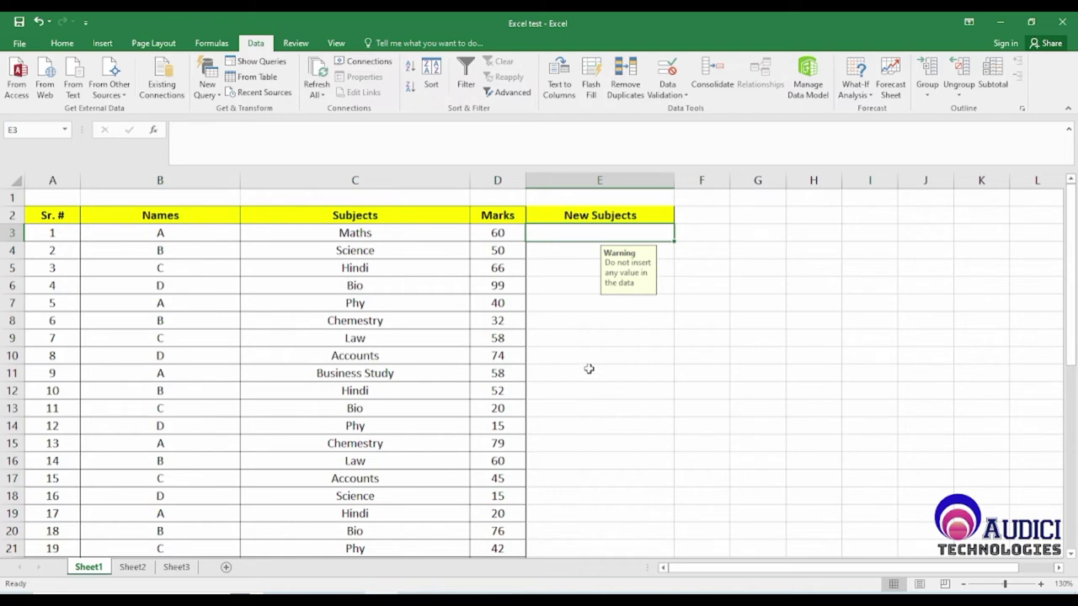
Enter 100 in E3, showing the input message doesn't block entries.
drag(589, 370, 587, 355)
click(579, 235)
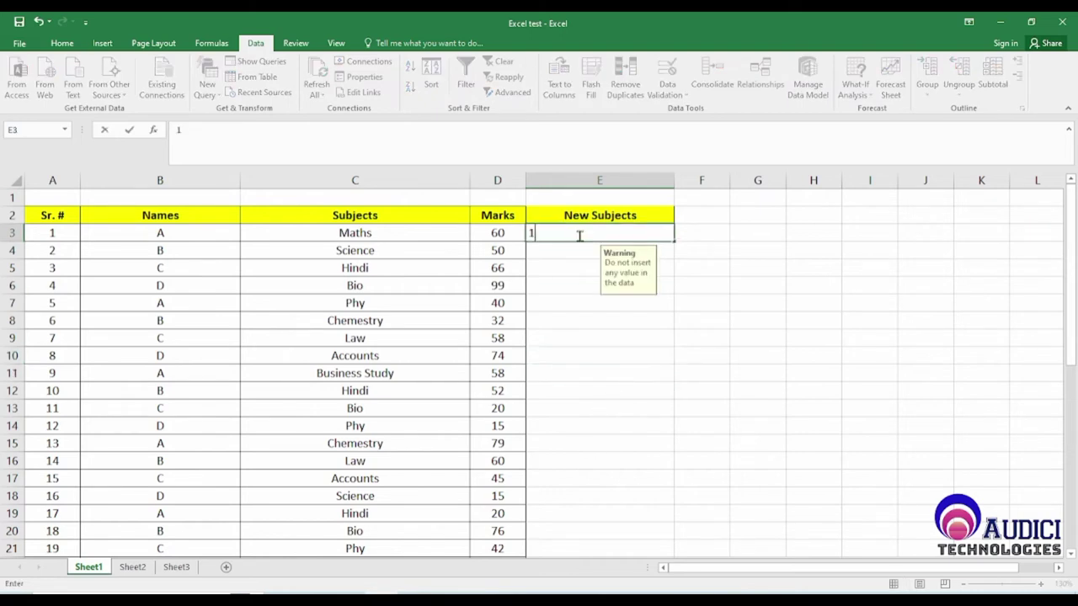
text(100)
key(Return)
click(579, 235)
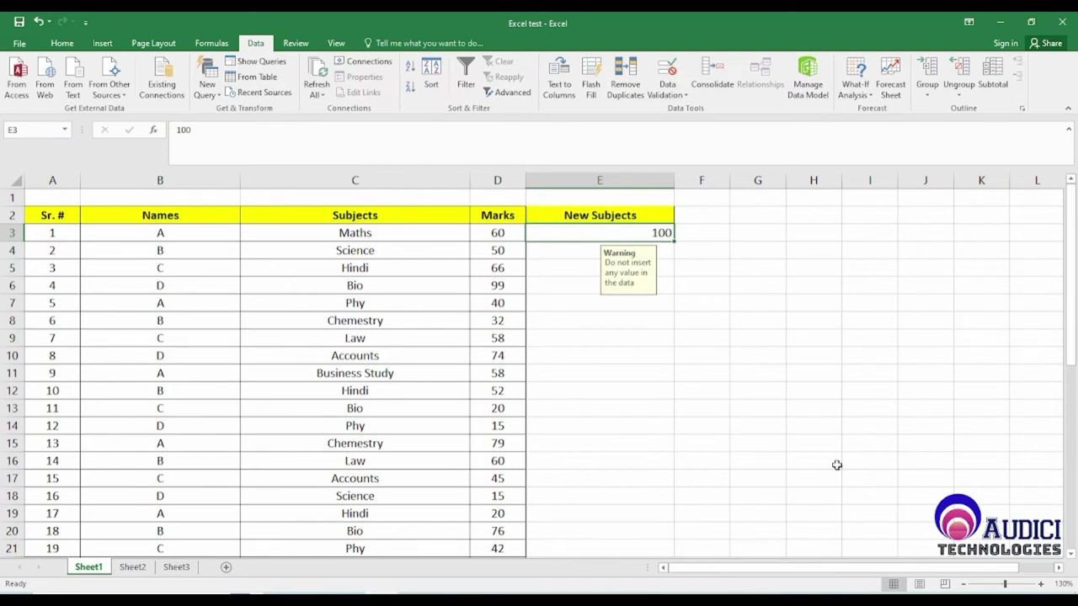
Clear E3's Warning input message with Clear All in Data Validation.
click(670, 92)
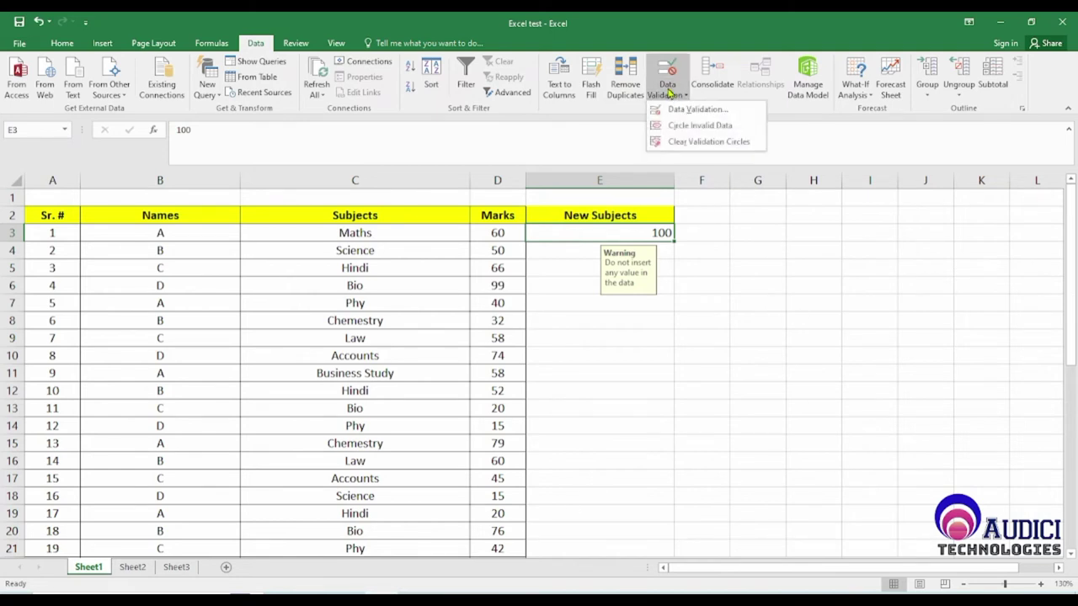
click(716, 109)
click(775, 324)
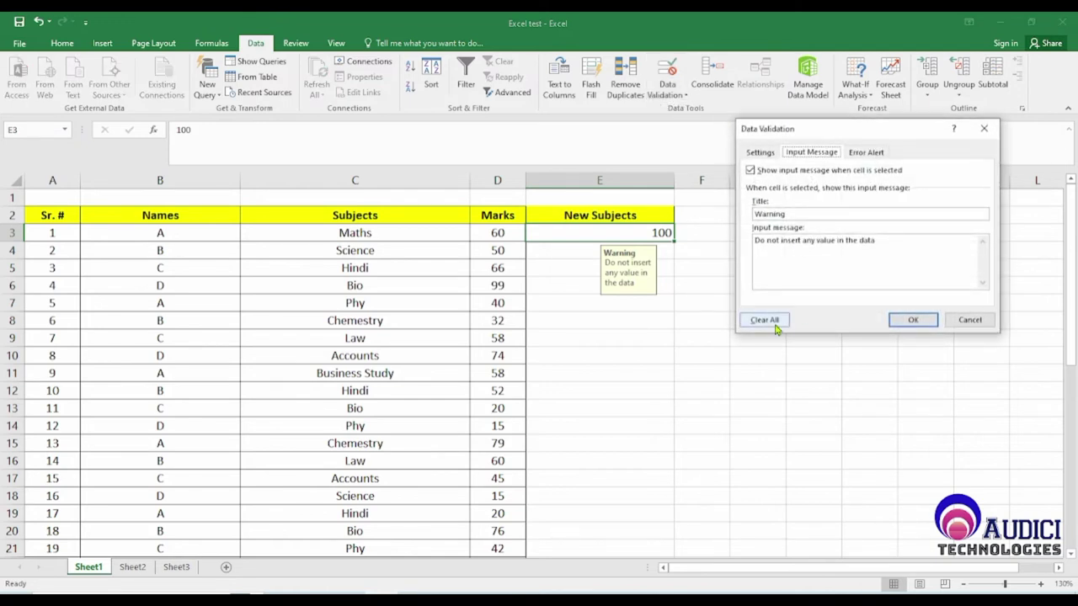
click(912, 320)
Check E3 no longer shows a message, then view its Error Alert settings.
drag(649, 335, 649, 320)
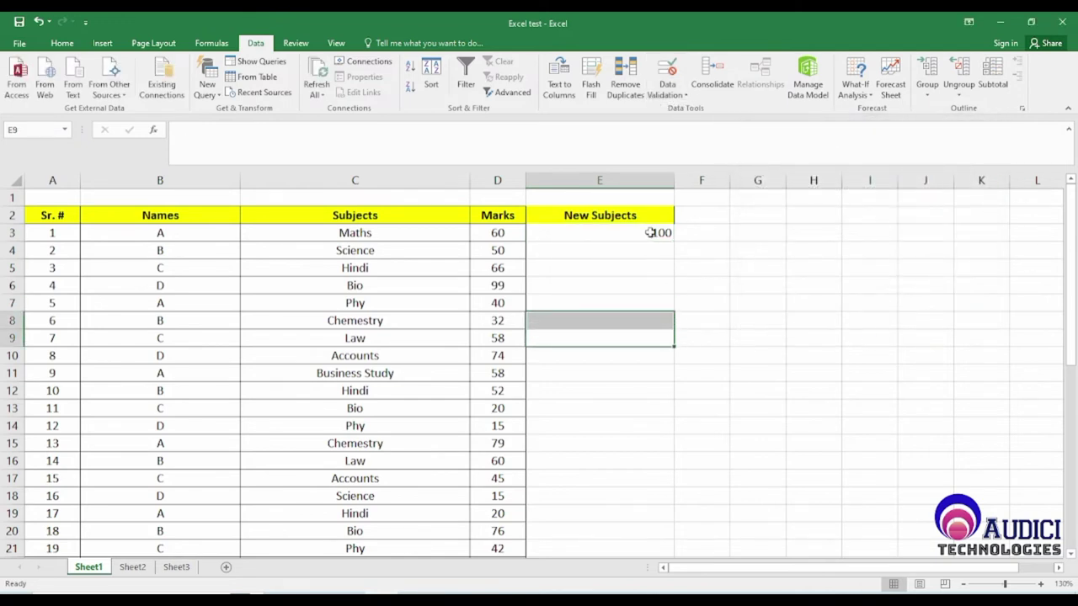
click(650, 233)
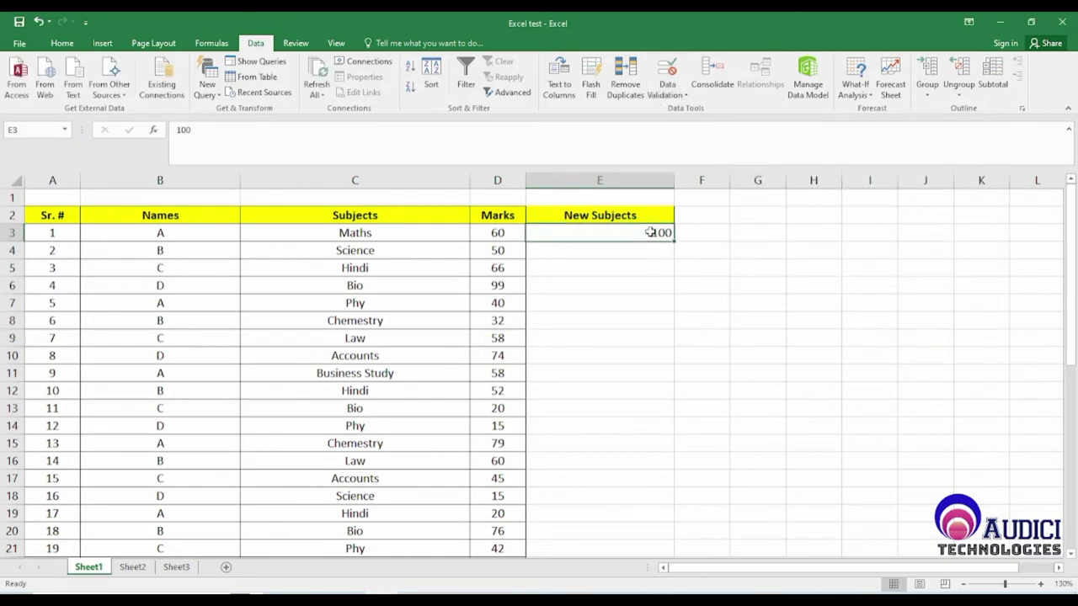
click(664, 76)
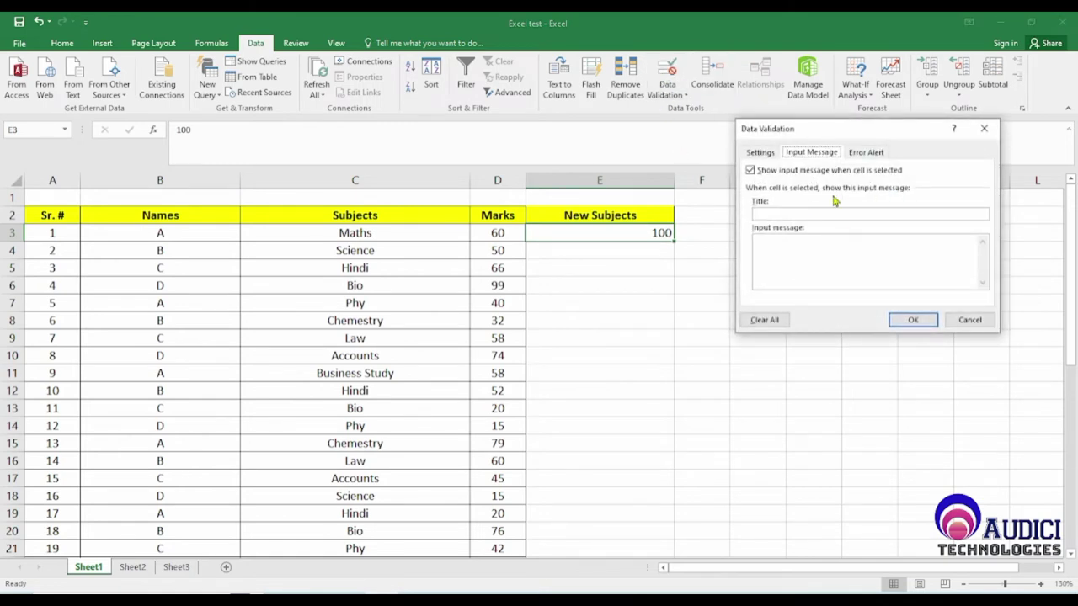
click(872, 159)
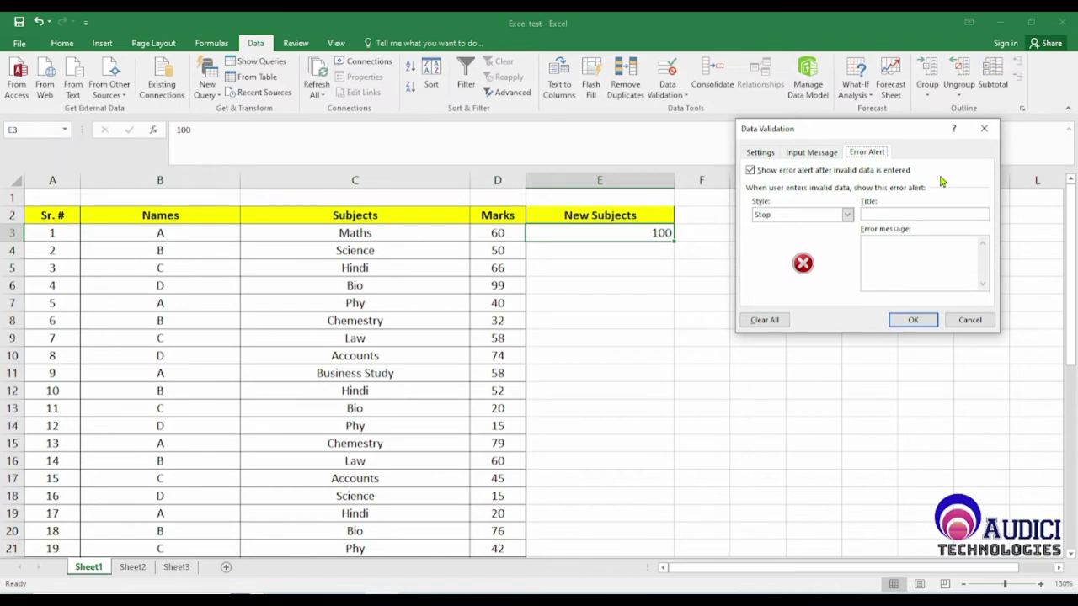
Set a Stop-style error alert titled 'Warning' with the message 'Stay away from my data'.
click(847, 215)
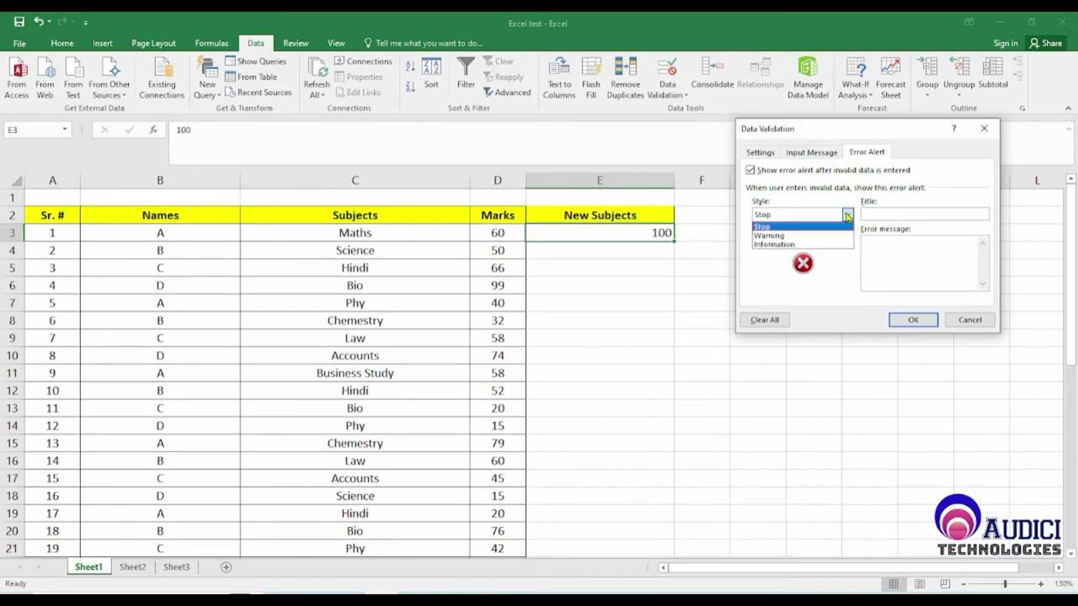
click(783, 229)
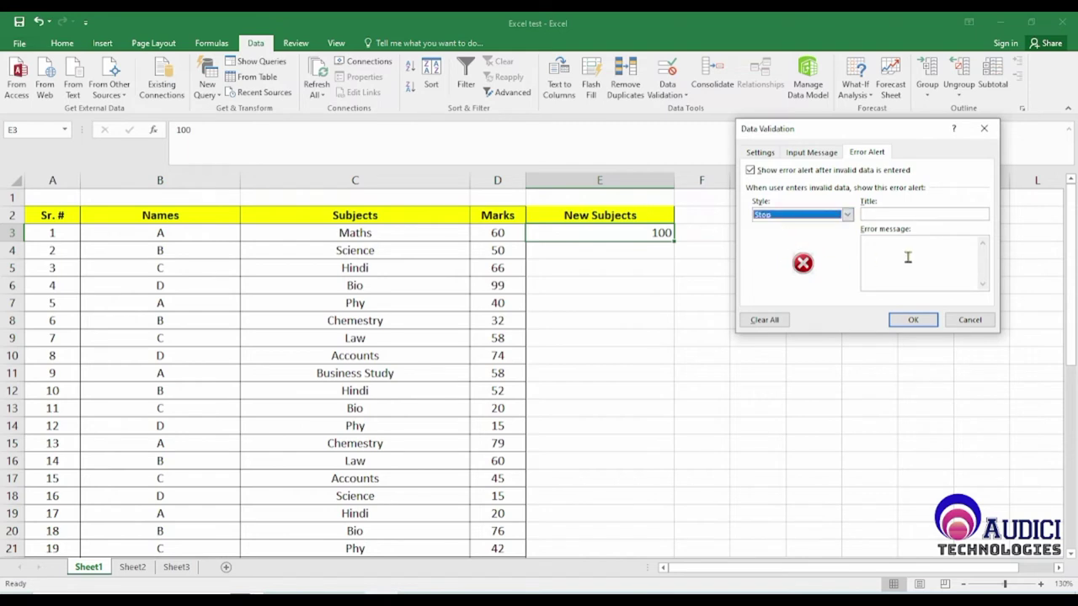
click(901, 215)
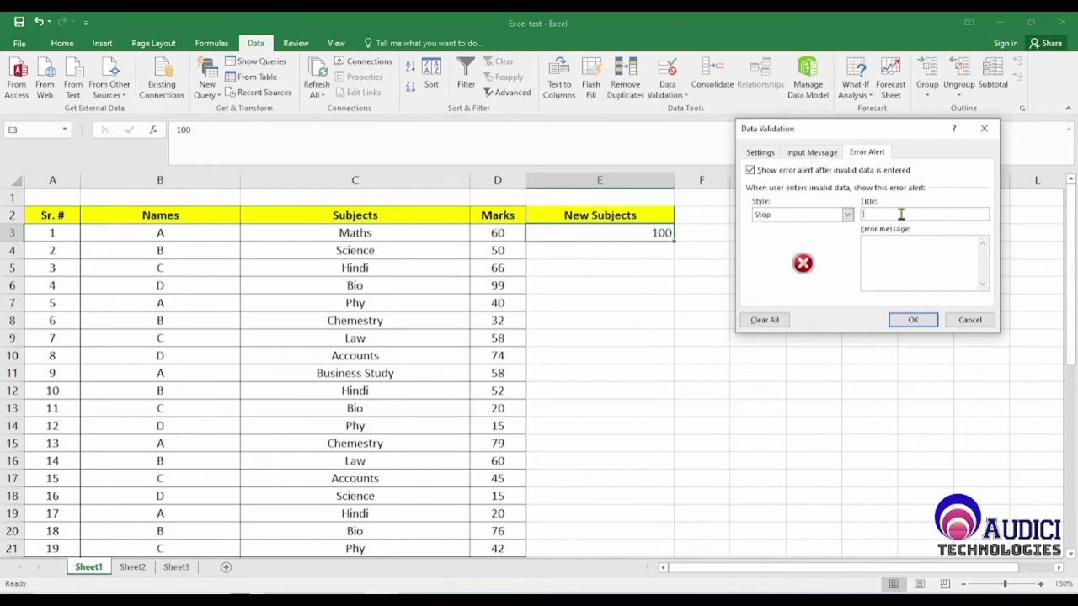
text(Warning)
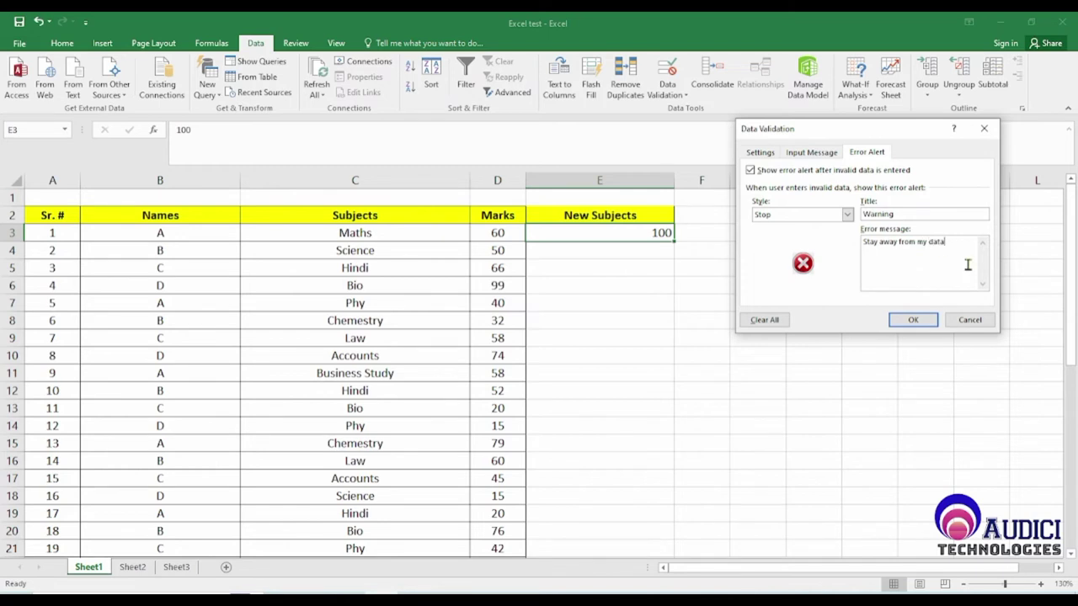
click(913, 319)
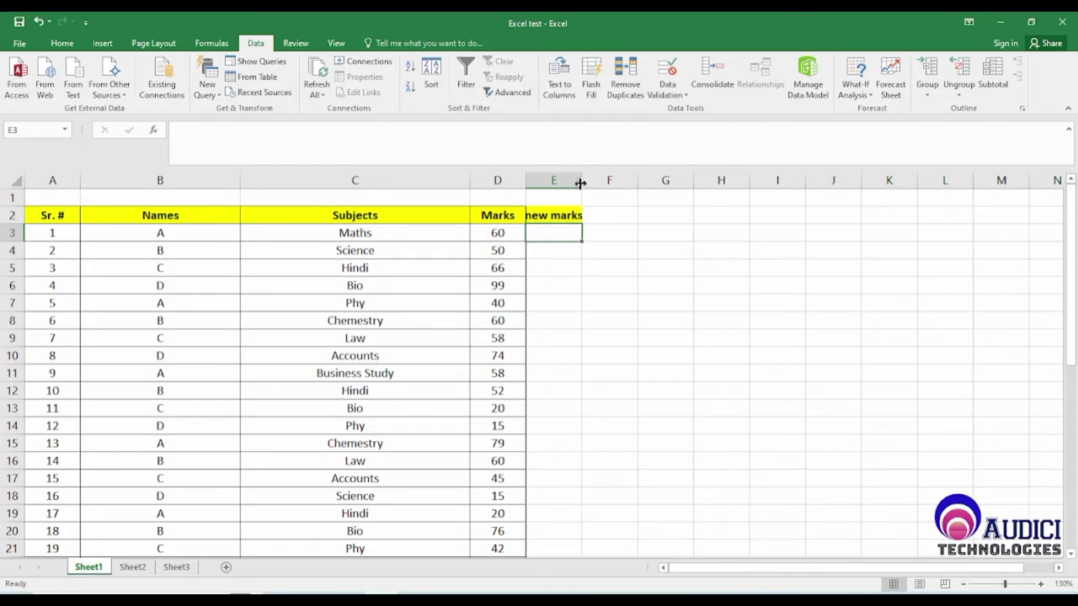
Widen column E and capitalise its header to 'New marks'.
drag(581, 180, 631, 180)
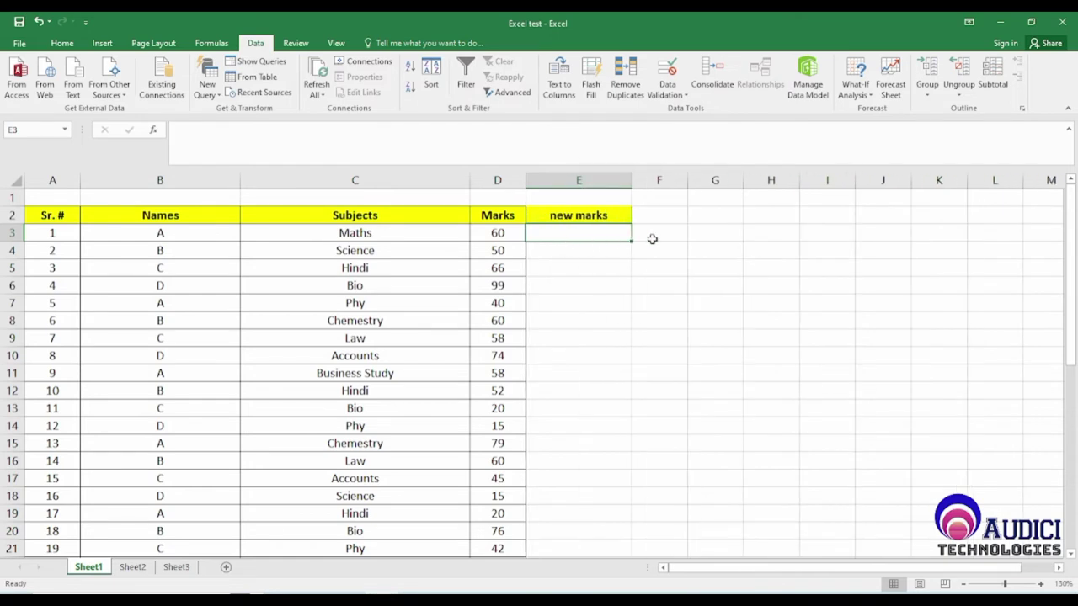
key(Up)
key(F2)
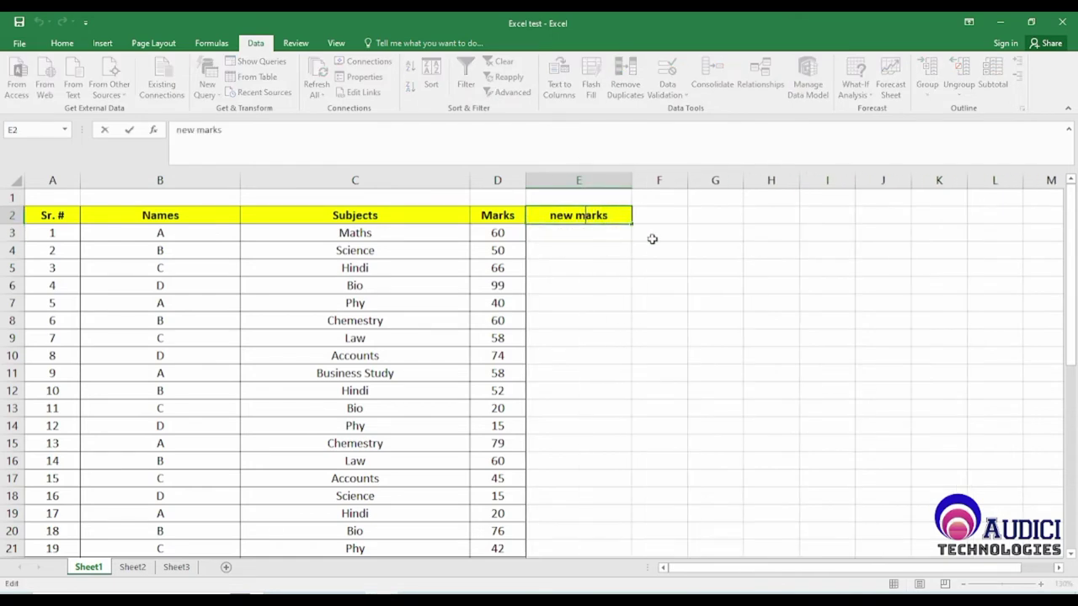
key(BackSpace)
text(N)
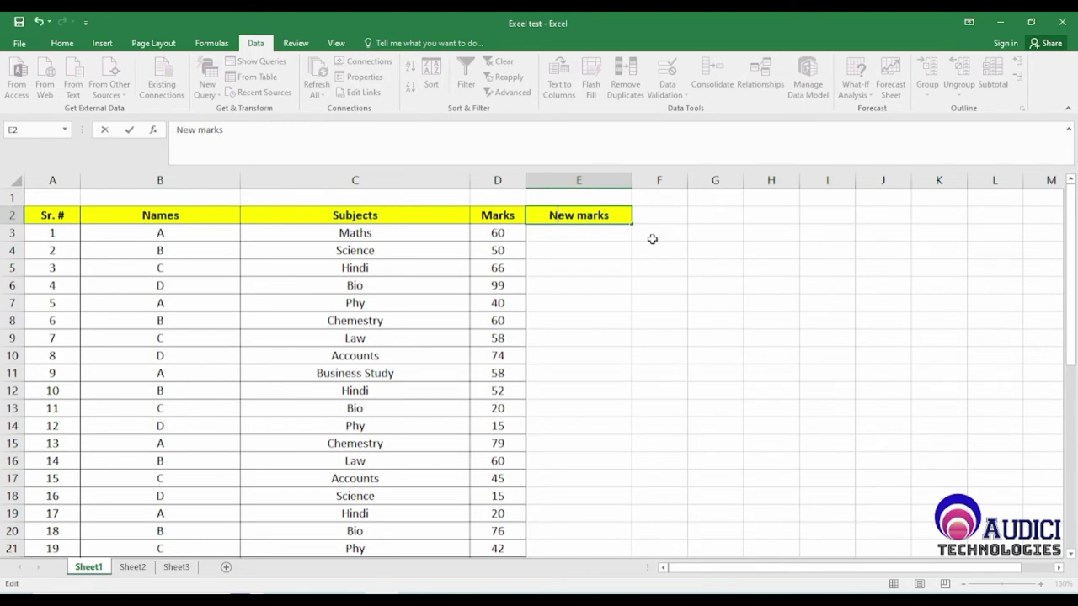
key(Return)
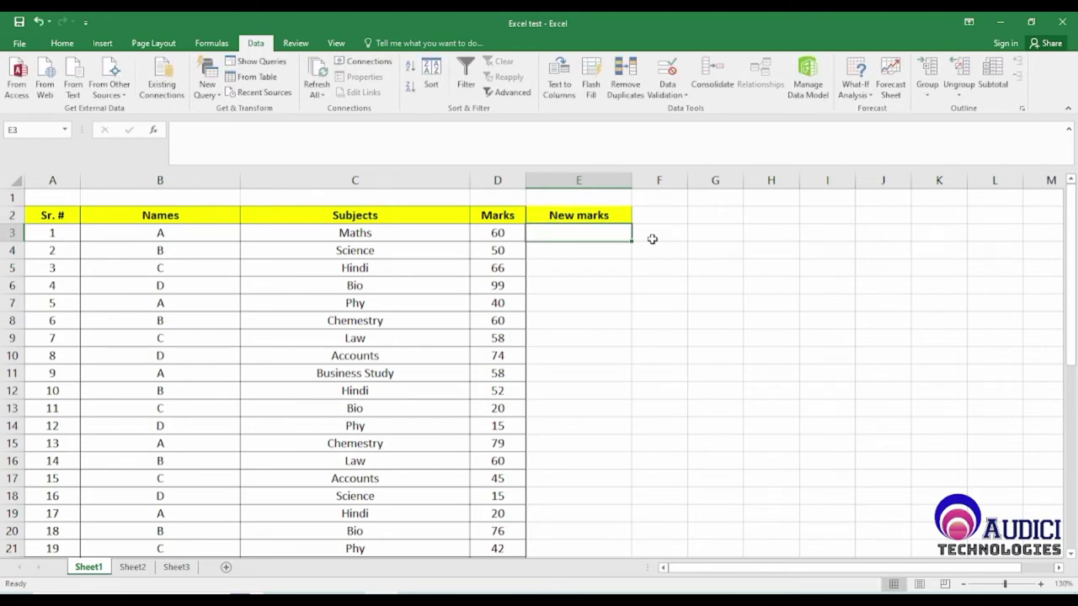
Enter 10, 20, 3, 40 and 50 down the New marks column.
text(10)
key(Return)
text(20)
key(Return)
text(3)
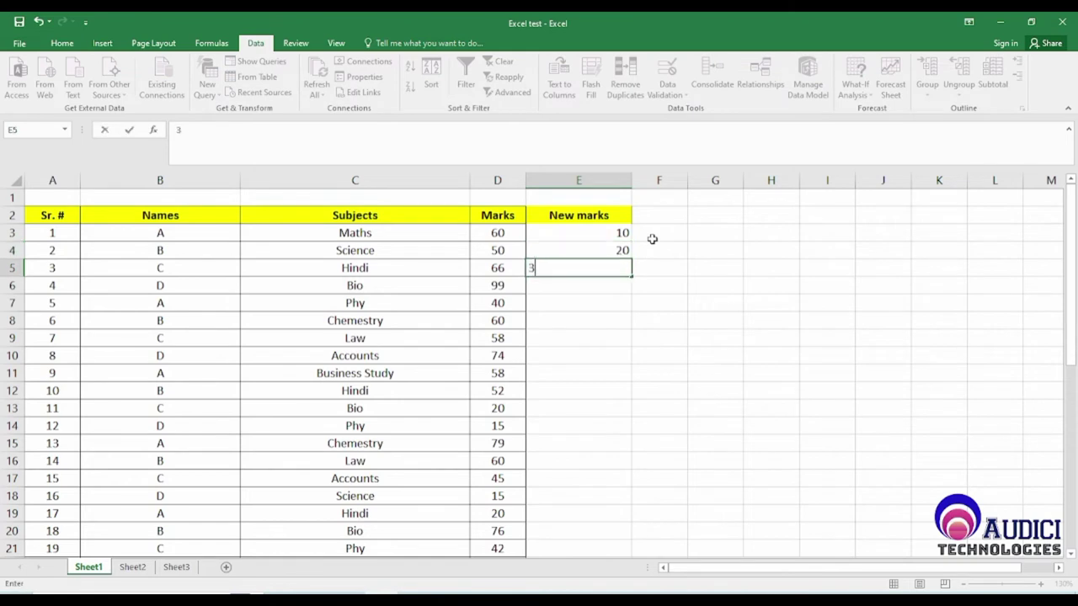
key(Return)
key(Return)
text(40)
key(Return)
text(50)
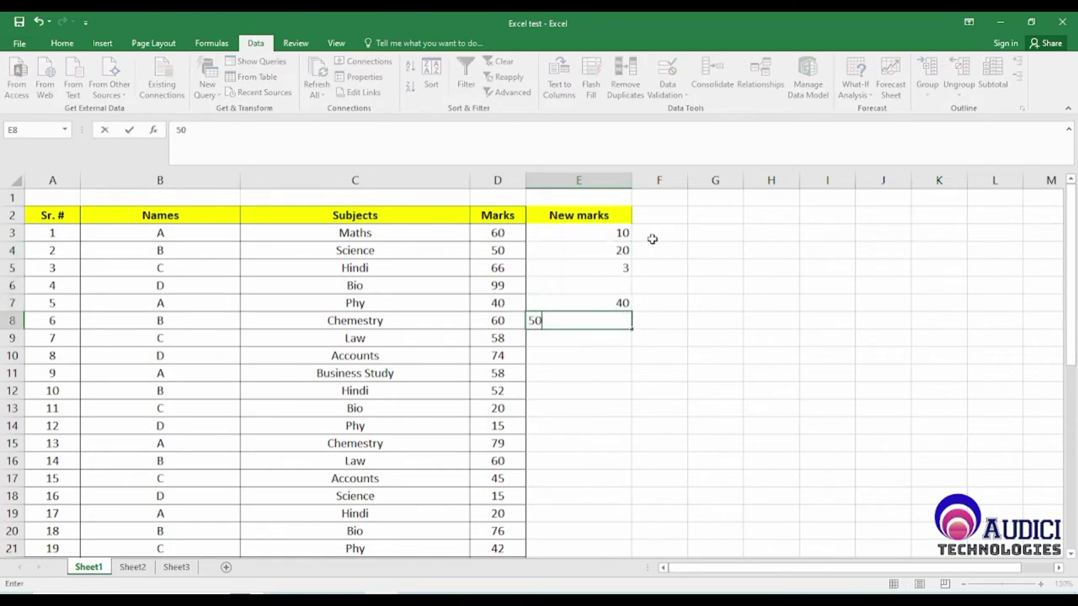
key(Return)
Fill in 80 in E6, correct E5 from 3 to 90, and select E3:E8.
key(Up)
key(Up)
key(Up)
text(8)
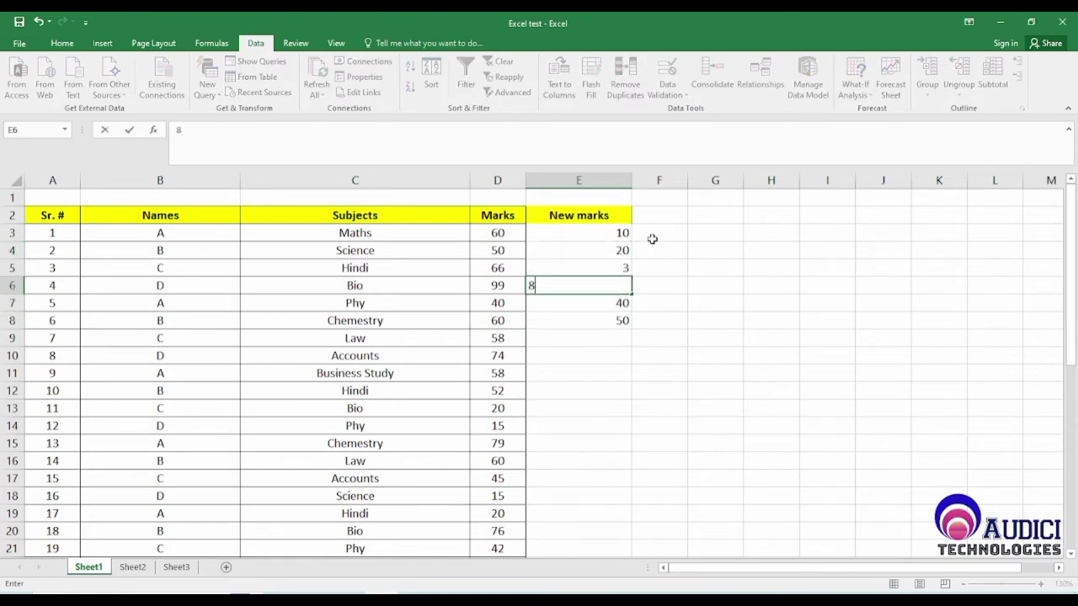
text(0)
key(Return)
key(Up)
key(Up)
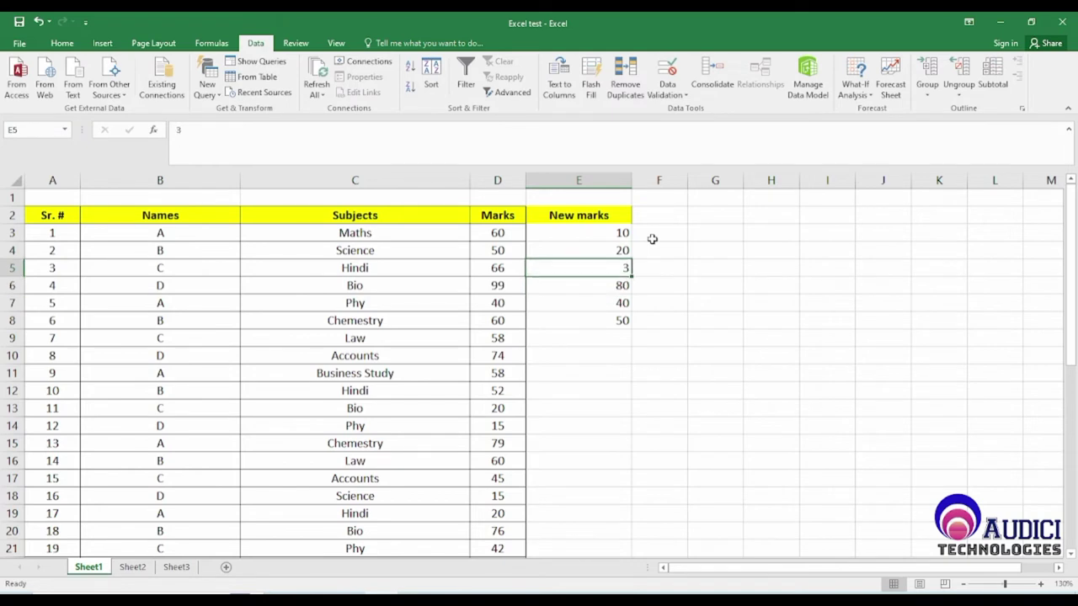
text(90)
key(Return)
key(Up)
key(Up)
key(Up)
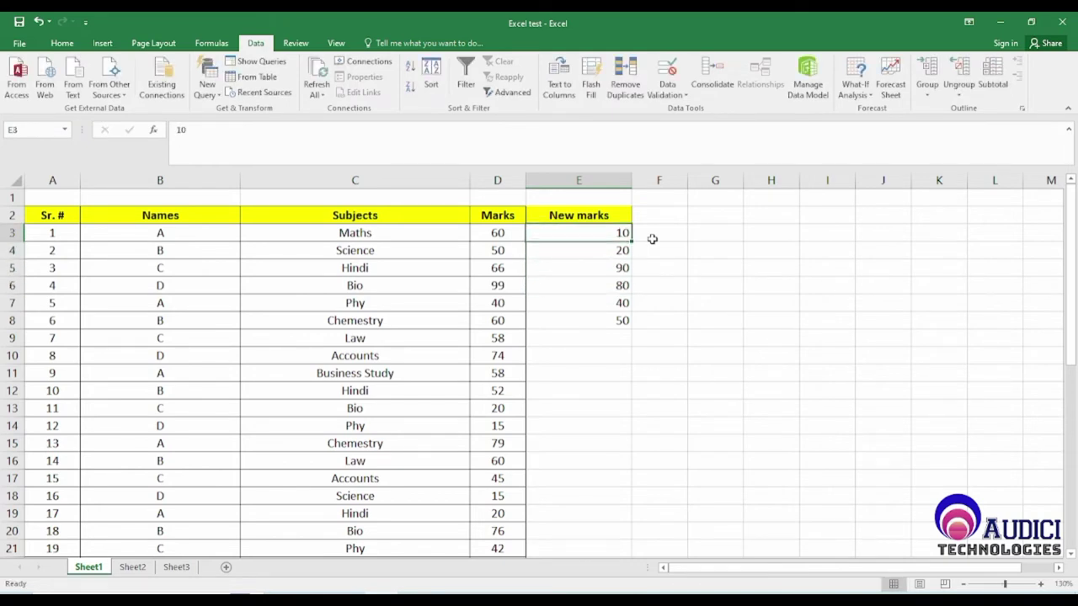
key(ctrl+shift+Down)
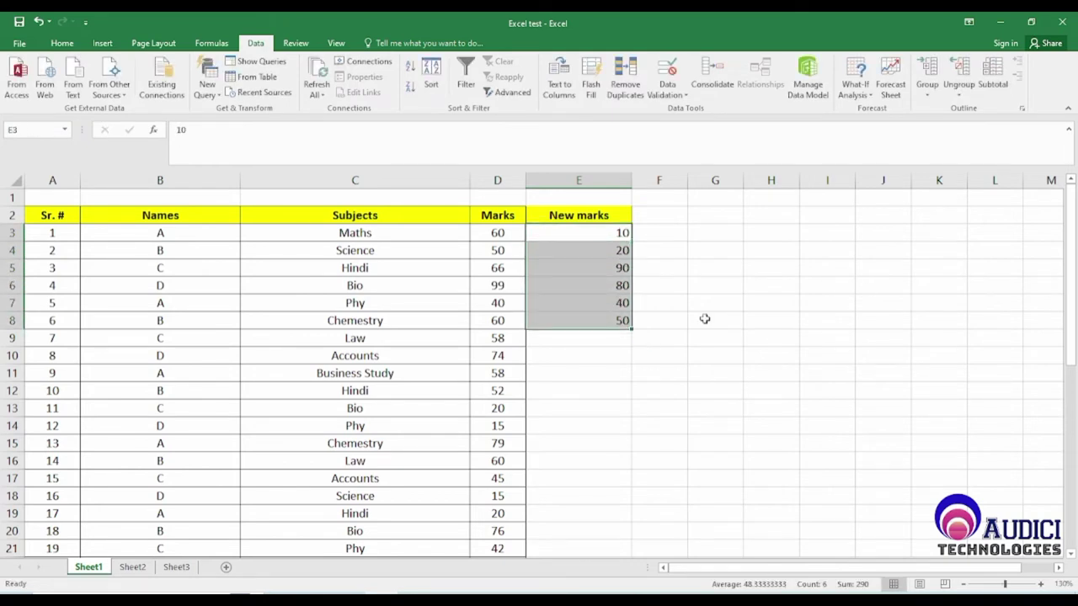
Restrict the New marks cells to whole numbers between 10 and 100.
click(670, 75)
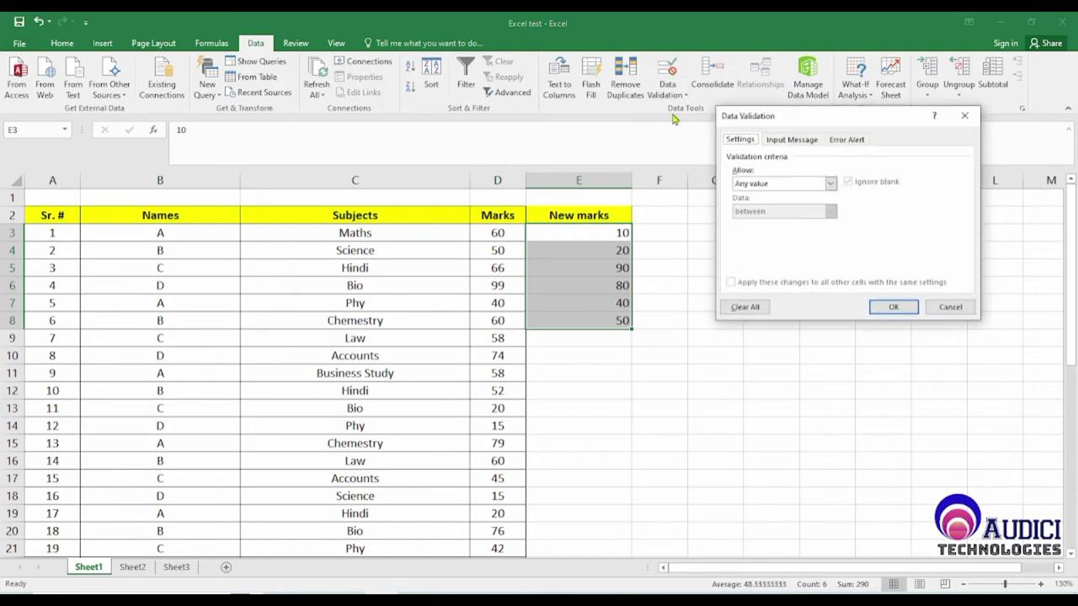
click(830, 184)
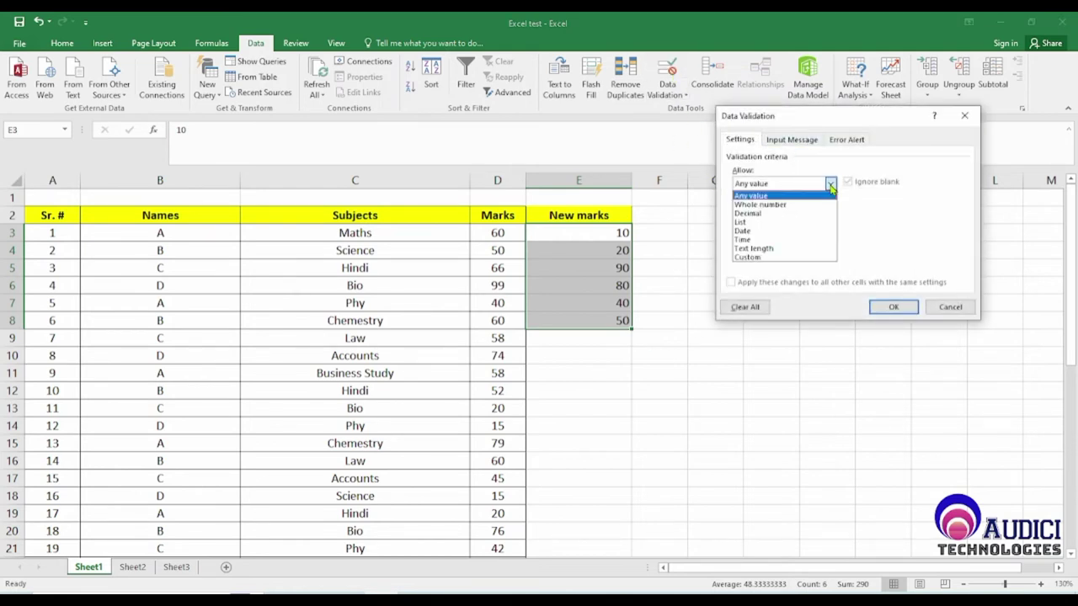
click(779, 201)
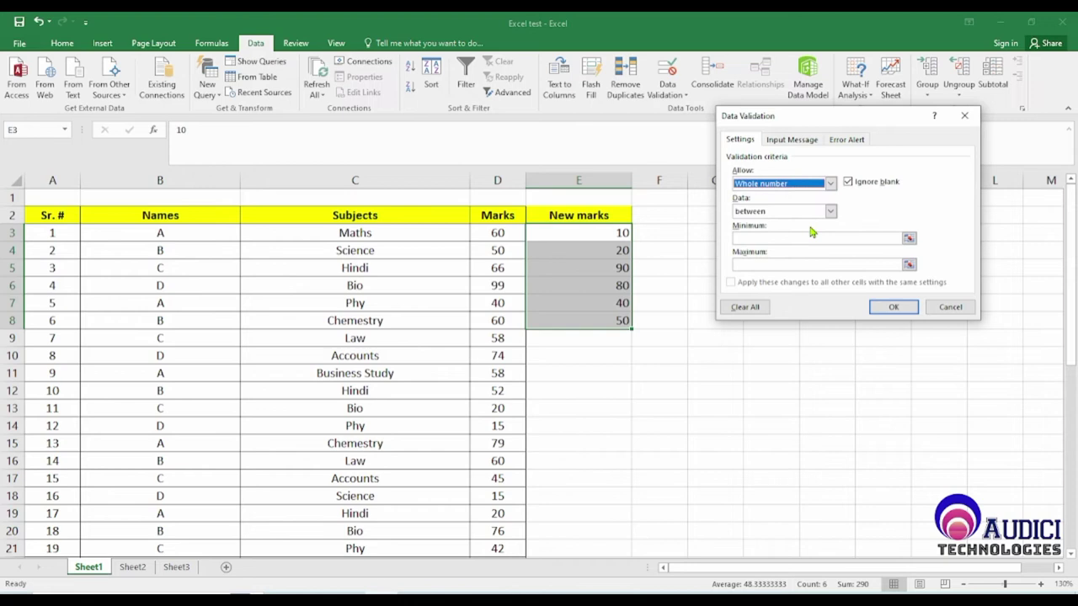
click(755, 238)
text(10)
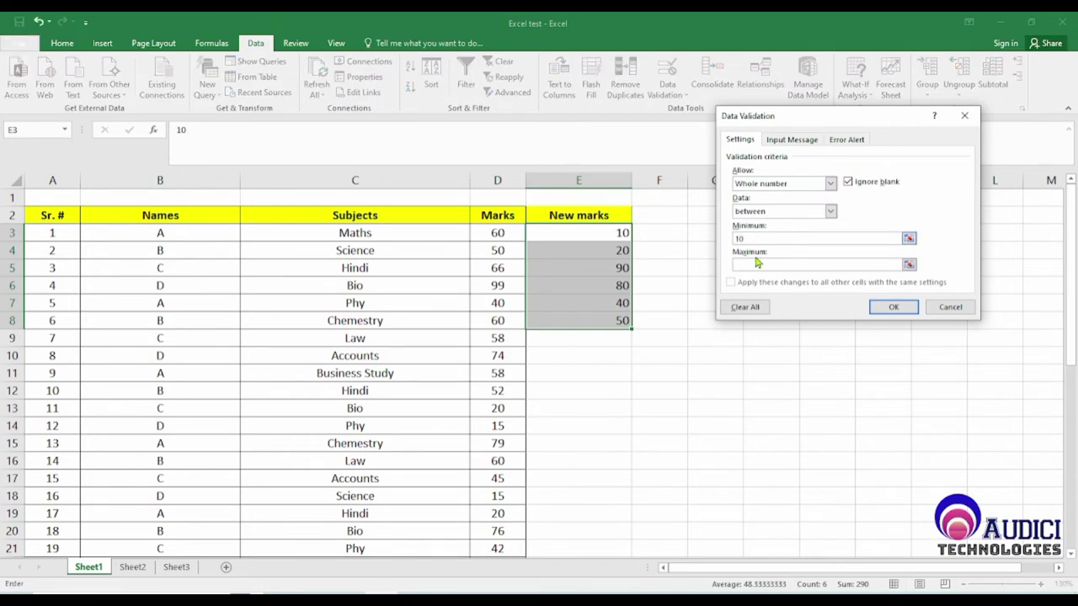
click(754, 266)
click(890, 307)
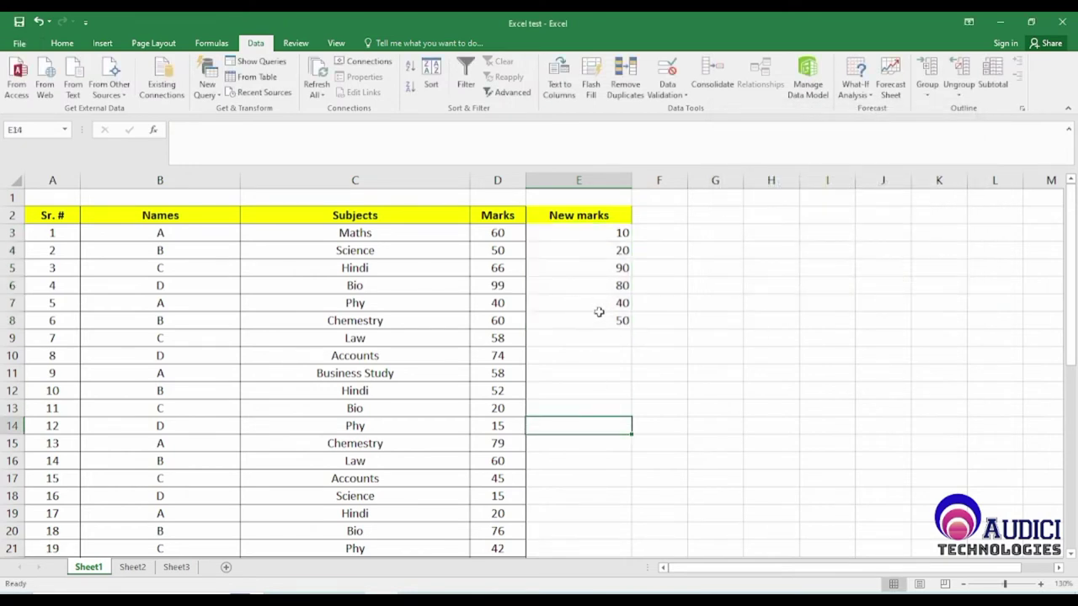
Test the rule by entering 8000000 in E6 and dismiss the error so 80 stays.
click(599, 286)
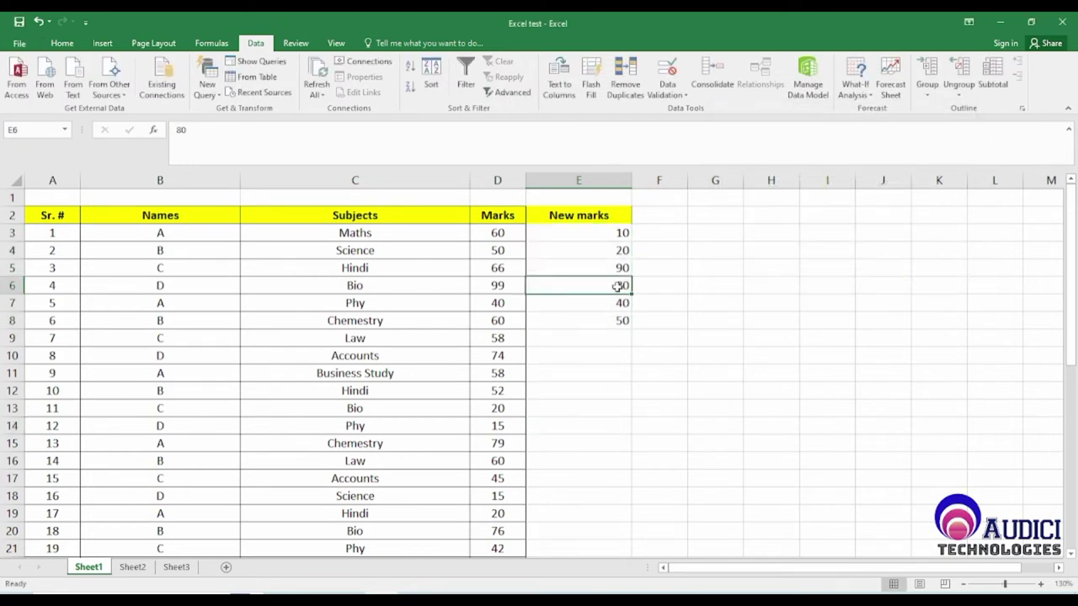
text(8000000)
key(Return)
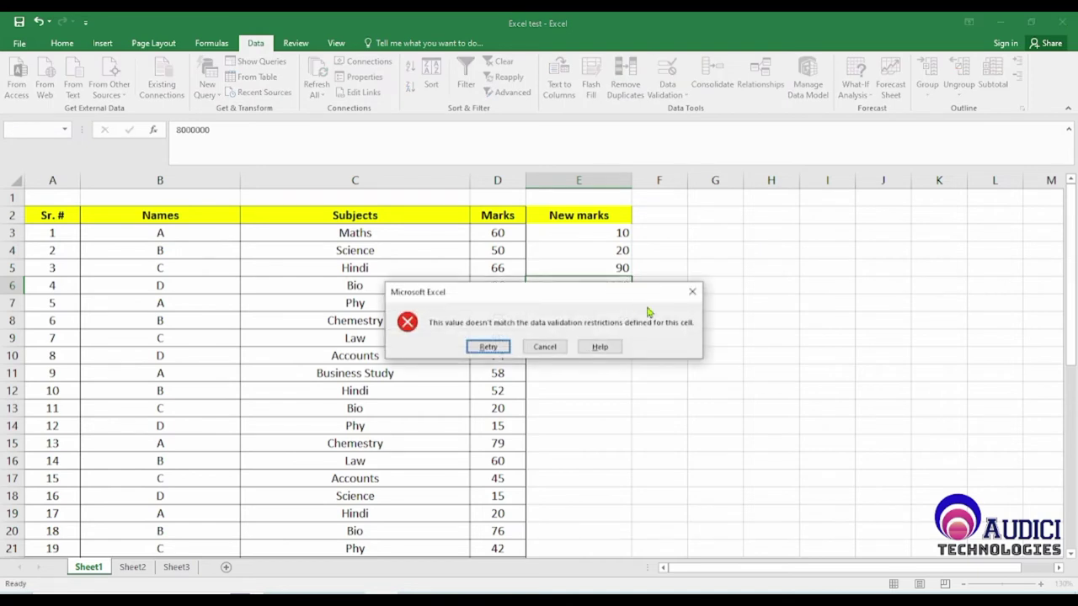
click(692, 291)
click(706, 372)
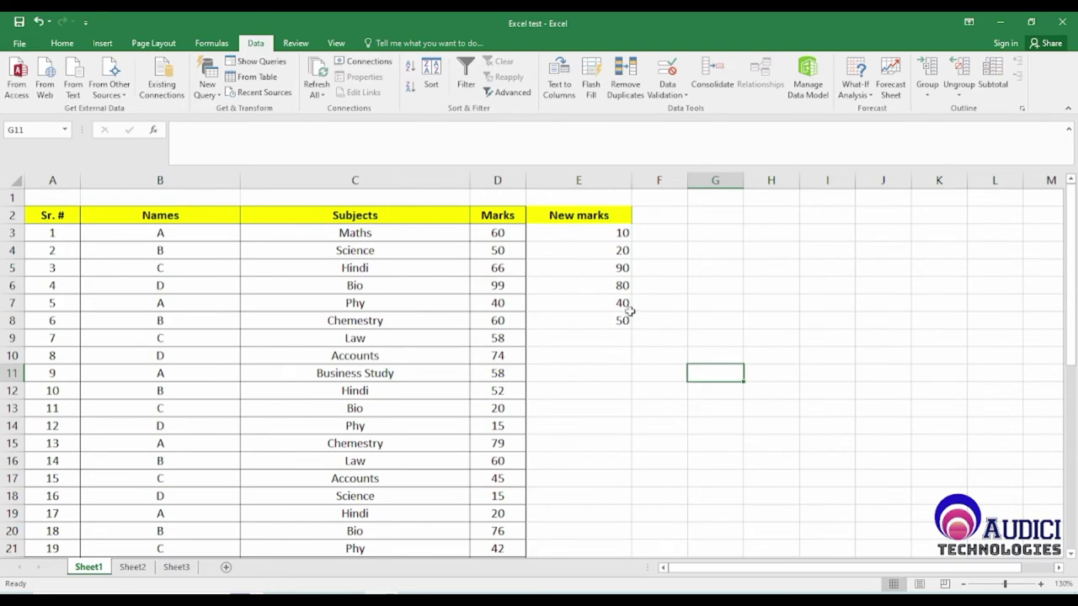
Type 5000 in H4 and paste it over E4 past the validation, then select E3:E8.
click(770, 253)
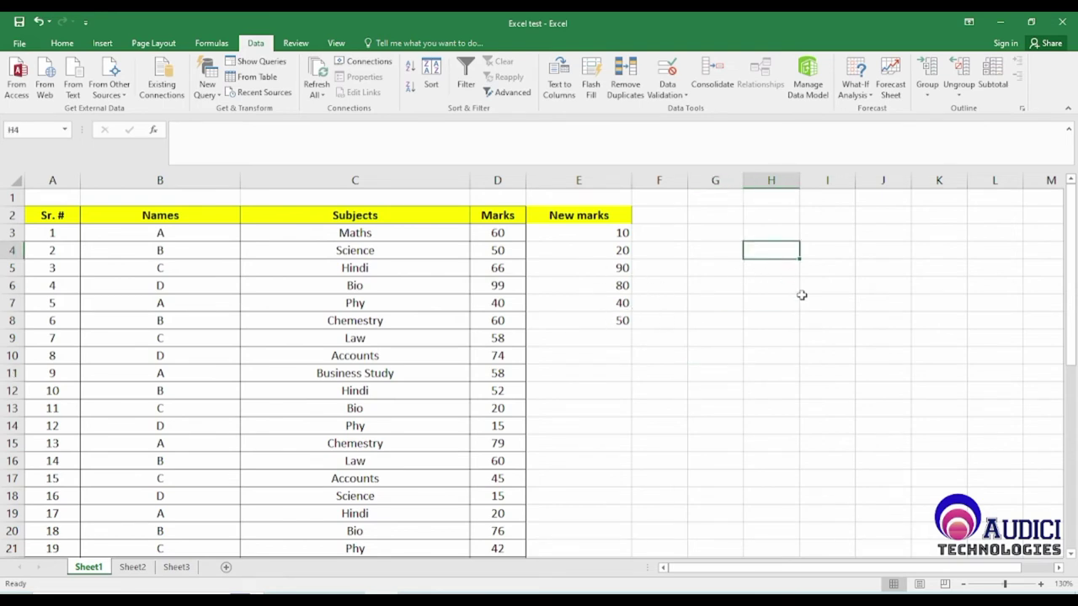
text(5000)
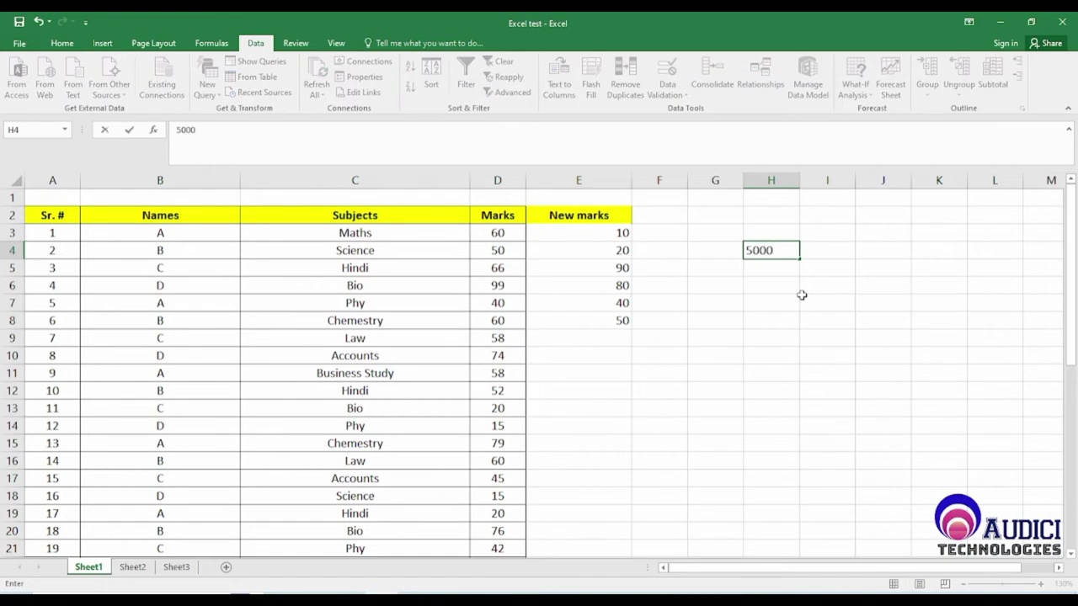
key(Return)
key(Up)
key(ctrl+c)
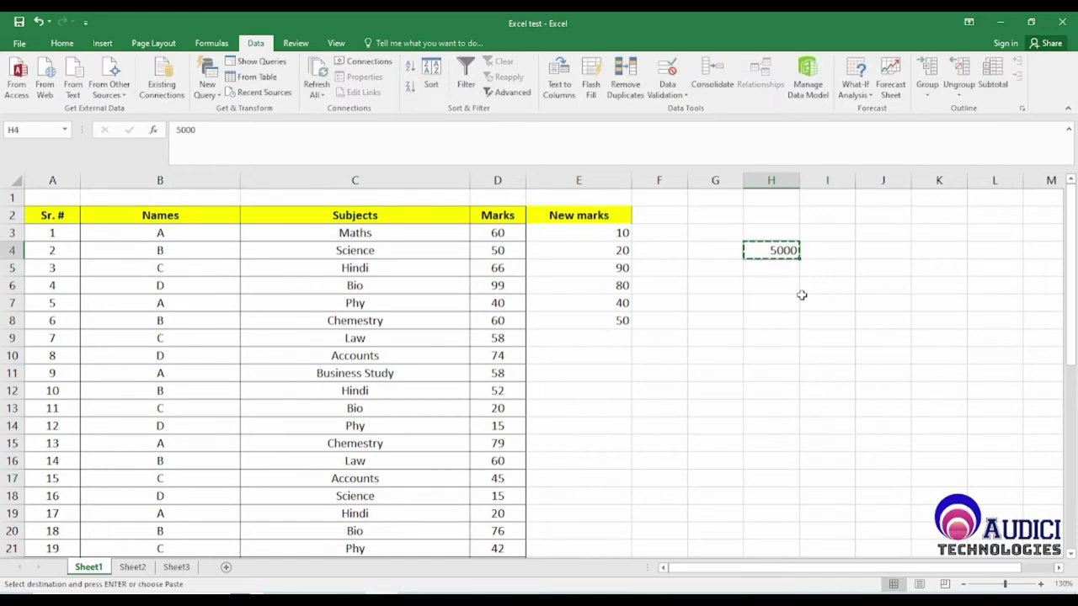
key(Left)
key(Left)
key(Left)
key(ctrl+v)
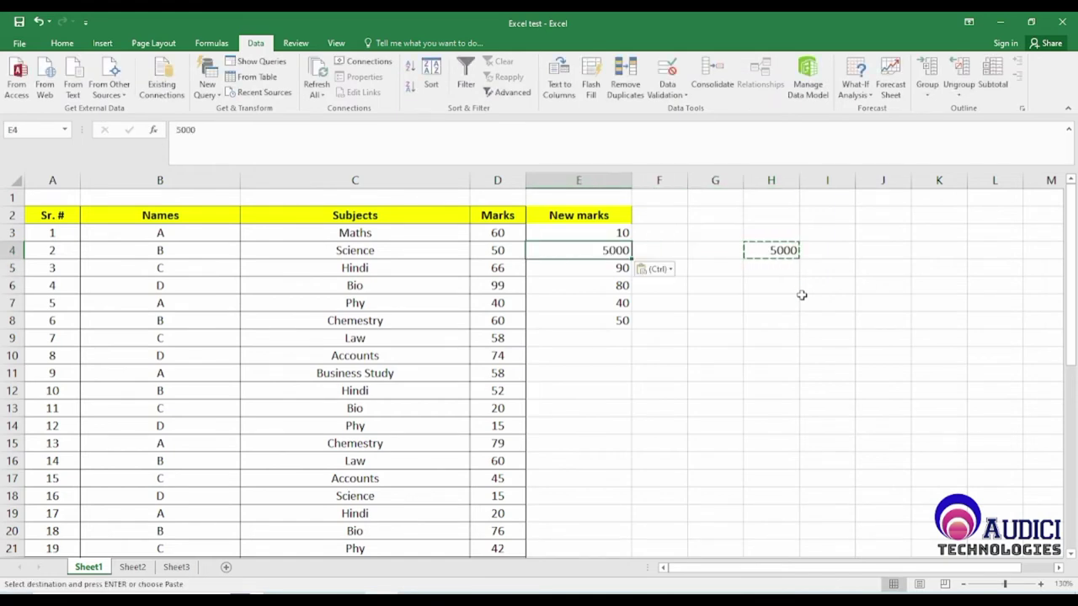
key(Down)
key(Down)
key(Down)
key(Down)
key(Down)
key(Down)
key(Escape)
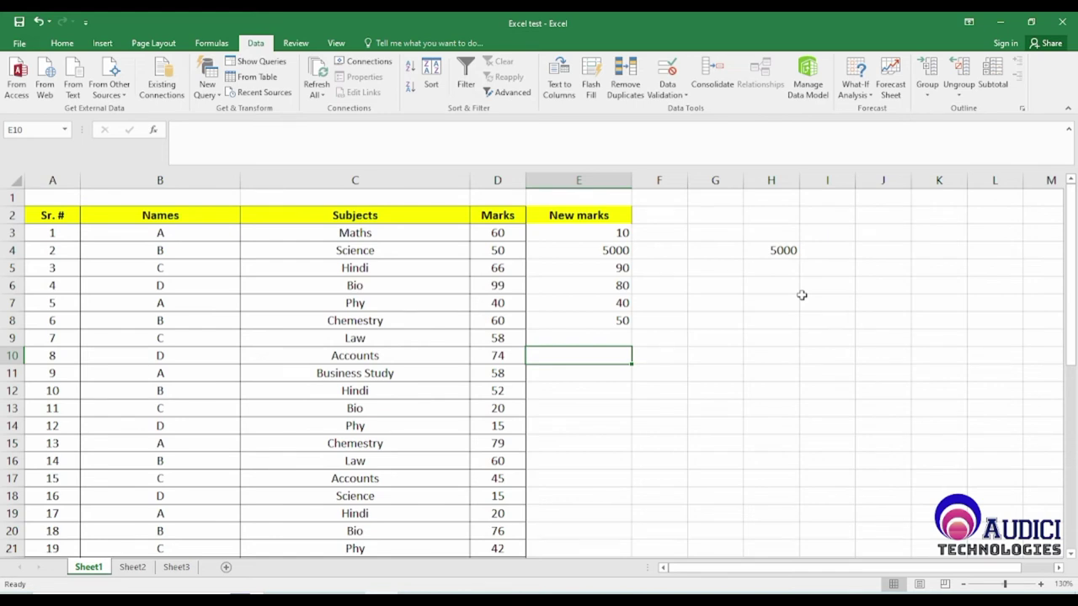
drag(613, 234, 609, 320)
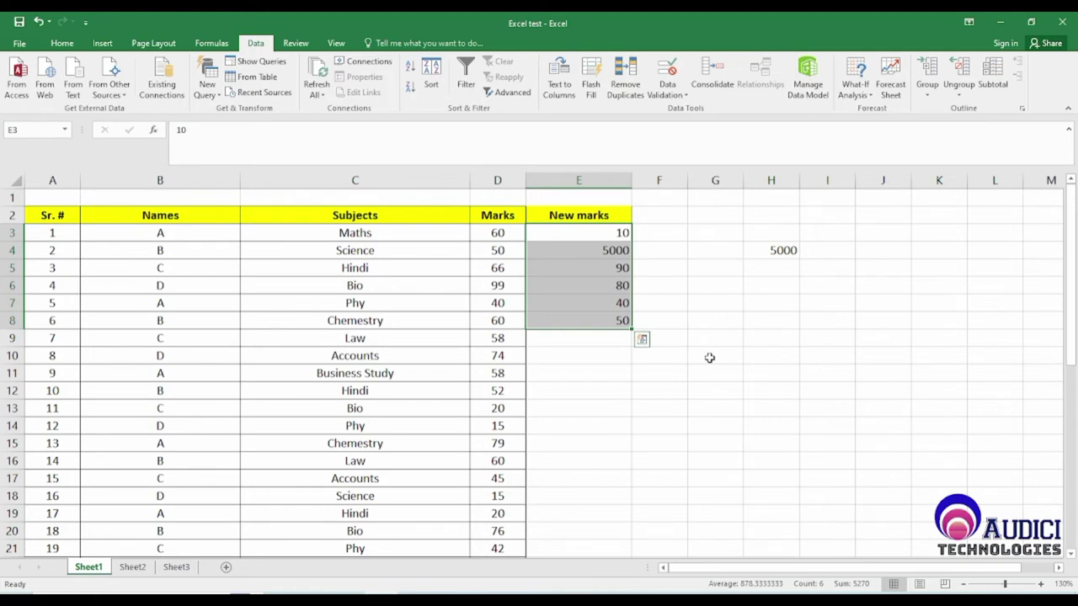
Extend the 10–100 whole-number rule to all cells in E3:E8.
click(685, 99)
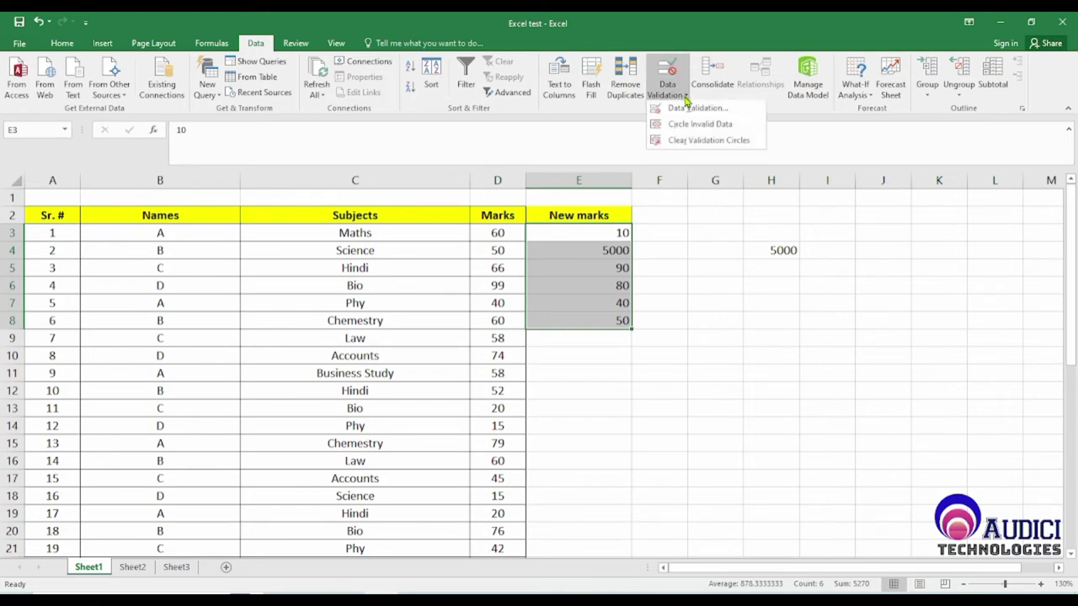
click(723, 126)
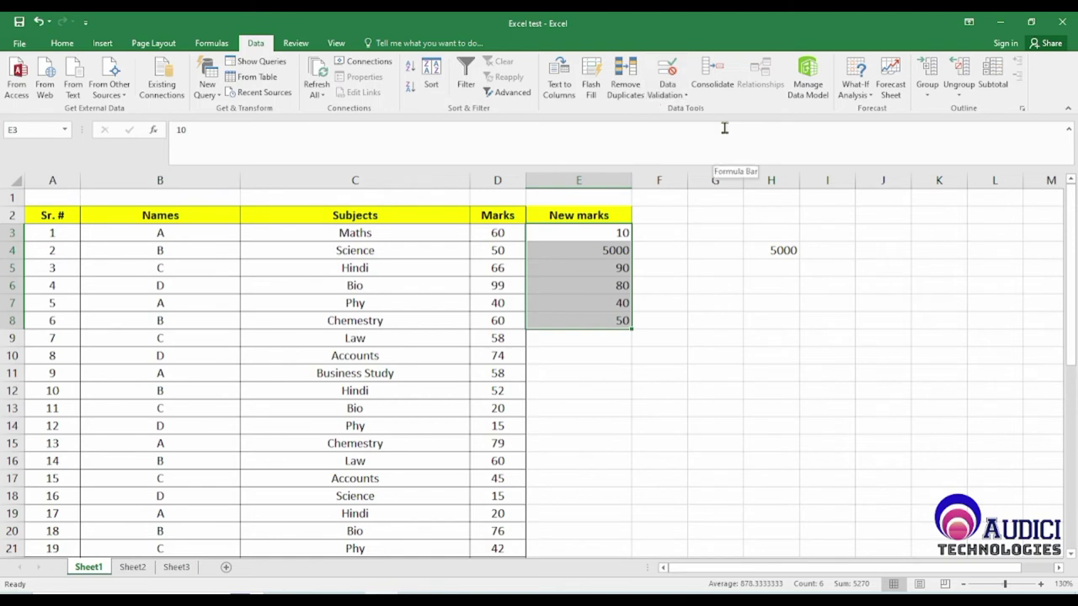
click(621, 235)
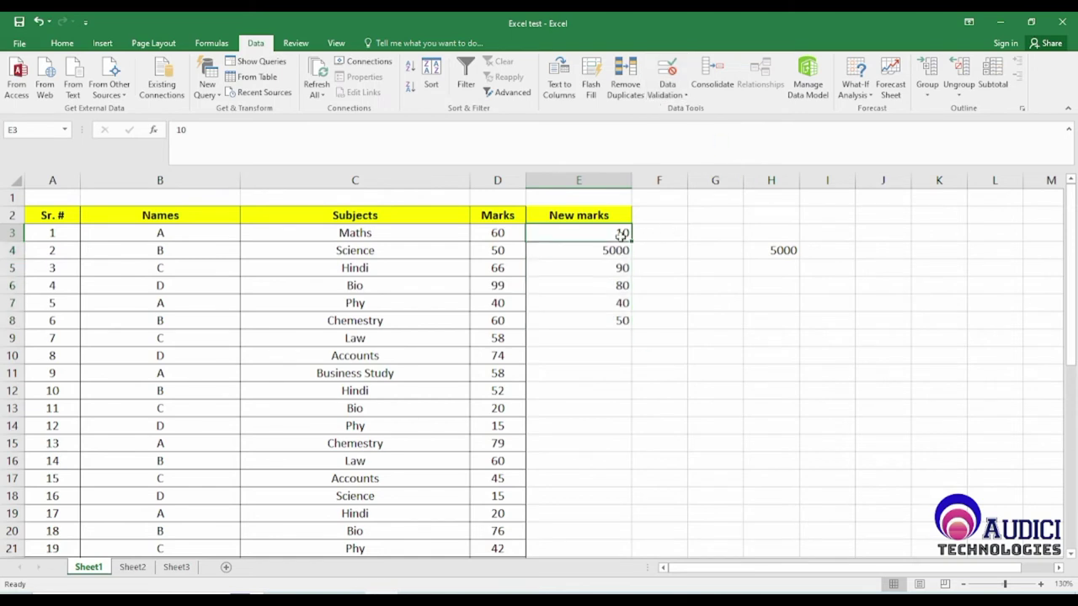
drag(621, 235, 623, 317)
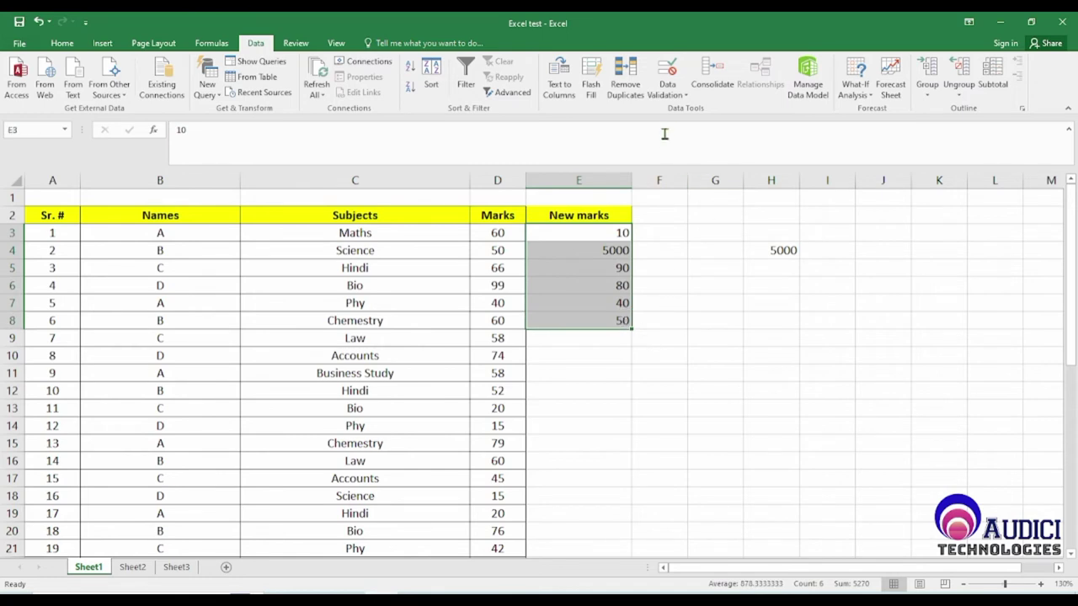
click(677, 98)
click(688, 111)
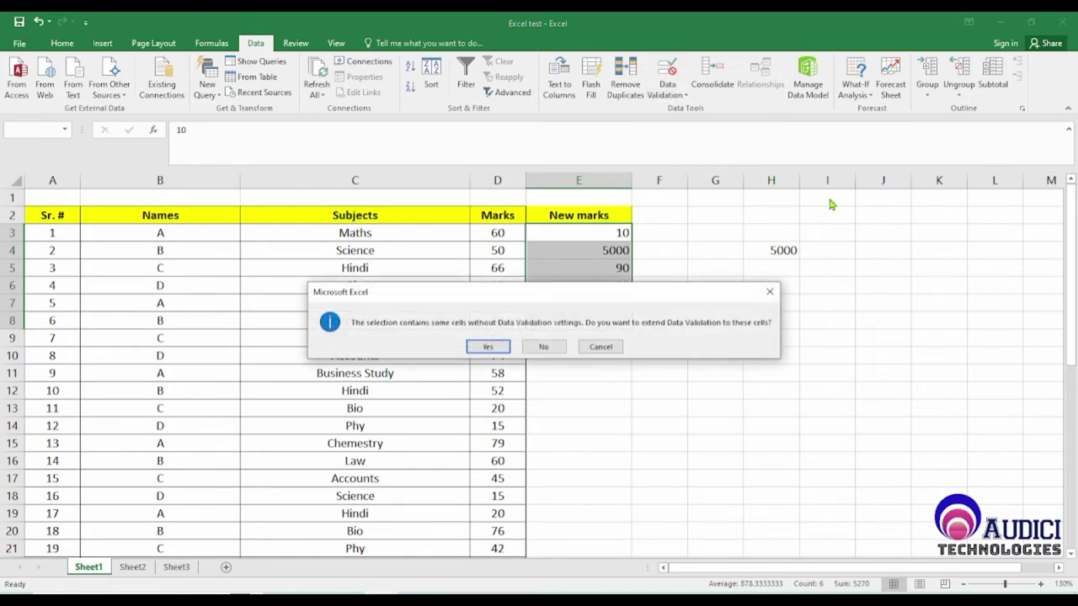
click(498, 348)
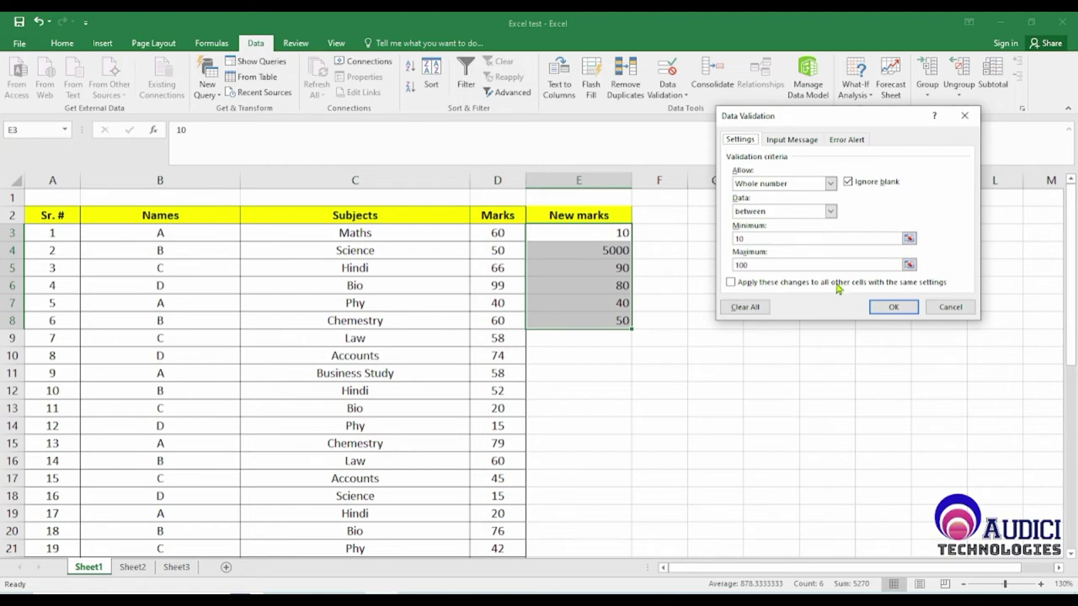
click(895, 308)
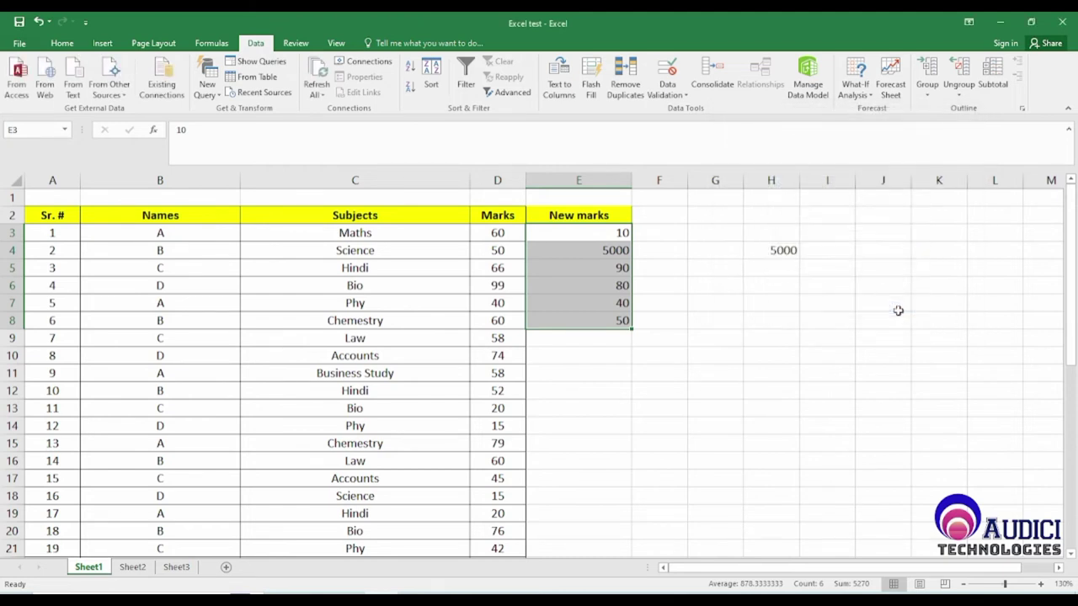
Circle the invalid 5000 in E4 and reselect the New marks values.
click(669, 92)
click(688, 126)
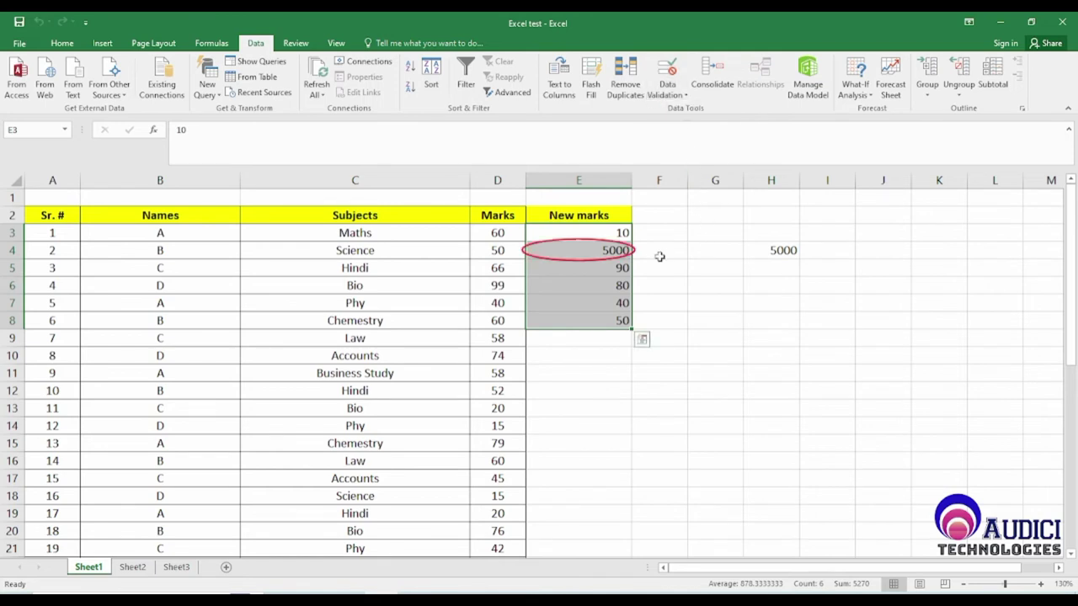
click(712, 262)
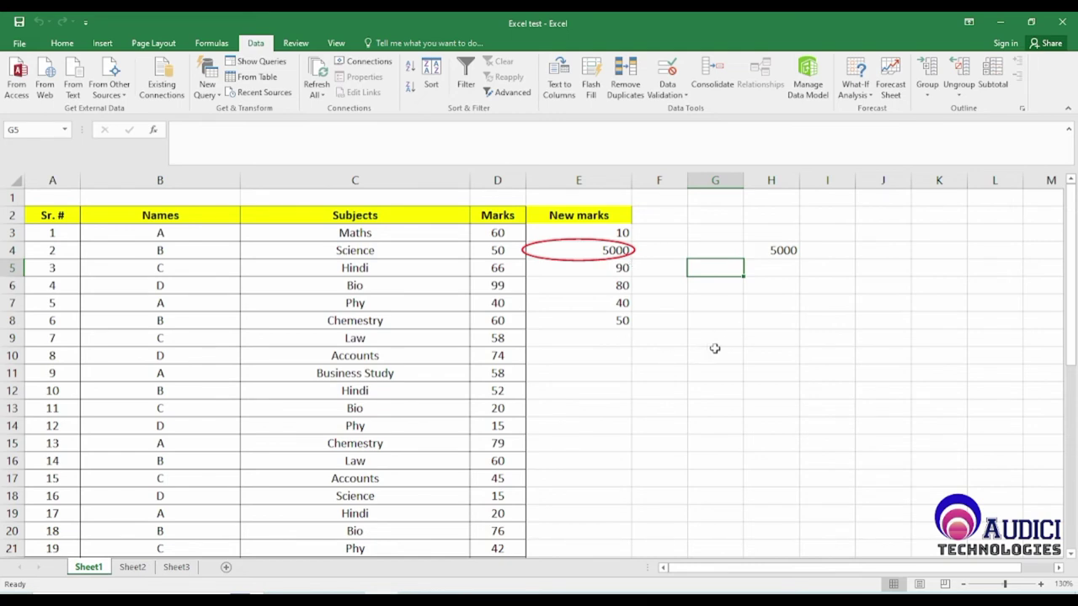
click(747, 376)
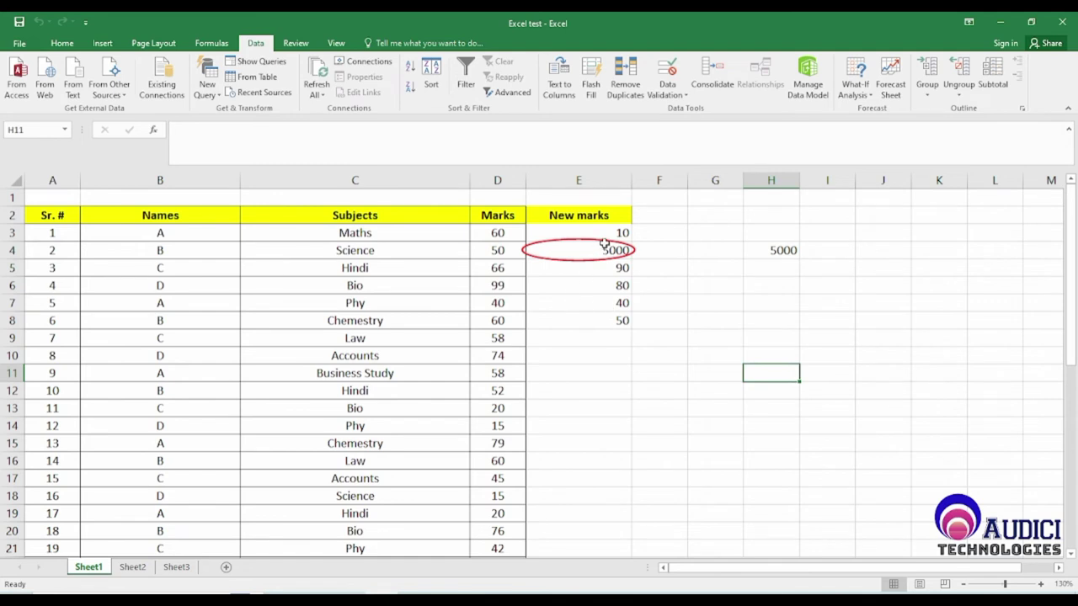
drag(606, 234, 613, 316)
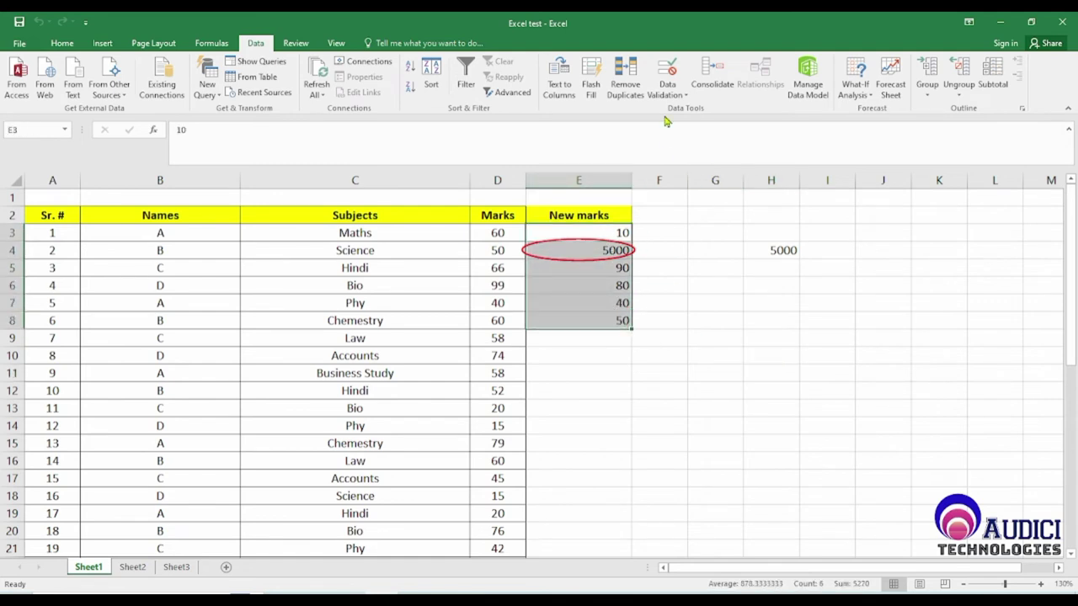
click(695, 100)
click(976, 122)
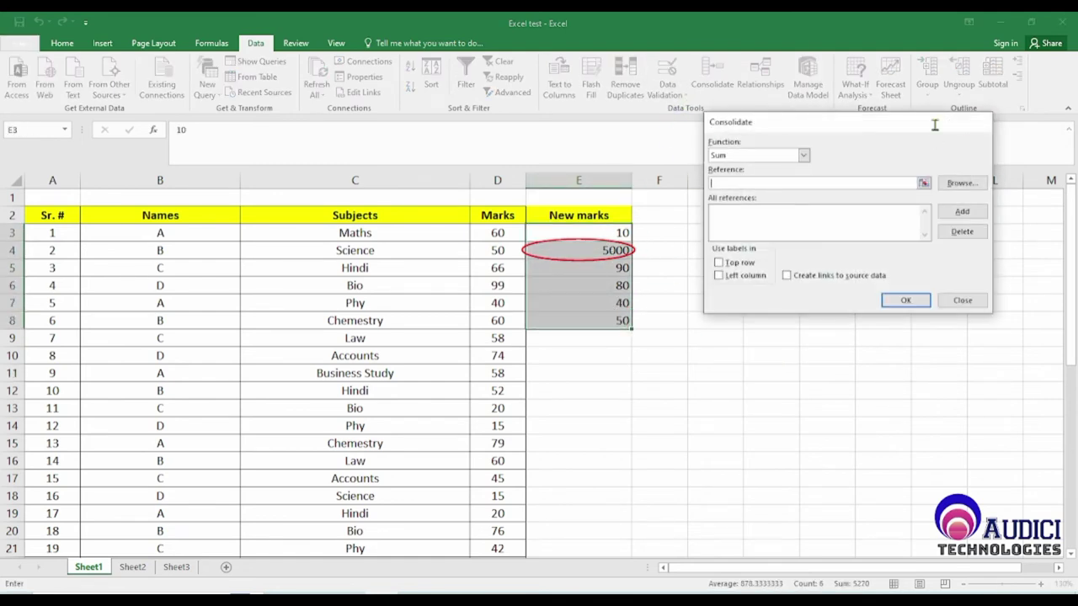
click(666, 91)
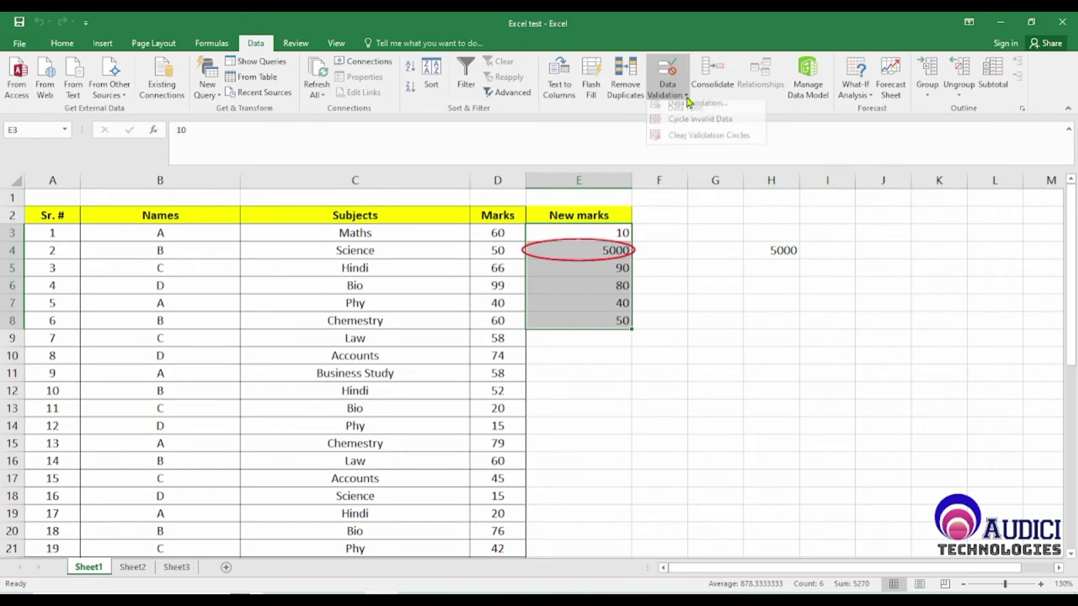
Clear the validation circle, then confirm E6 rejects 900000 and keeps 80.
click(700, 142)
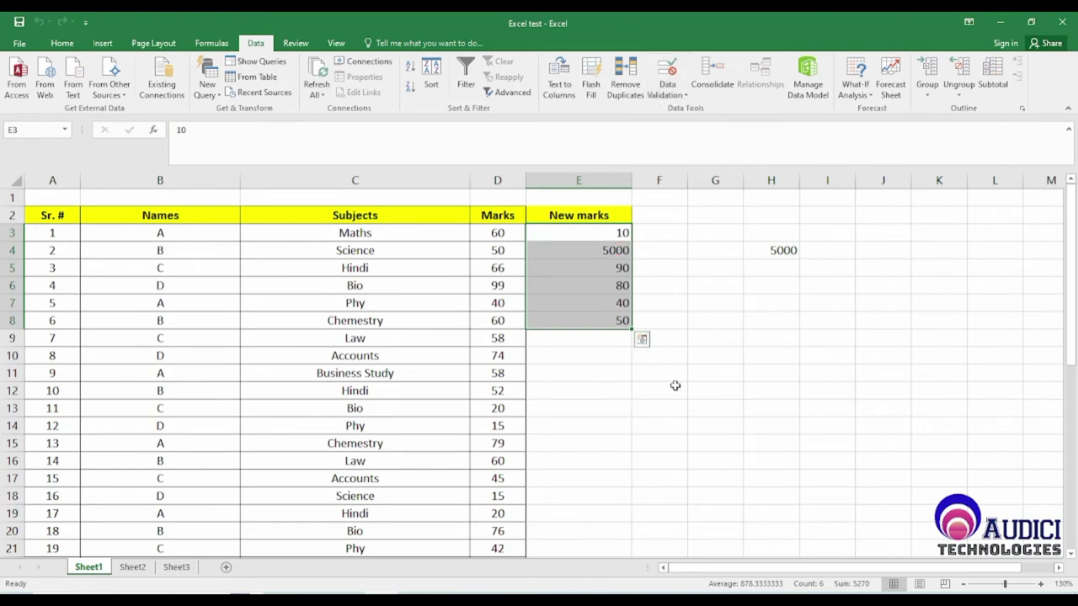
click(622, 421)
click(606, 282)
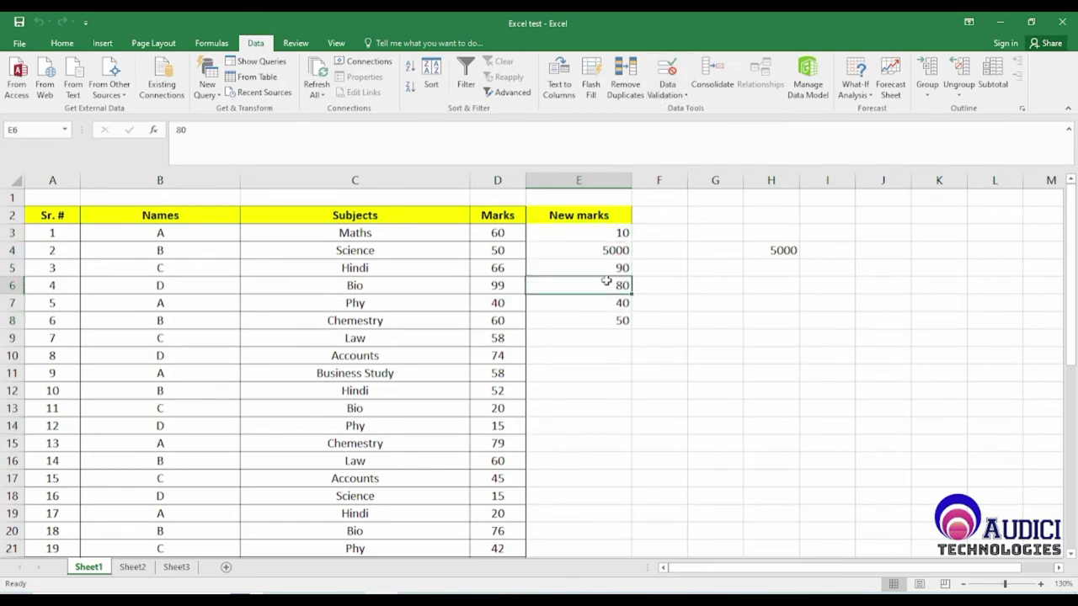
text(900000)
key(Return)
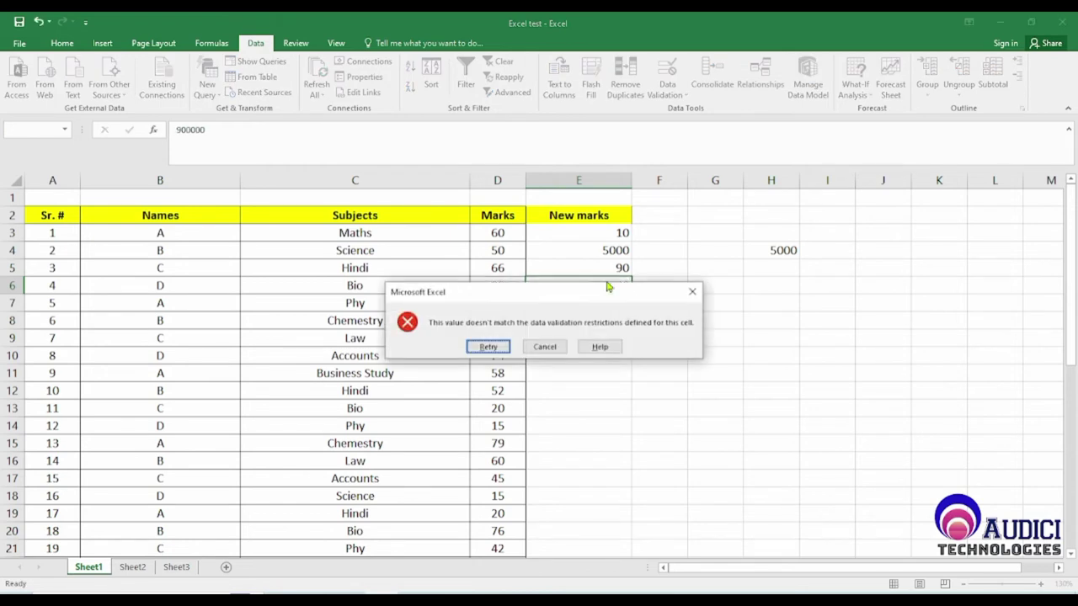
key(Return)
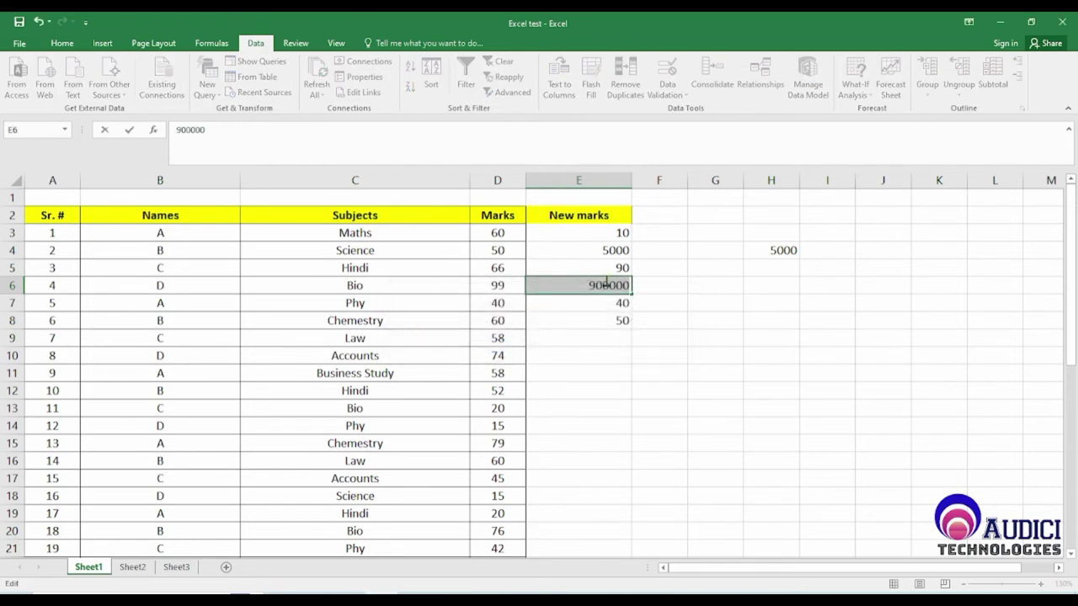
click(764, 294)
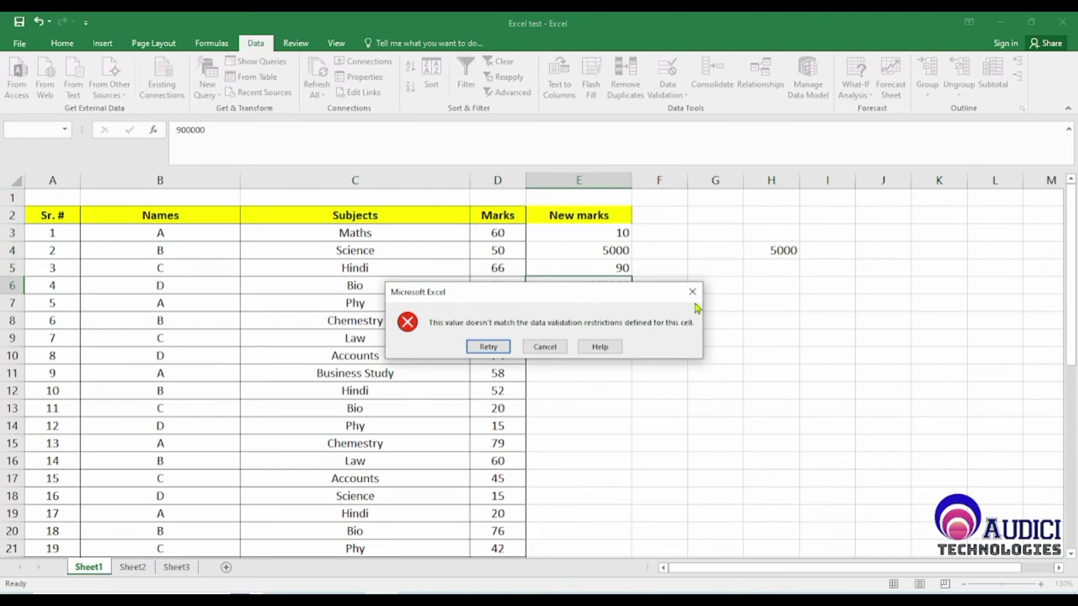
click(691, 291)
click(762, 287)
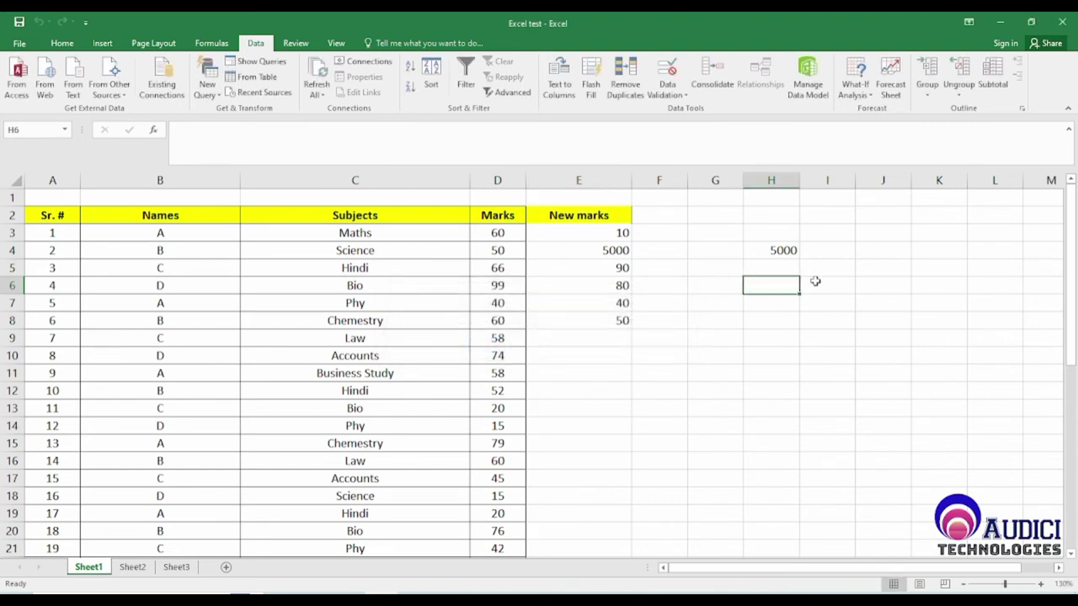
Enter 7000 in H6, paste it over the 50 in E8, and select E3:E8.
text(7000)
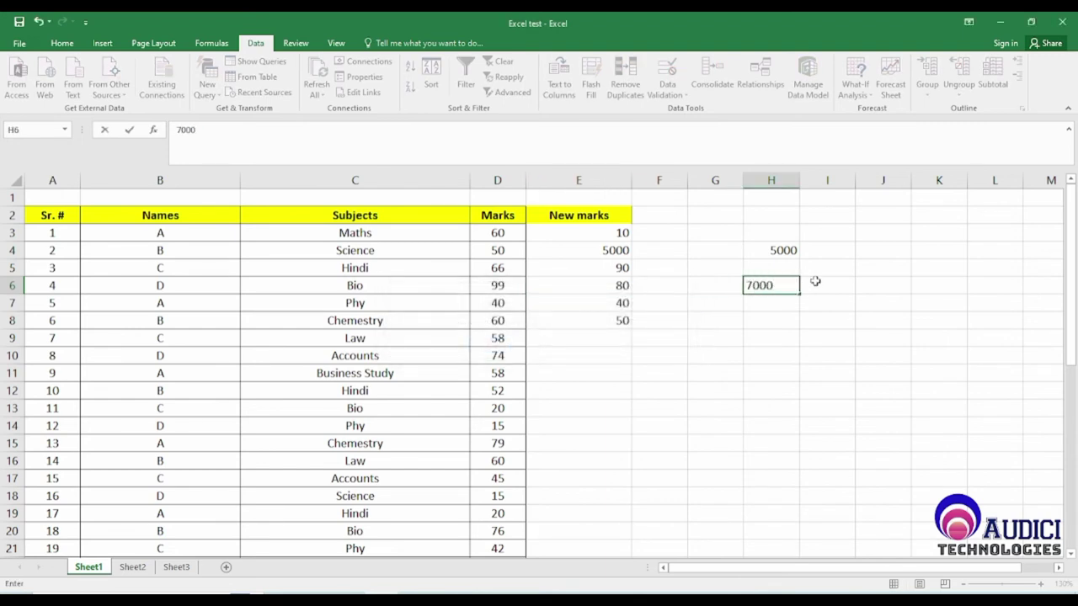
key(Return)
key(Up)
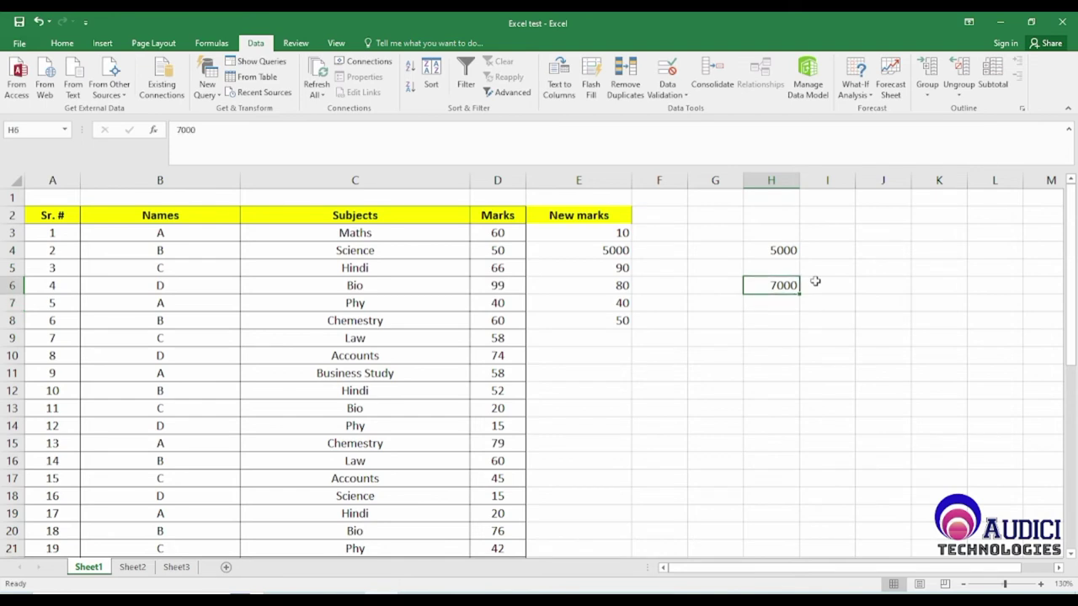
key(ctrl+c)
key(Left)
key(Left)
key(Left)
key(Down)
key(Down)
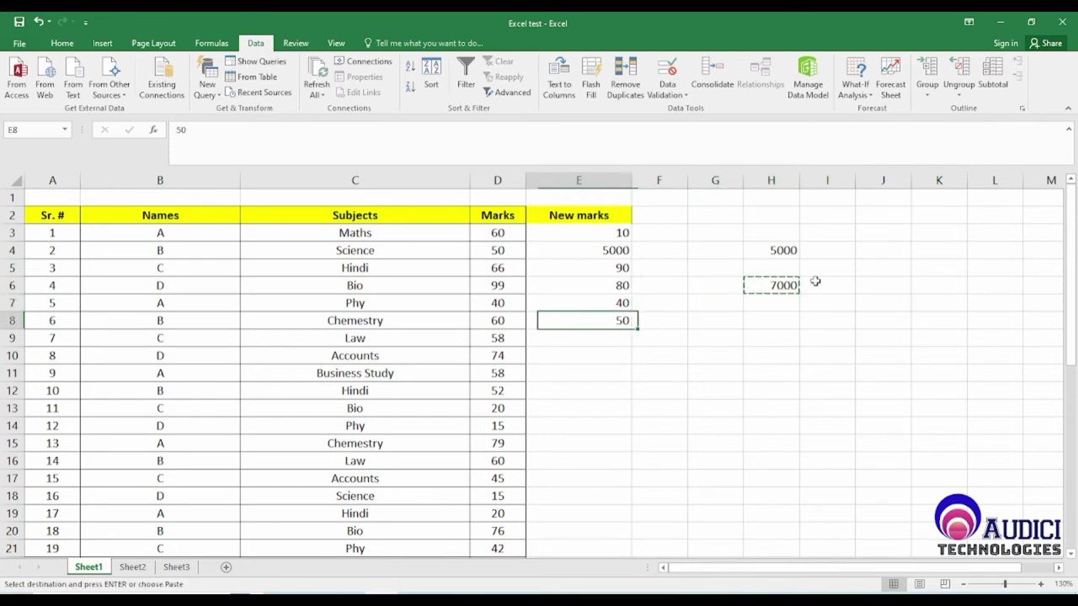
key(Down)
key(Up)
key(ctrl+v)
key(Down)
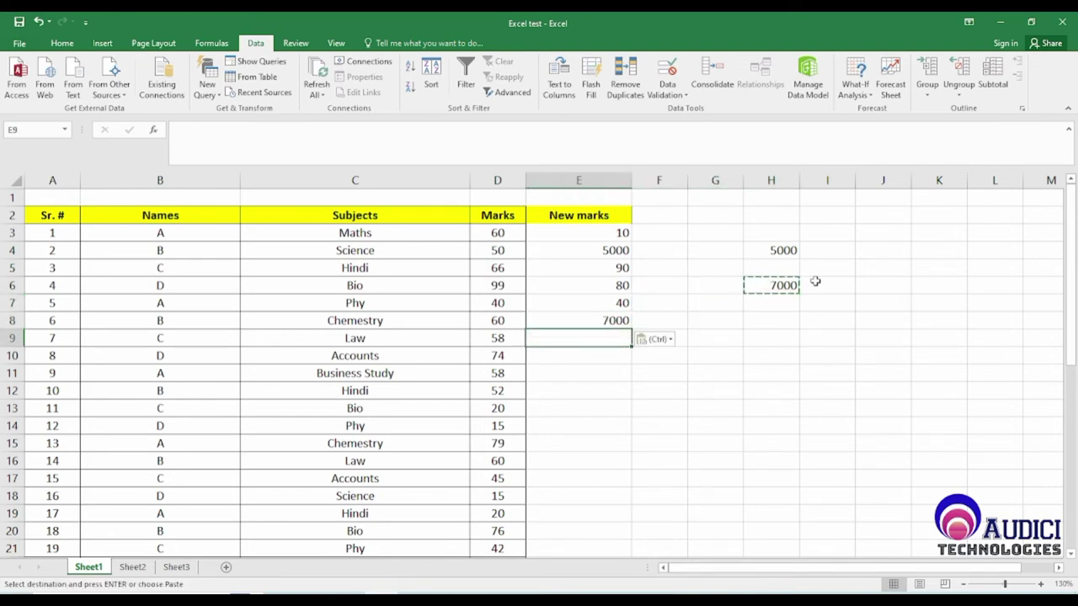
key(Escape)
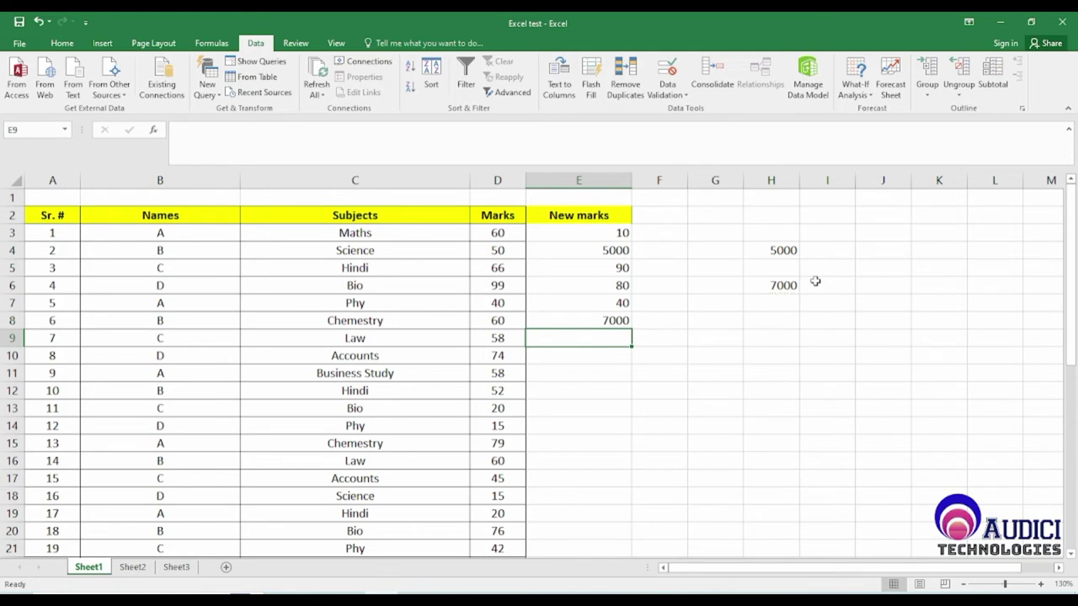
key(Up)
key(Up)
key(Up)
key(Up)
key(Up)
key(Up)
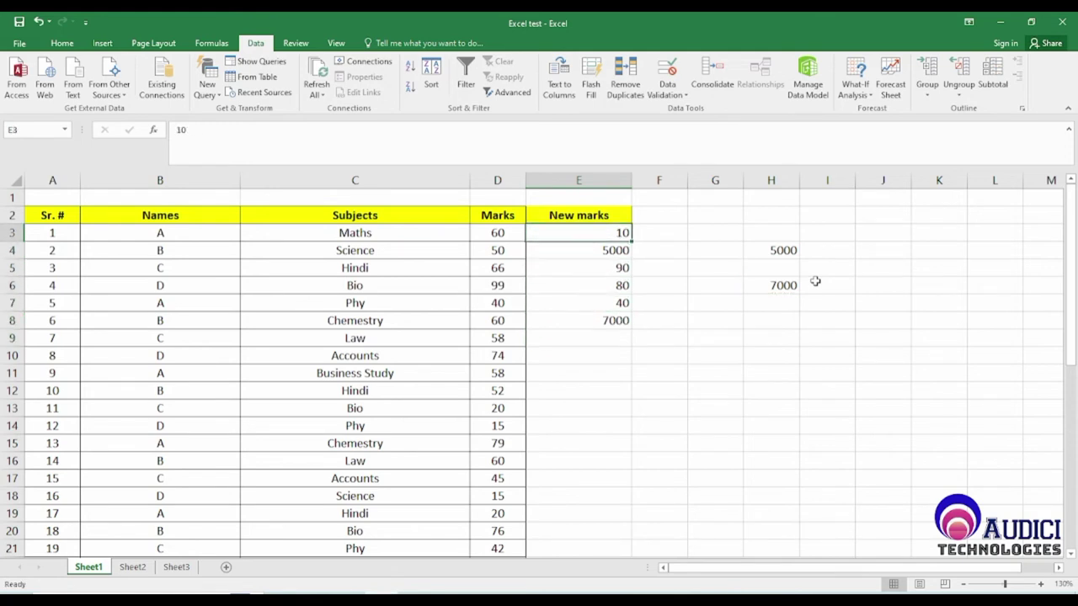
key(shift+Down)
key(shift+Down)
key(shift+Down)
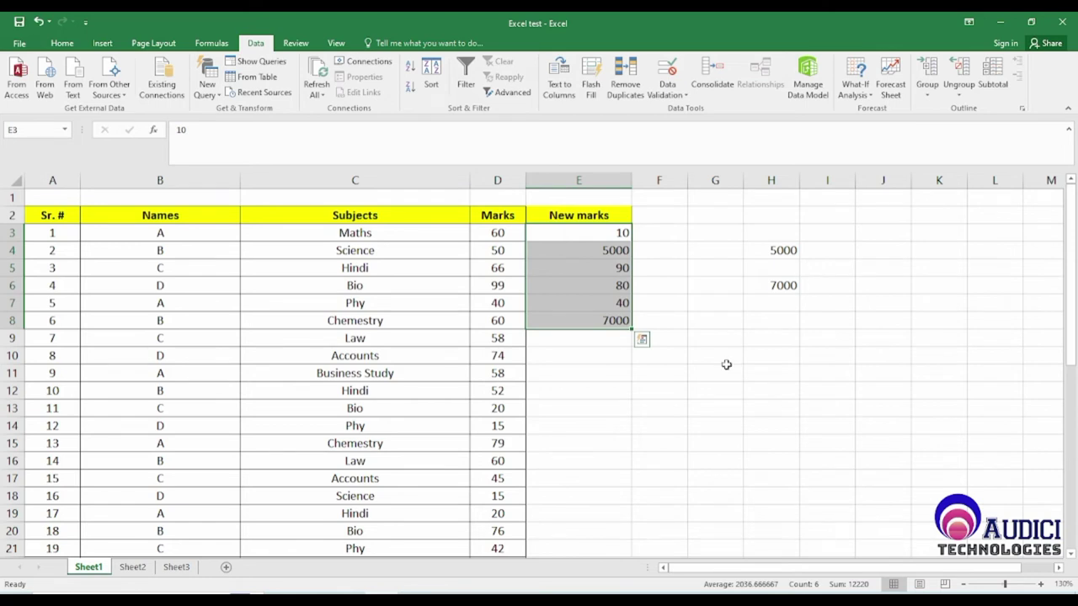
Extend the 10–100 whole-number rule across all New marks cells.
click(682, 91)
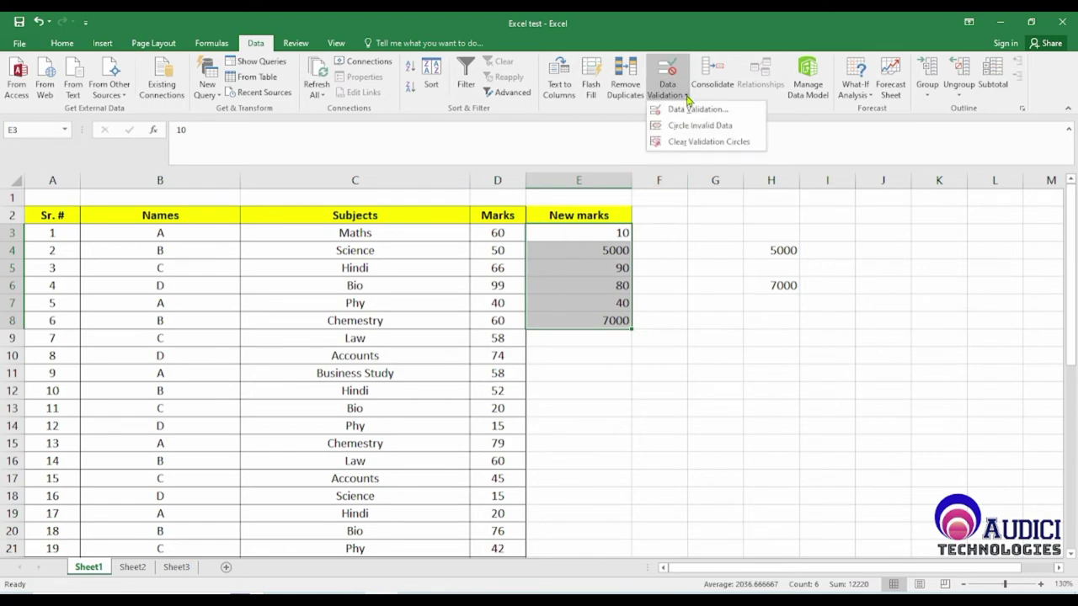
click(688, 110)
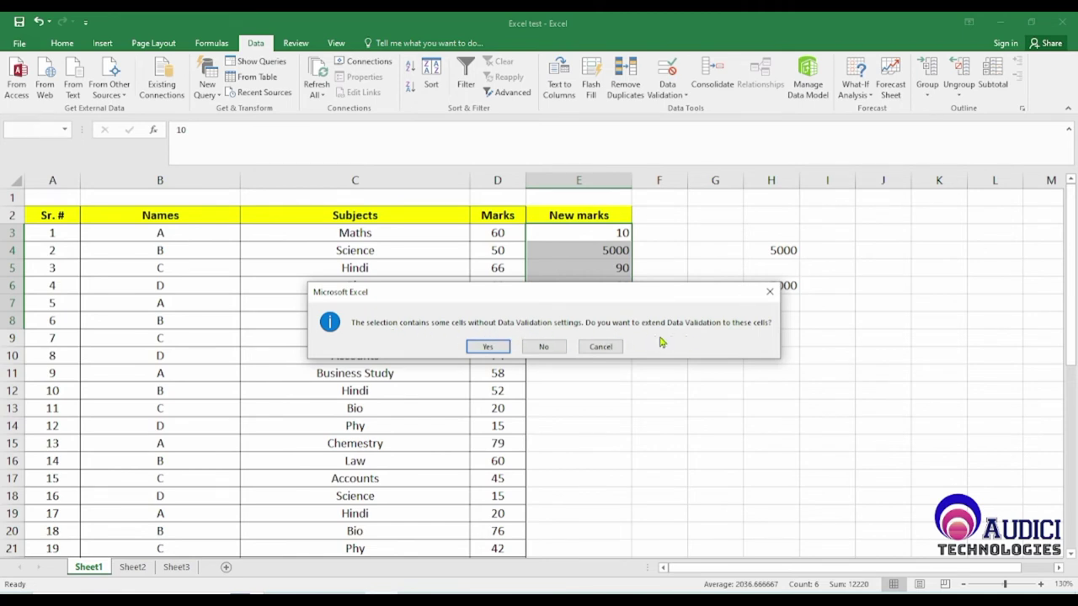
click(489, 347)
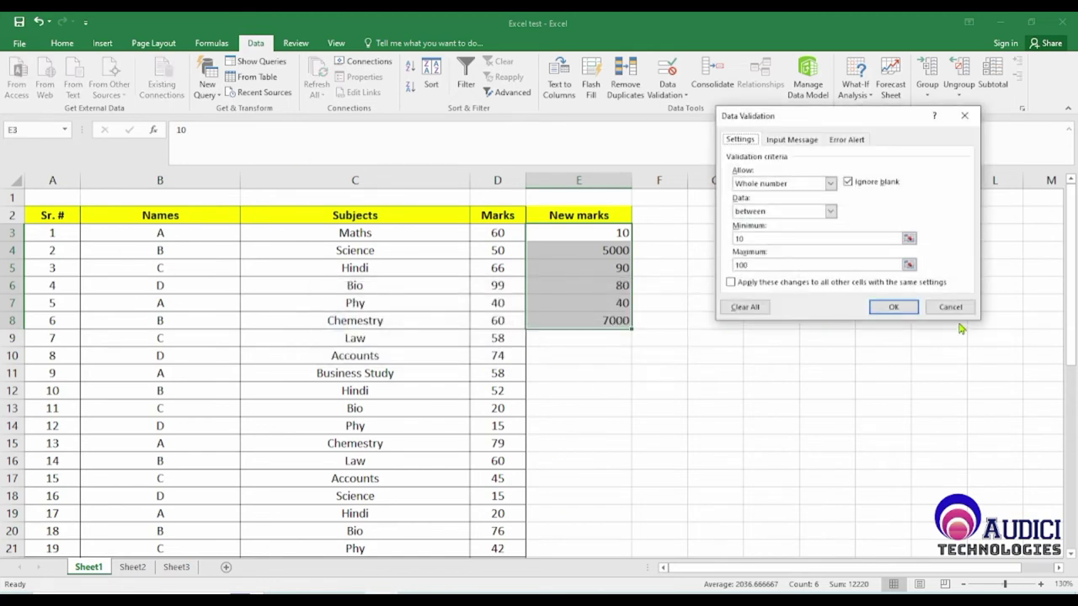
click(894, 307)
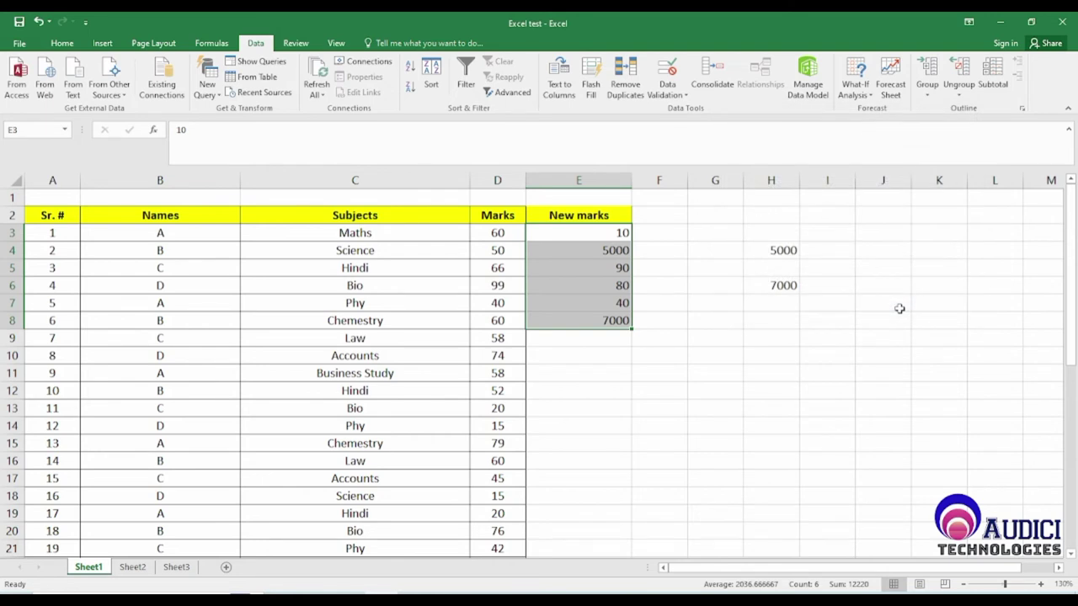
Circle the invalid entries 5000 in E4 and 7000 in E8.
click(686, 98)
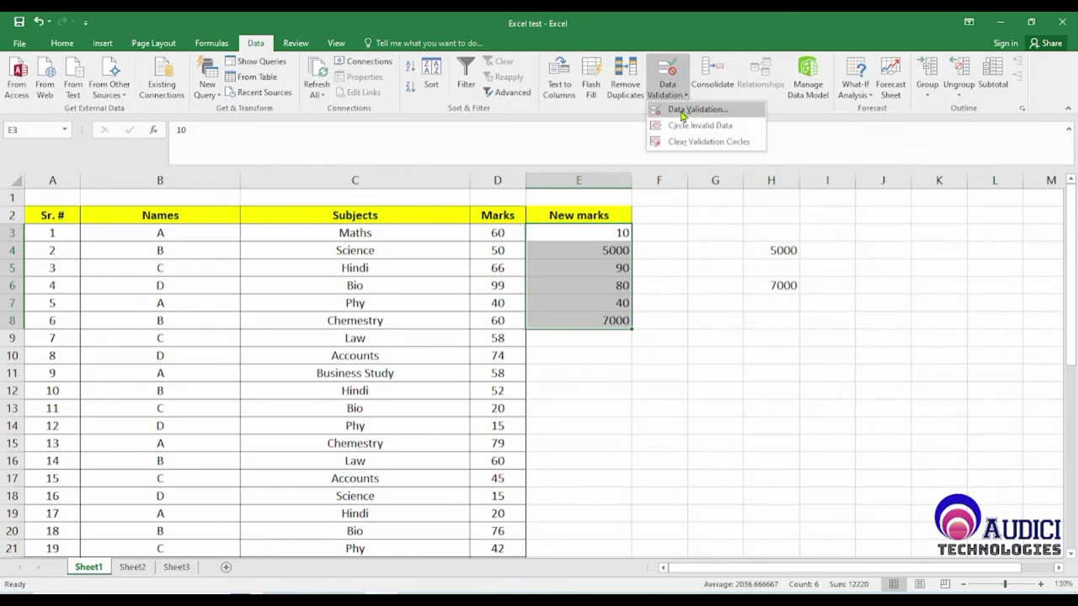
click(717, 130)
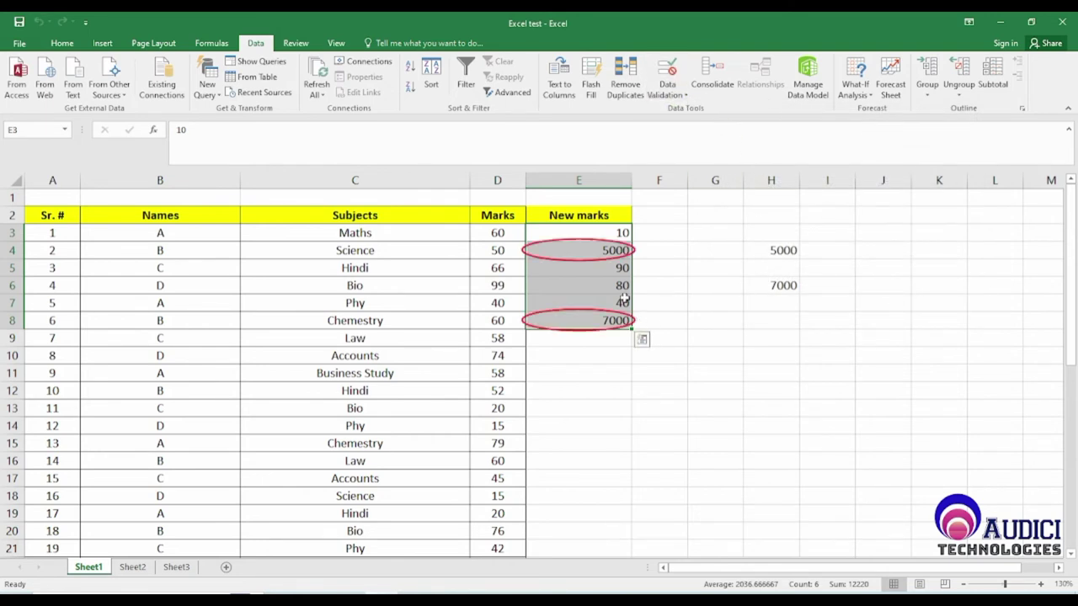
click(592, 368)
drag(589, 250, 590, 320)
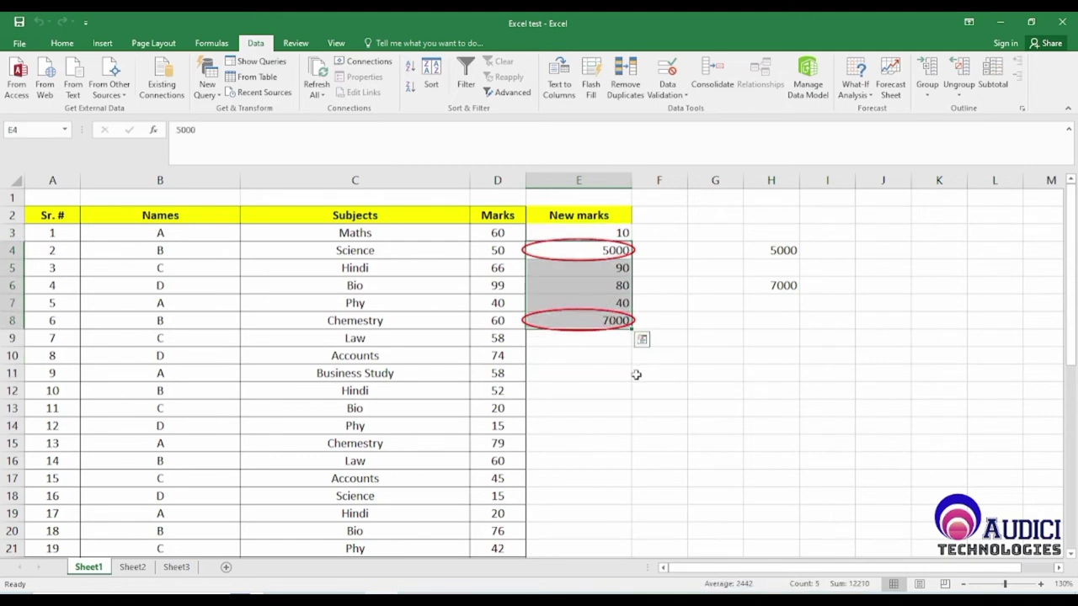
click(596, 384)
drag(604, 252, 600, 330)
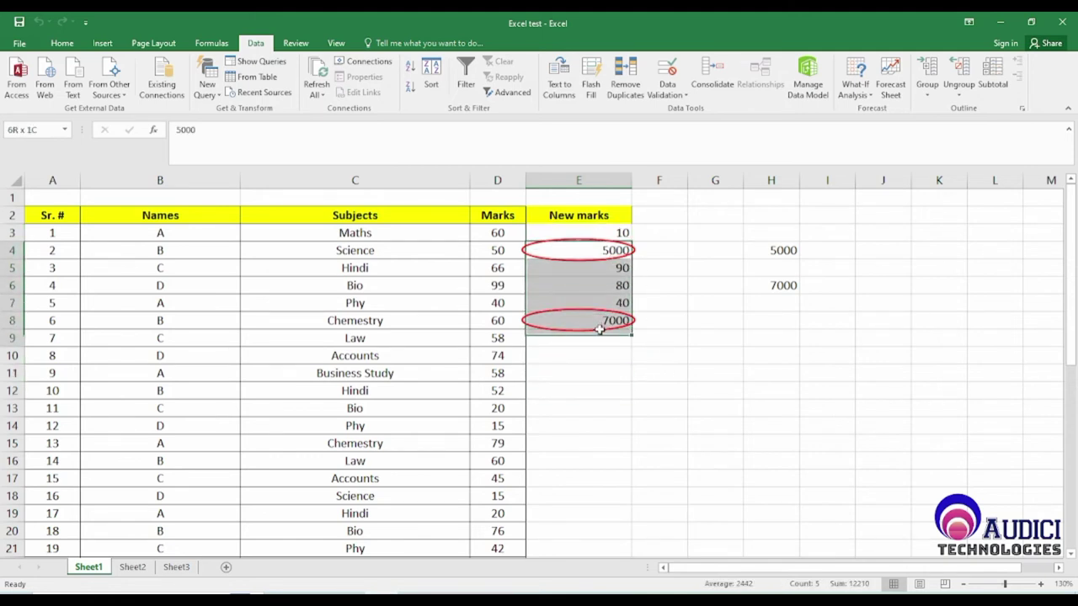
click(683, 337)
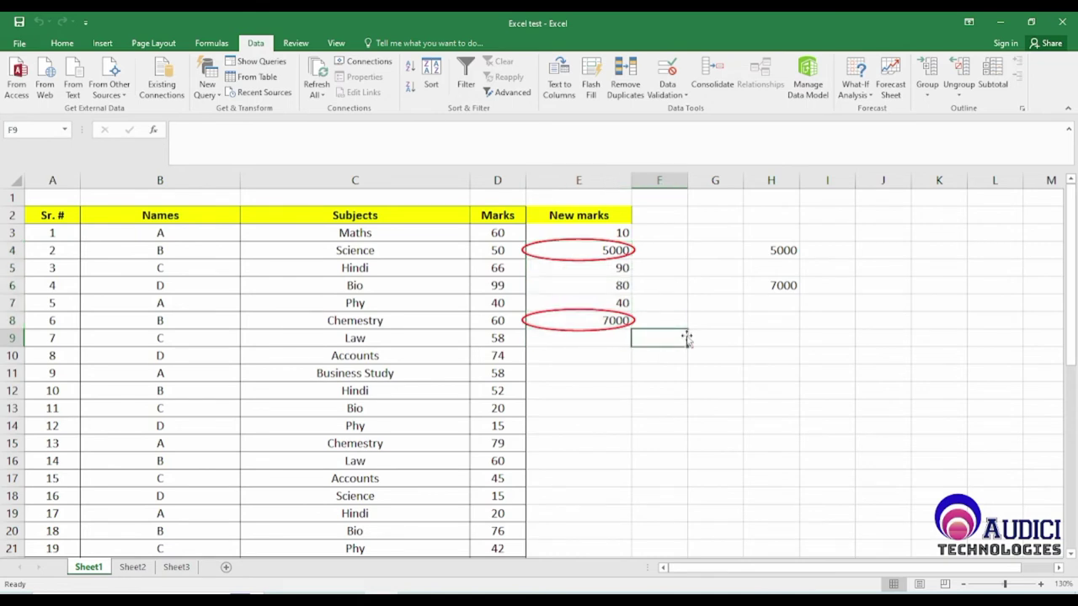
click(686, 95)
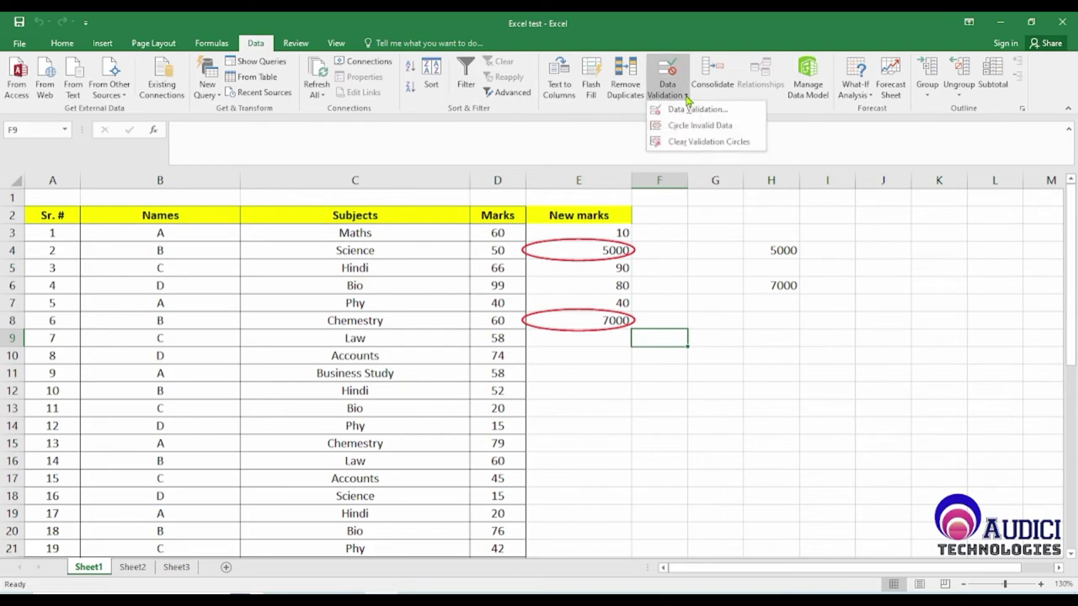
Clear the red circles around 5000 and 7000.
click(729, 149)
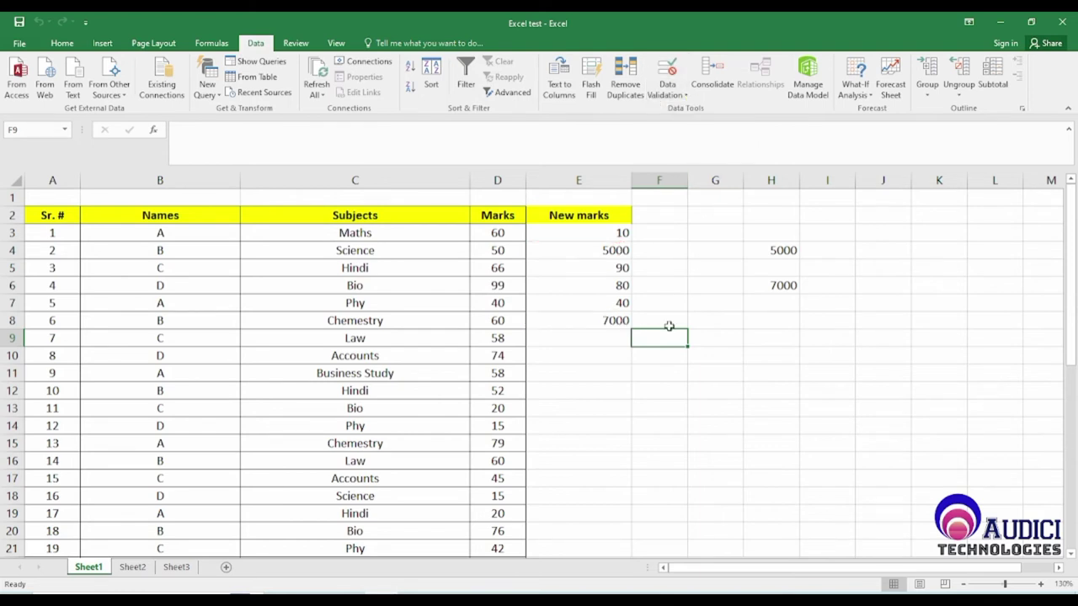
click(594, 429)
drag(598, 232, 612, 325)
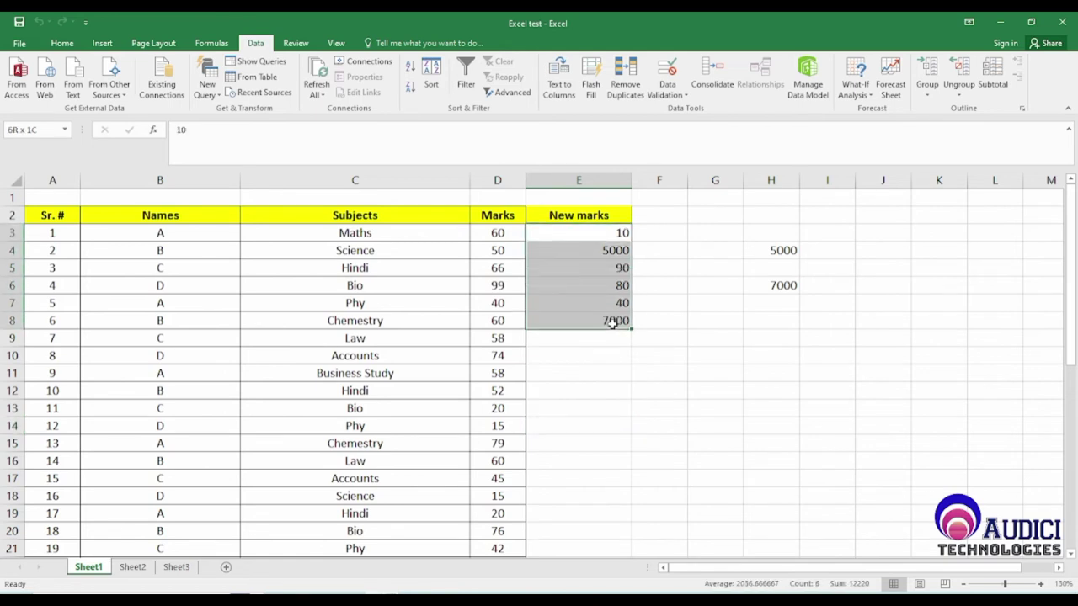
click(699, 301)
Clear all validation from E2:E8 so any value is allowed.
drag(596, 215, 607, 322)
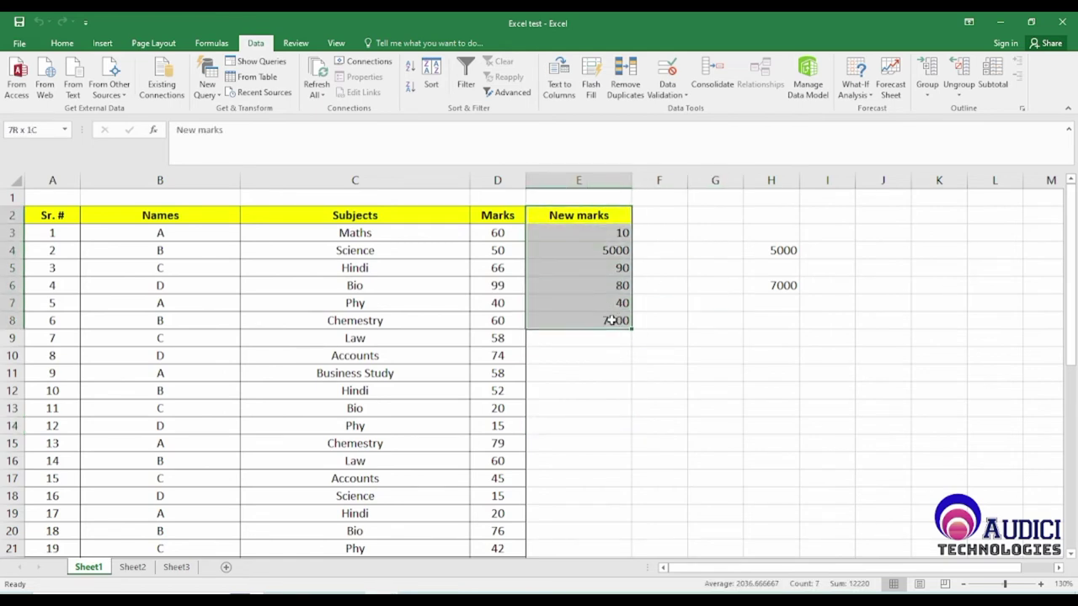
click(686, 102)
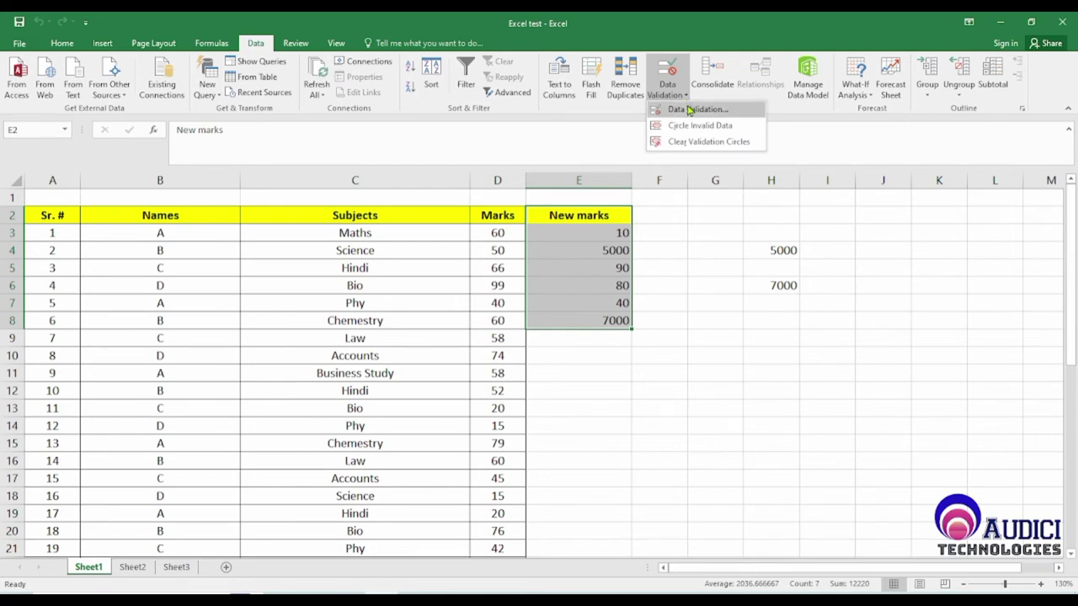
click(689, 111)
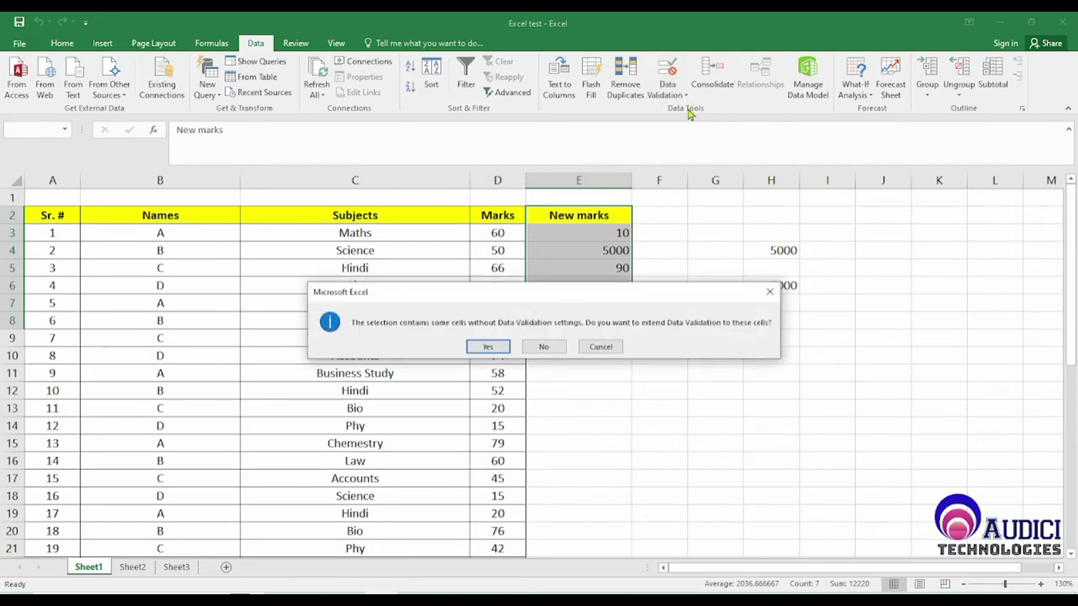
click(488, 346)
click(747, 308)
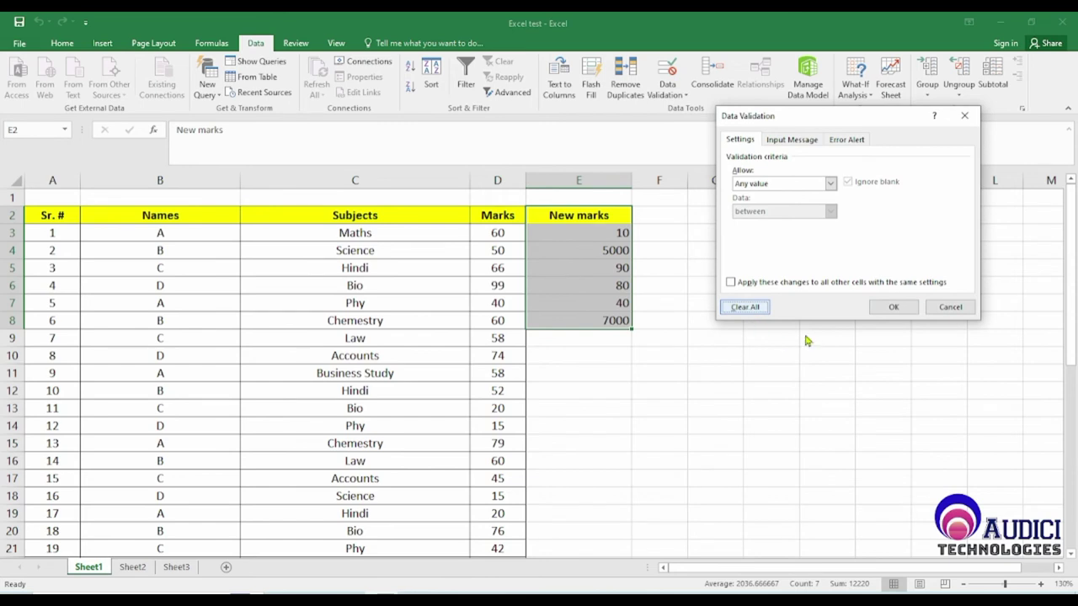
click(894, 306)
click(633, 406)
click(590, 235)
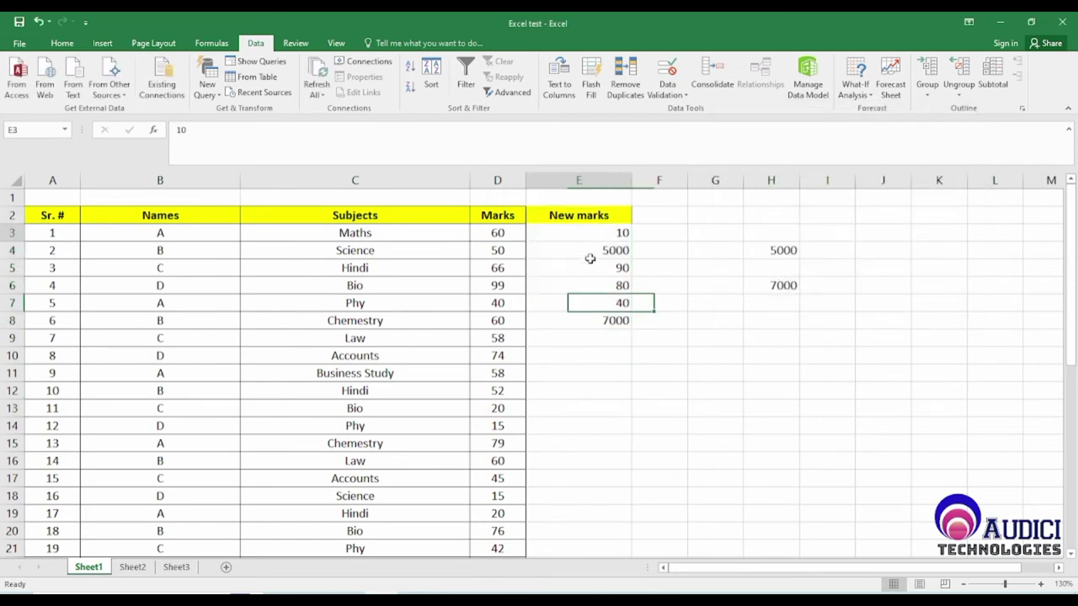
drag(590, 259, 596, 335)
click(589, 443)
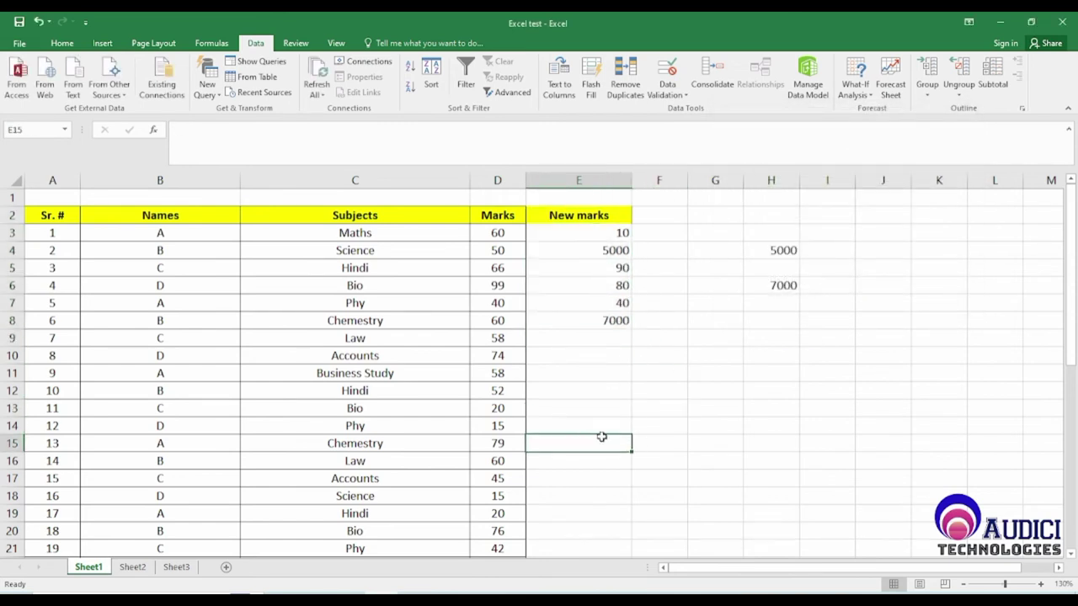
click(685, 95)
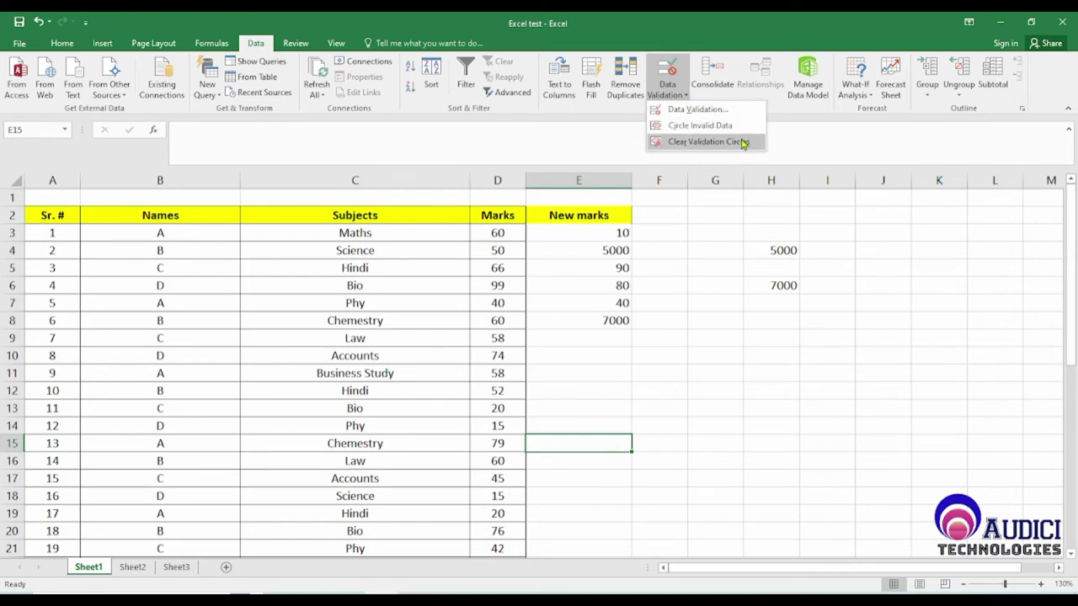
Delete columns E through H with the New marks and test values.
click(590, 174)
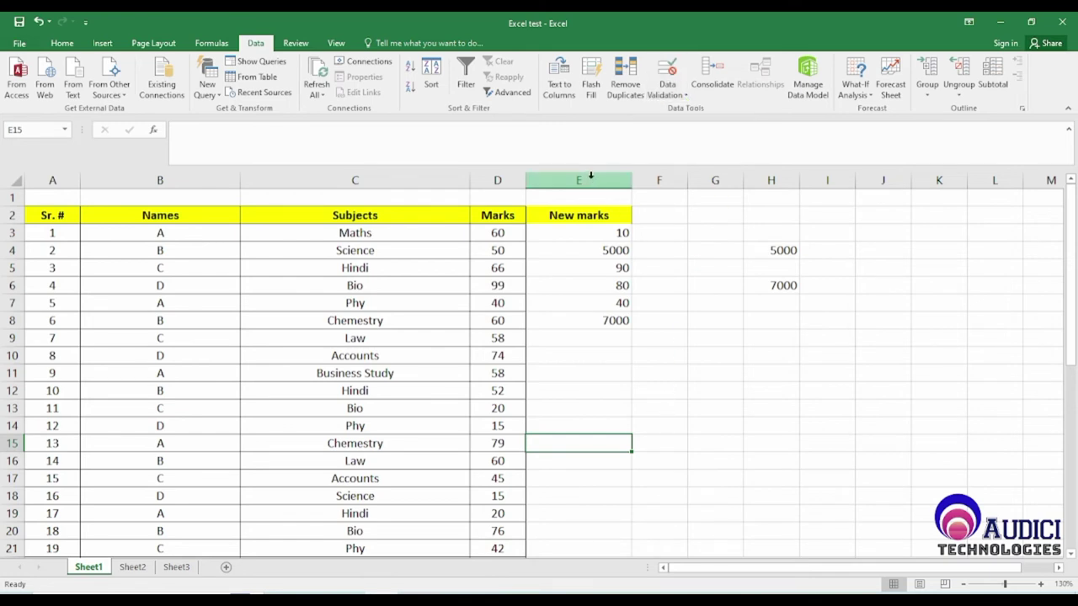
key(shift+Right)
key(shift+Right)
key(shift+Right)
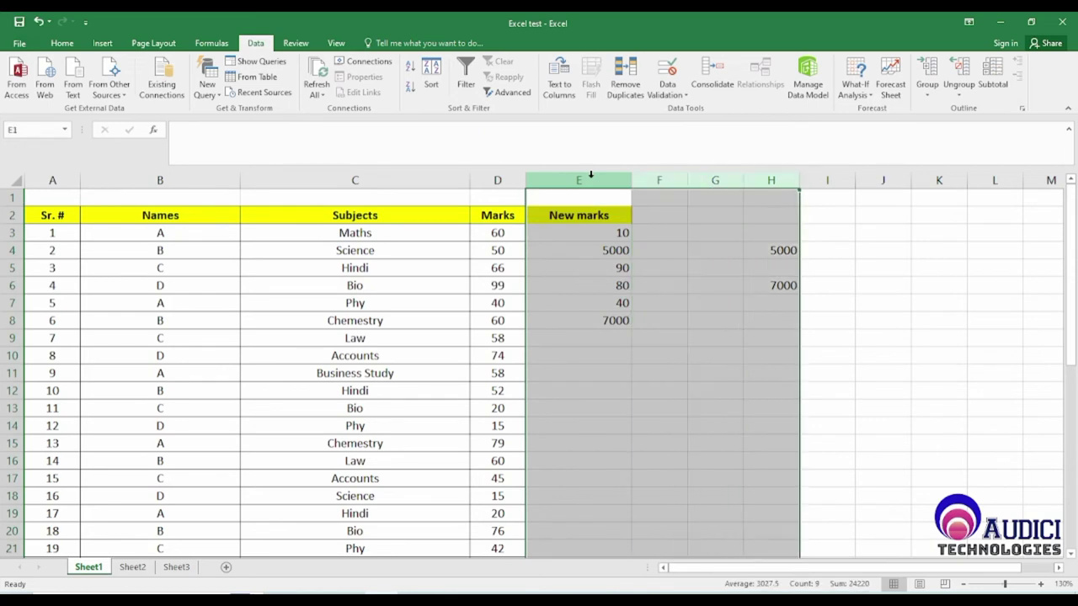
key(ctrl+minus)
Select the Marks table A2:D42 and preview it for printing with Ctrl+P.
key(Left)
key(Left)
key(Left)
key(Down)
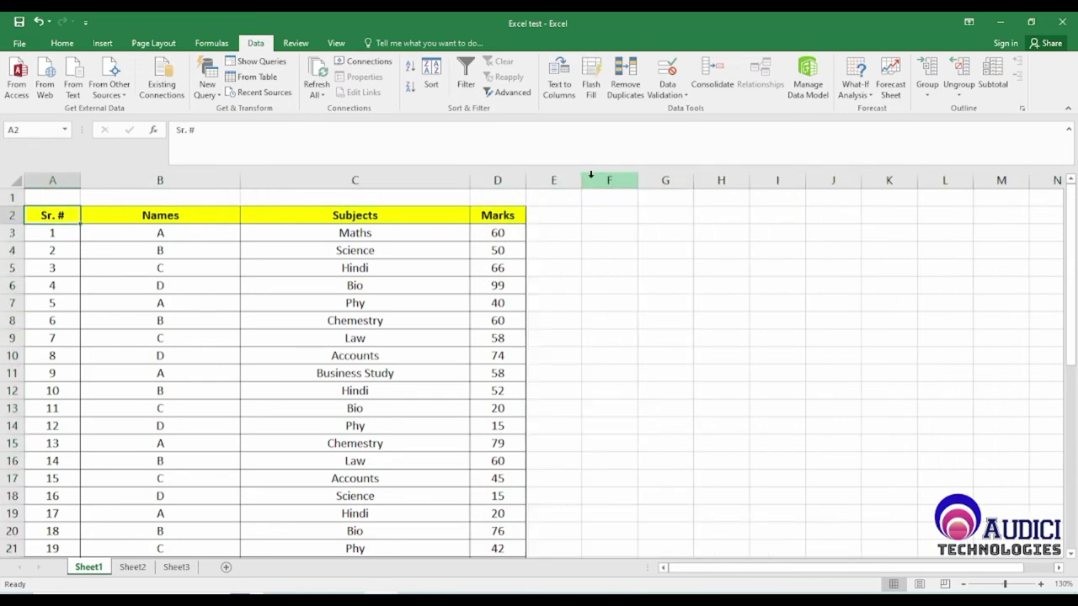
key(shift+Right)
key(shift+Right)
key(shift+Right)
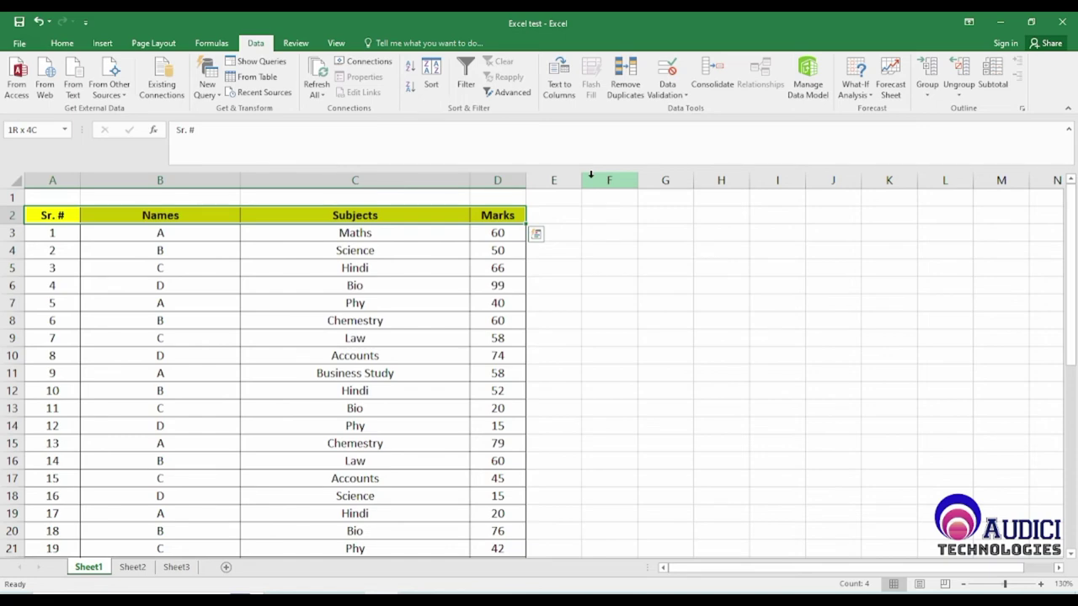
key(ctrl+shift+Down)
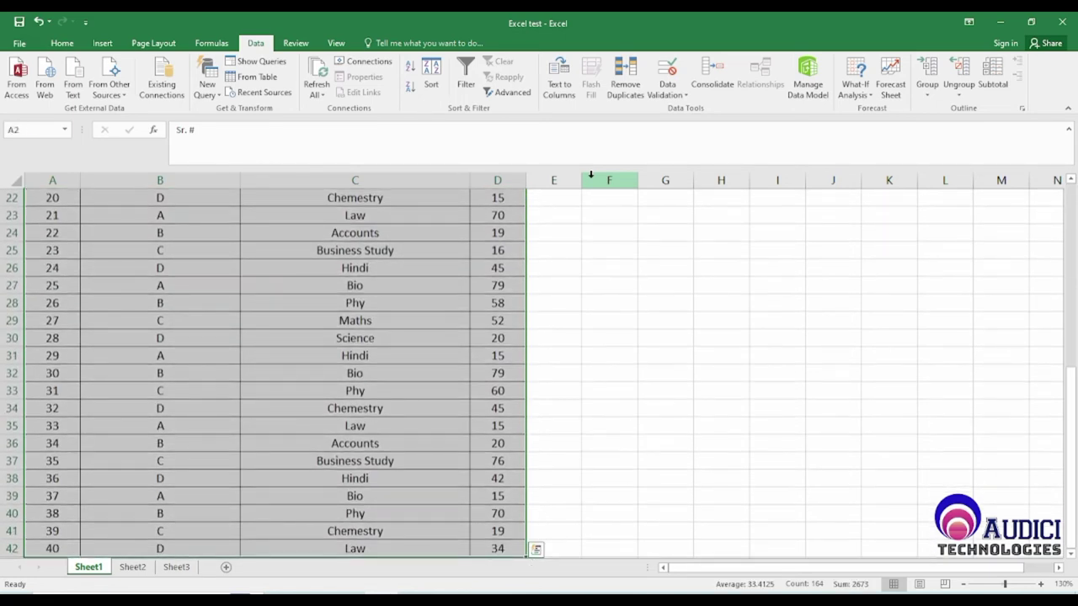
key(ctrl+p)
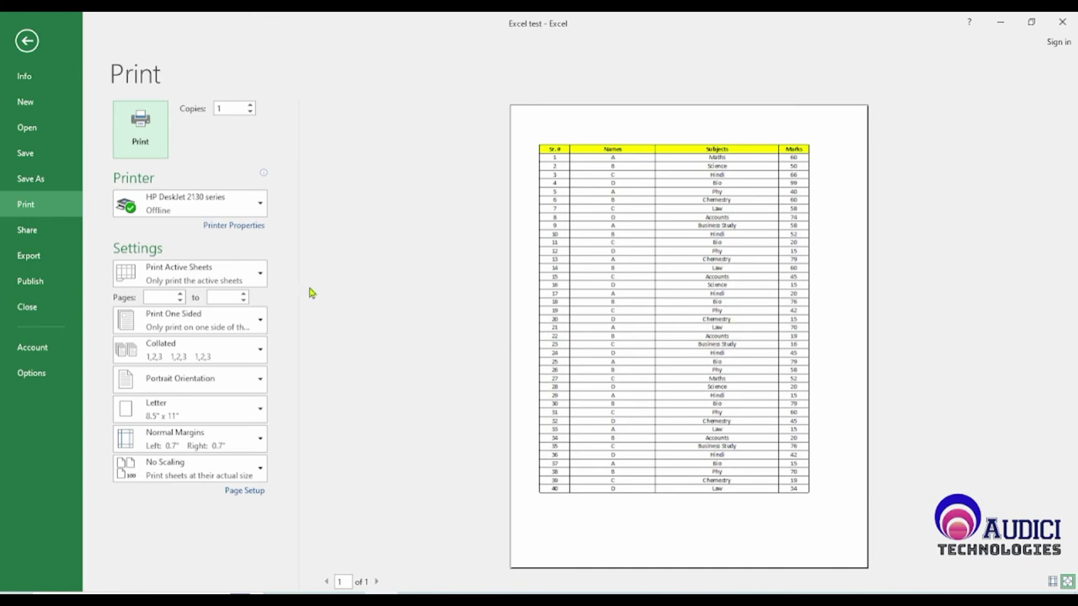
Leave the Print screen, deselect the table and scroll back to the top of the sheet.
mouse_move(158, 218)
key(Escape)
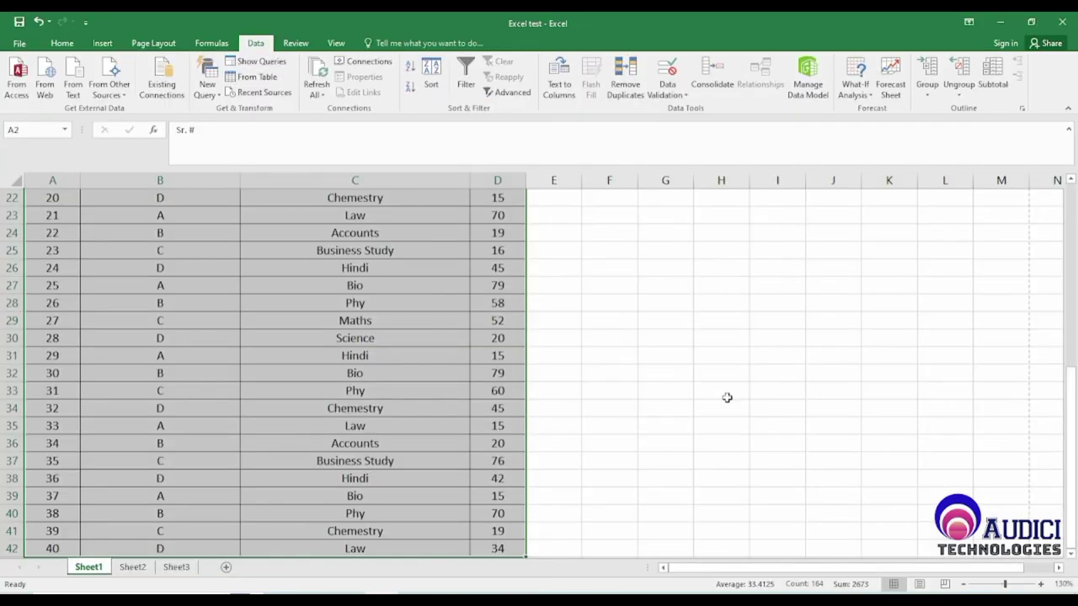
click(474, 441)
scroll(475, 440, up, 6)
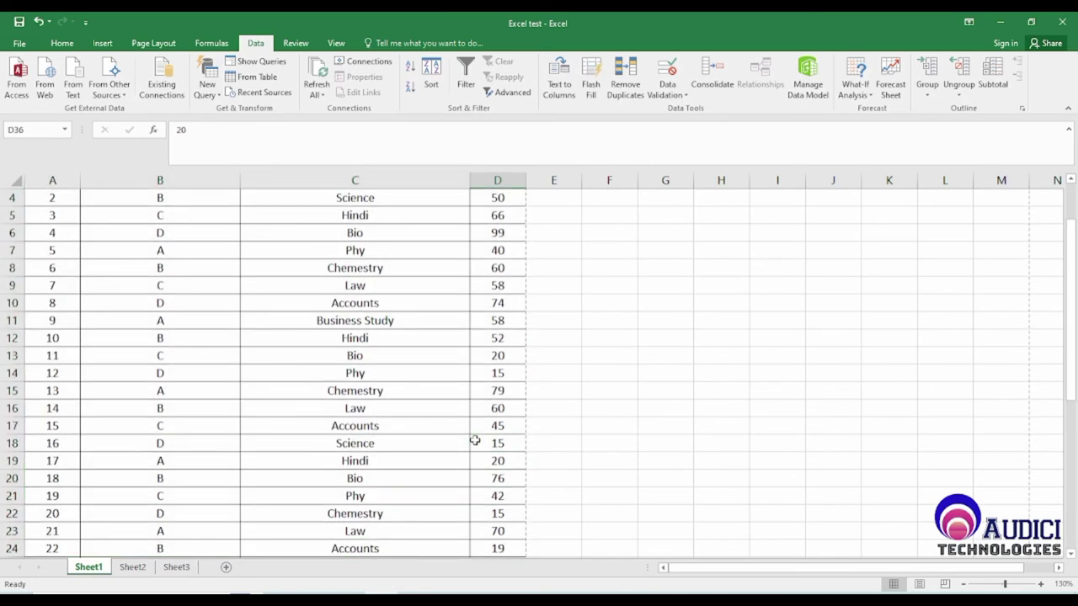
scroll(474, 440, up, 1)
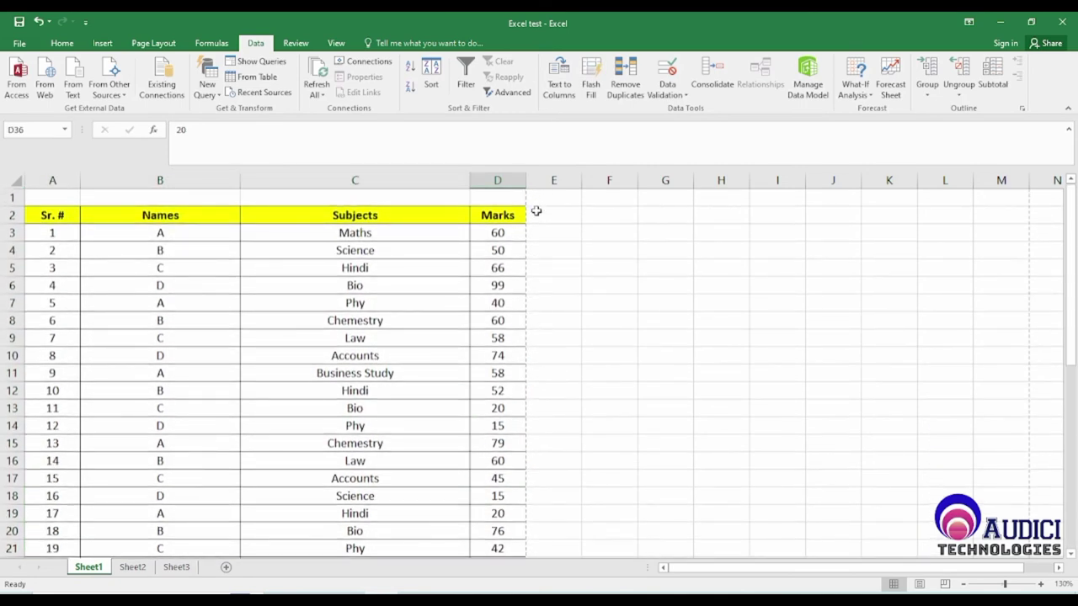
ctrl+scroll(594, 407, up, 6)
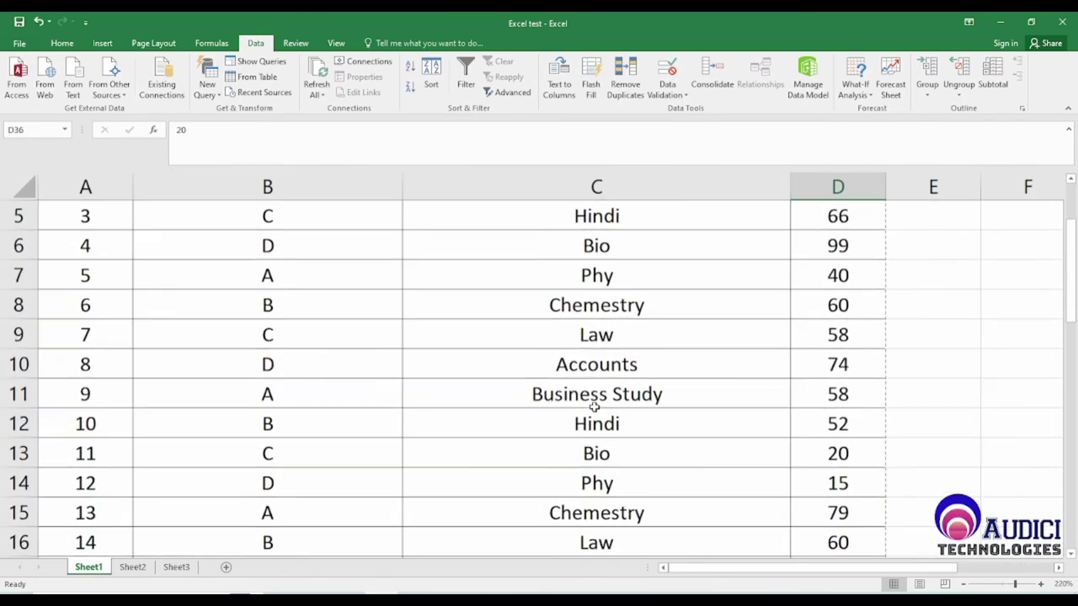
Narrow the Subjects column C so Marks sits closer, then select the Sr. #–Subjects headers.
scroll(594, 406, up, 2)
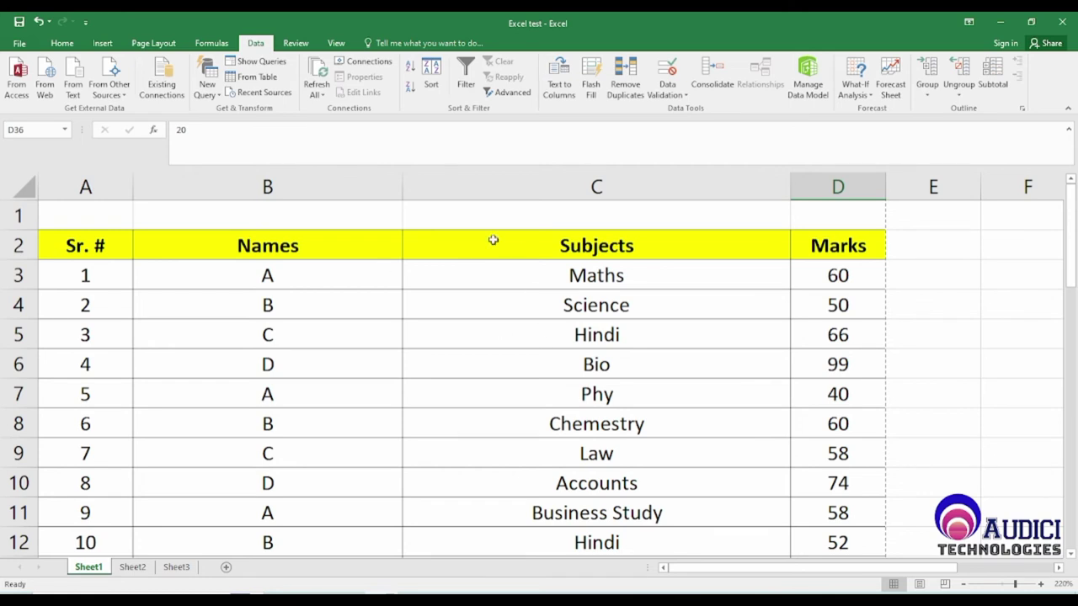
drag(403, 180, 356, 180)
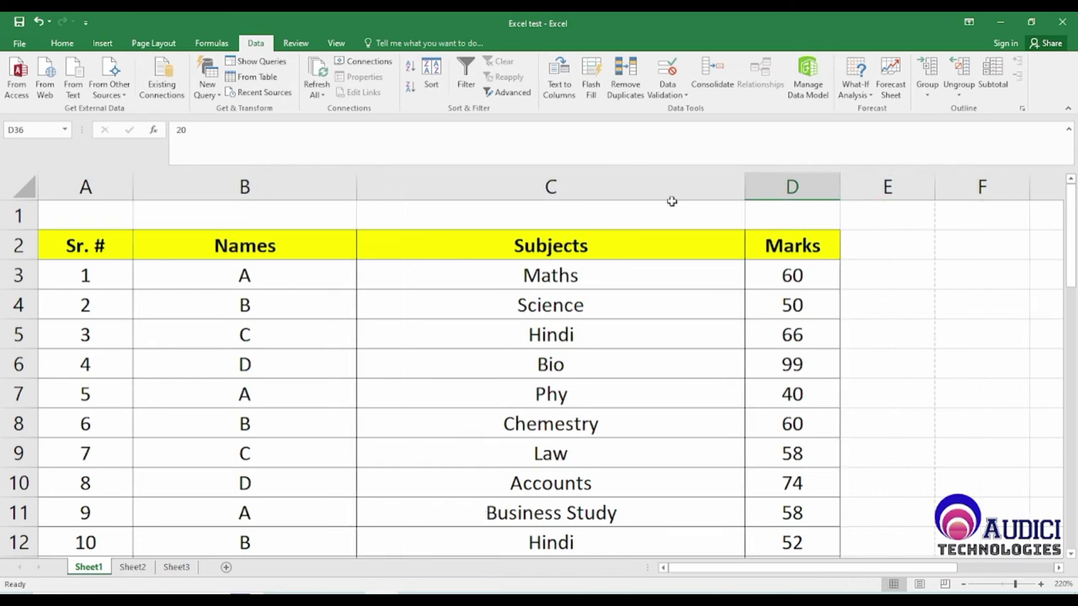
drag(744, 183, 654, 184)
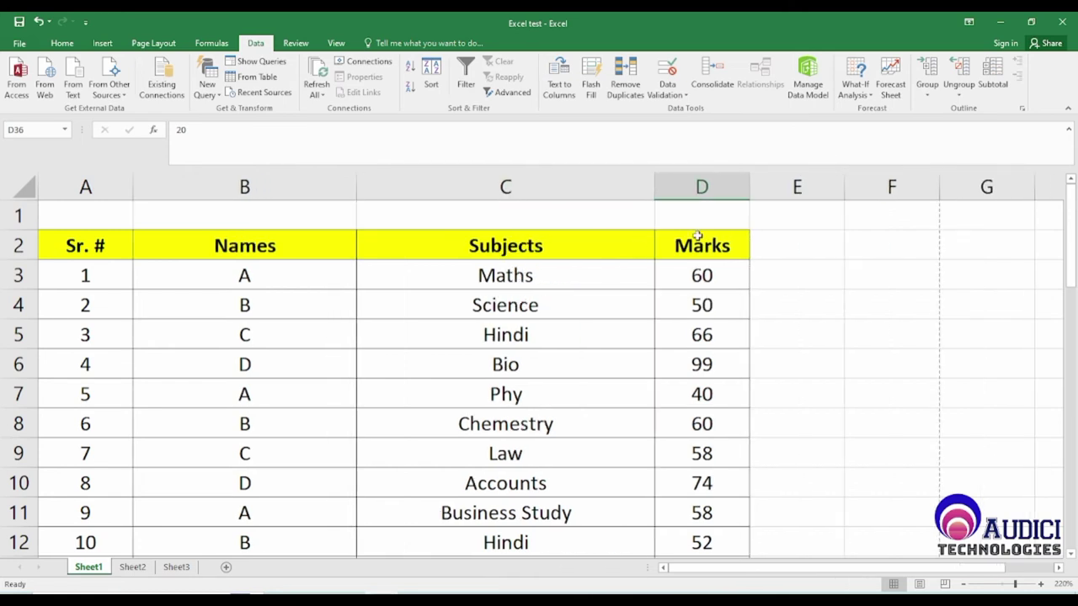
click(552, 382)
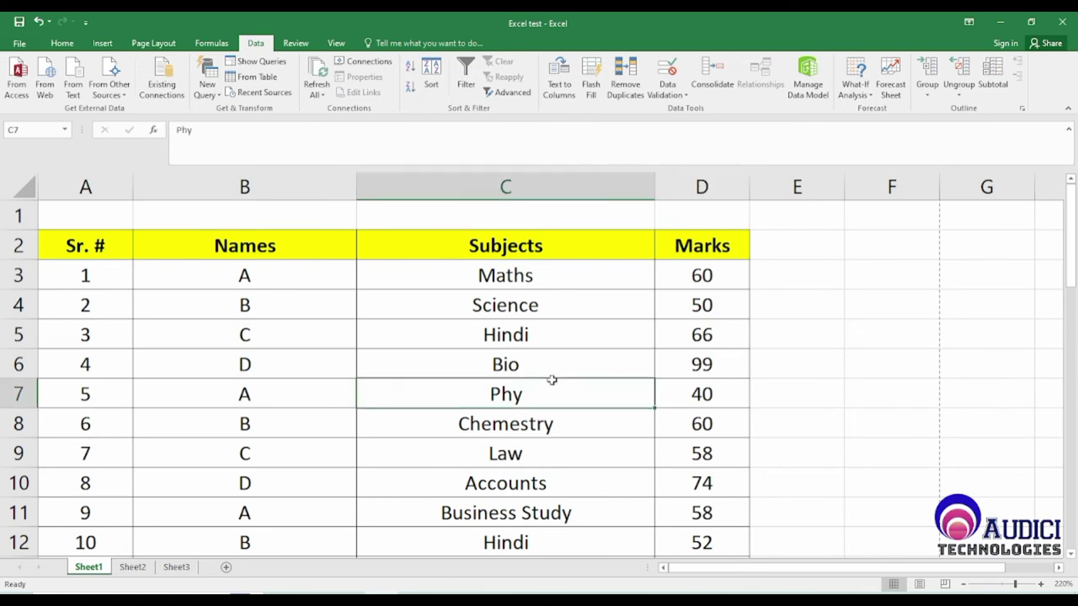
mouse_move(113, 241)
mouse_down()
mouse_move(548, 268)
mouse_move(594, 284)
mouse_up()
Enter the headers Age in E2 and Class in F2.
click(793, 242)
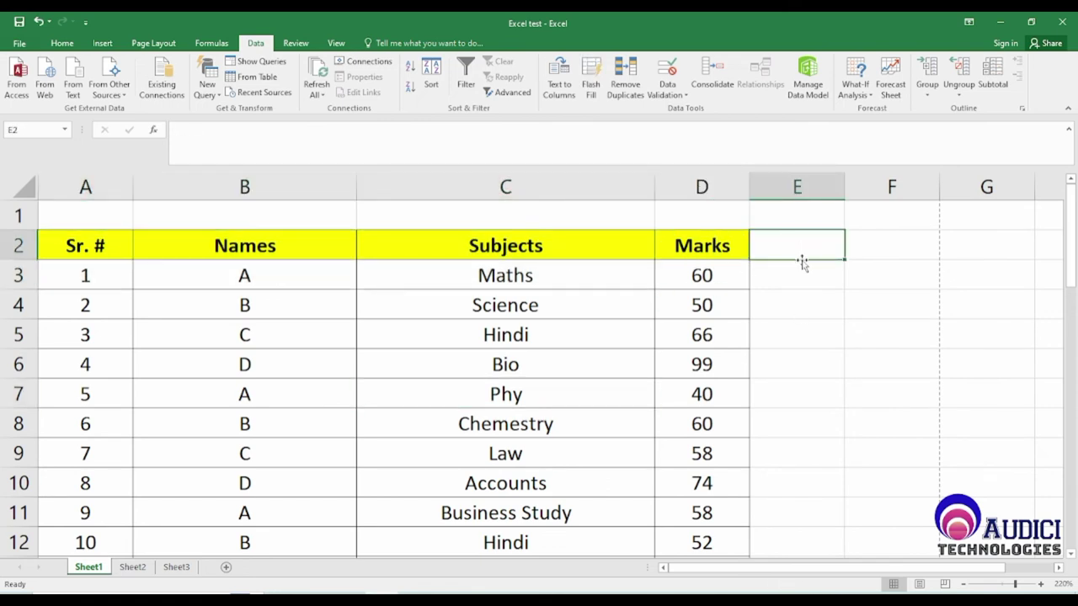
text(Age)
key(Return)
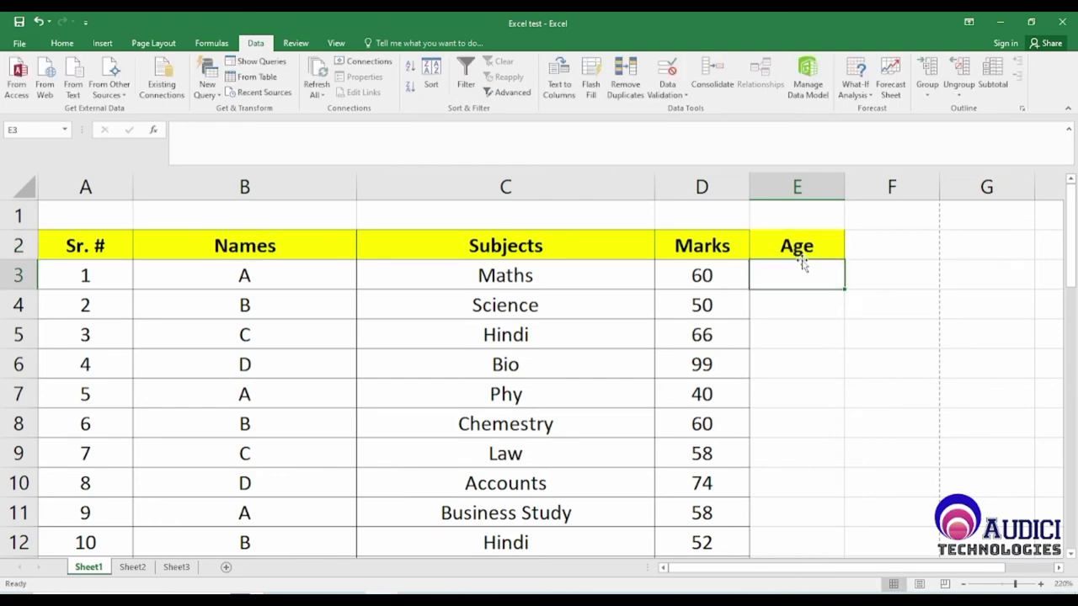
key(Up)
key(Right)
text(C)
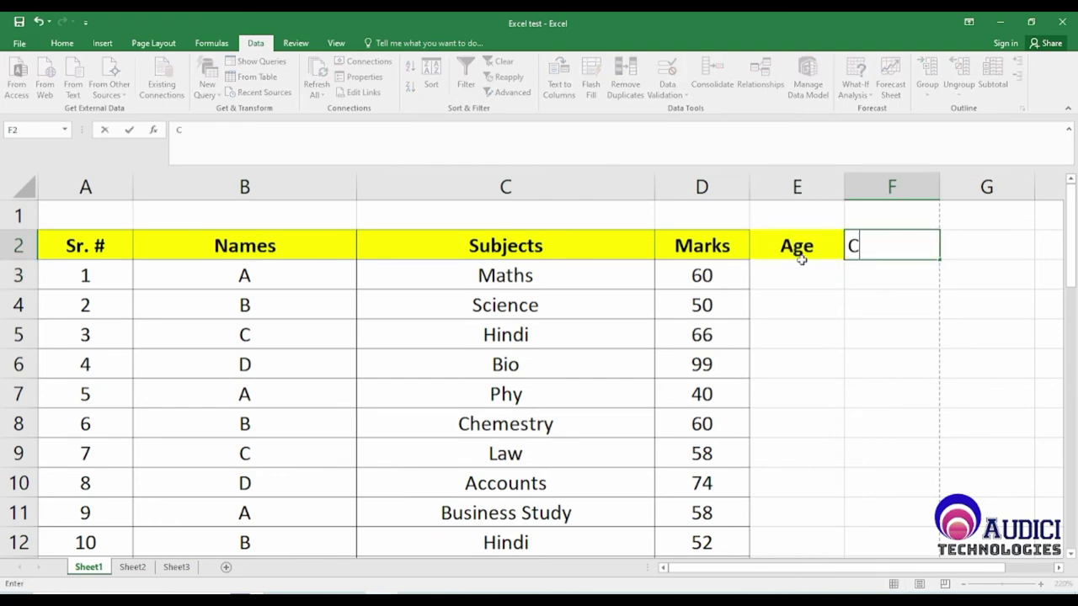
text(llass)
key(BackSpace)
key(BackSpace)
key(BackSpace)
key(BackSpace)
text(a)
text(ss)
key(Return)
key(Up)
key(Right)
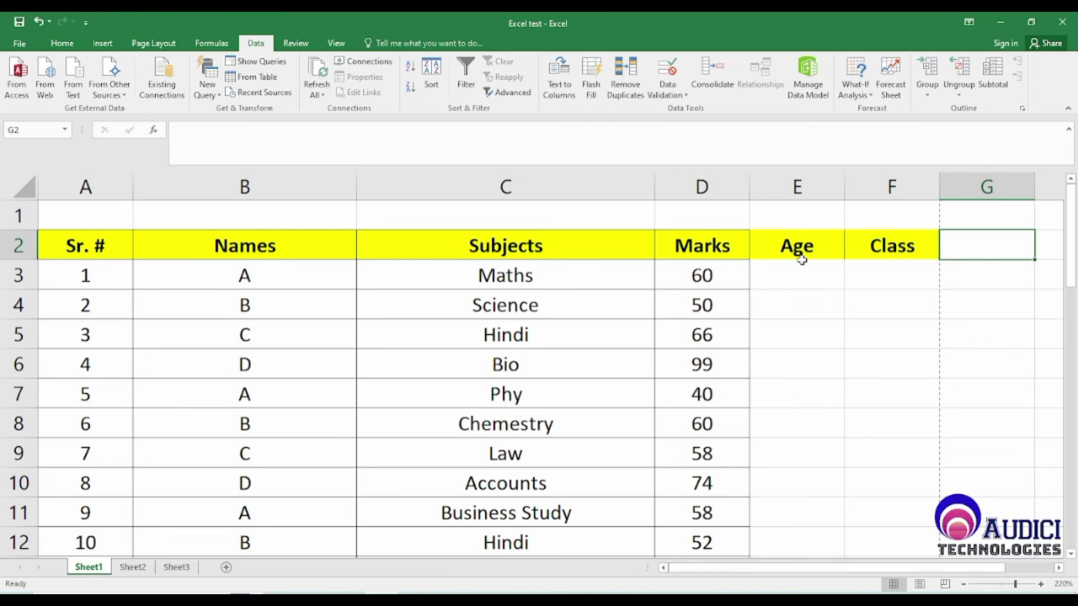
Add the headers School Name, Teachers name and Batch Code in G2, H2 and I2.
text(School na)
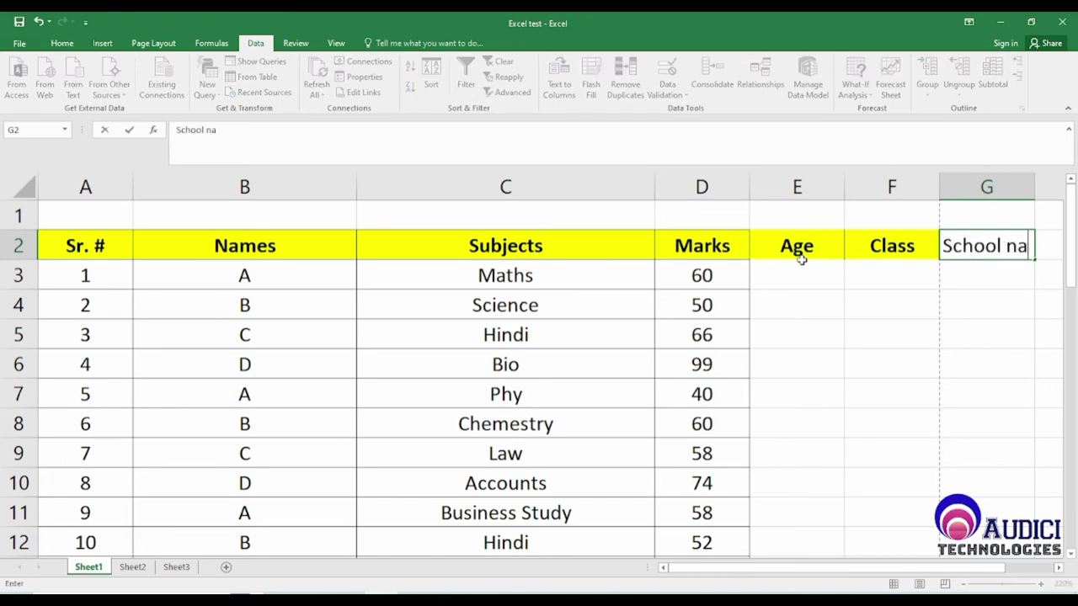
text(ame)
key(BackSpace)
key(BackSpace)
key(BackSpace)
key(BackSpace)
key(BackSpace)
text(Name)
key(Return)
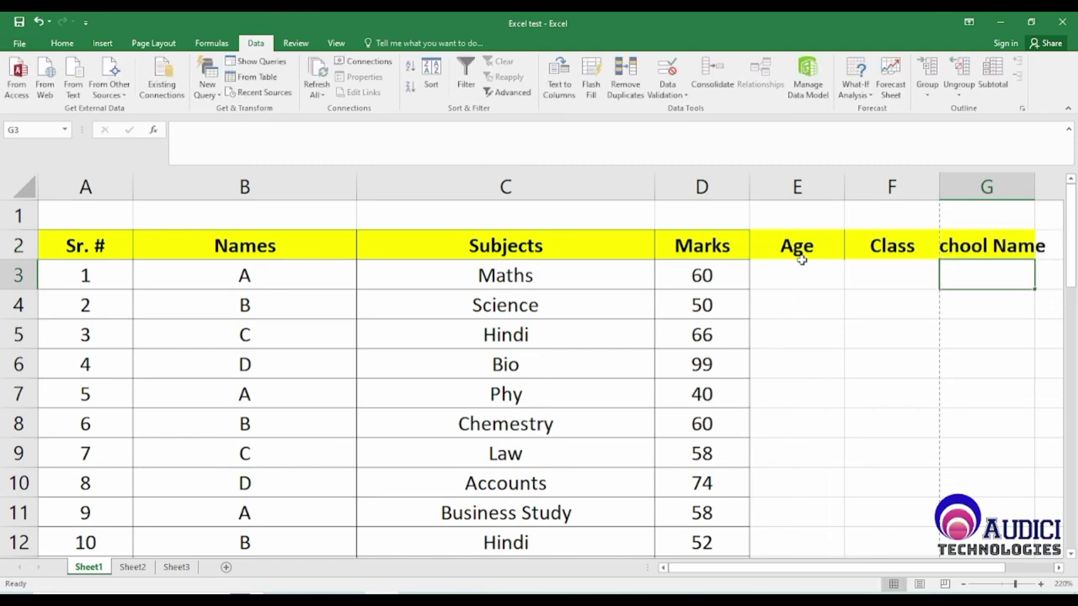
key(Up)
key(Right)
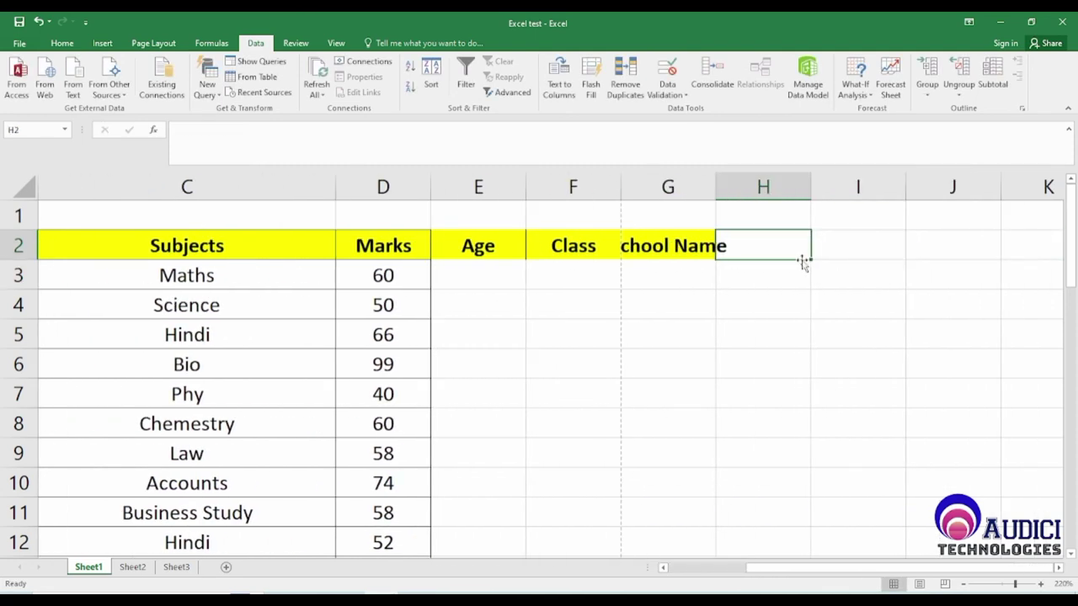
text(Te)
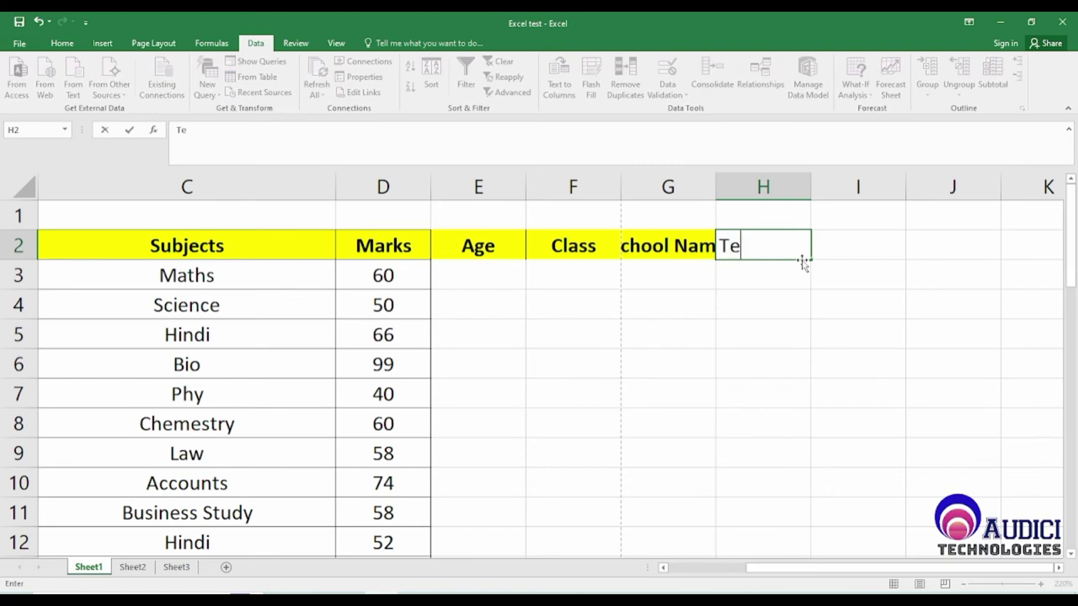
text(achers name)
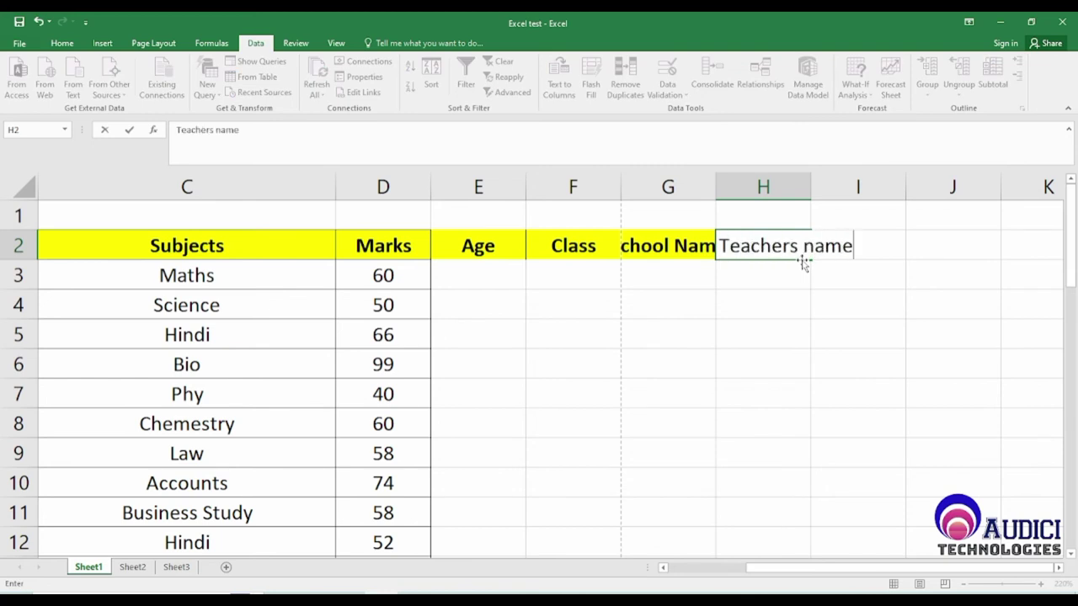
key(Return)
key(Up)
key(Right)
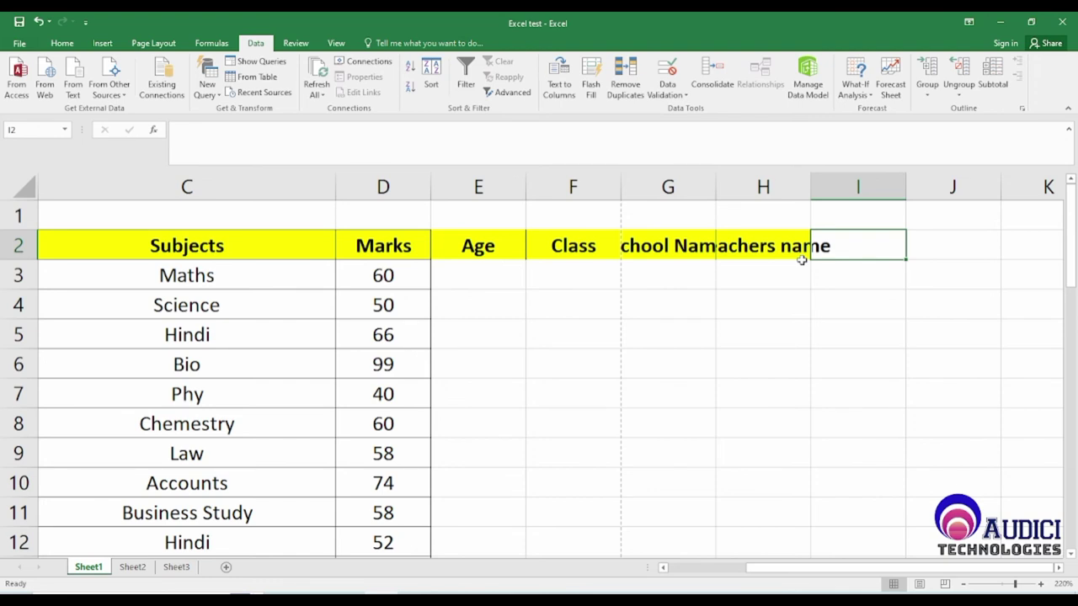
text(Batch Co)
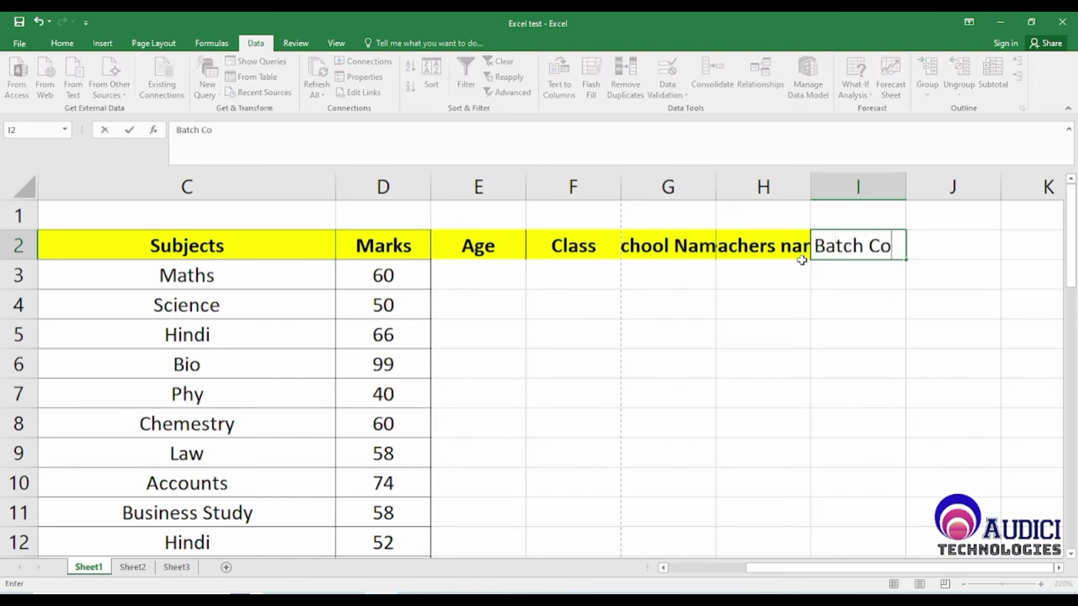
text(de)
key(Return)
key(Up)
key(Up)
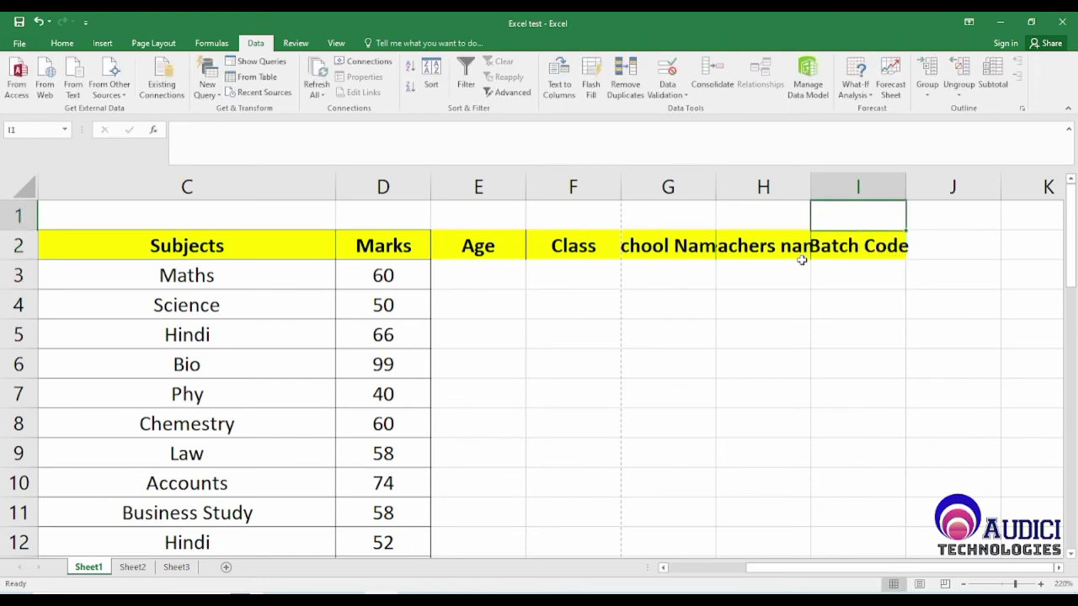
key(Left)
key(Left)
key(Left)
key(Left)
Copy the A3:D42 data and paste it into the new columns starting at E3.
key(Down)
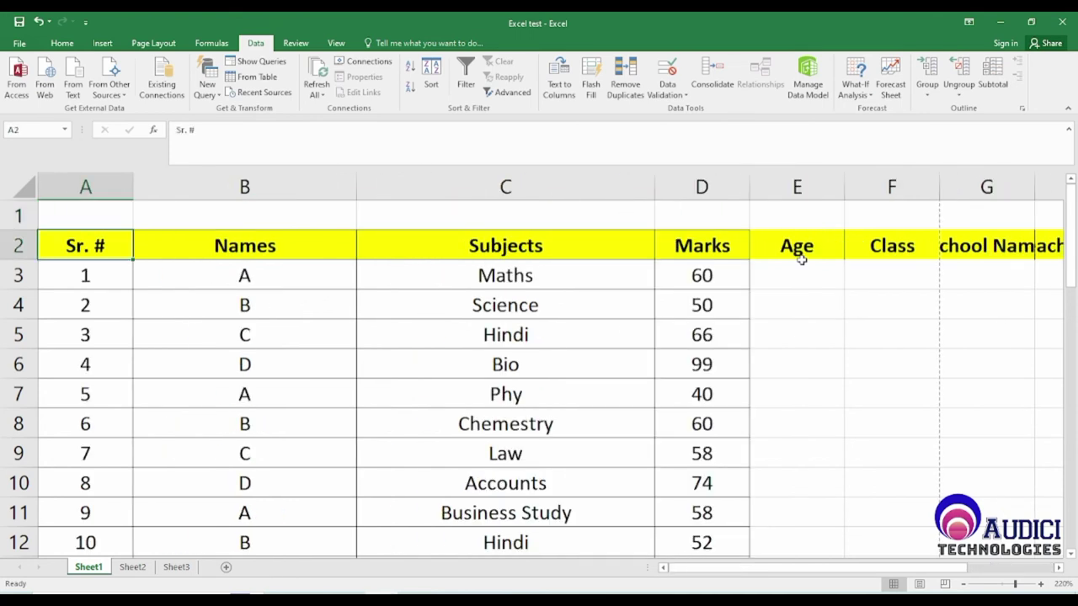
key(Right)
key(Right)
key(Right)
key(Right)
key(Down)
key(Left)
key(Left)
key(Left)
key(Left)
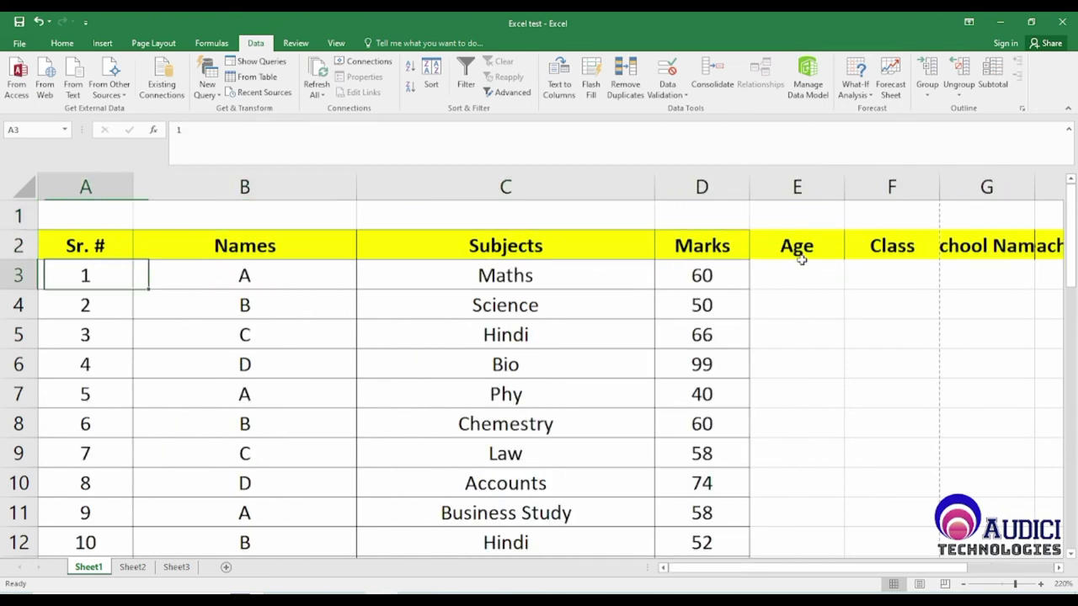
key(shift+Right)
key(shift+Right)
key(shift+Right)
key(ctrl+shift+Down)
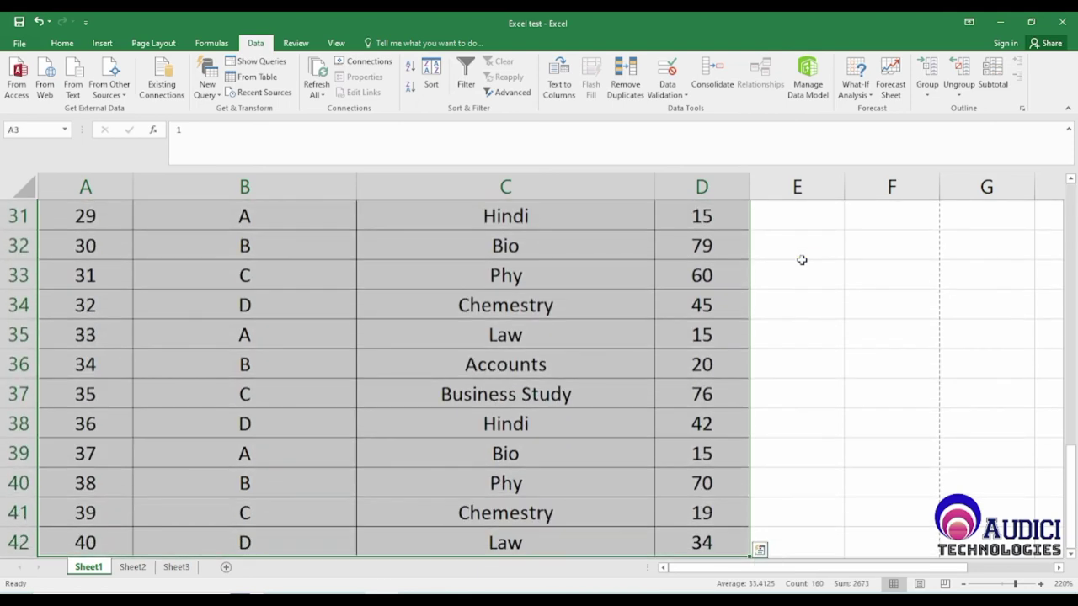
key(ctrl+c)
key(Up)
key(Right)
key(Right)
key(Right)
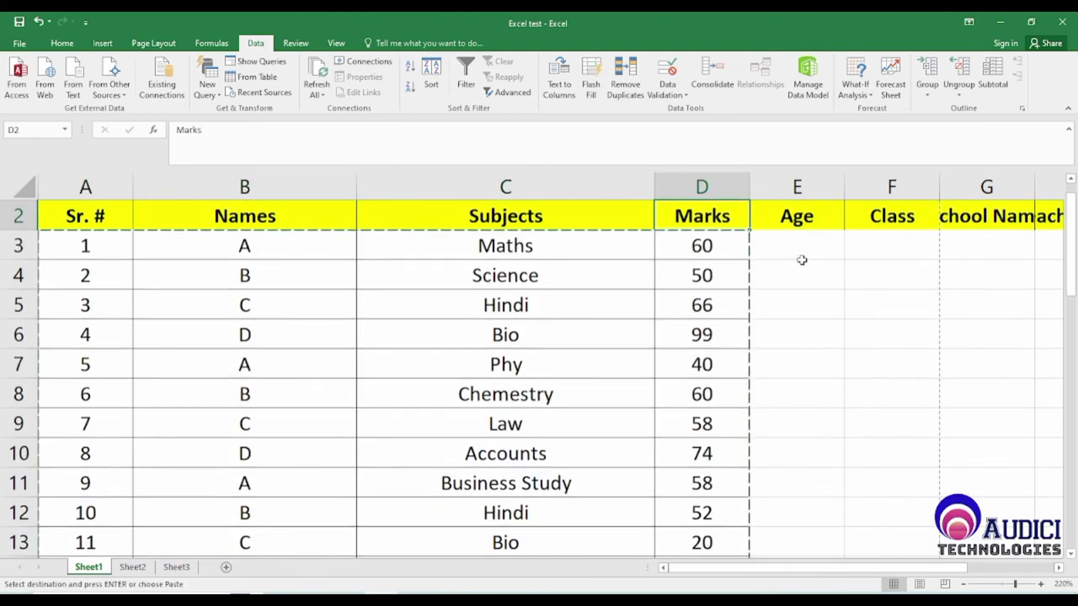
key(Down)
key(Right)
key(ctrl+v)
Clear the Batch Code header from column I.
key(Right)
key(Right)
key(Right)
key(Right)
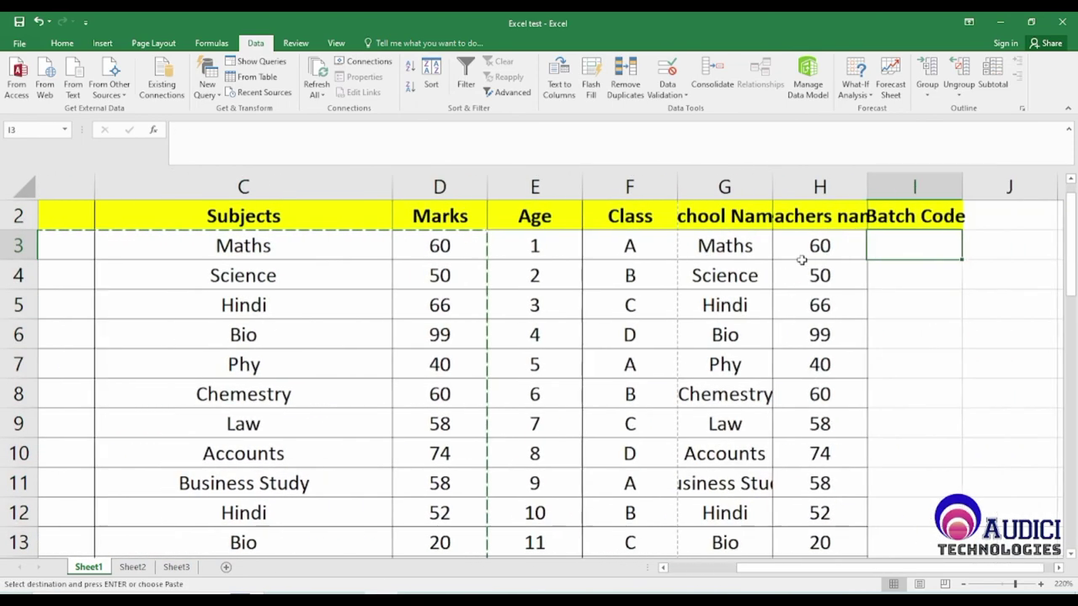
key(Right)
key(Left)
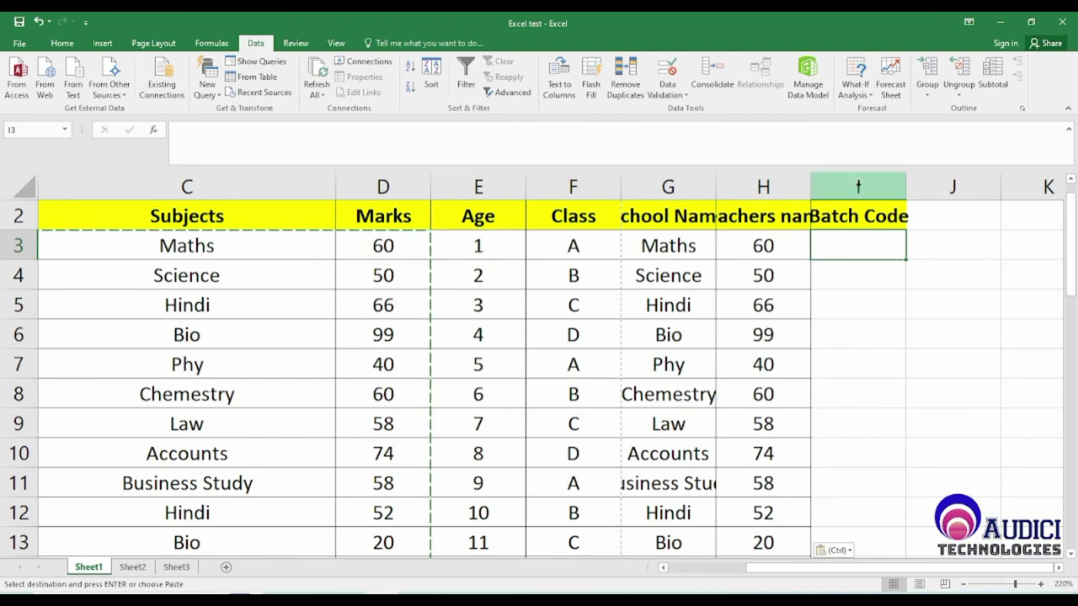
click(857, 186)
key(Delete)
key(ctrl+Home)
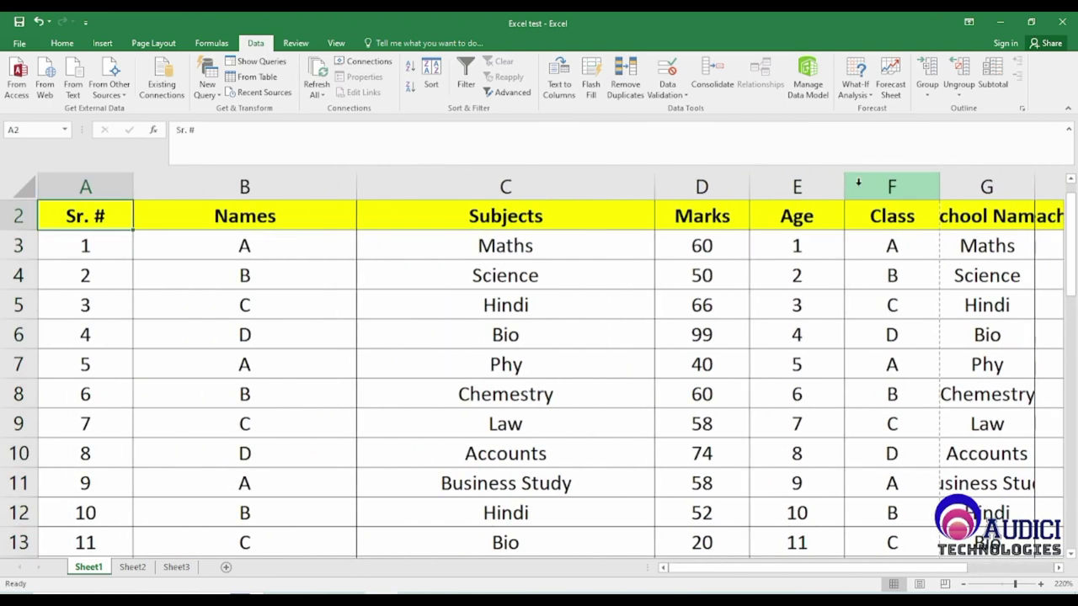
Select A2:H42 and preview it for printing with Ctrl+P.
key(shift+Right)
key(shift+Right)
key(shift+Right)
key(shift+Right)
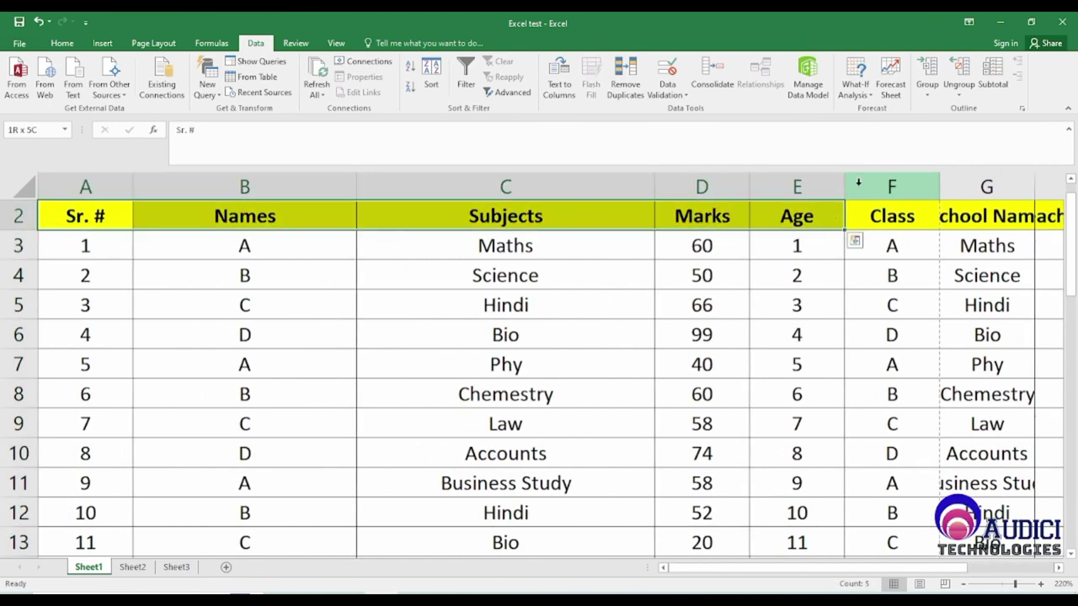
key(shift+Right)
key(shift+Right)
key(shift+Right)
key(shift+Right)
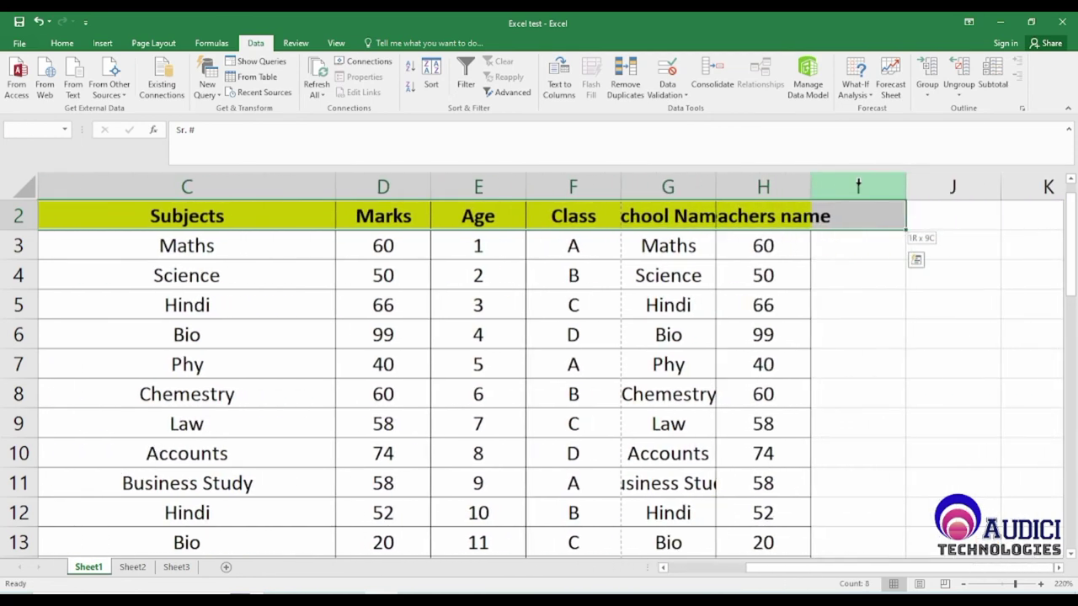
key(shift+Left)
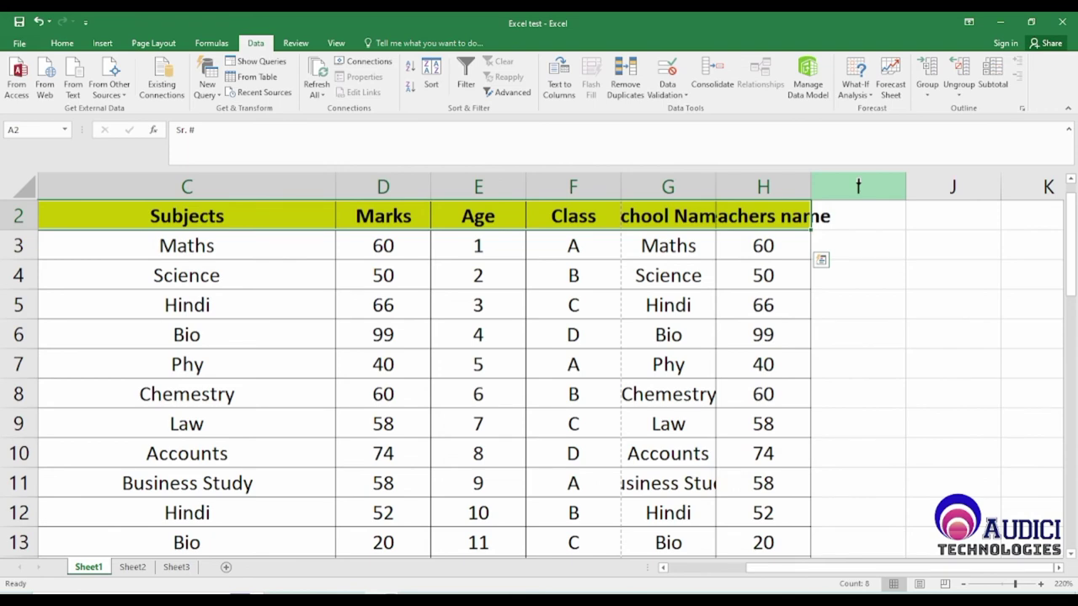
key(ctrl+shift+Down)
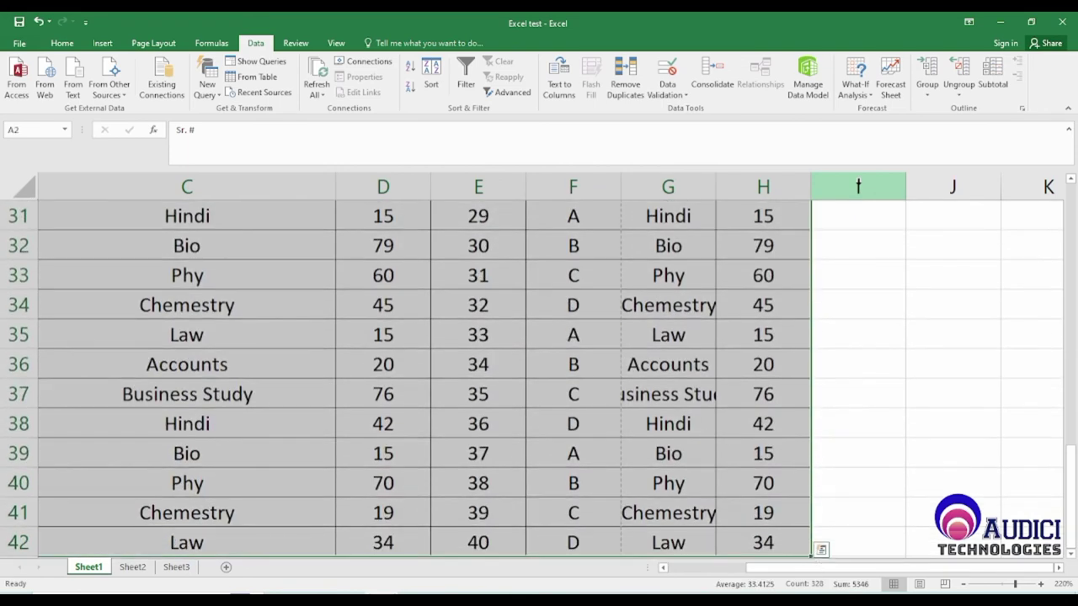
key(ctrl+p)
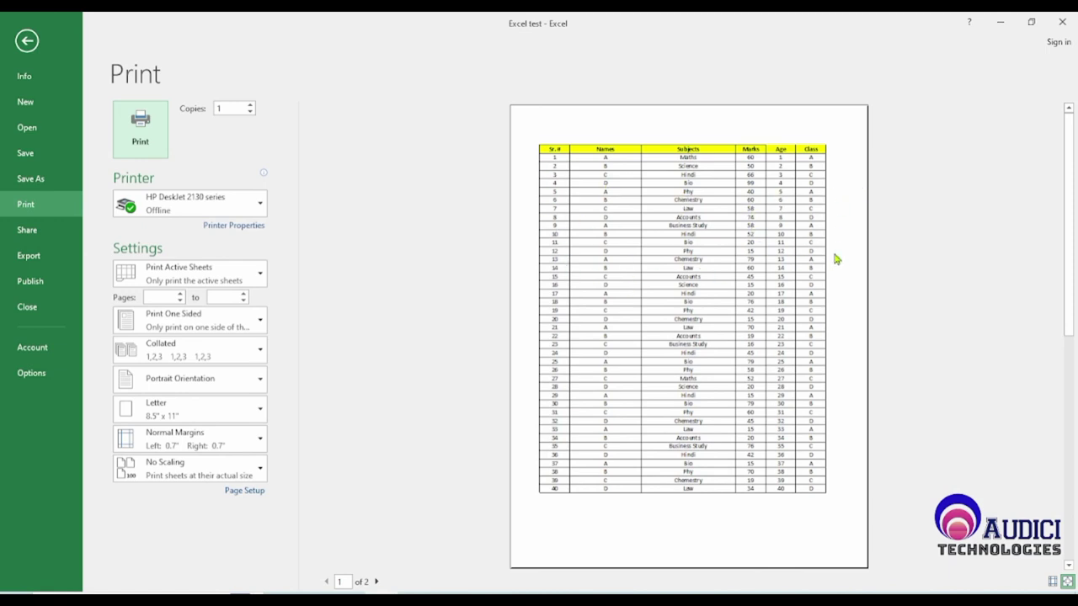
Go back from the Print screen to the Sheet1 worksheet.
click(43, 40)
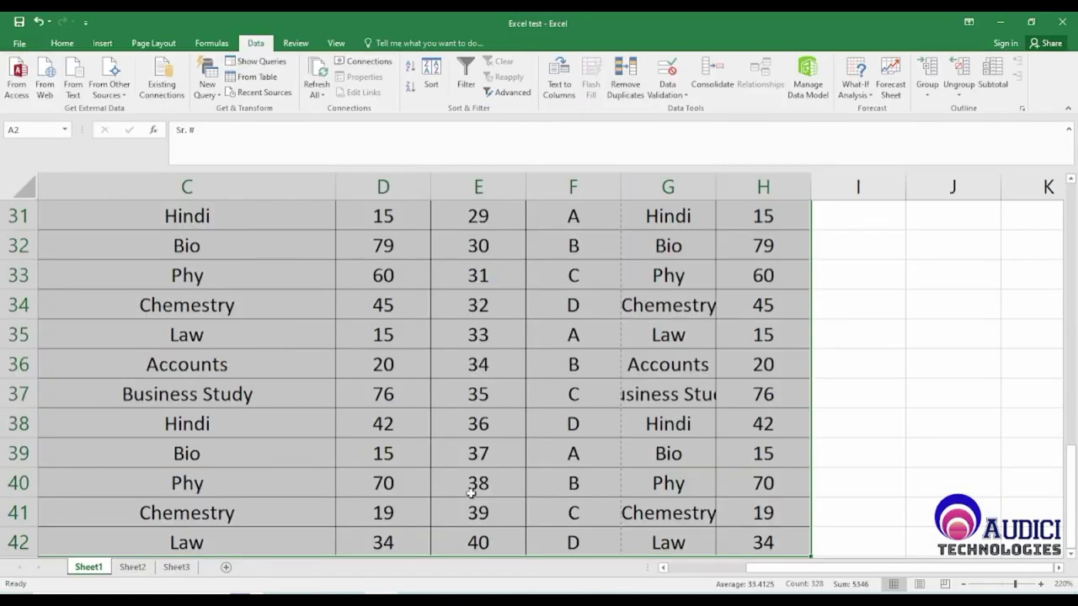
Set Sheet1's page orientation to Landscape from the Page Layout options.
click(163, 46)
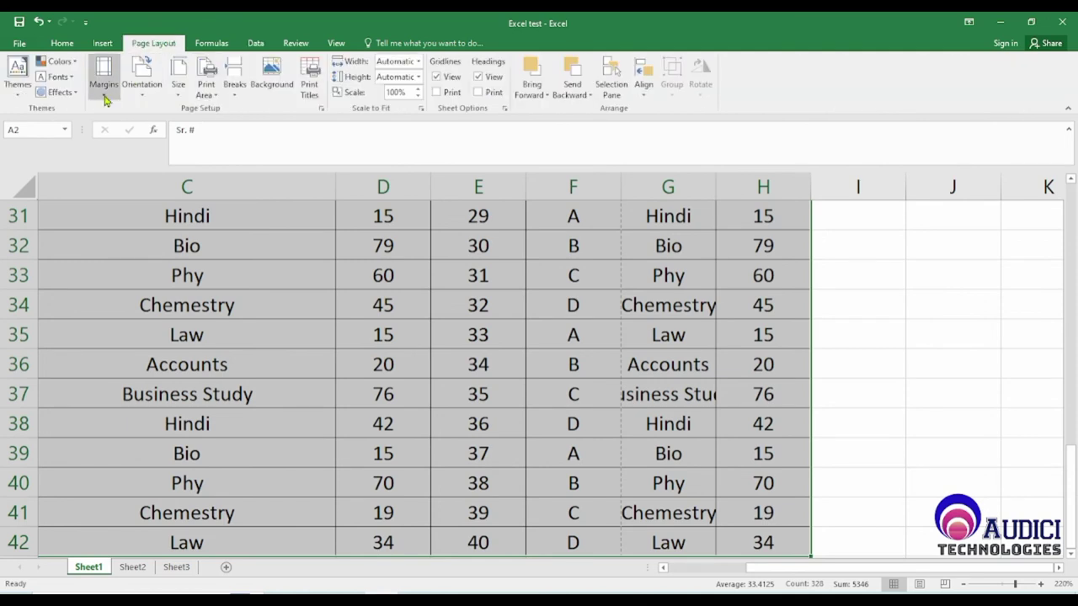
click(104, 94)
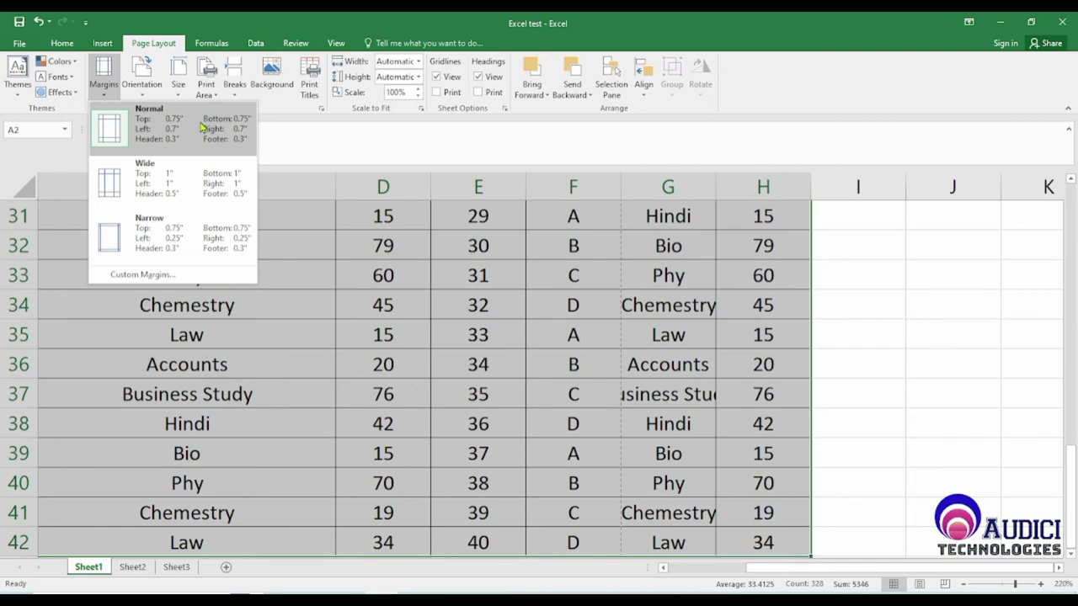
click(144, 101)
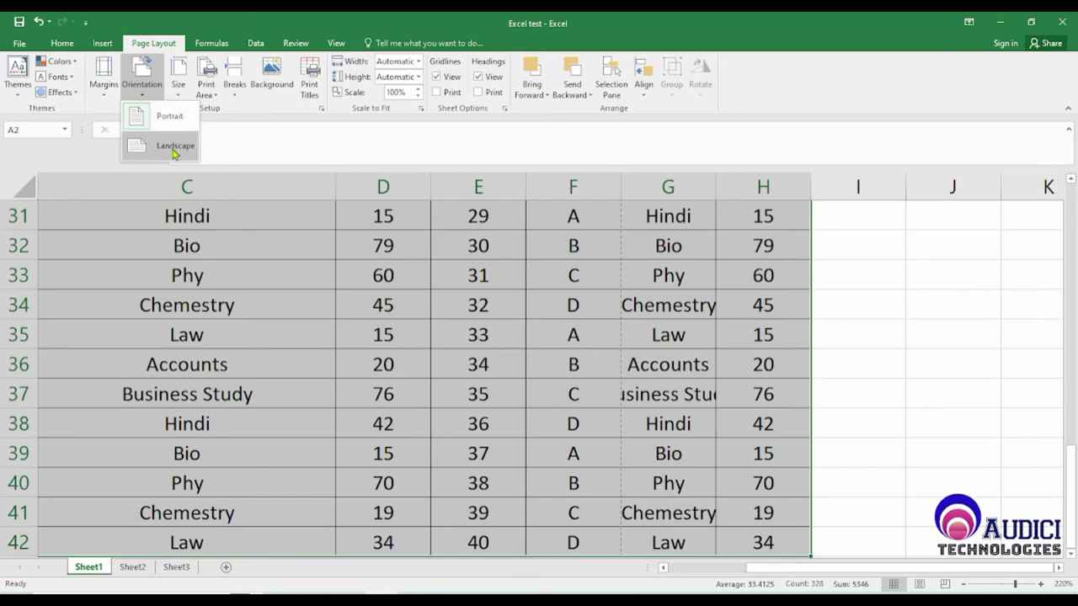
click(174, 149)
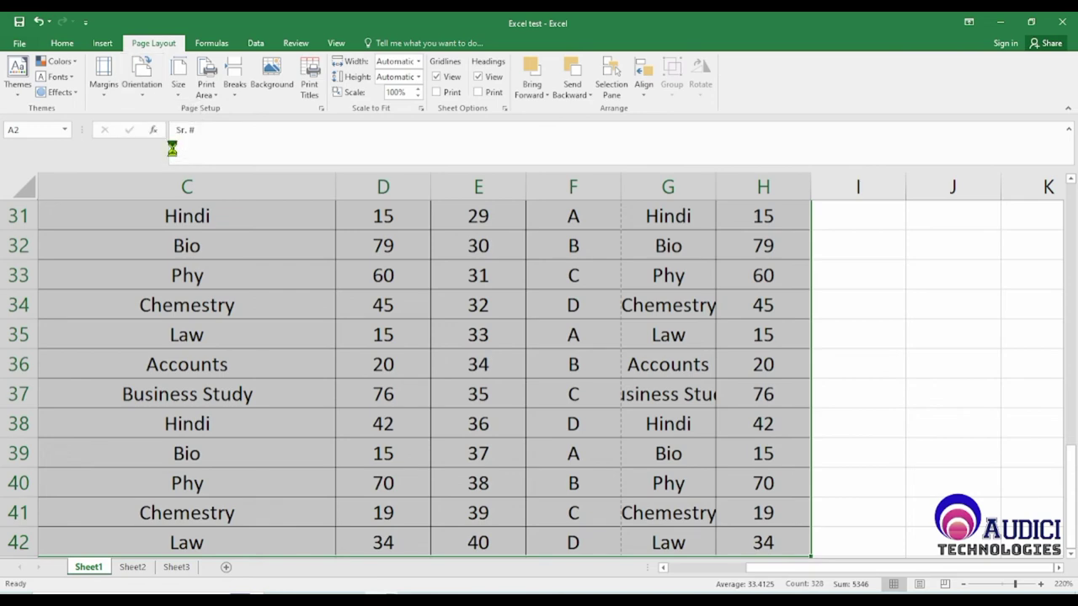
click(524, 419)
scroll(524, 419, up, 6)
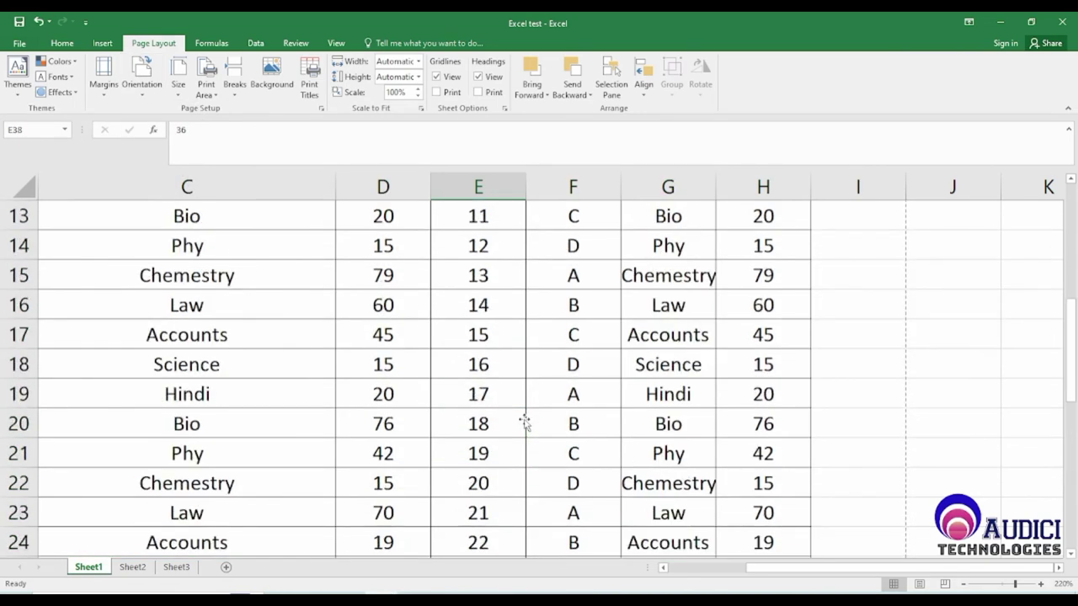
scroll(524, 421, up, 4)
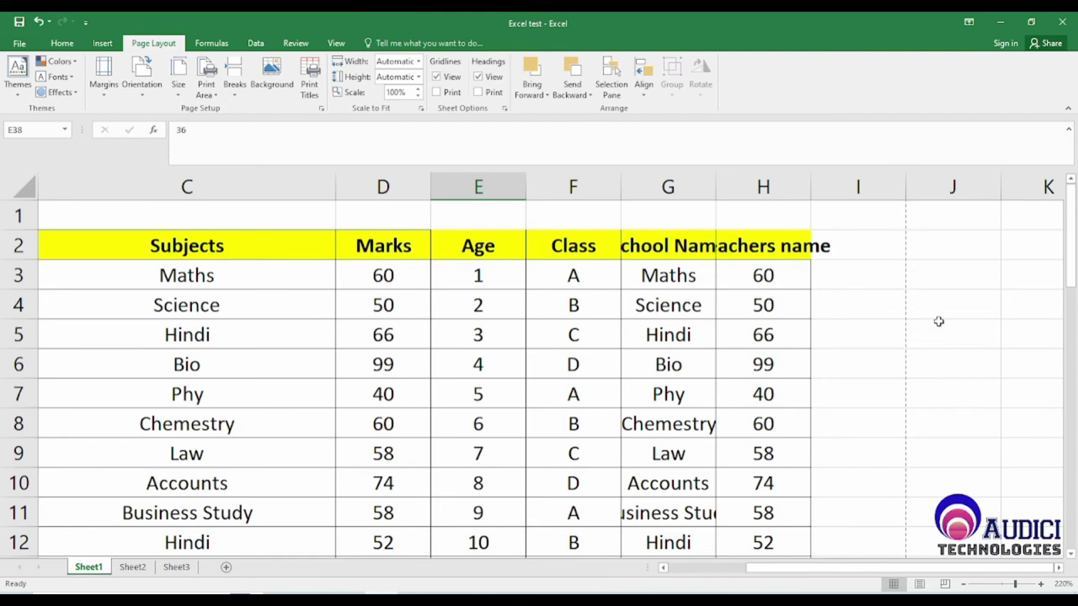
ctrl+scroll(827, 403, up, 1)
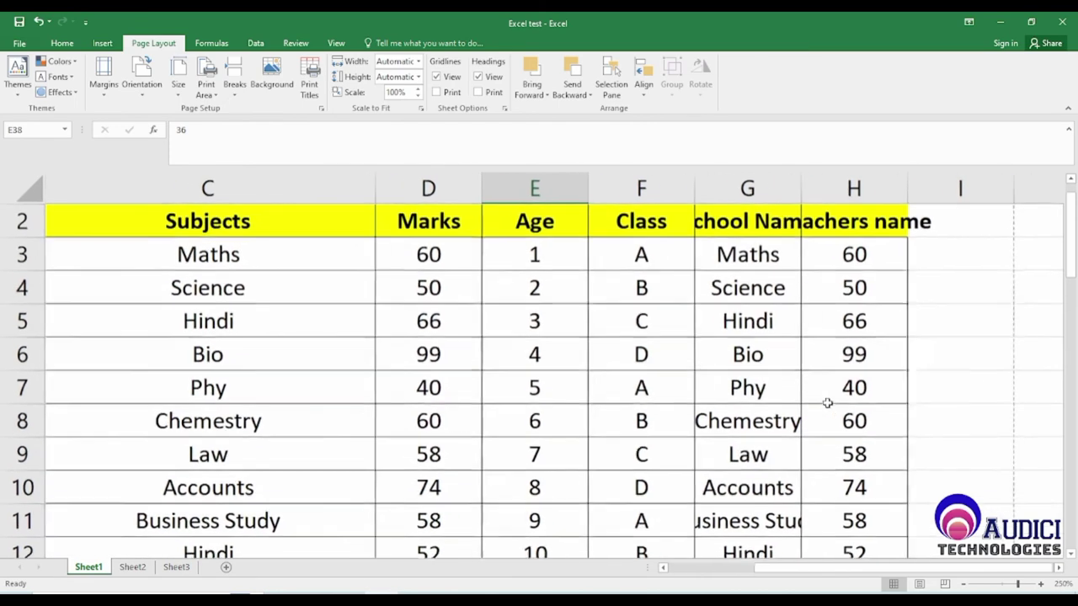
ctrl+scroll(867, 402, up, 1)
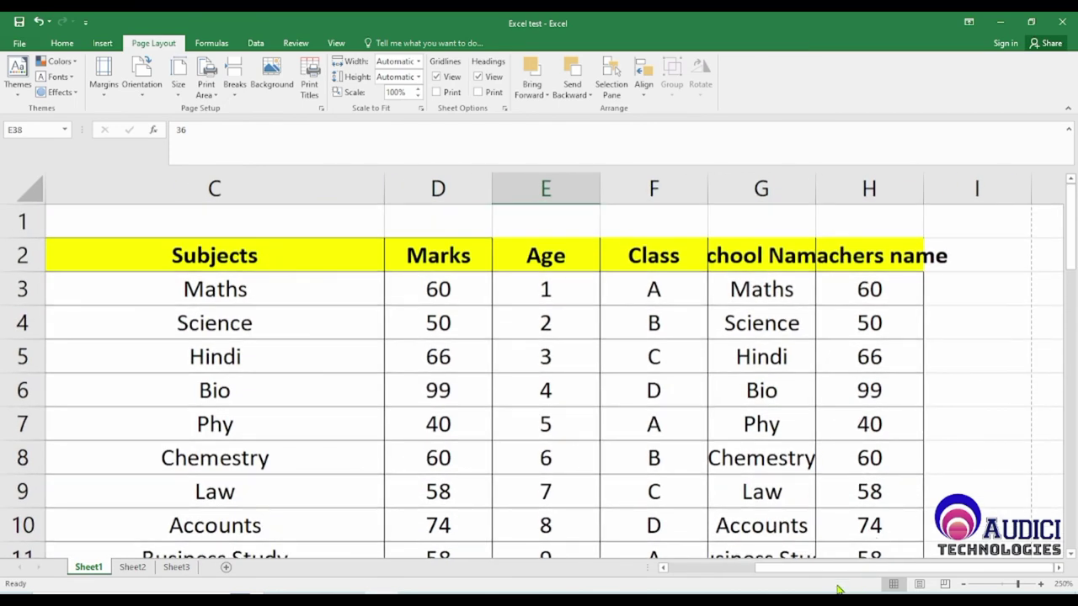
click(974, 440)
key(Right)
click(974, 442)
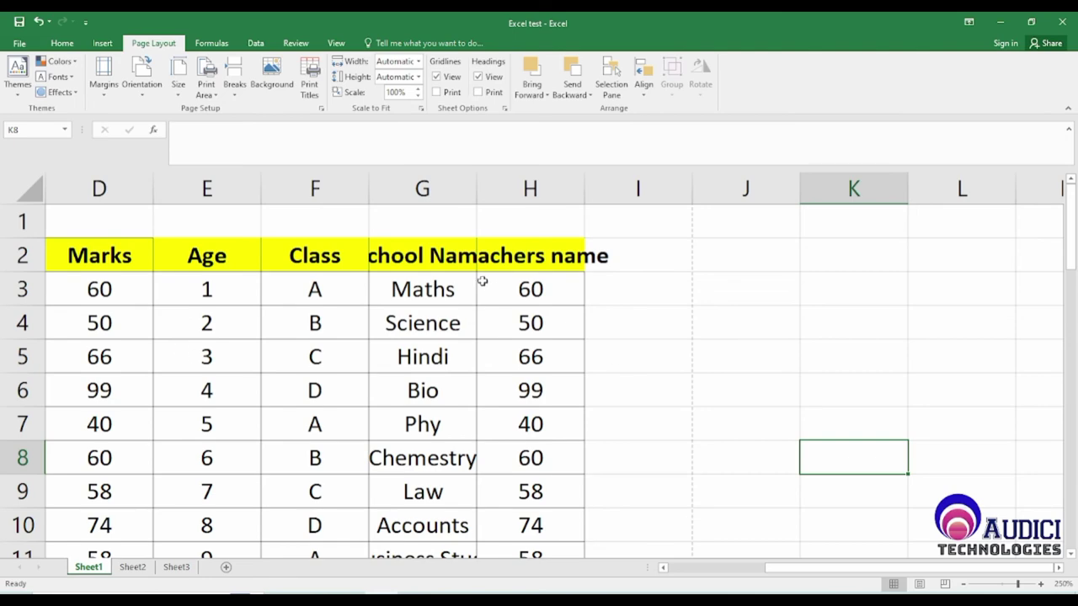
click(534, 259)
key(Home)
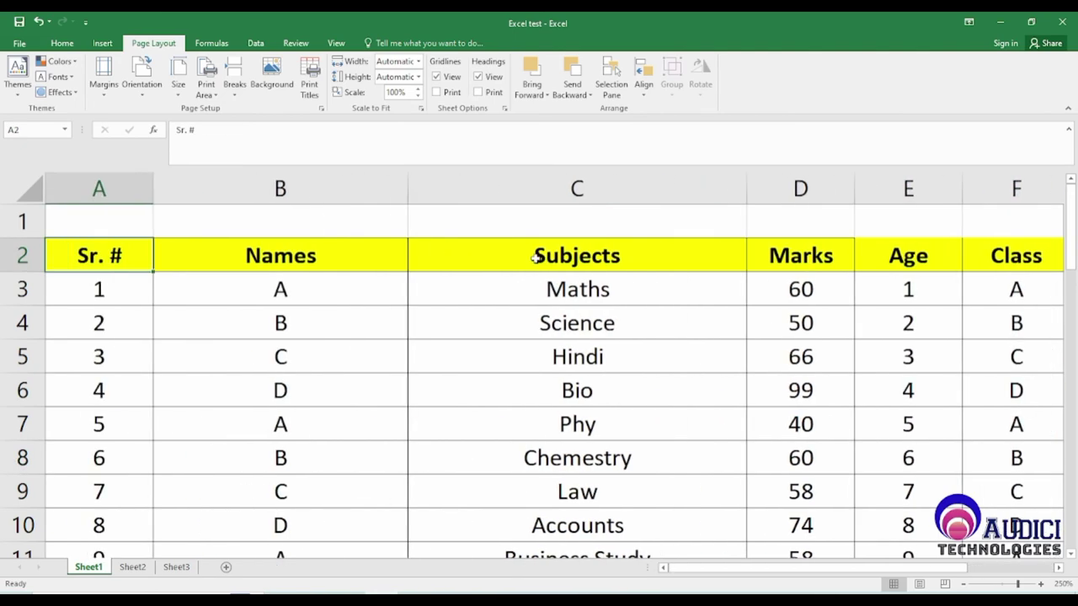
key(Right)
key(Right)
key(Right)
key(Right)
key(Right)
key(Right)
key(Right)
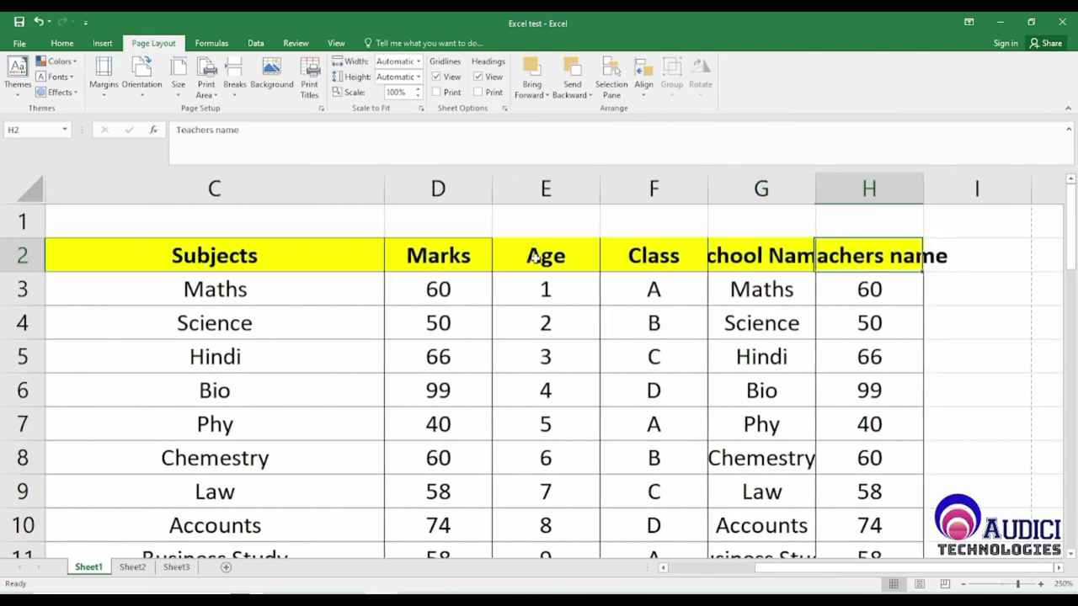
key(Right)
key(Left)
key(Left)
key(Left)
key(Left)
key(Home)
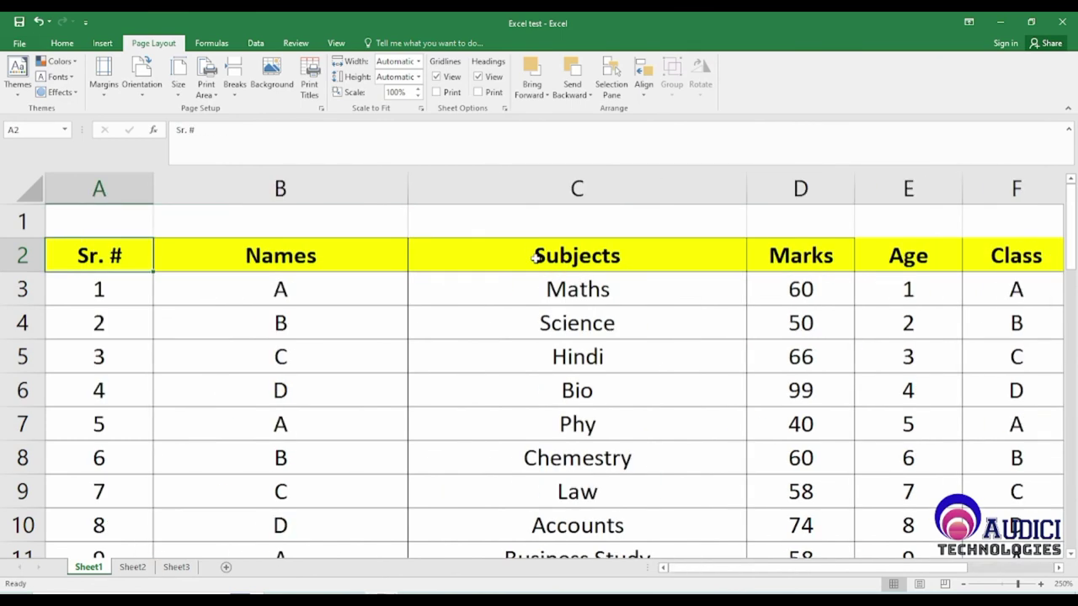
key(Right)
key(Right)
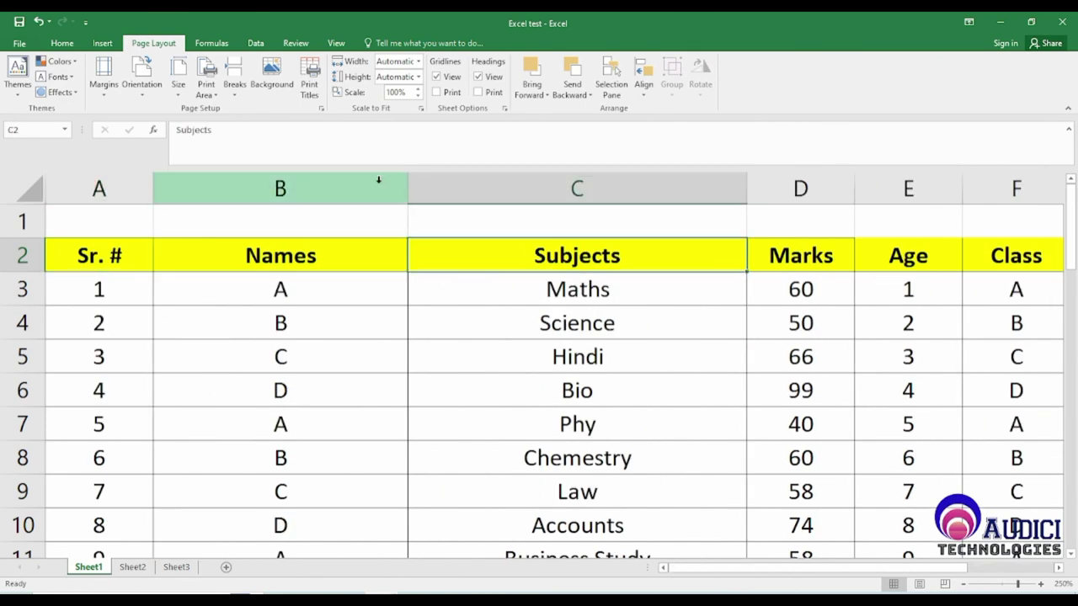
Narrow columns B, C, F, G and H, then bring up the paper size choices.
drag(409, 182, 285, 184)
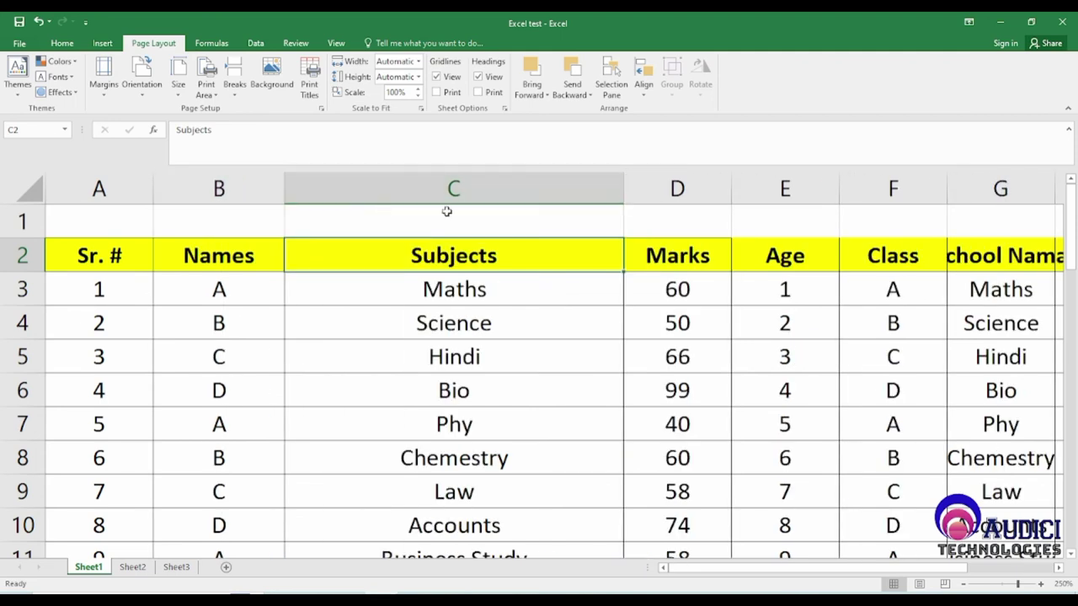
drag(623, 182, 482, 182)
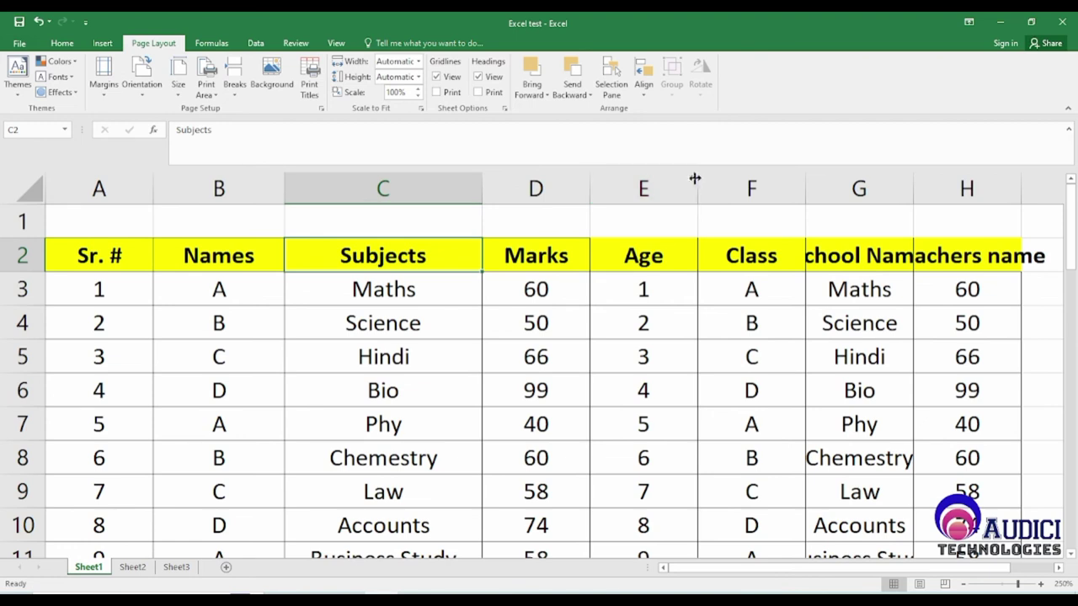
drag(804, 182, 779, 182)
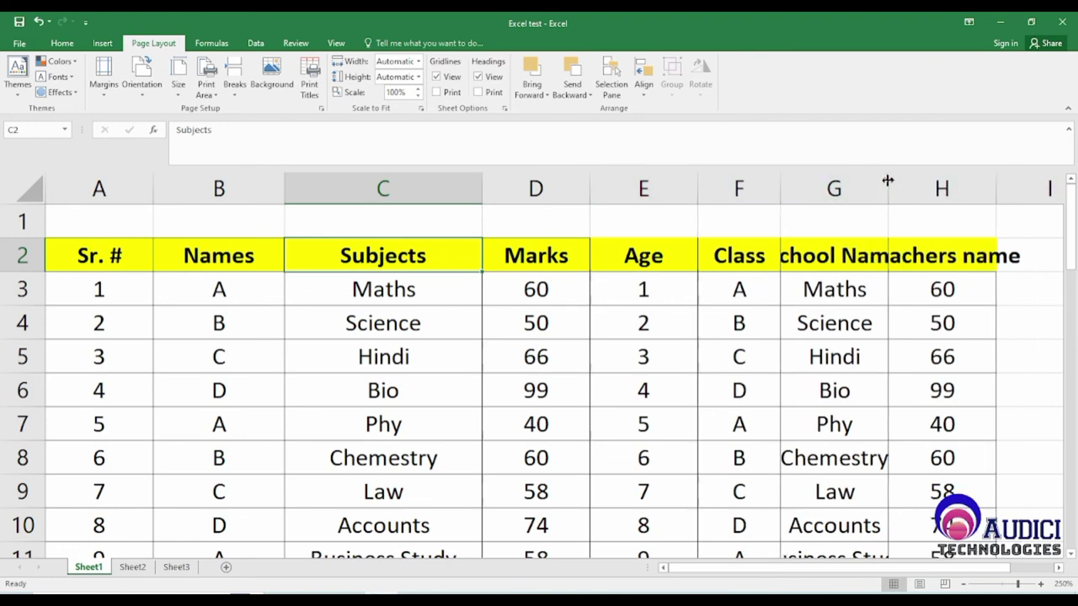
drag(912, 182, 874, 182)
drag(981, 177, 971, 177)
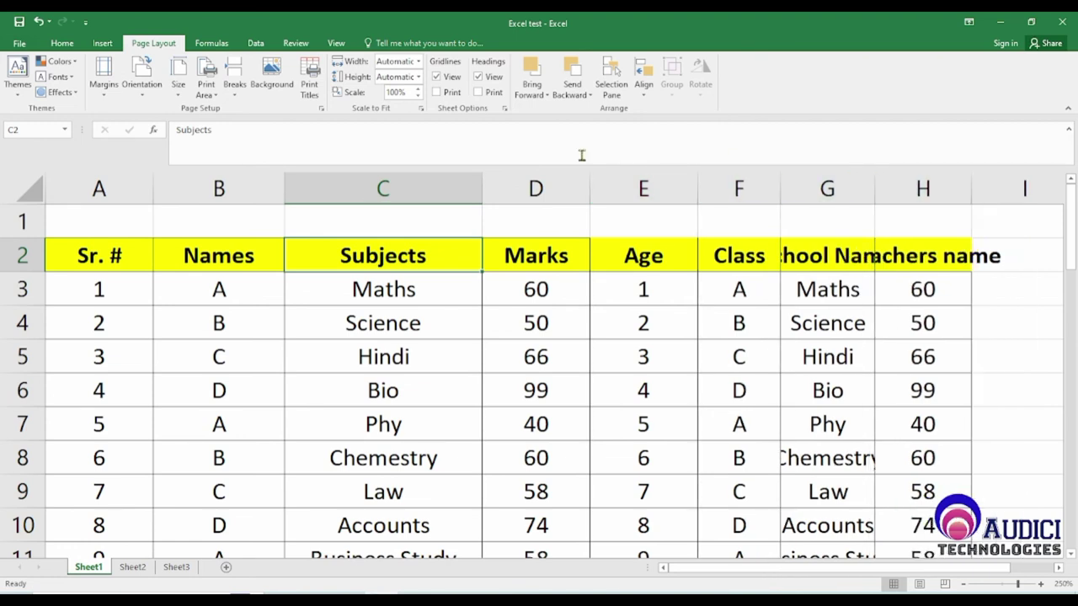
click(333, 354)
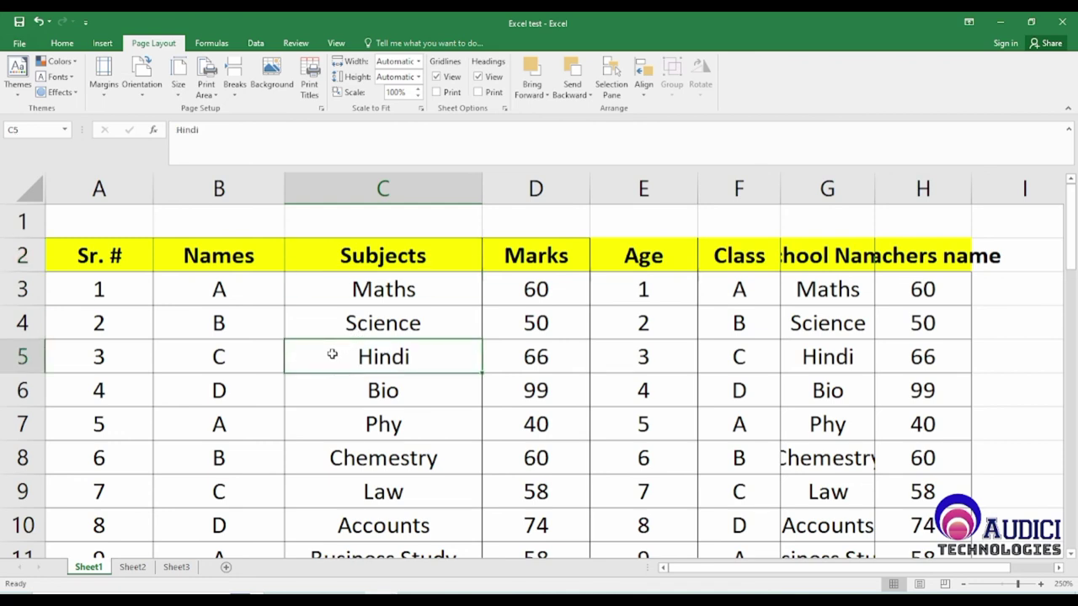
click(177, 98)
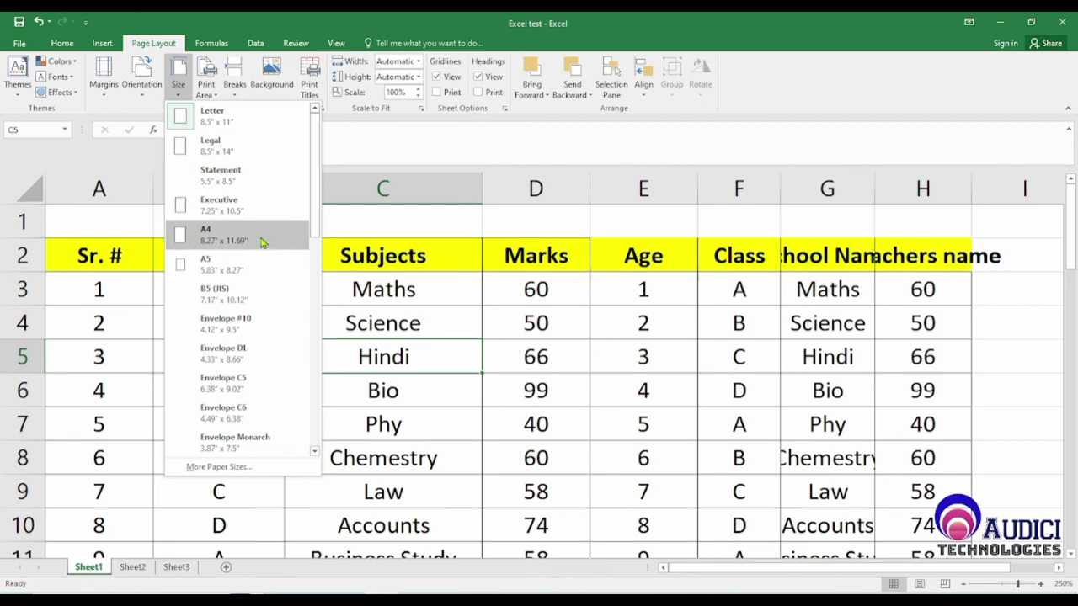
Select C2:E42 (Subjects, Marks, Age) and set it as the print area.
click(216, 98)
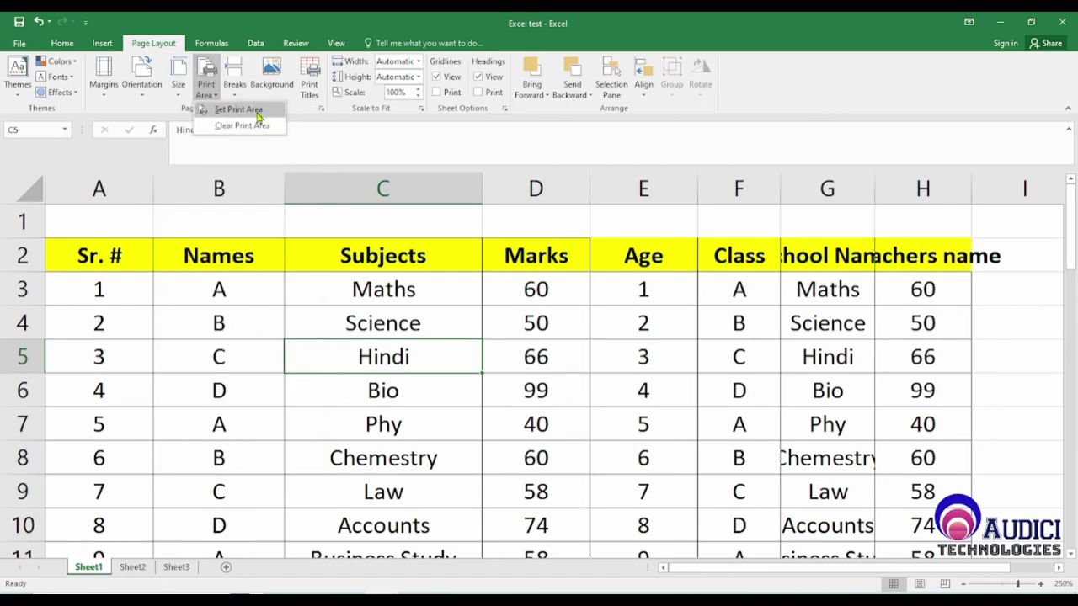
click(280, 451)
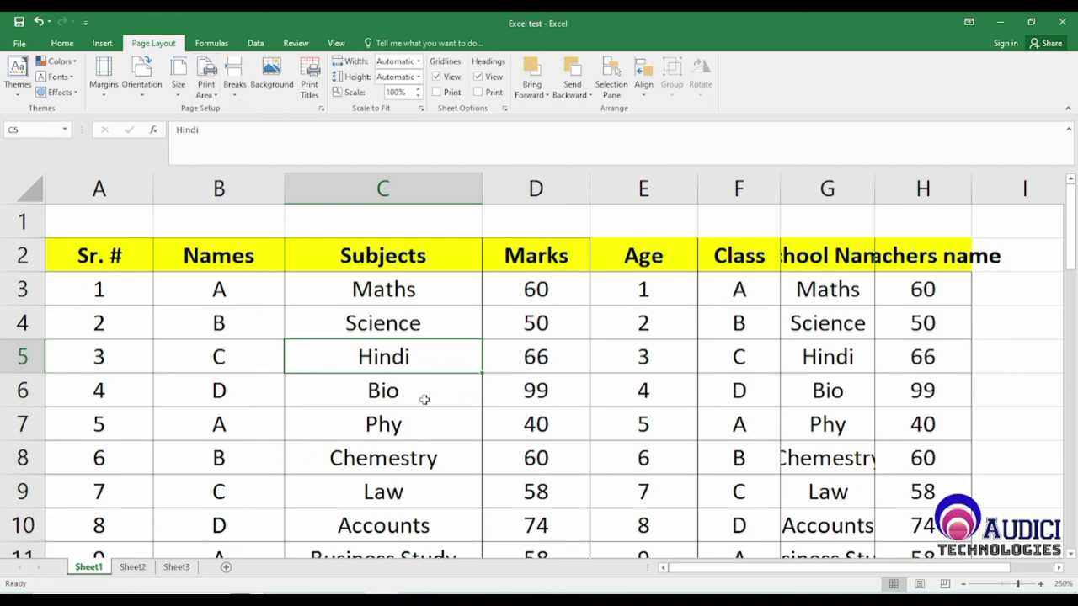
click(375, 256)
key(shift+Right)
key(shift+Right)
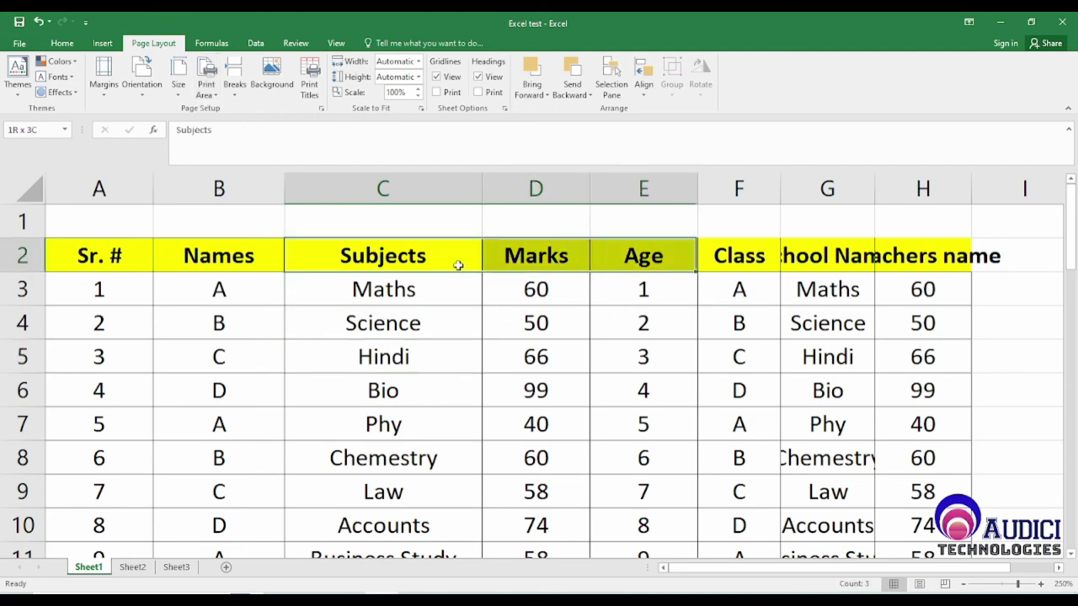
key(ctrl+shift+Down)
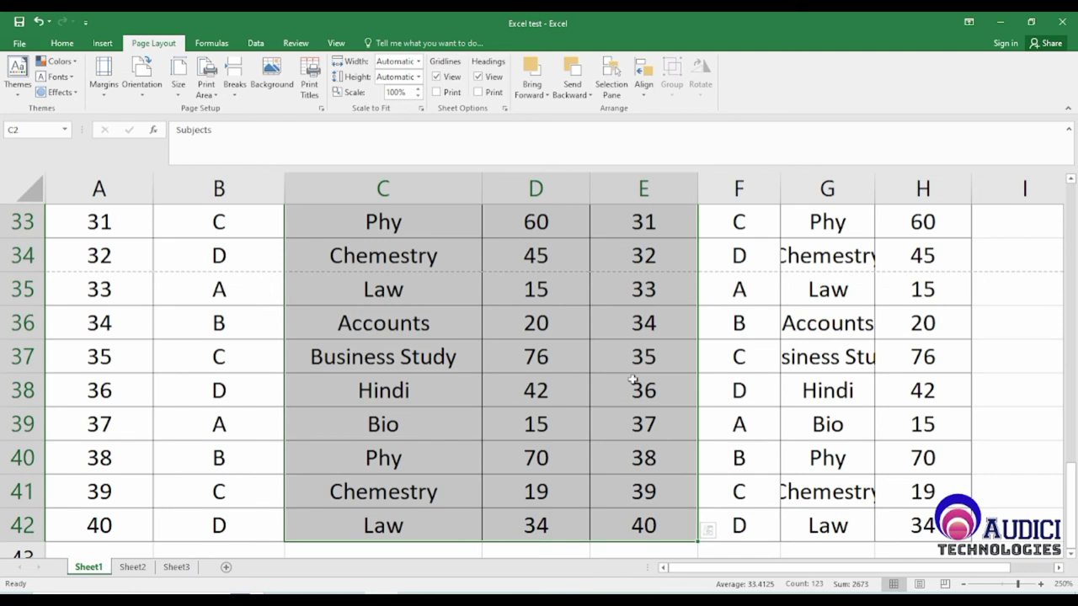
click(177, 100)
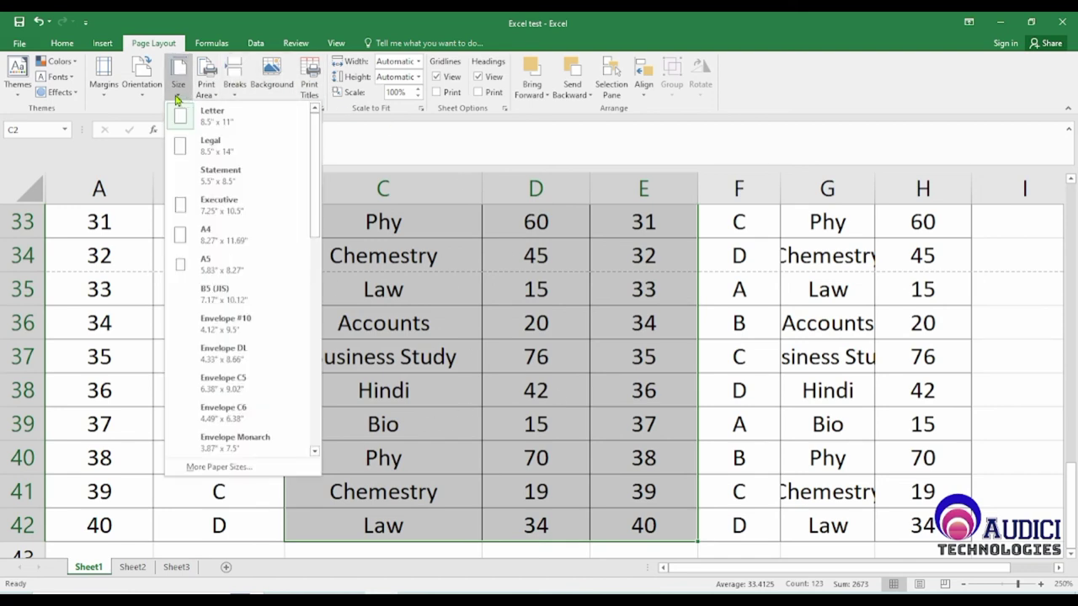
click(217, 97)
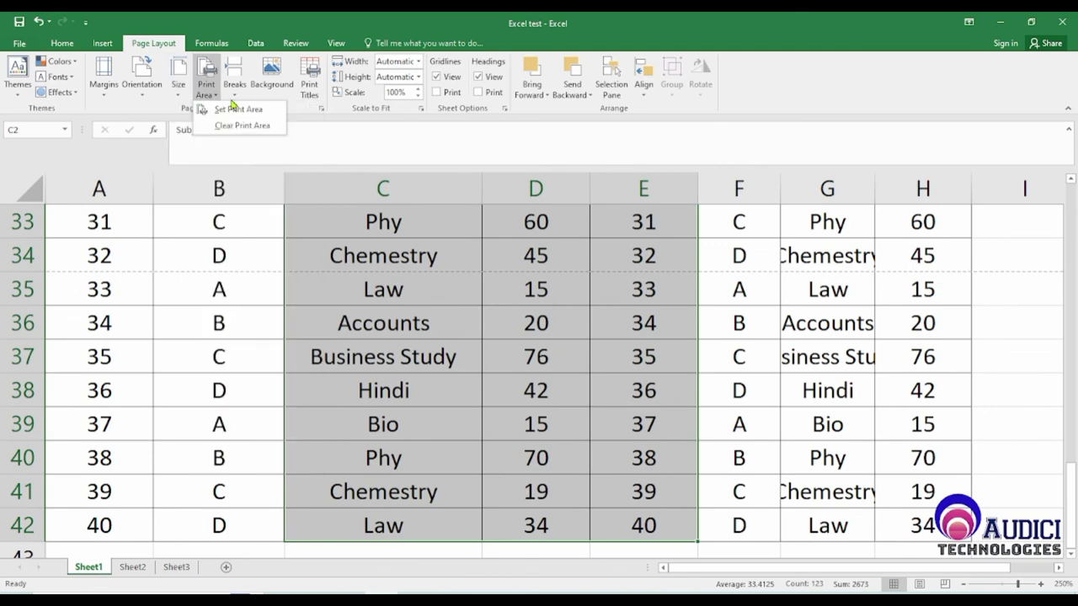
click(239, 109)
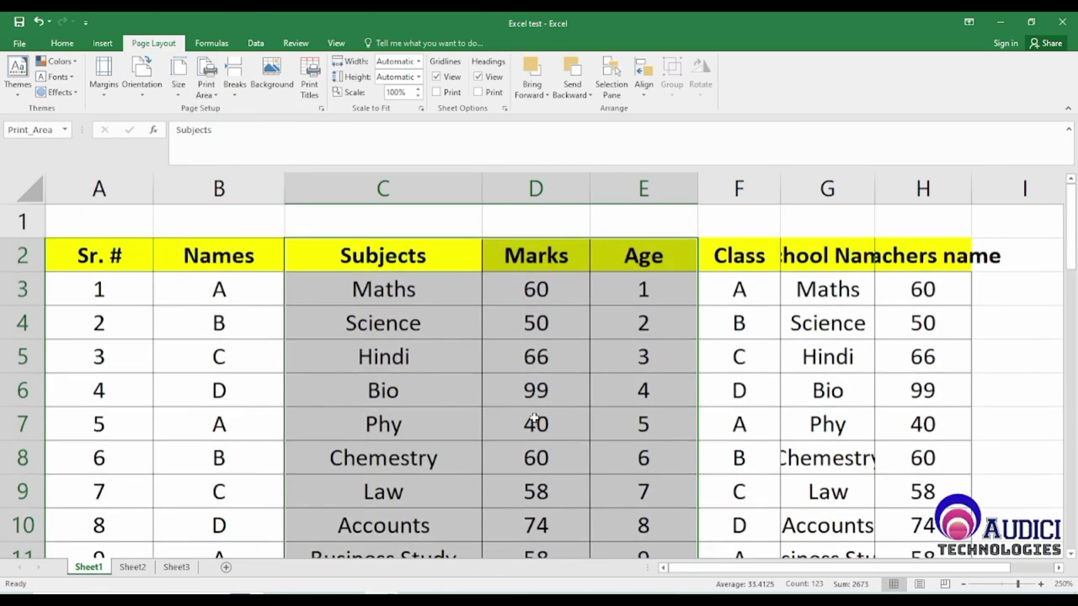
Reselect the table range and preview the print area, spanning 2 pages.
click(828, 390)
mouse_move(390, 244)
mouse_down()
mouse_move(452, 261)
mouse_move(618, 542)
mouse_up()
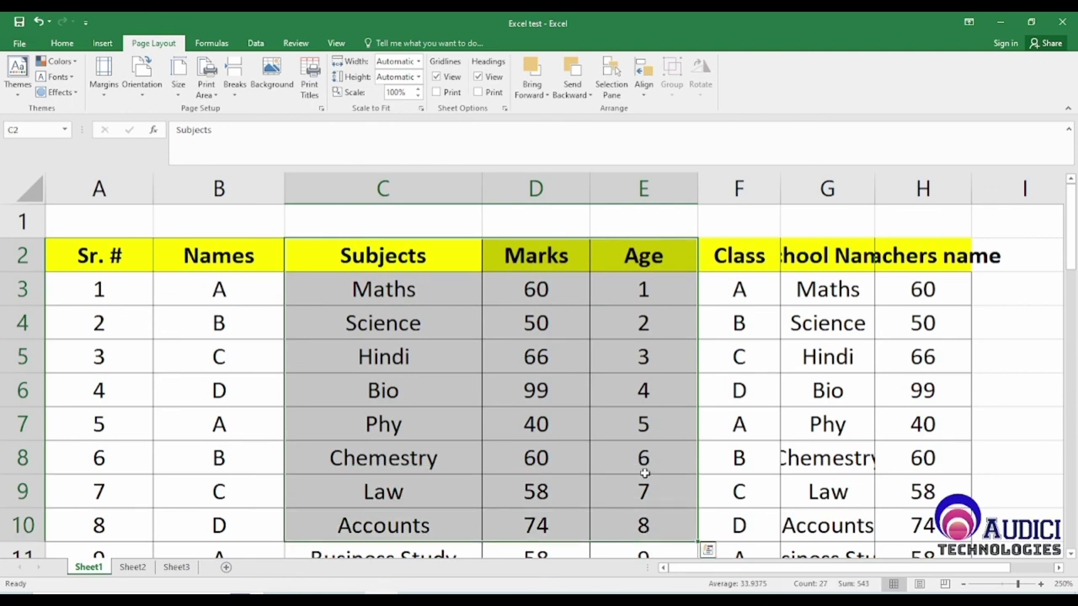
key(ctrl+shift+Down)
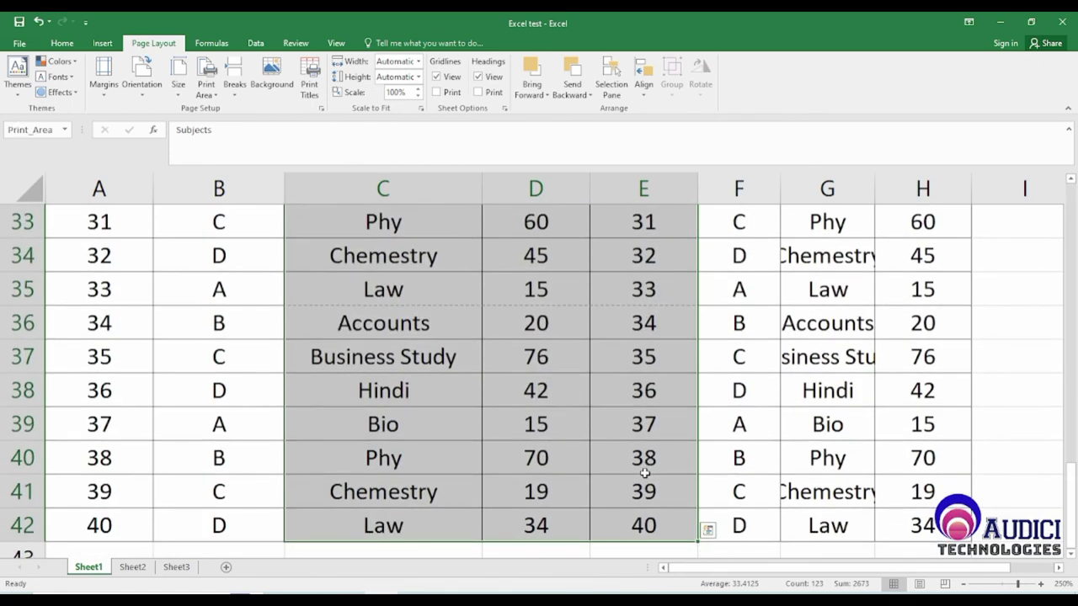
key(ctrl+p)
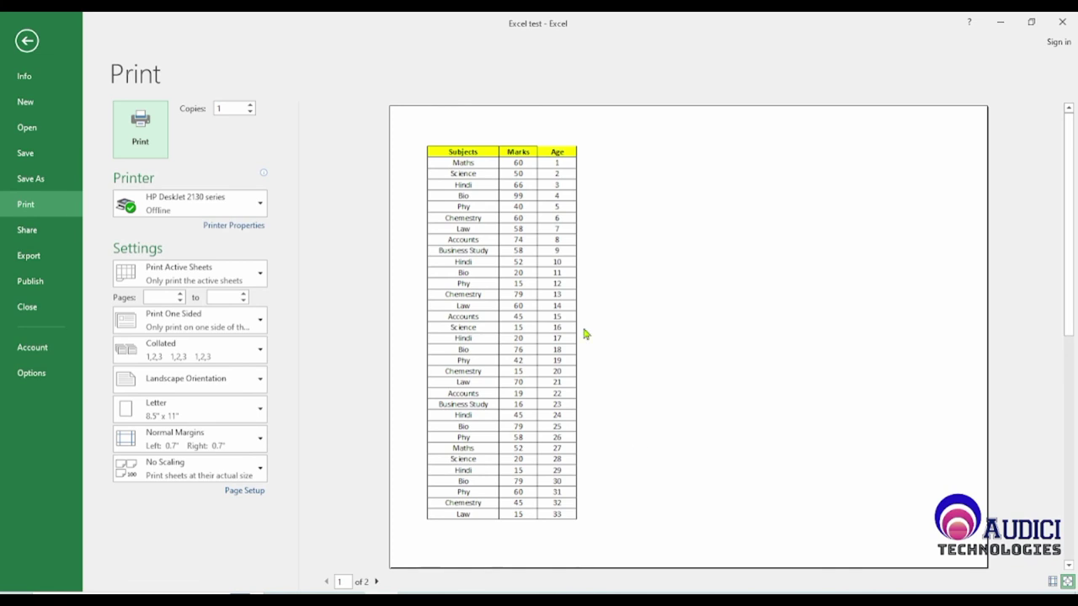
Return to the sheet and insert a manual page break.
click(27, 41)
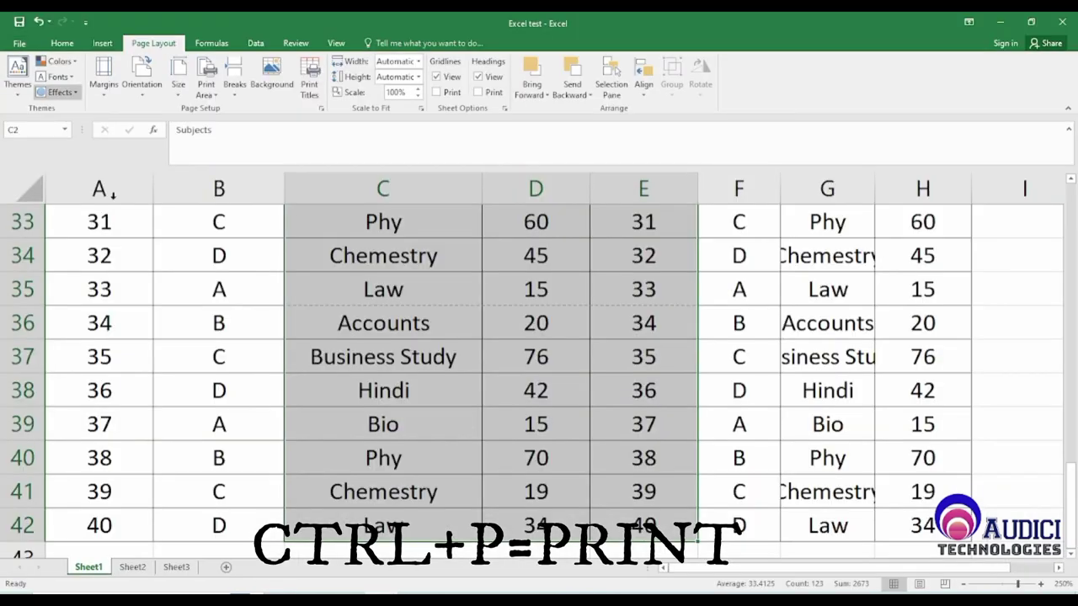
scroll(452, 449, up, 3)
scroll(455, 455, up, 2)
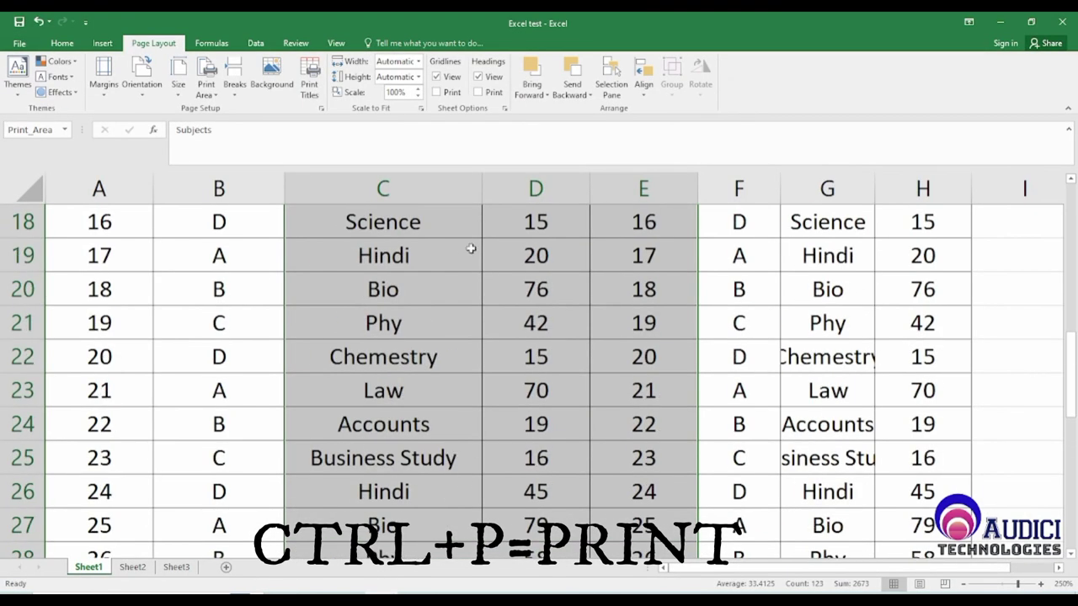
click(235, 98)
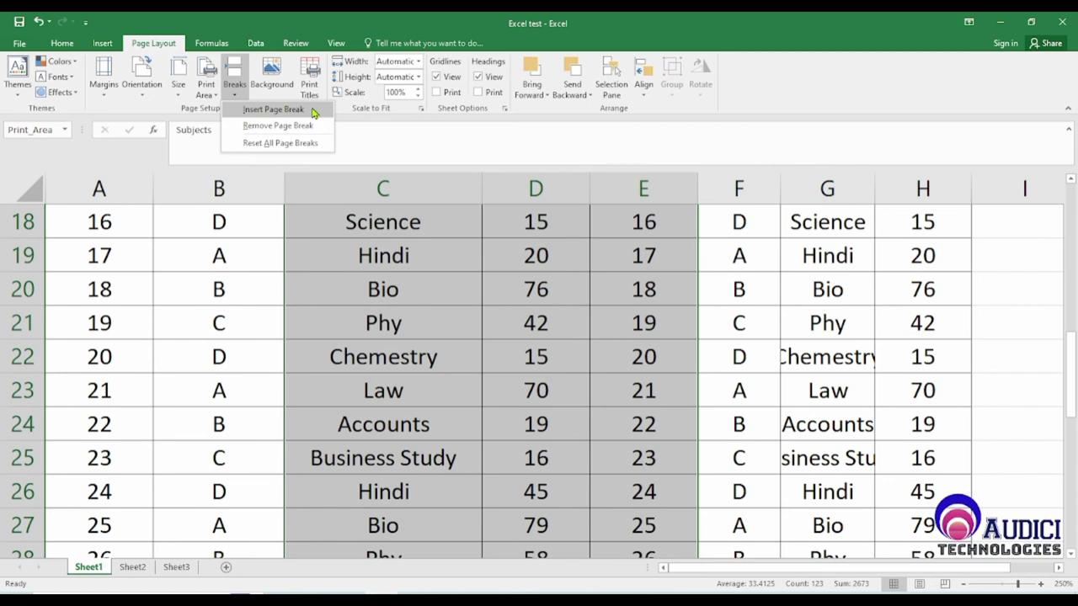
click(312, 109)
Reset all page breaks on the sheet back to the defaults.
scroll(712, 421, up, 3)
scroll(712, 421, up, 3)
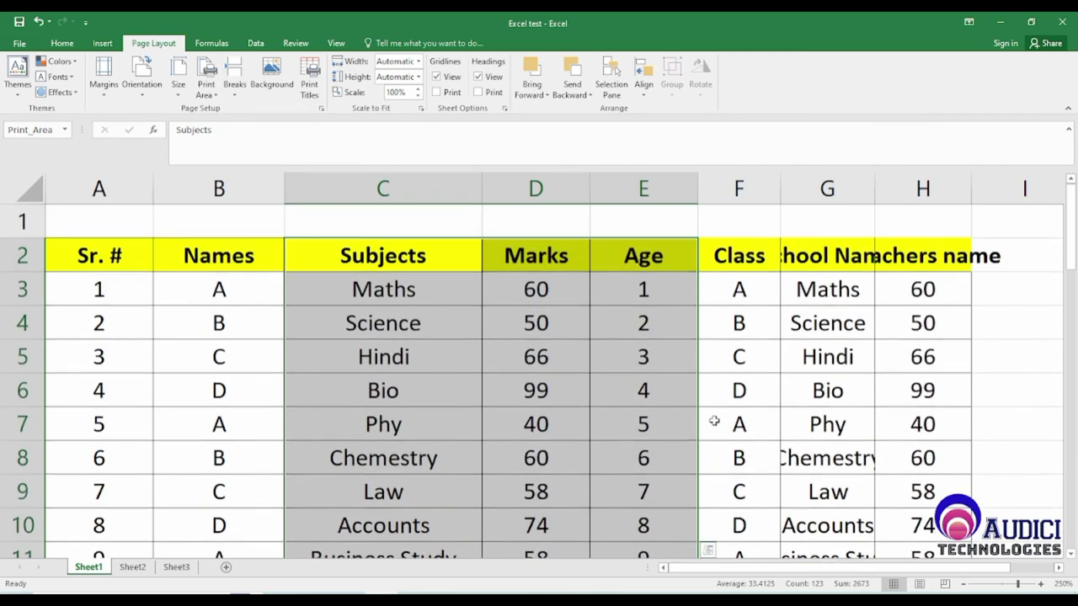
click(822, 401)
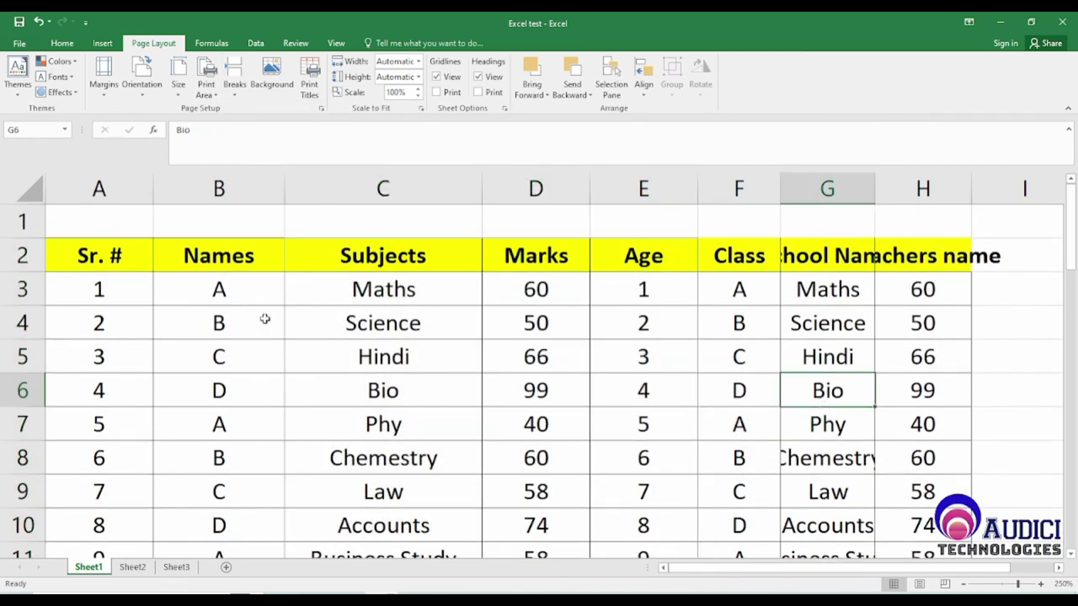
click(488, 405)
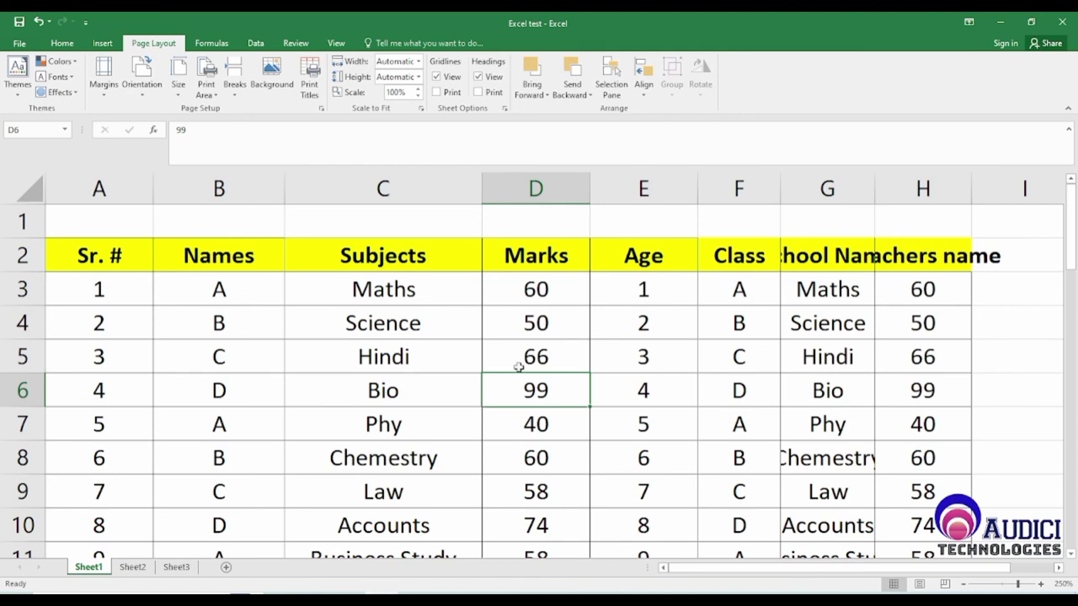
click(235, 97)
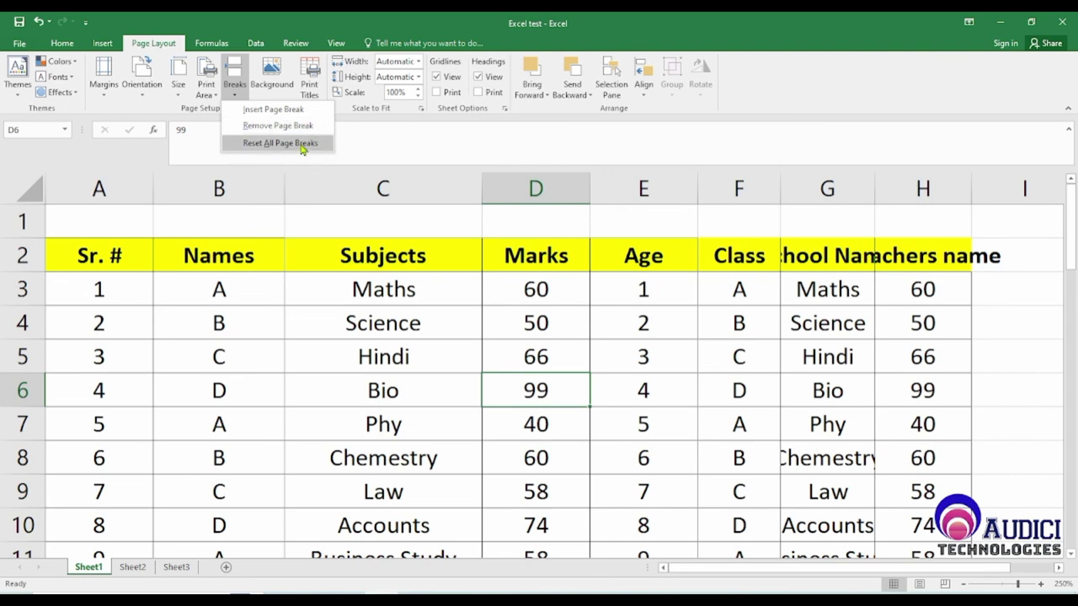
click(301, 144)
click(372, 339)
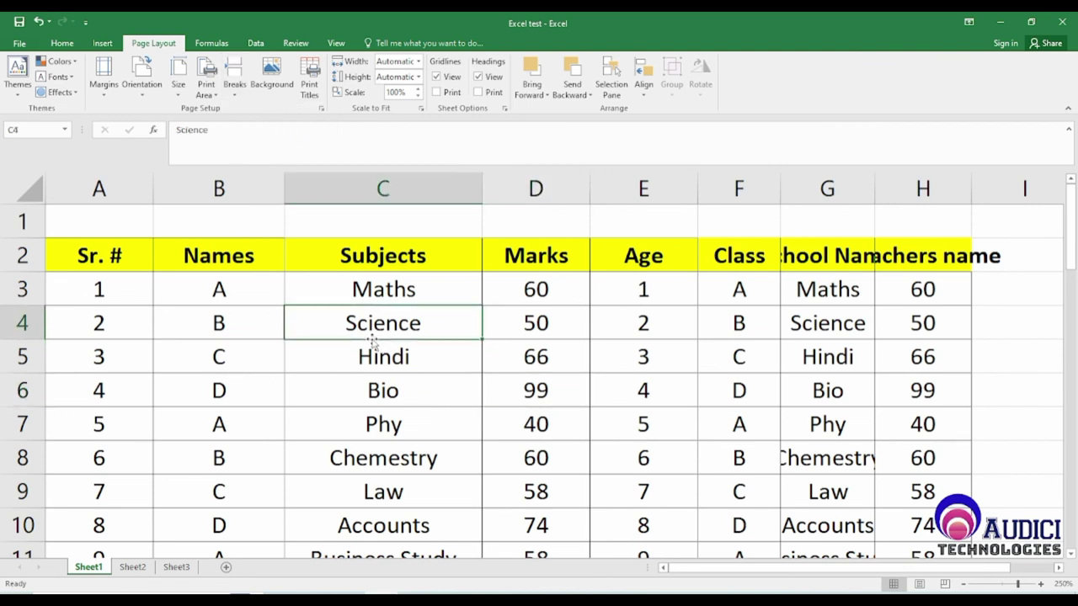
click(281, 89)
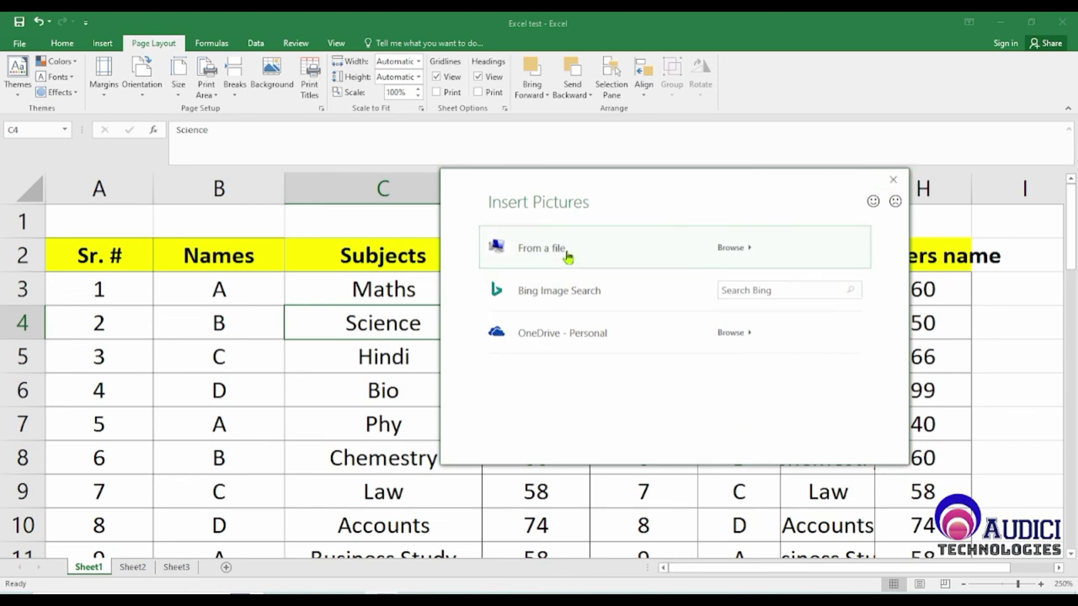
click(893, 179)
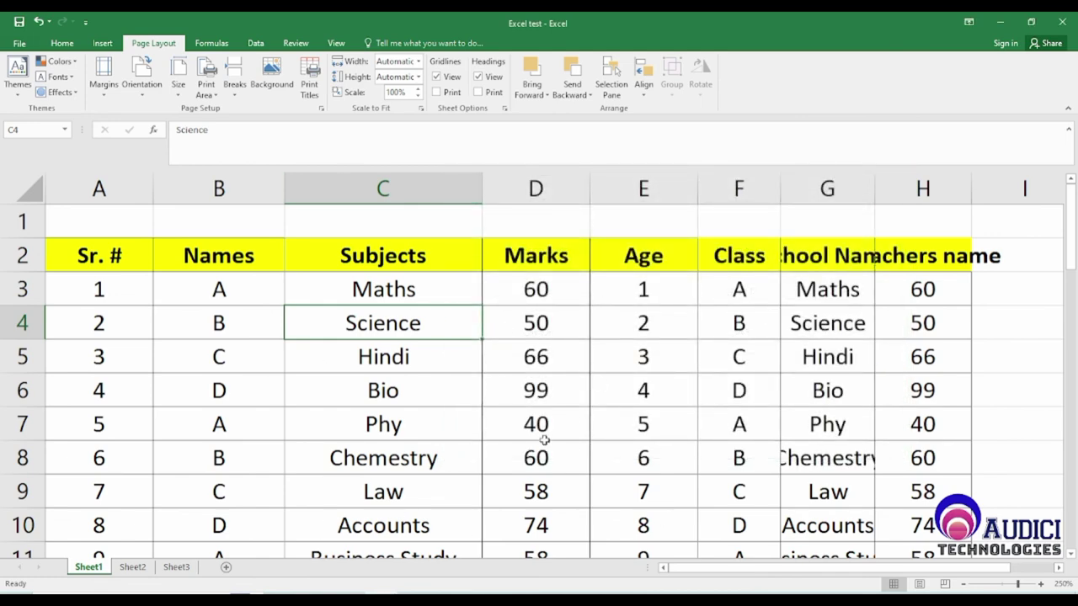
click(317, 102)
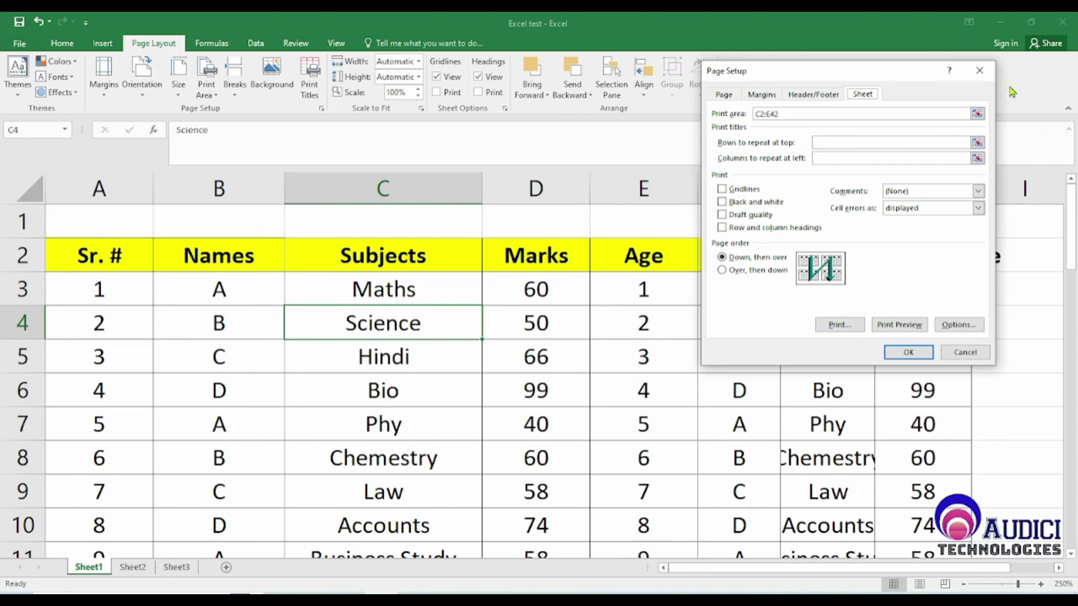
click(979, 71)
click(239, 317)
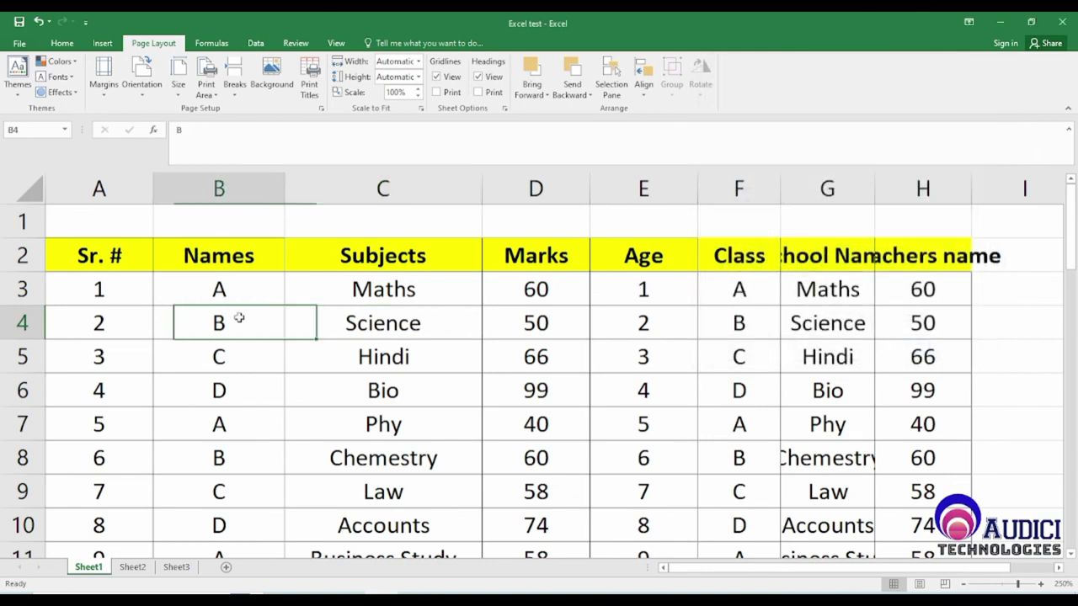
key(Left)
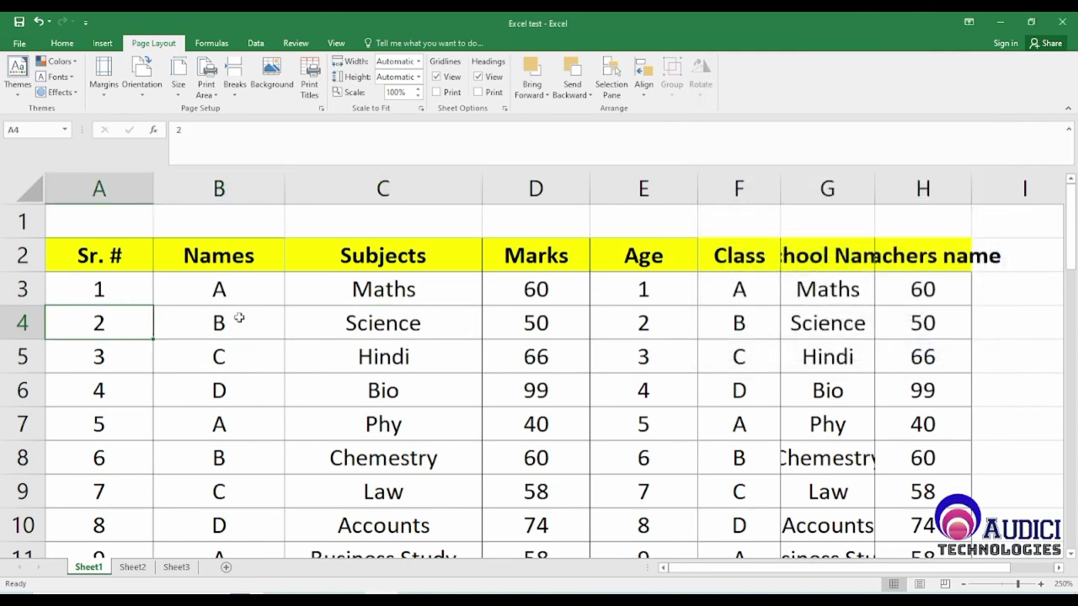
key(Up)
key(Up)
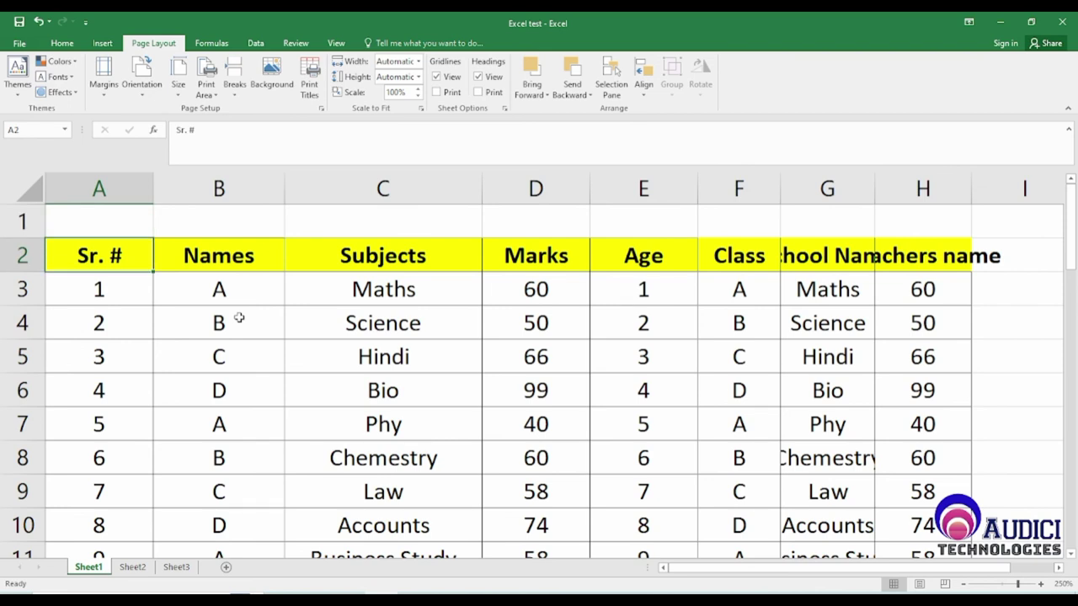
key(Right)
key(Right)
key(Right)
key(Right)
key(Right)
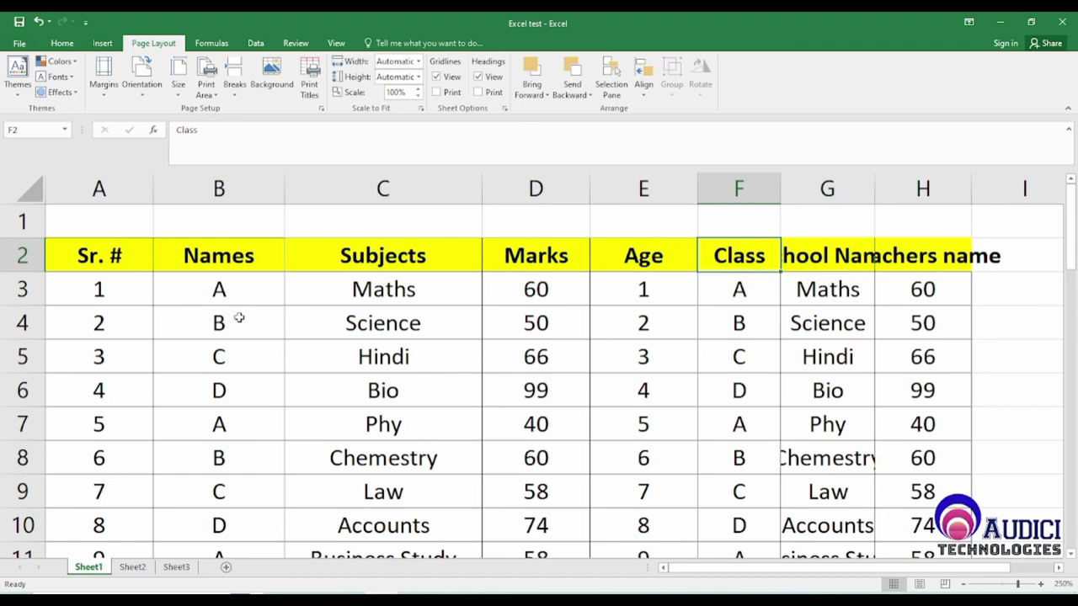
Widen column G to about 13.71 so School Name shows in full.
drag(875, 188, 957, 183)
click(387, 288)
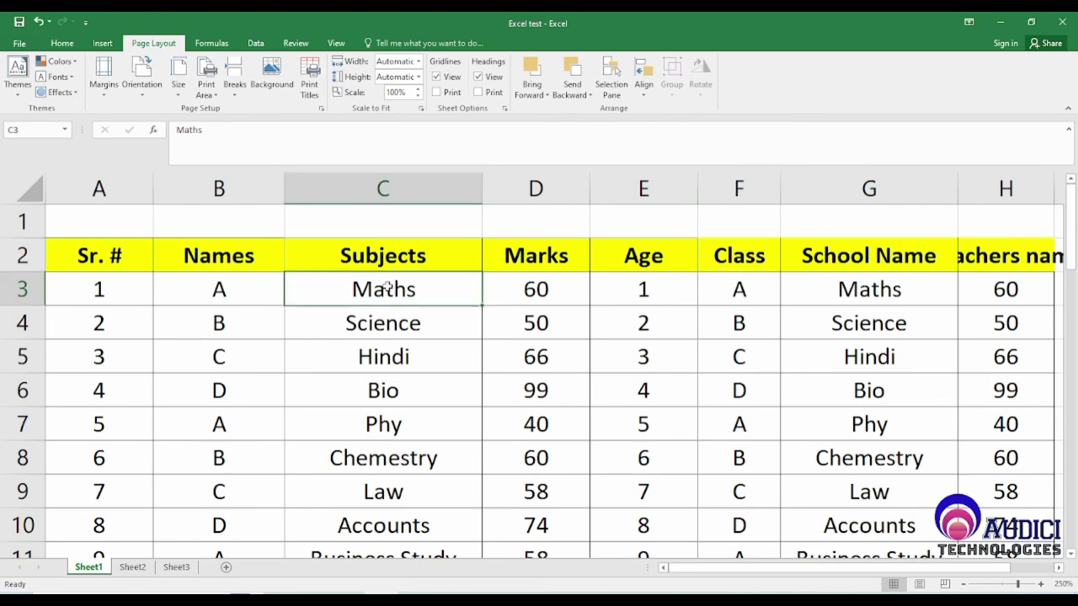
key(Left)
key(Left)
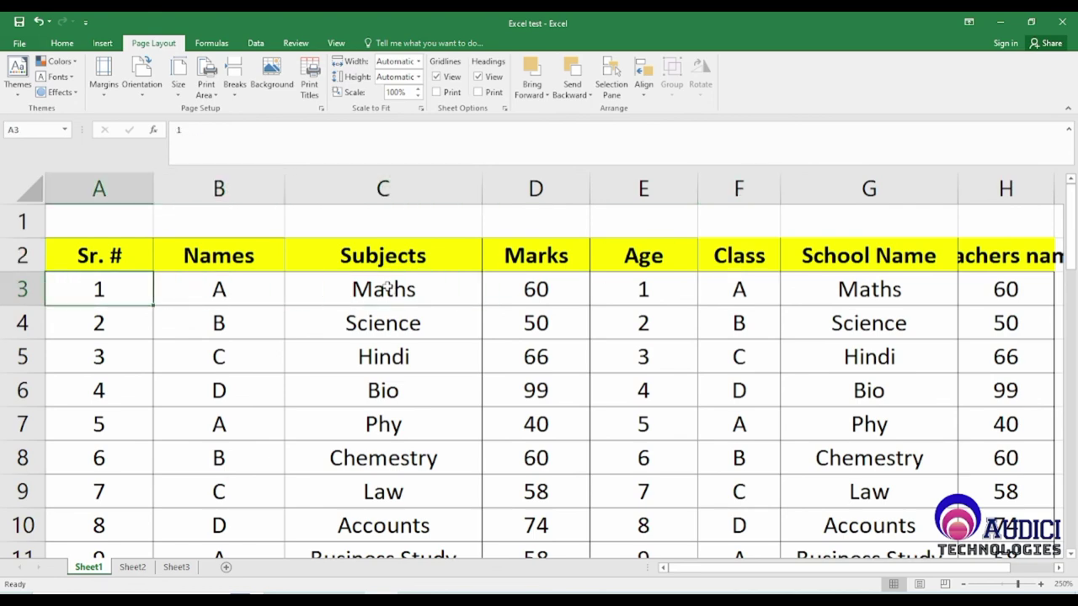
key(Right)
key(Right)
key(Right)
key(Right)
key(Right)
key(Right)
key(Right)
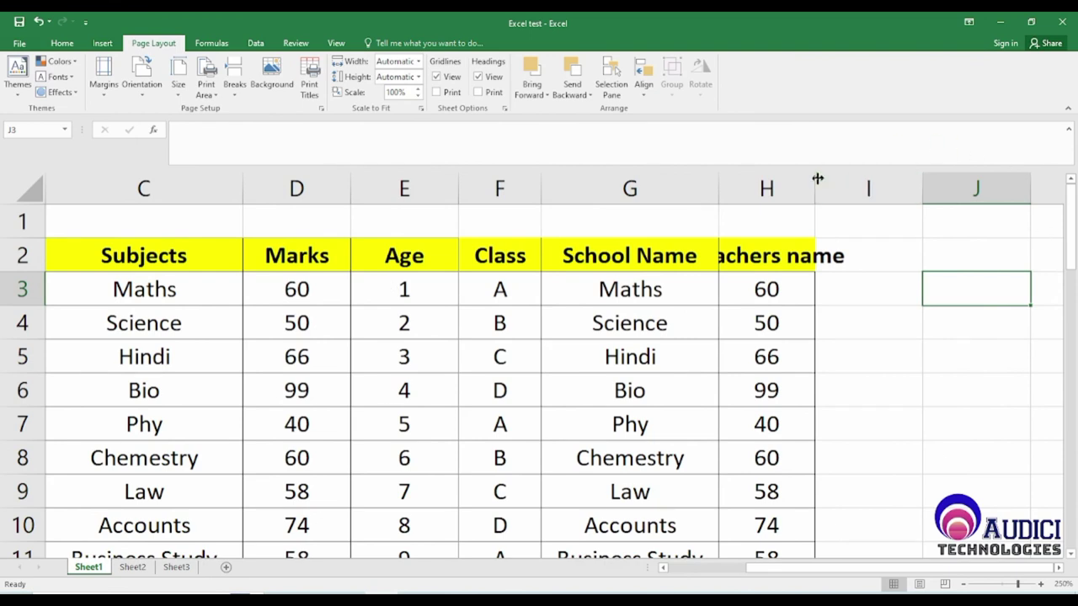
Widen column H to about 14.43 for Teachers name, then return to cell B3.
drag(815, 184, 902, 184)
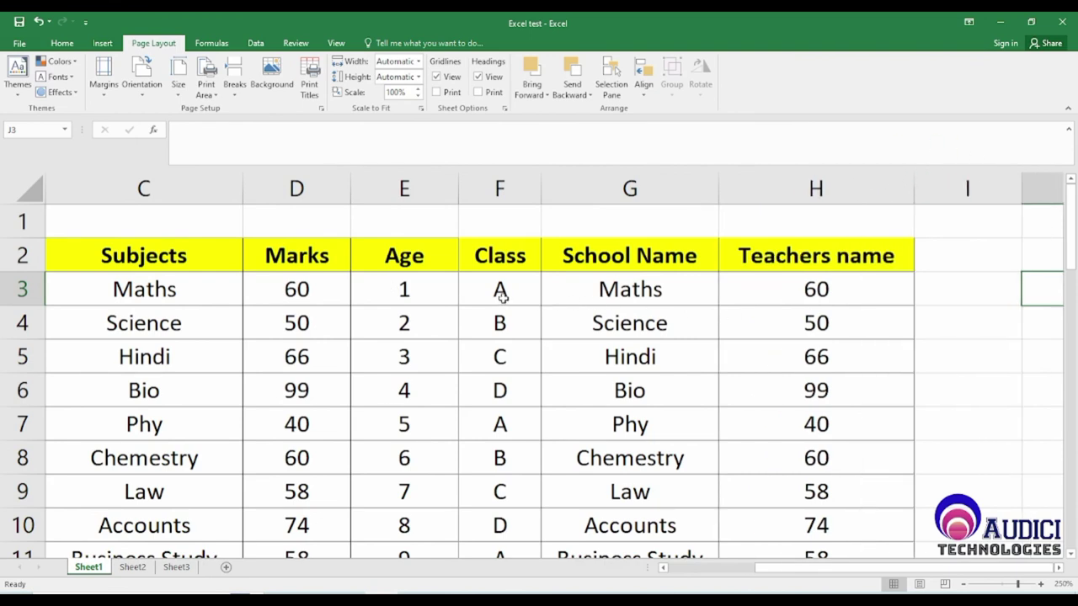
click(501, 293)
key(Left)
key(Left)
key(Left)
key(Left)
key(Left)
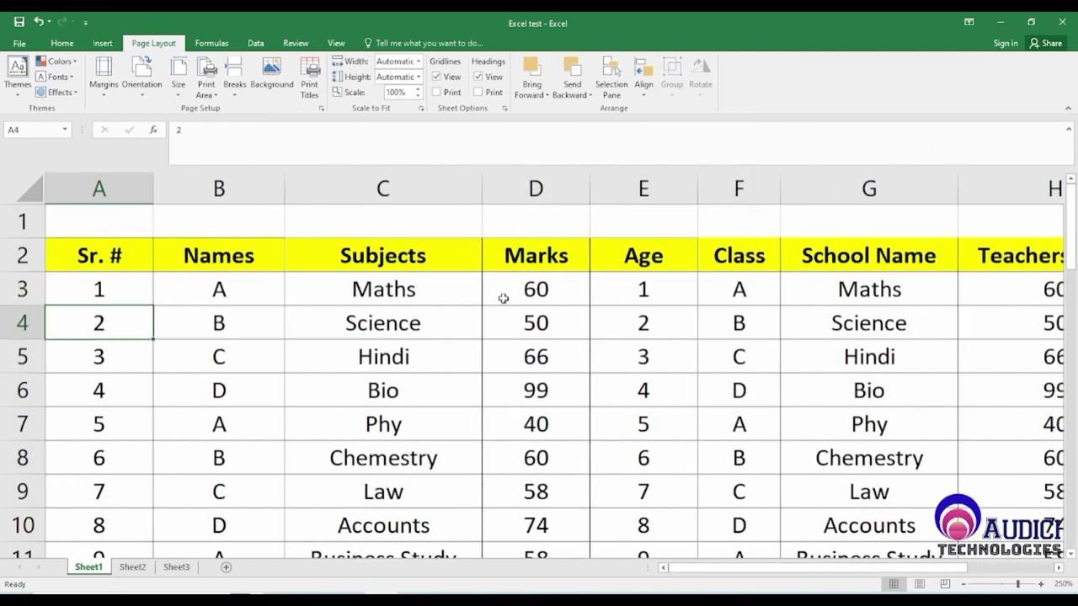
key(Down)
key(Down)
key(Down)
key(Down)
key(Down)
key(Down)
key(Down)
key(Down)
key(Down)
key(Down)
key(Down)
key(Down)
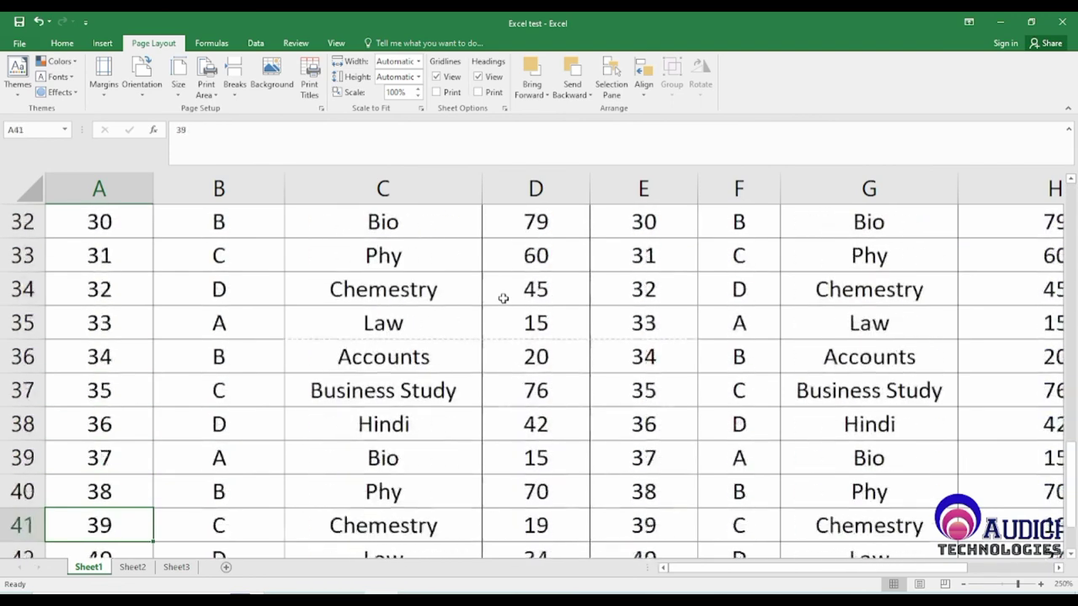
key(Down)
key(Down)
key(Down)
key(Up)
key(Up)
key(Up)
key(Up)
key(Up)
key(ctrl+Home)
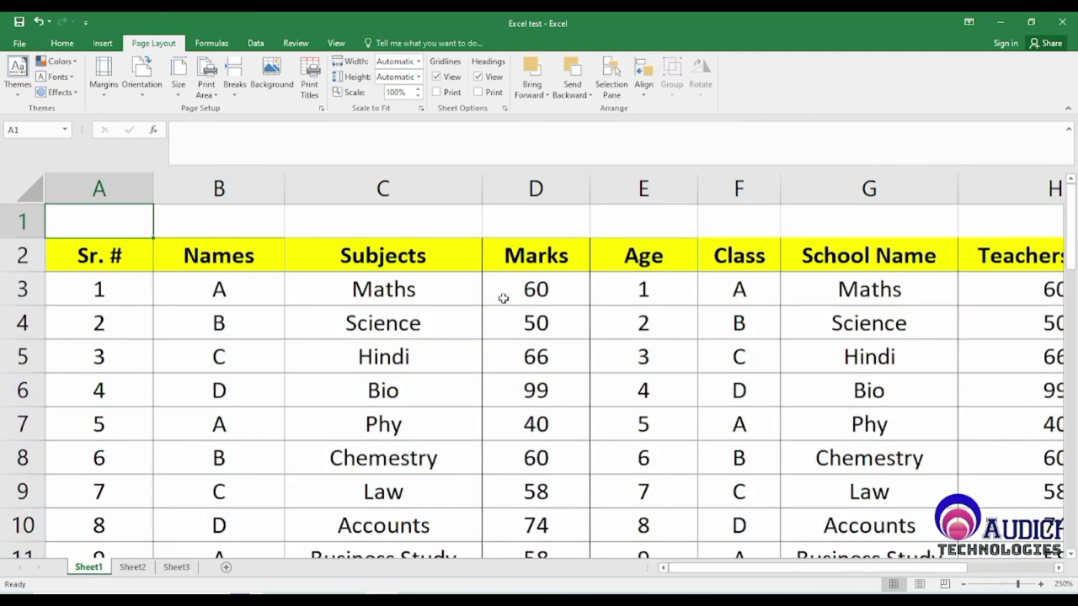
key(Down)
key(Right)
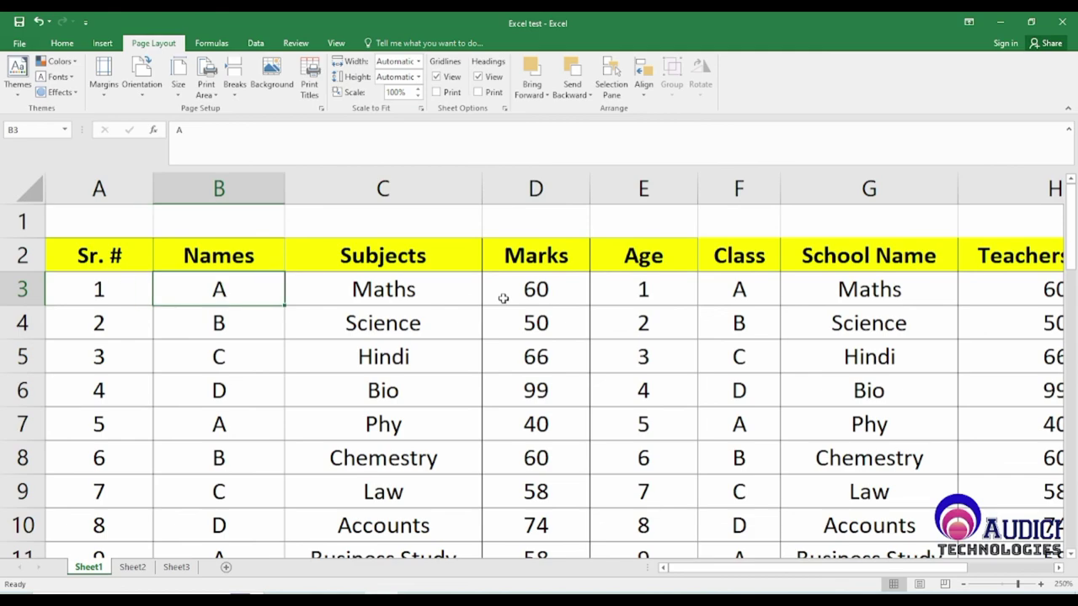